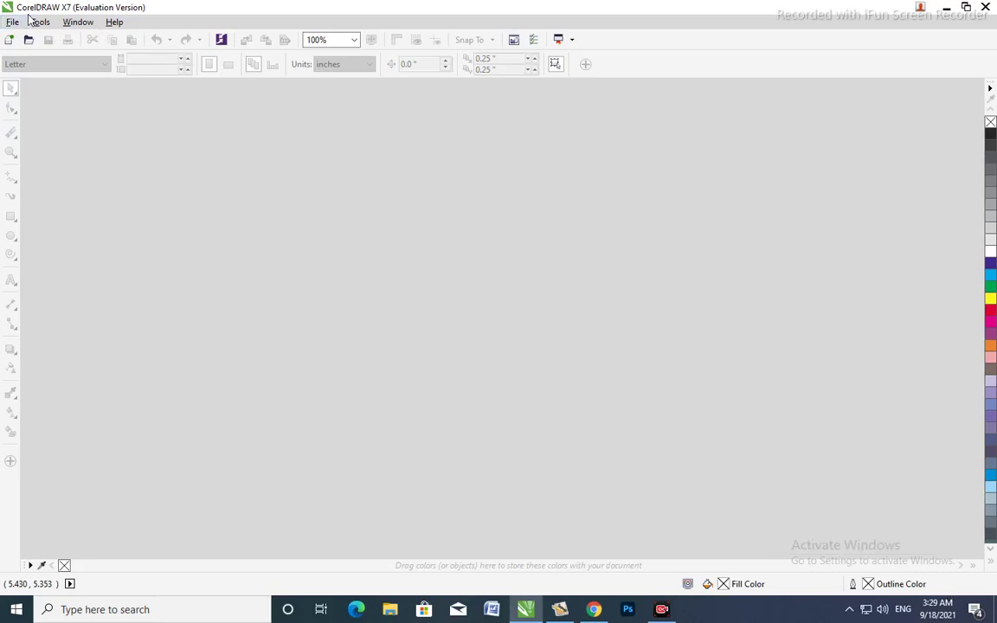
Create a new A4 document with the default 300 dpi CMYK settings
left_click(13, 22)
left_click(34, 36)
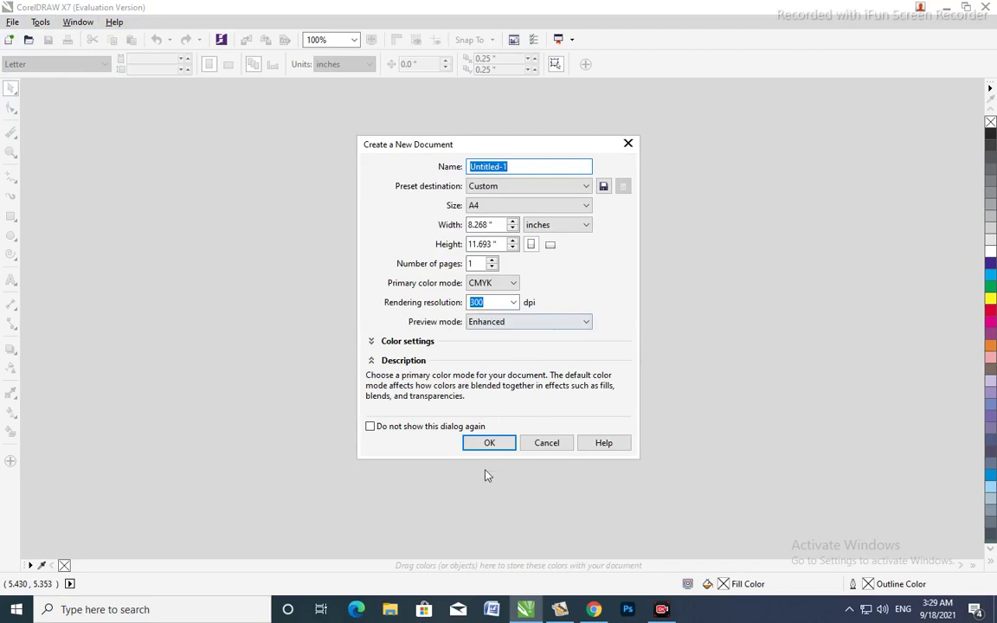
left_click(504, 443)
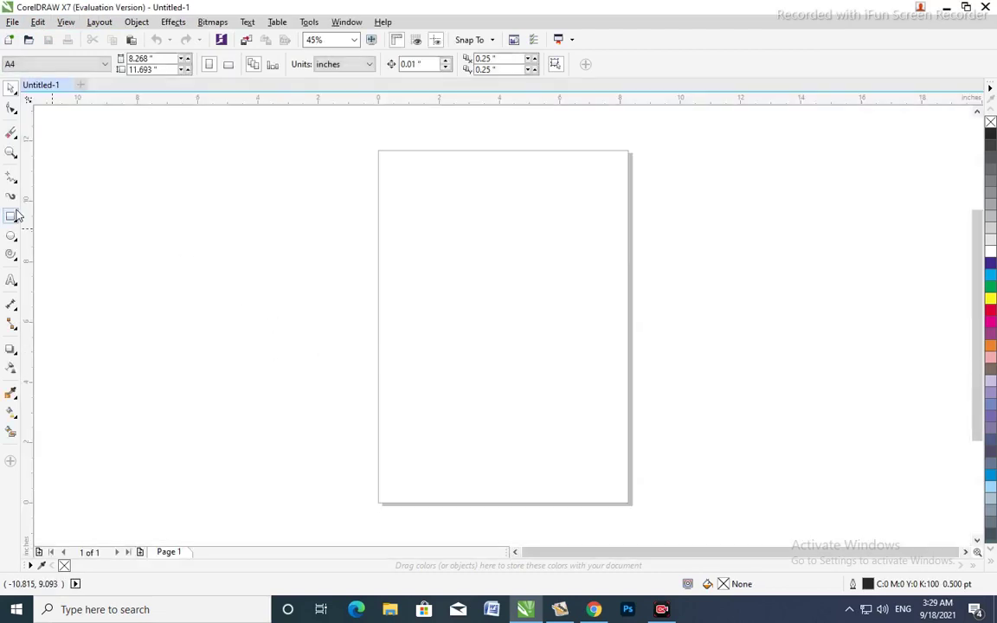
left_click(11, 217)
Import the laughing-person photo and shrink it to about 46% beside the page
double_click(11, 217)
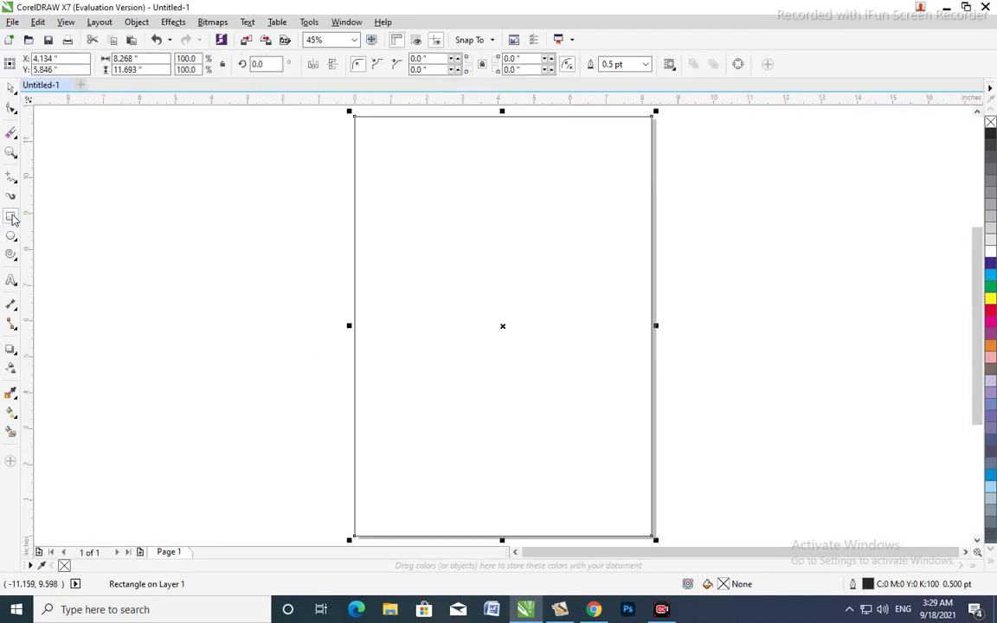
left_click(242, 199)
key("ctrl+v")
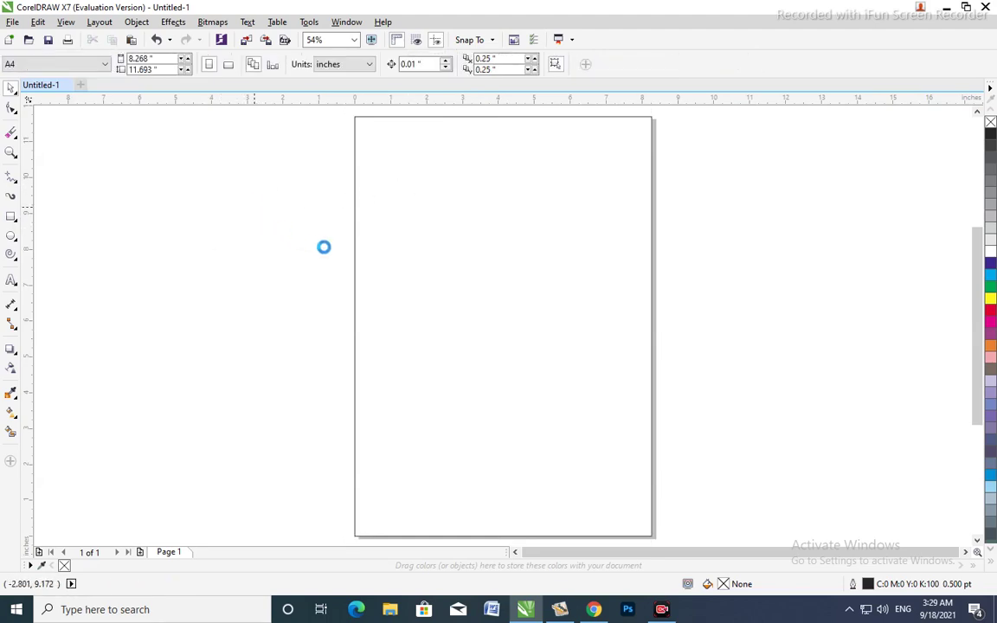
left_click_drag(420, 267, 357, 316)
key("F4")
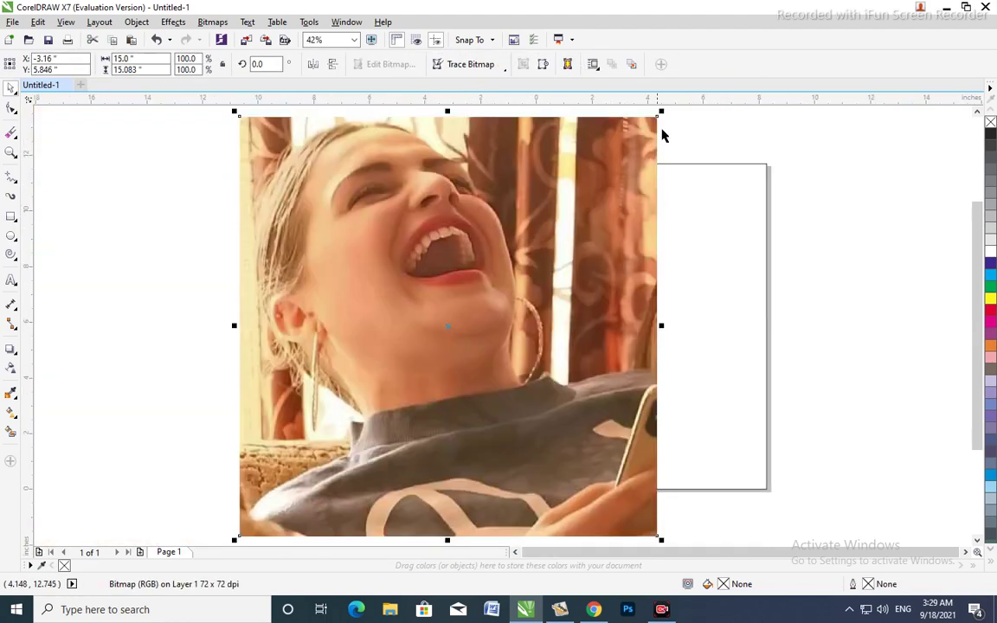
mouse_move(661, 116)
left_mouse_down()
mouse_move(605, 225)
mouse_move(547, 226)
left_mouse_up()
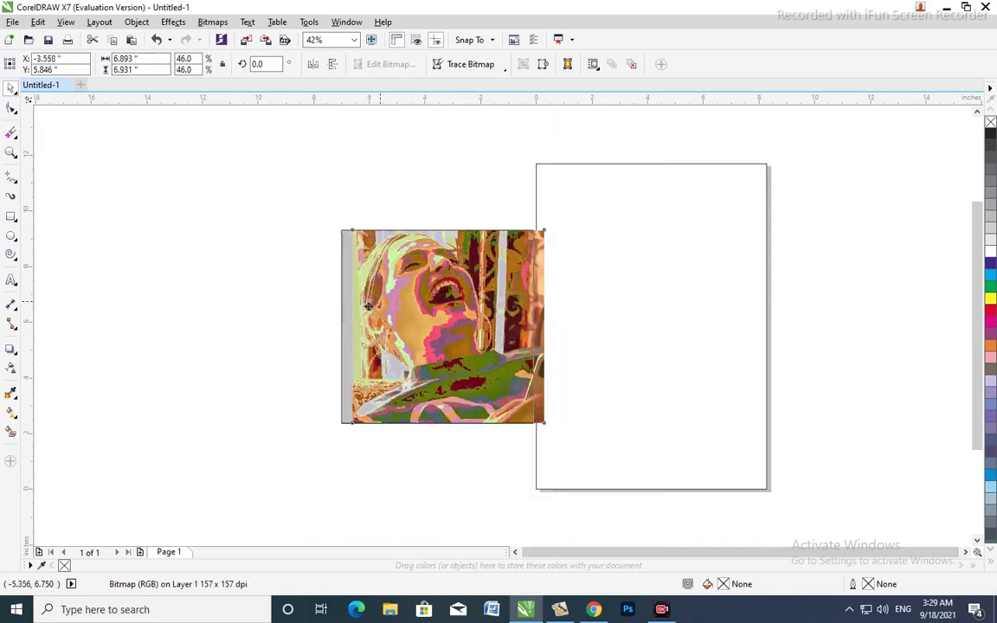
left_click_drag(388, 308, 337, 308)
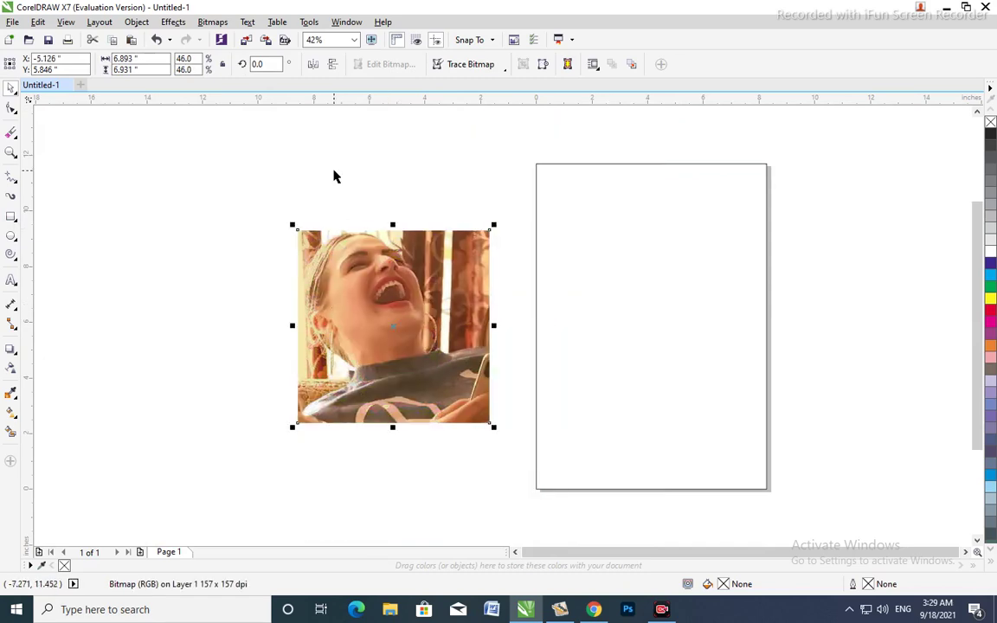
Check the photo and page, deleting an unwanted page-sized rectangle
left_click(355, 190)
left_click(299, 232)
key("z")
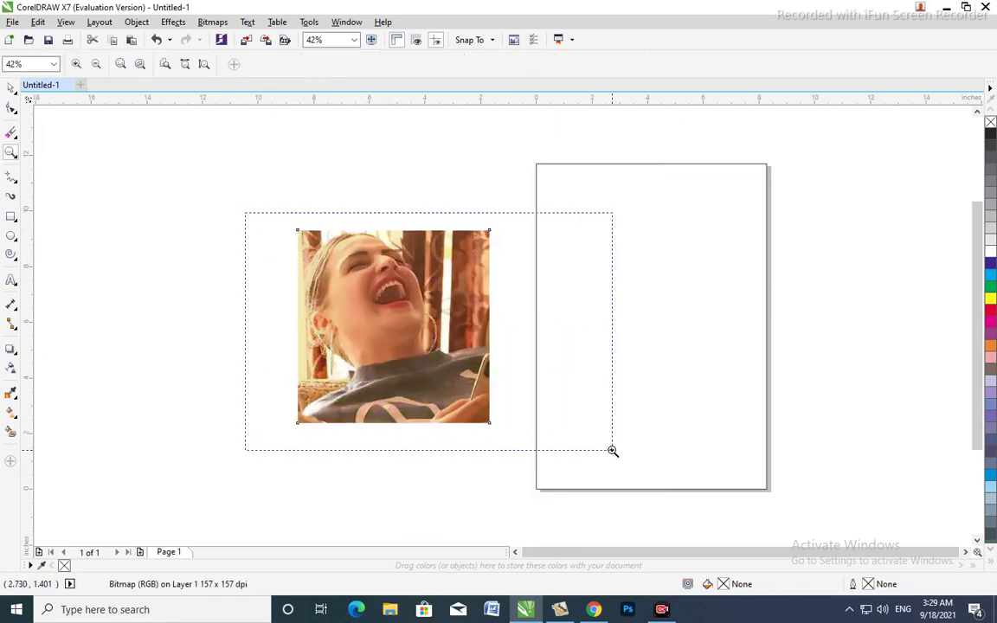
left_click_drag(365, 268, 612, 449)
key("space")
key("F4")
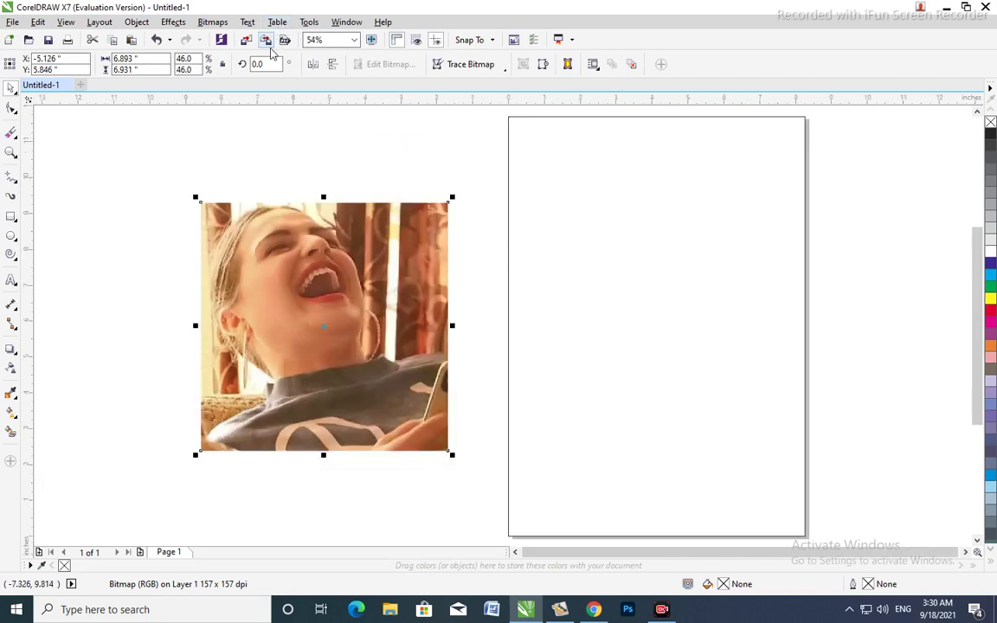
double_click(11, 216)
key("space")
key("Delete")
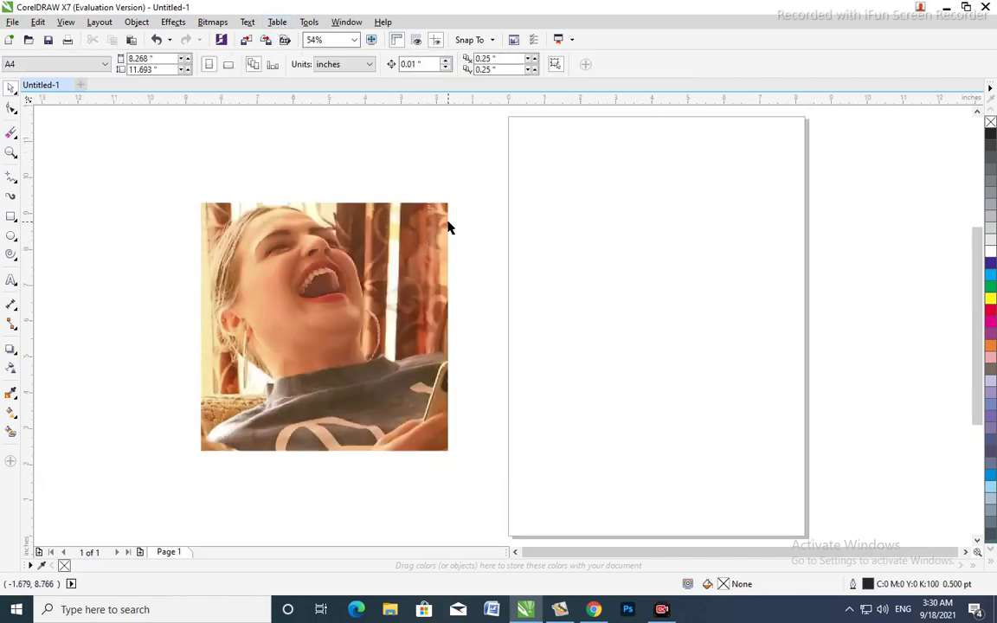
key("F4")
Auto-adjust the photo's colour and brightness
left_click(424, 211)
left_click(213, 22)
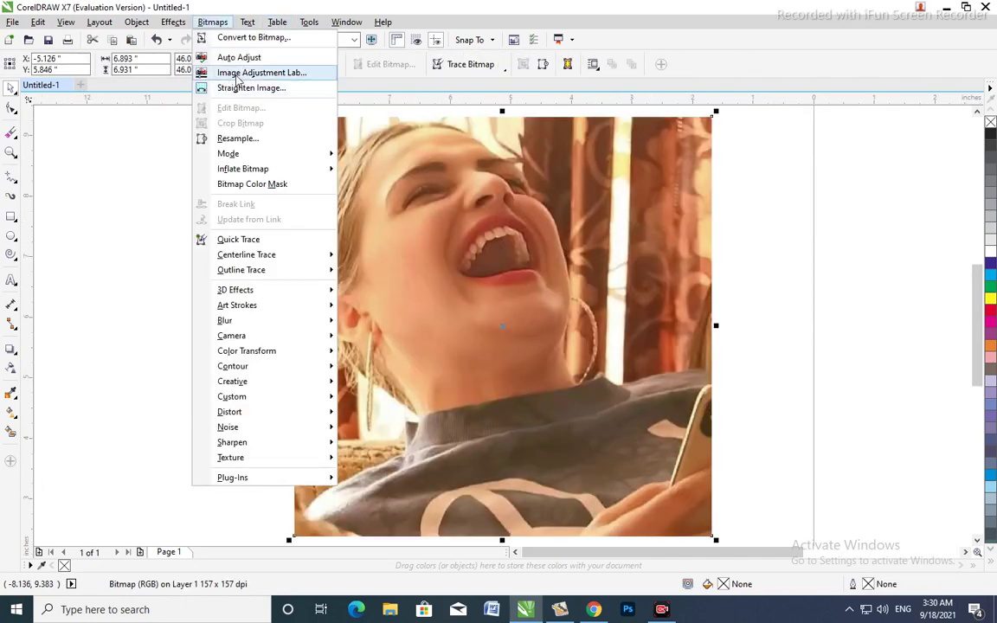
left_click(247, 57)
In Image Adjustment Lab, set temperature 4,394, lower saturation, highlights 49, contrast 0
left_click(225, 23)
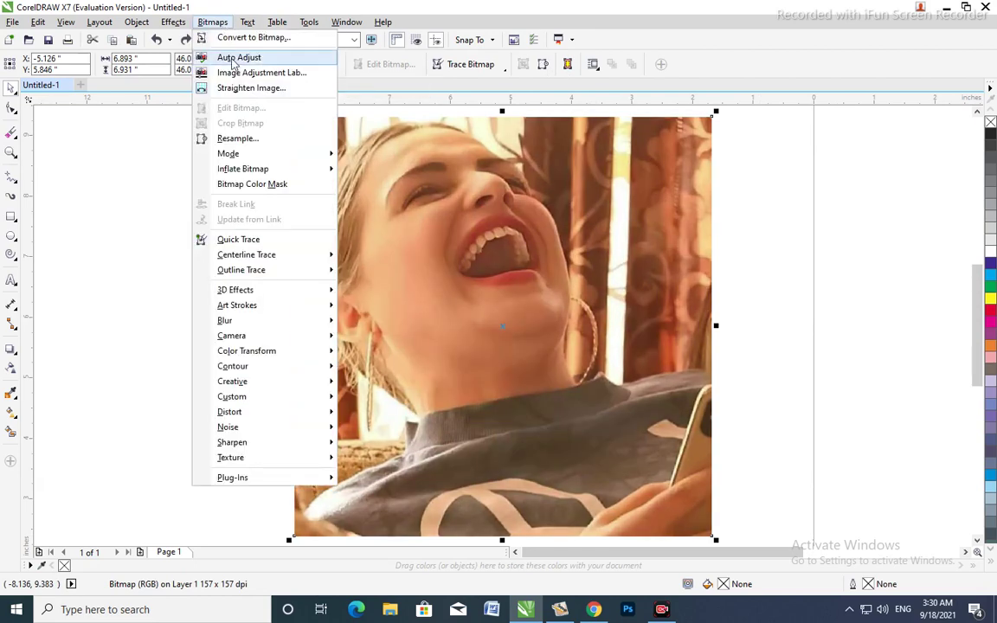
left_click(303, 74)
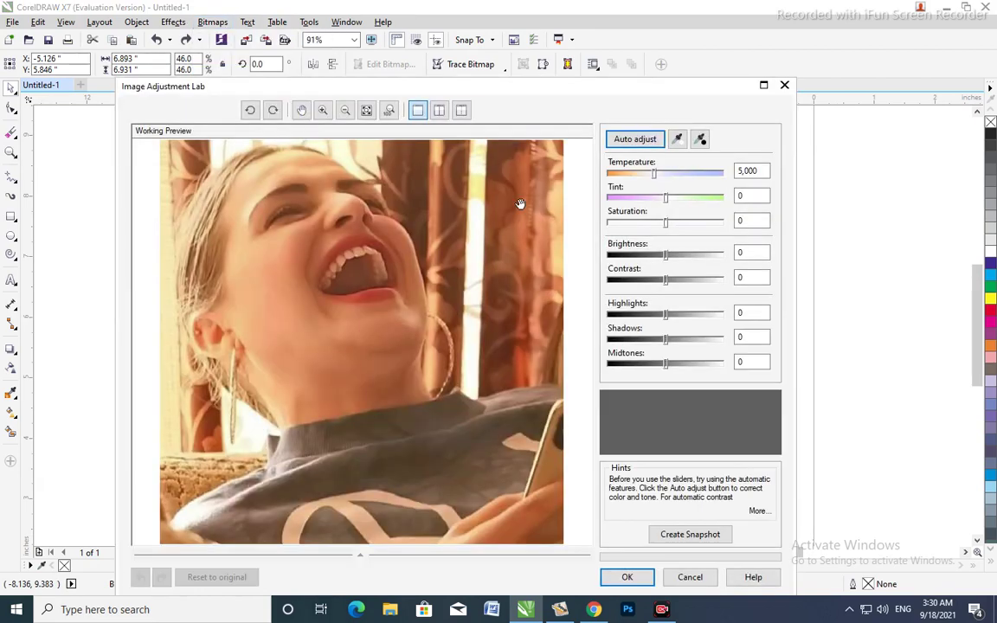
left_click(645, 173)
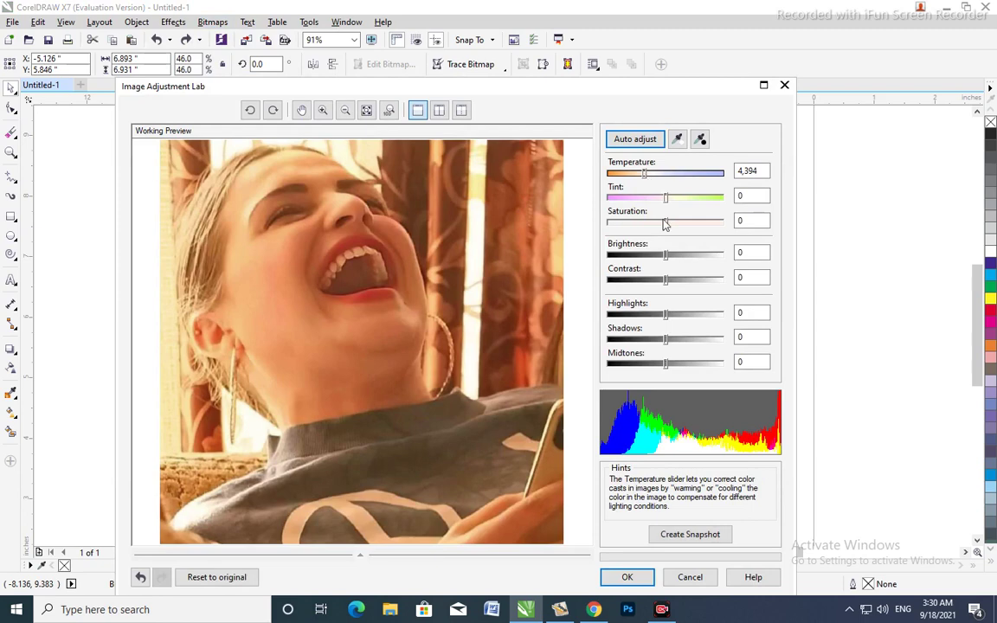
mouse_move(674, 227)
left_mouse_down()
mouse_move(651, 225)
mouse_move(679, 204)
mouse_move(663, 199)
left_mouse_up()
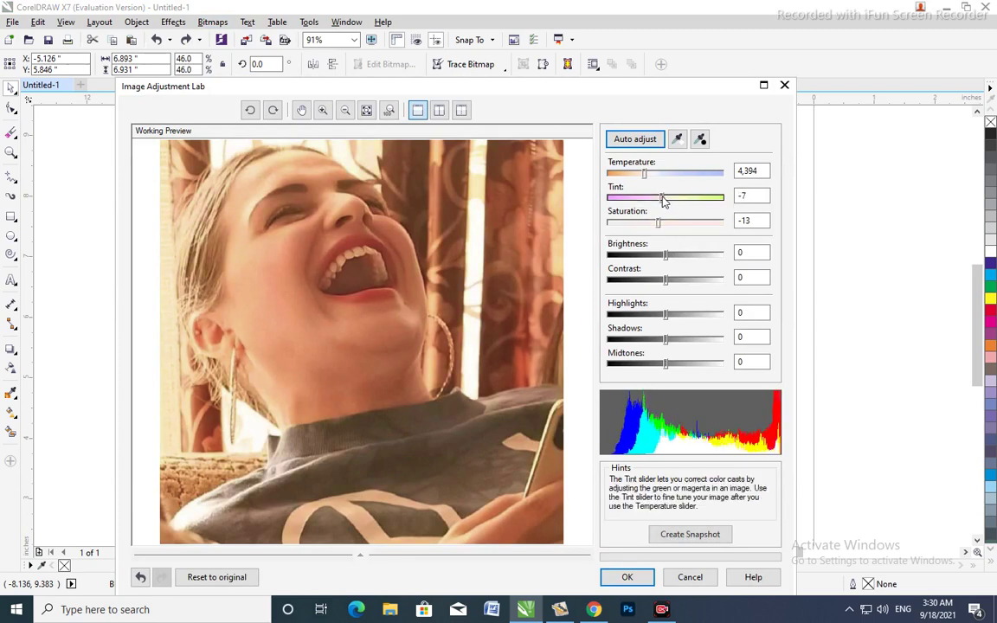
left_click_drag(672, 316, 690, 315)
mouse_move(667, 280)
left_mouse_down()
mouse_move(690, 283)
mouse_move(642, 286)
mouse_move(663, 288)
left_mouse_up()
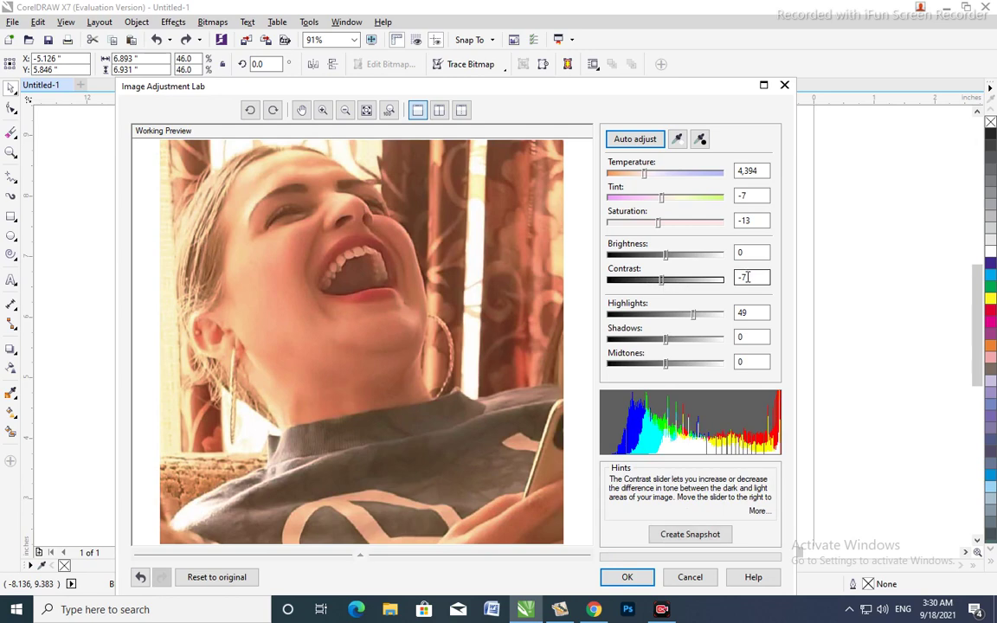
double_click(744, 277)
type("0")
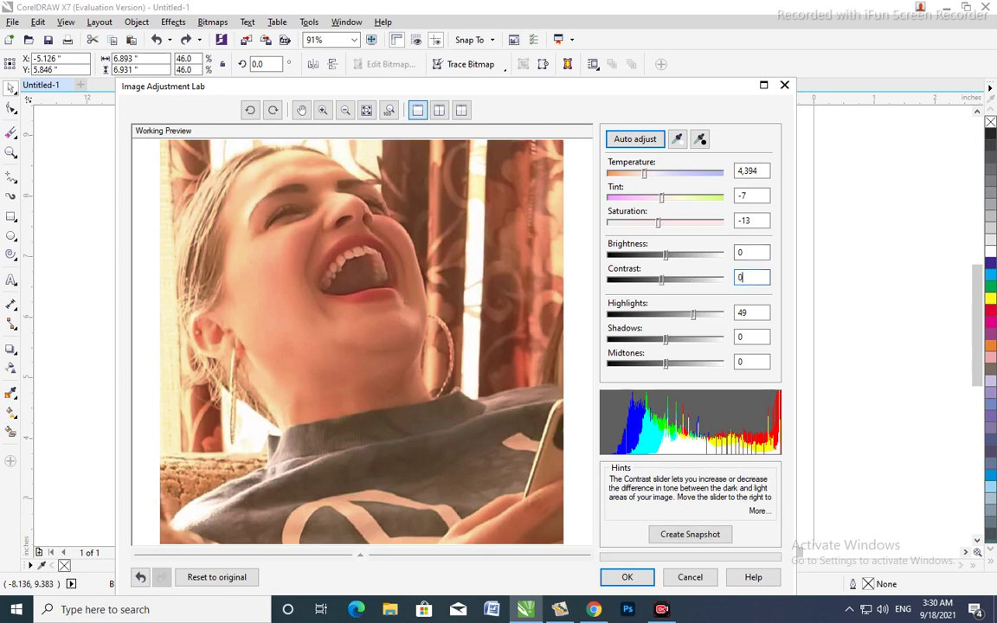
key("Tab")
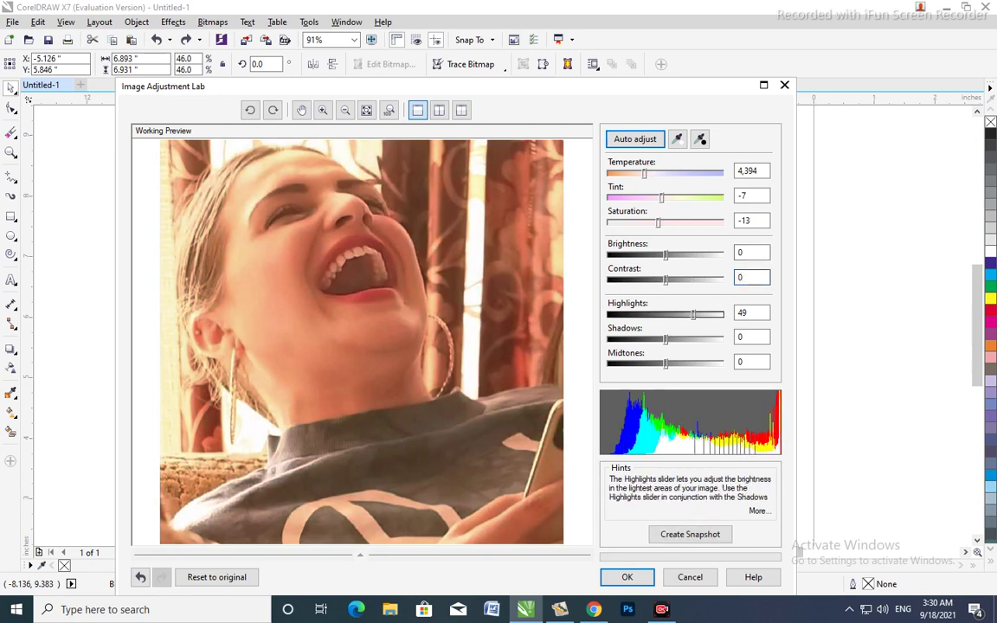
Set shadows -15, midtones 0, tint -6 and brightness 10, and apply
left_click(688, 340)
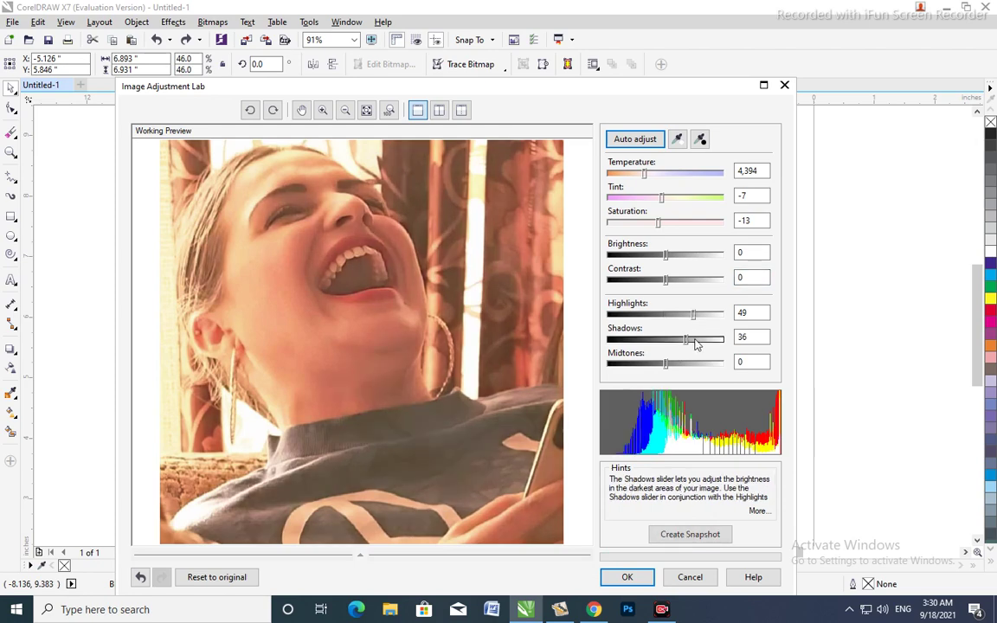
mouse_move(682, 340)
left_mouse_down()
mouse_move(657, 342)
mouse_move(662, 367)
left_mouse_up()
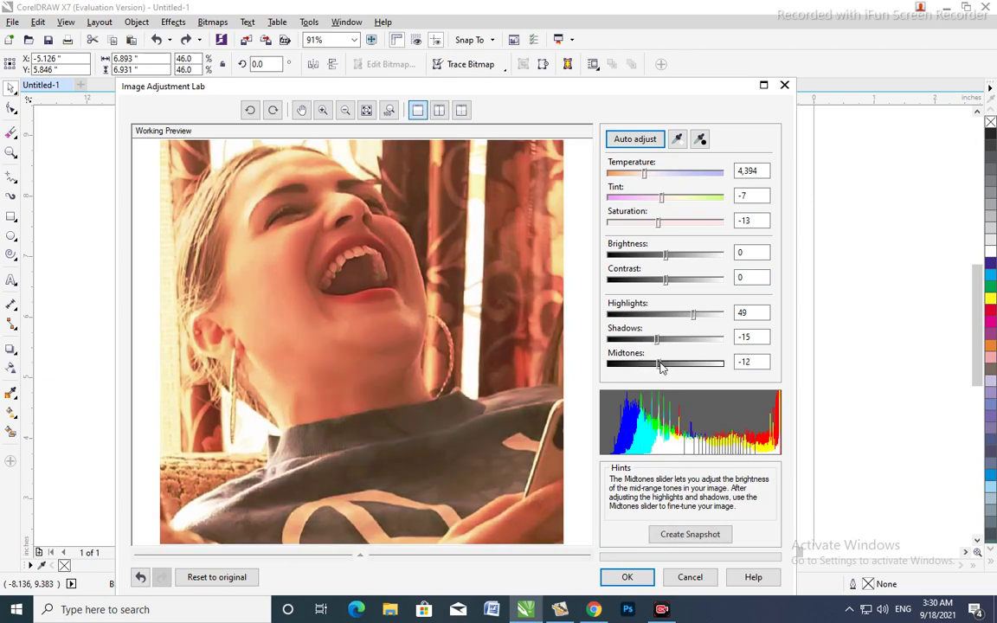
double_click(754, 362)
type("0")
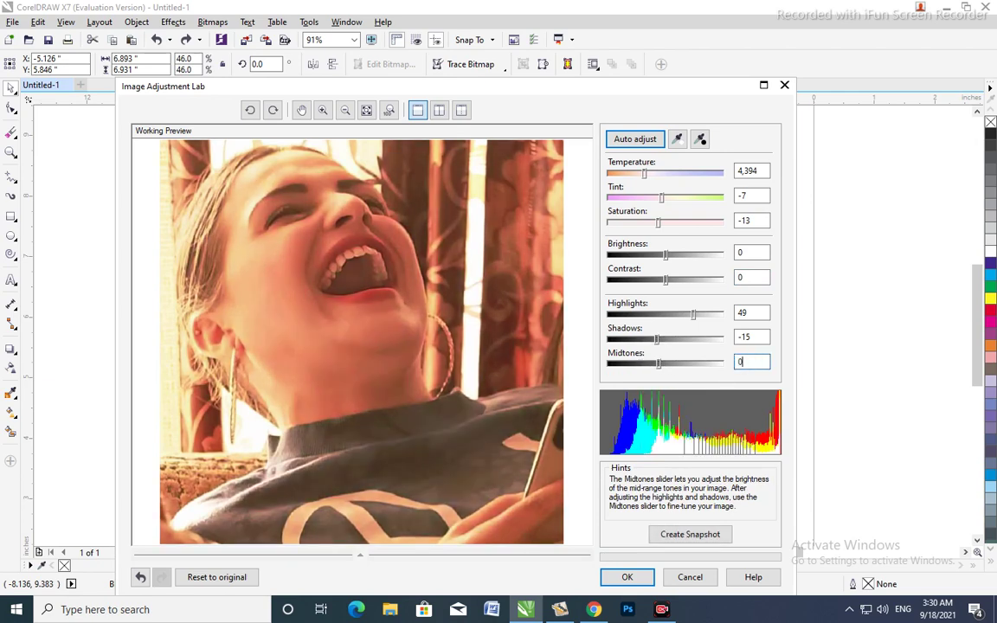
left_click(751, 337)
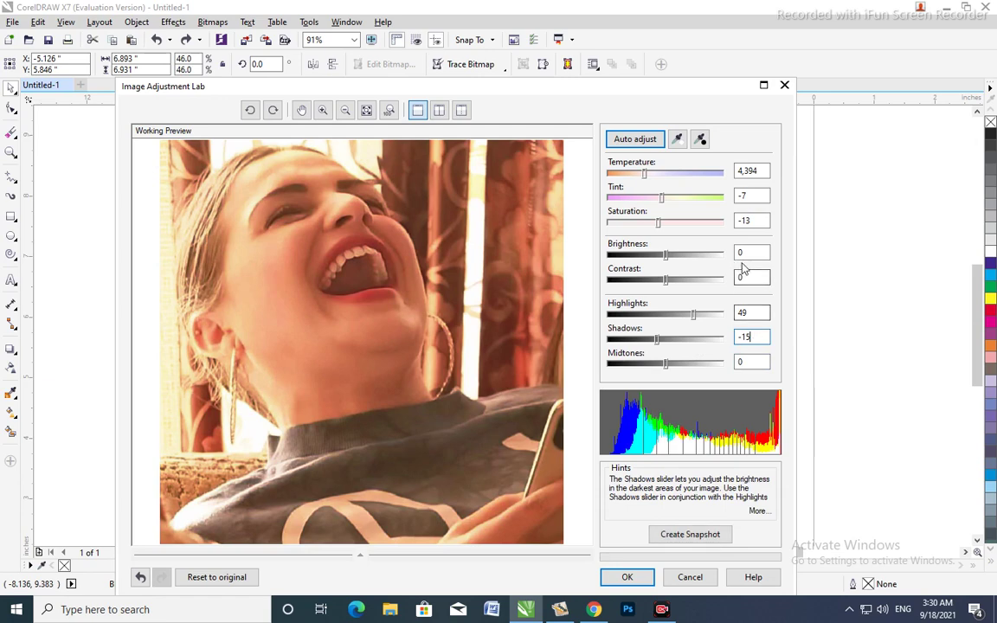
left_click_drag(663, 198, 664, 201)
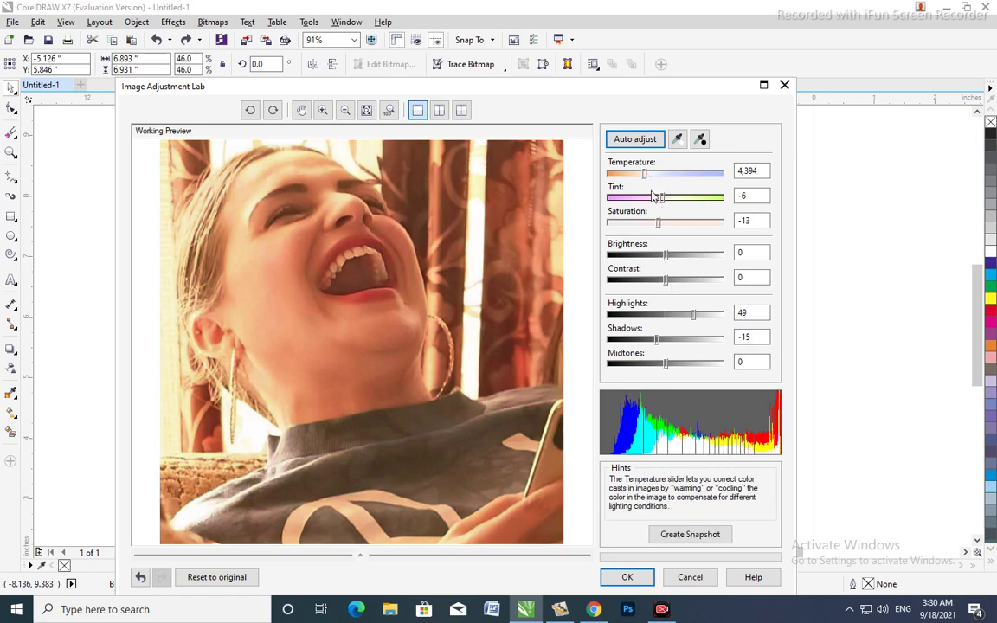
left_click_drag(667, 256, 673, 260)
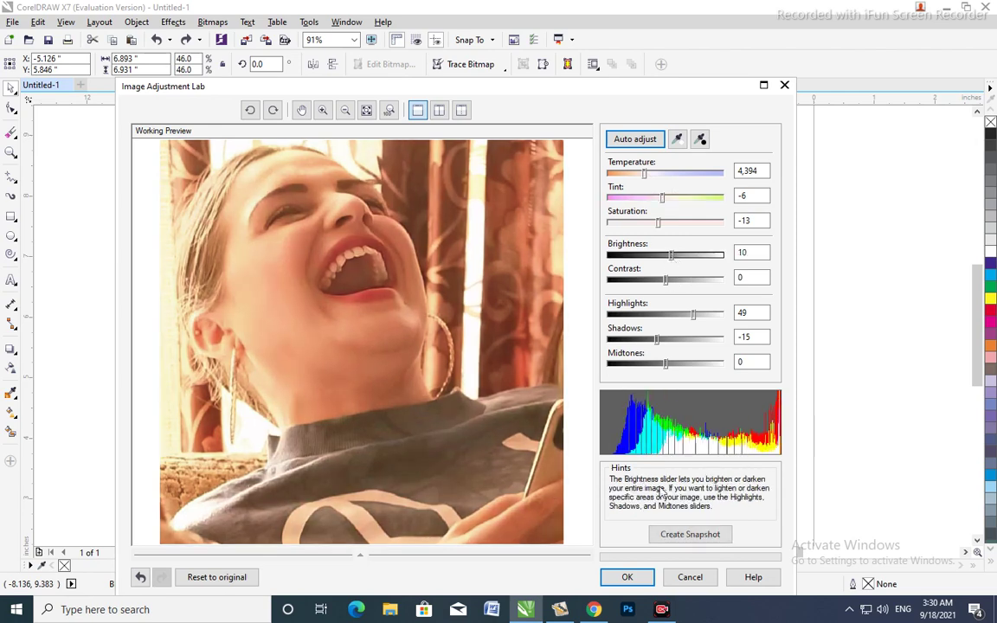
left_click(627, 578)
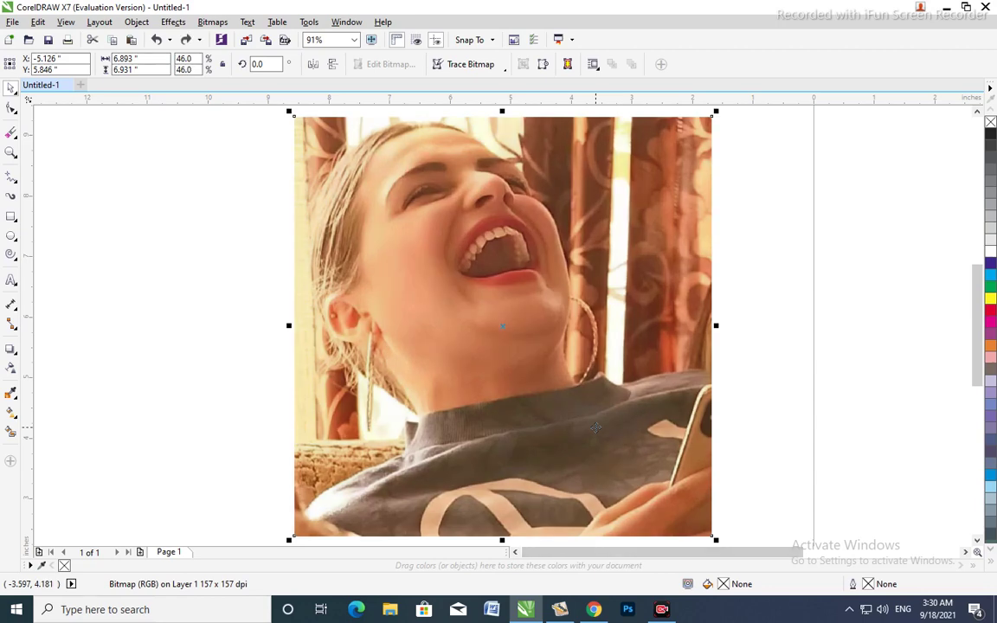
Create a rectangle and size it to 2 × 3 inches
scroll(544, 406, "down", 2)
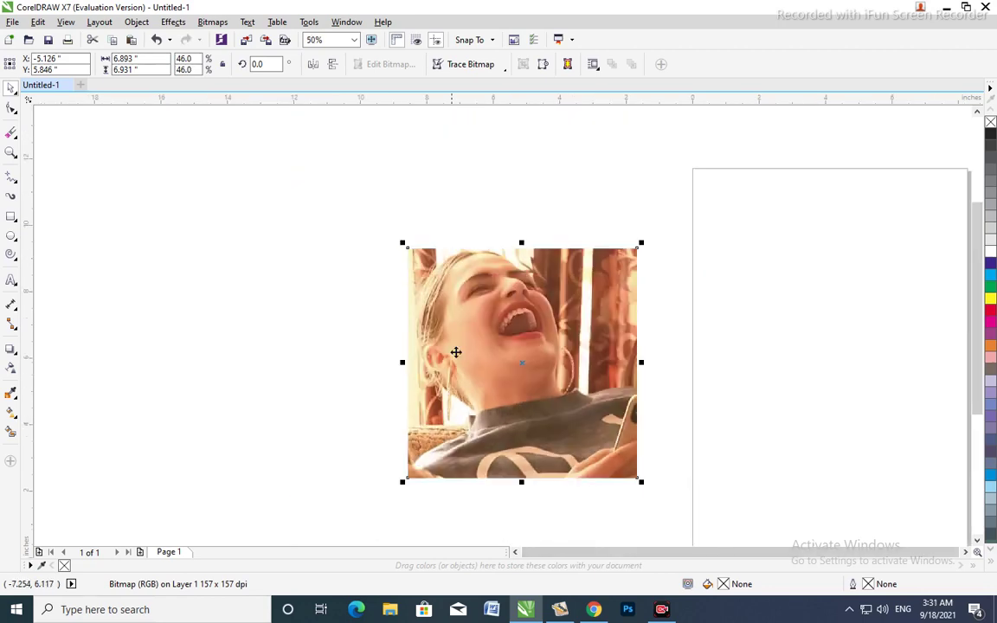
left_click(658, 271)
double_click(11, 217)
key("F4")
left_click(414, 173)
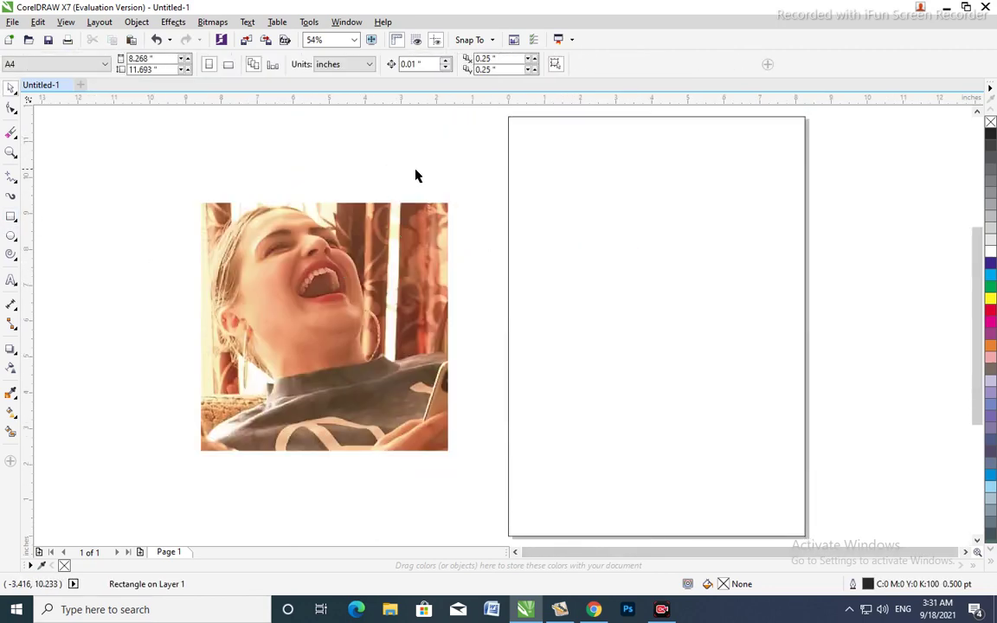
left_click(508, 172)
left_click(162, 62)
double_click(162, 62)
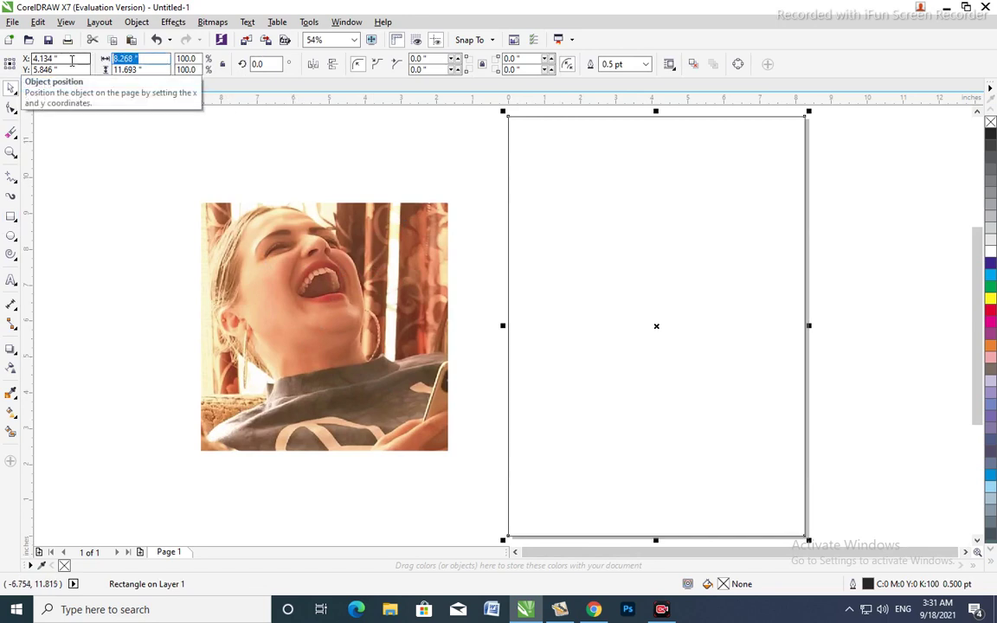
type("2")
key("Tab")
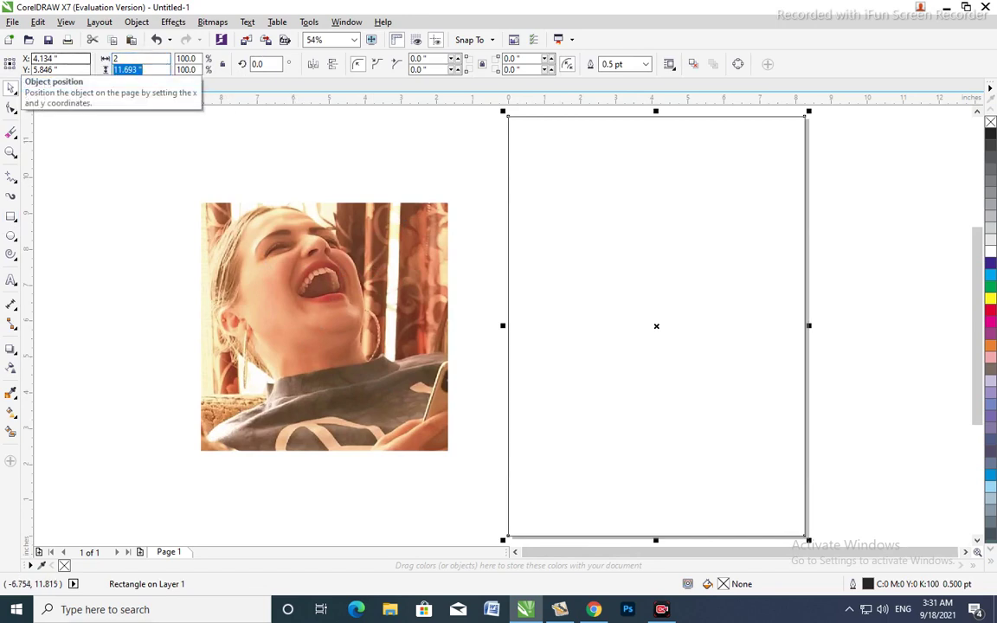
type("3")
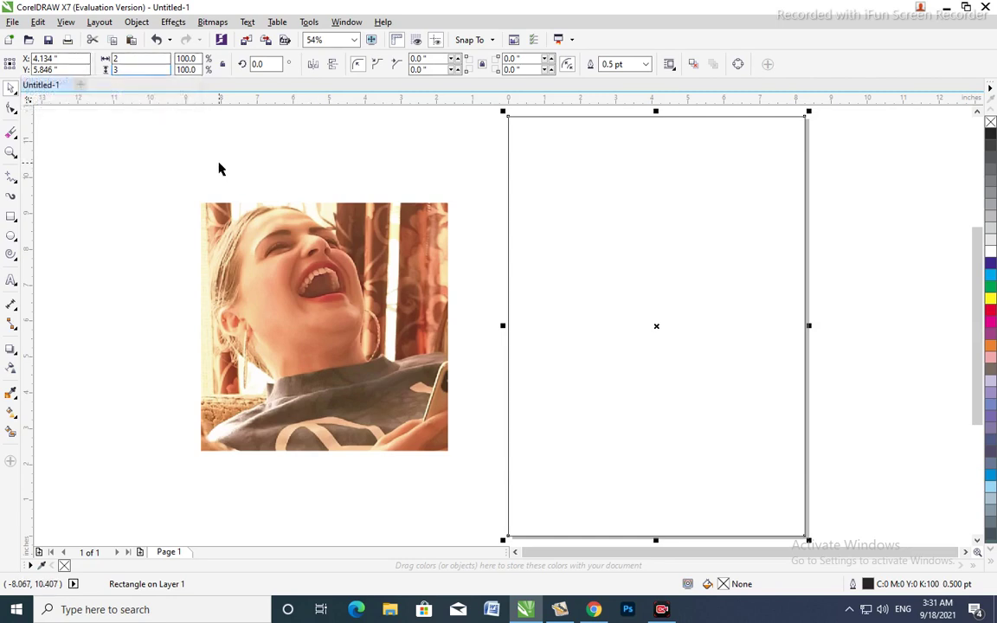
key("Return")
Shrink the photo and centre it on the 2 × 3 inch rectangle
left_click(398, 149)
key("F4")
left_click(491, 195)
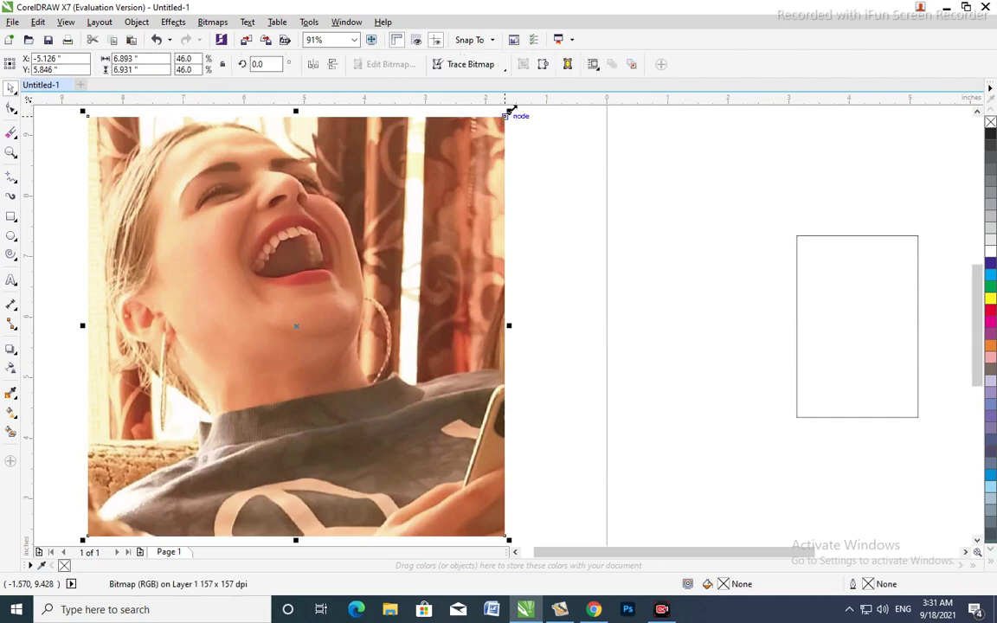
left_click_drag(510, 113, 339, 283)
left_click(795, 323, "shift")
key("c")
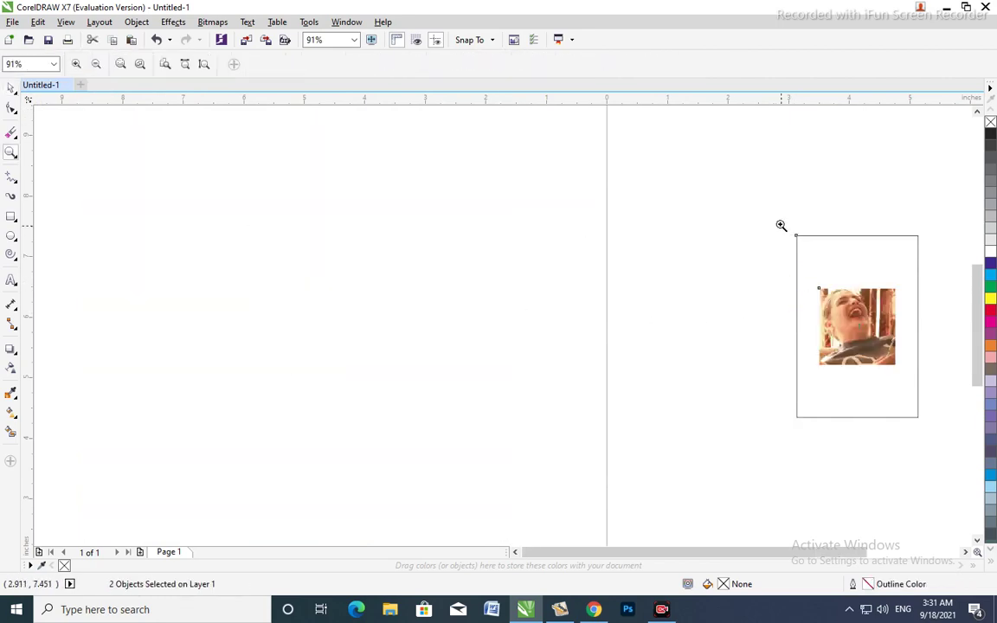
Scale the photo to exactly 2.0 inches wide to match the rectangle
left_click_drag(782, 225, 923, 439)
key("shift+F2")
left_click(562, 372)
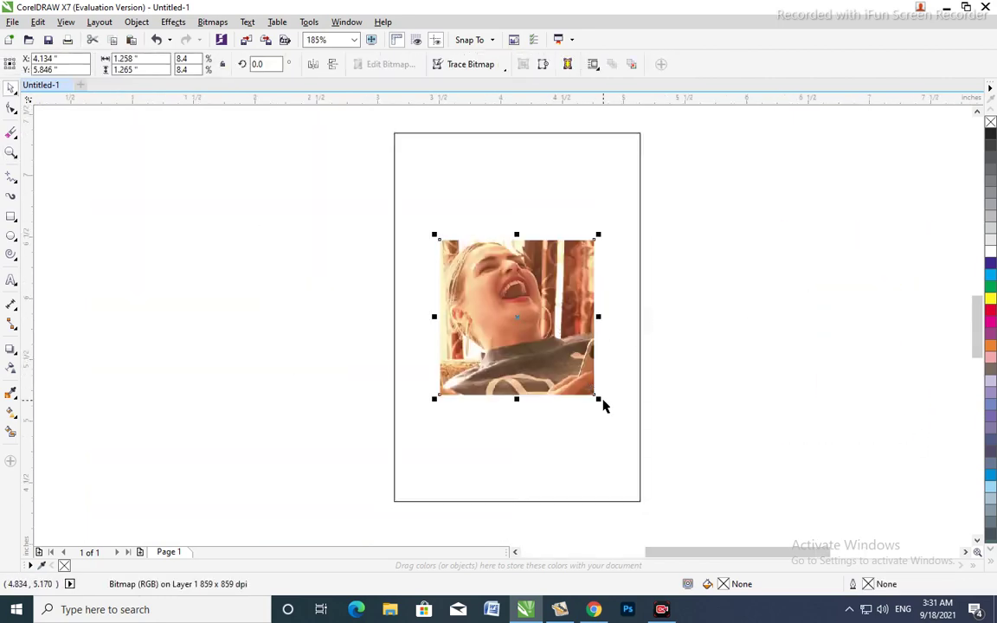
left_click_drag(596, 396, 655, 446)
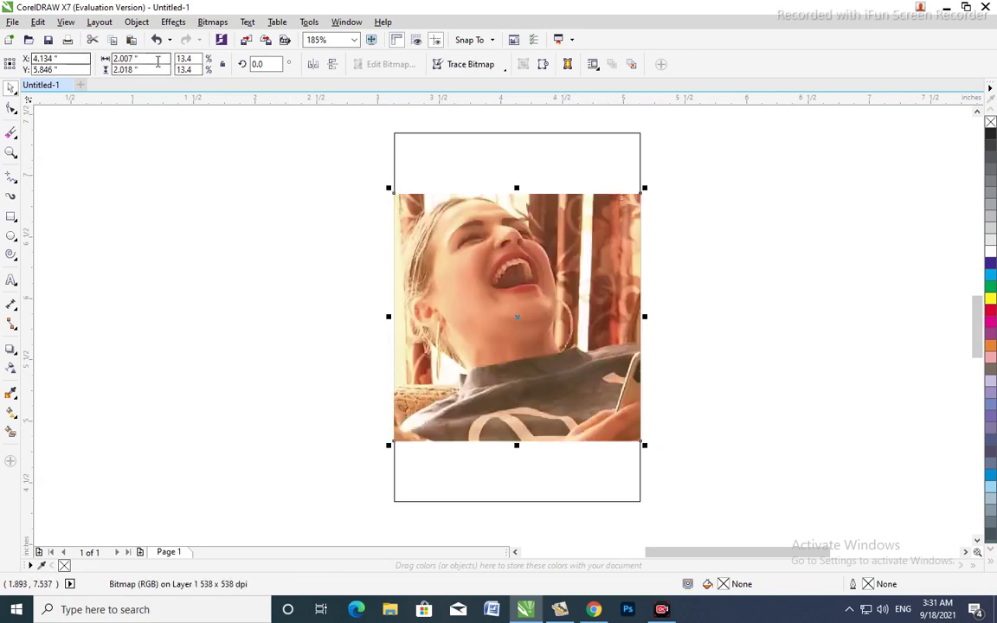
left_click(126, 58)
type("2.0")
key("Return")
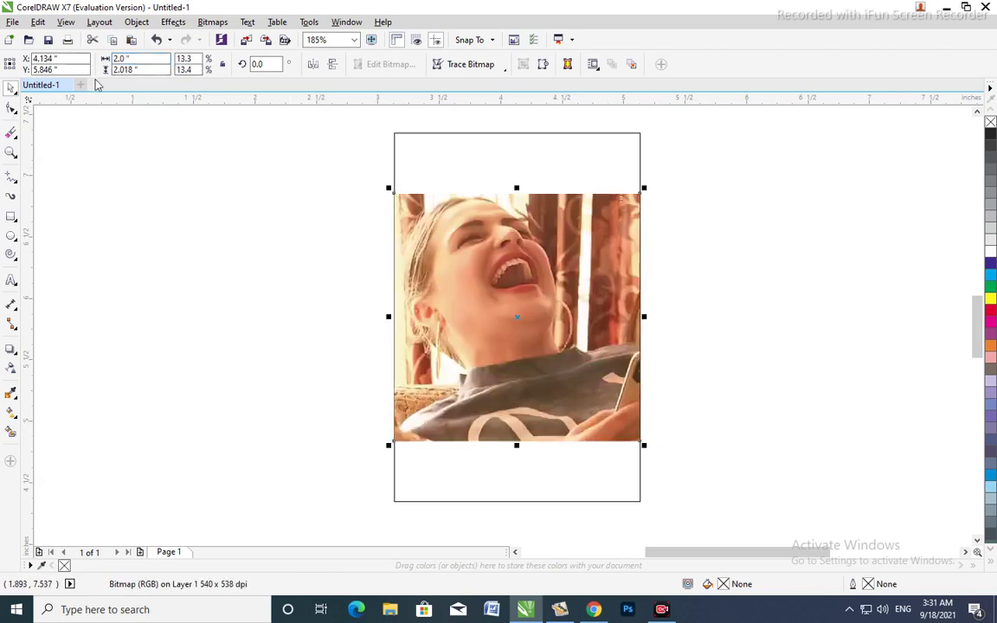
left_click(468, 168, "shift")
left_click(703, 223)
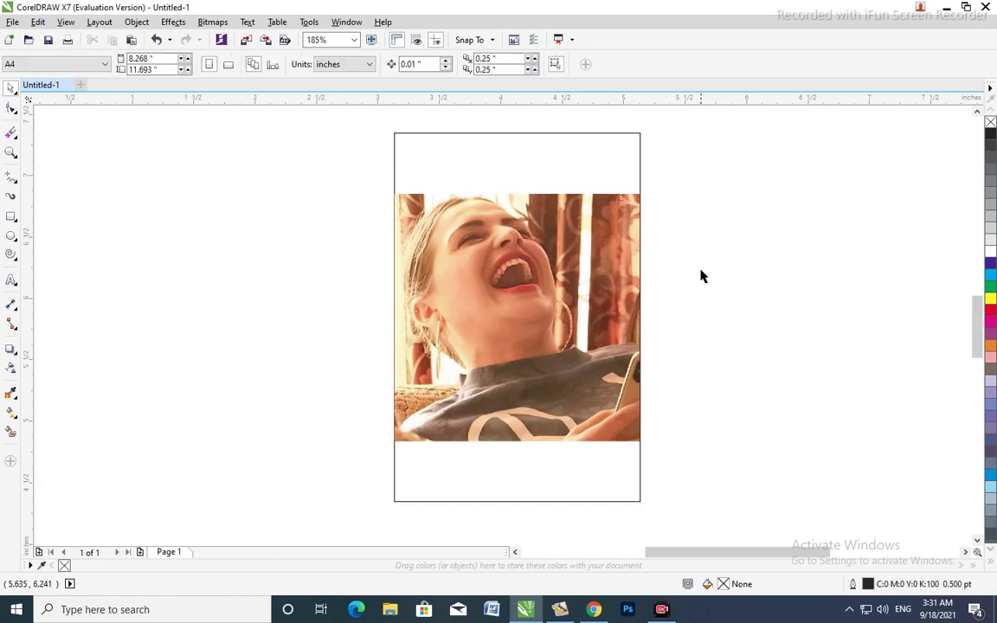
scroll(701, 277, "up", 1)
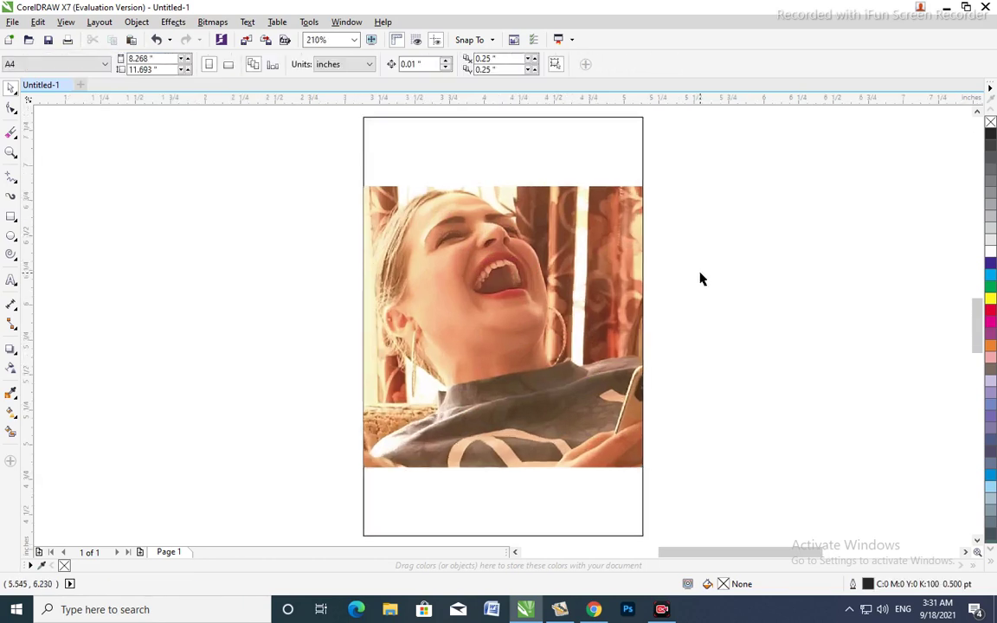
Type the Urdu text 'ڈینٹل کلینک' beside the page and move it lower
key("F8")
left_click(701, 278)
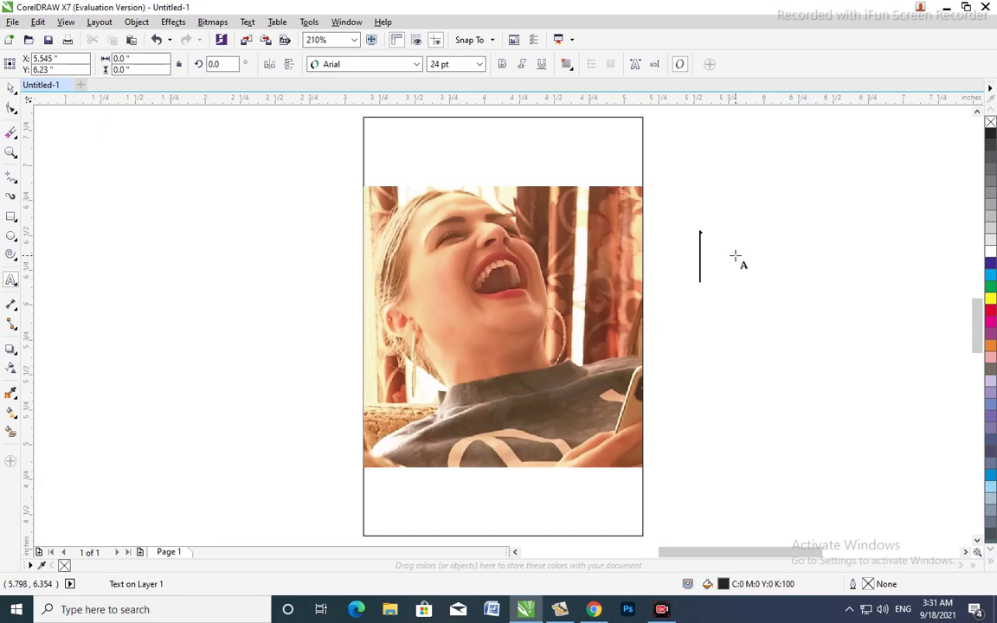
type("j")
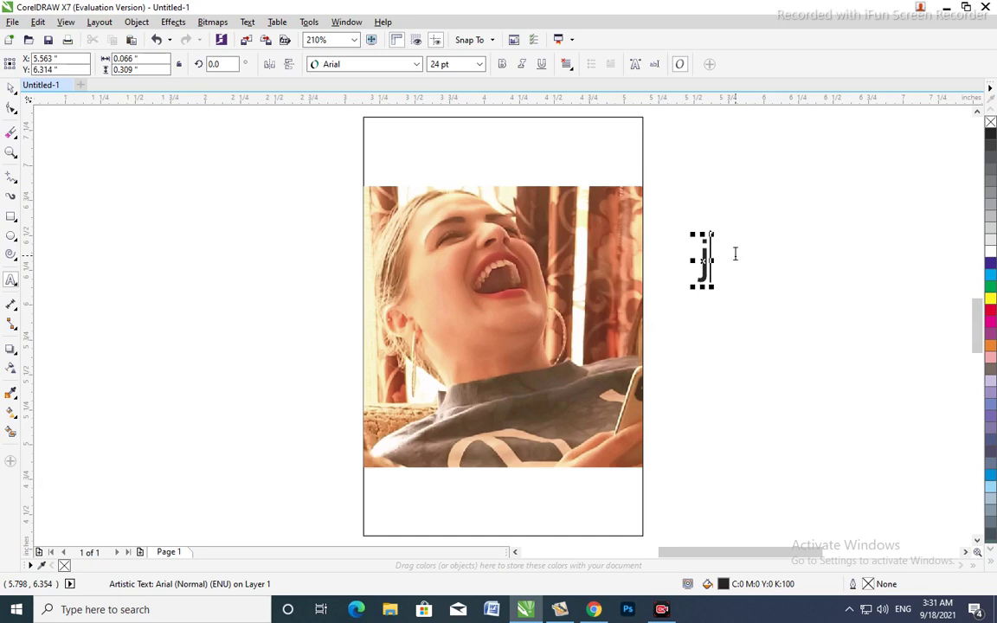
key("BackSpace")
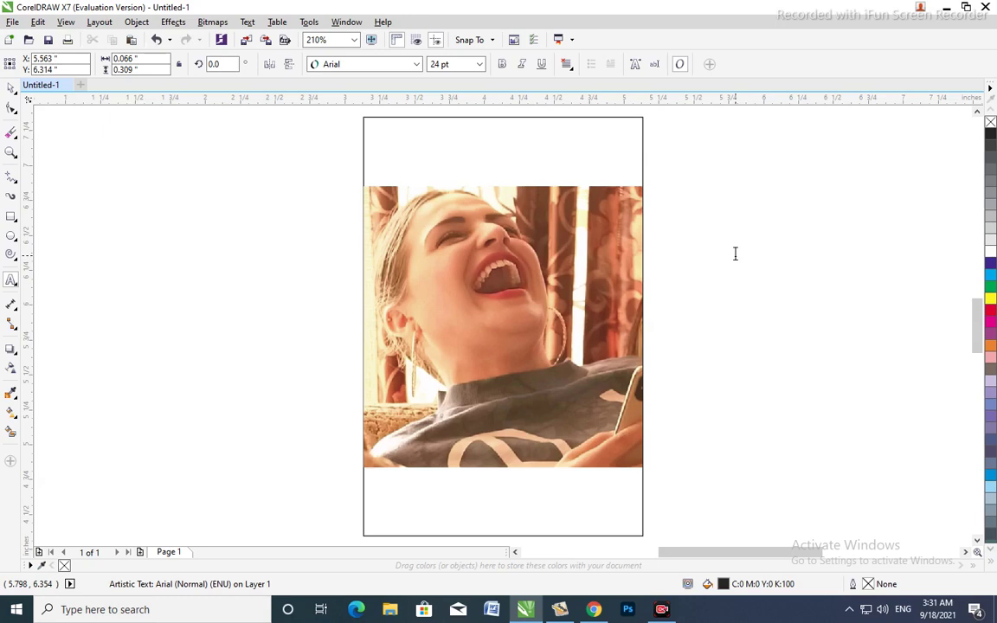
key("alt+shift")
type("ڈین")
type("ٹل")
type(" کلی")
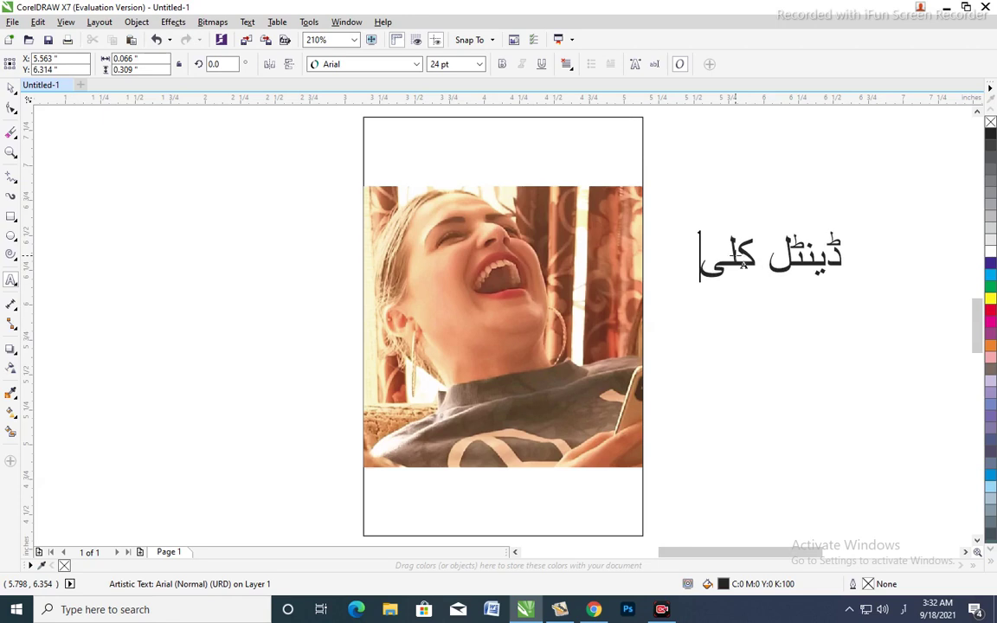
type("نک")
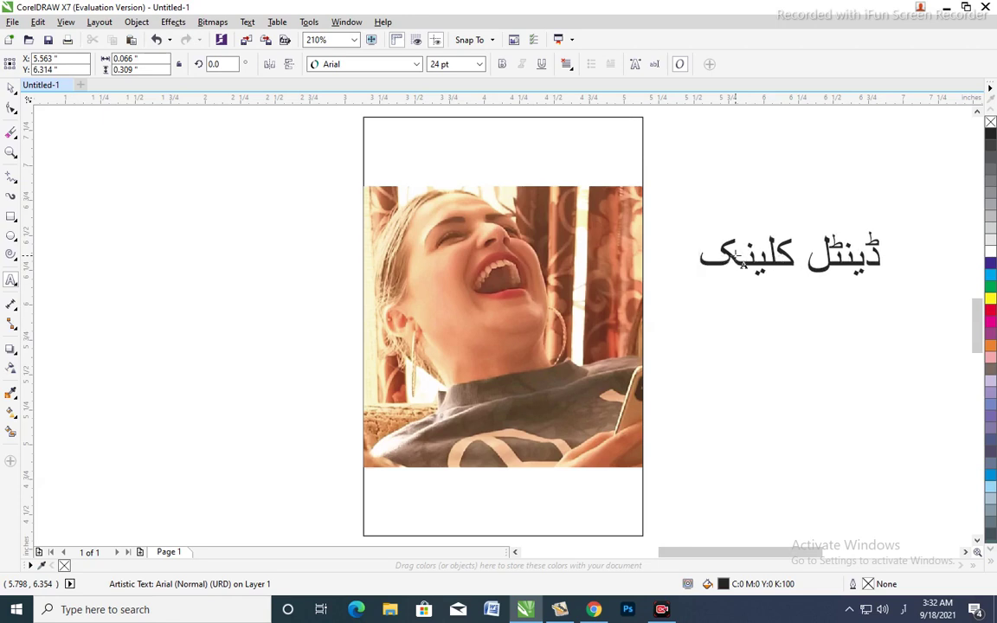
key("ctrl+space")
mouse_move(742, 261)
left_mouse_down()
mouse_move(728, 304)
mouse_move(727, 253)
left_mouse_up()
Add a second Urdu text line containing a person's name
key("F8")
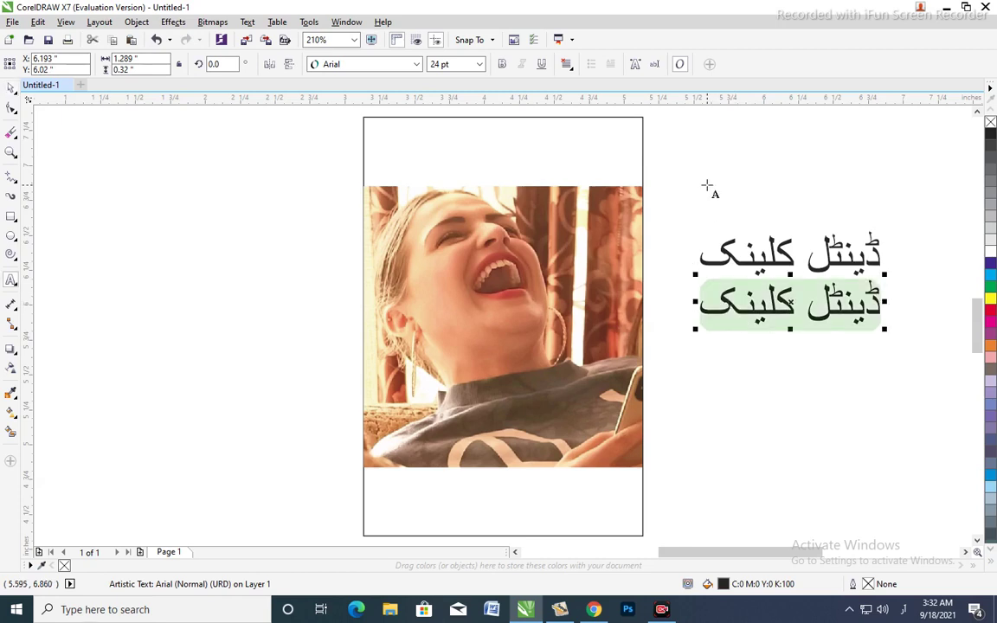
key("BackSpace")
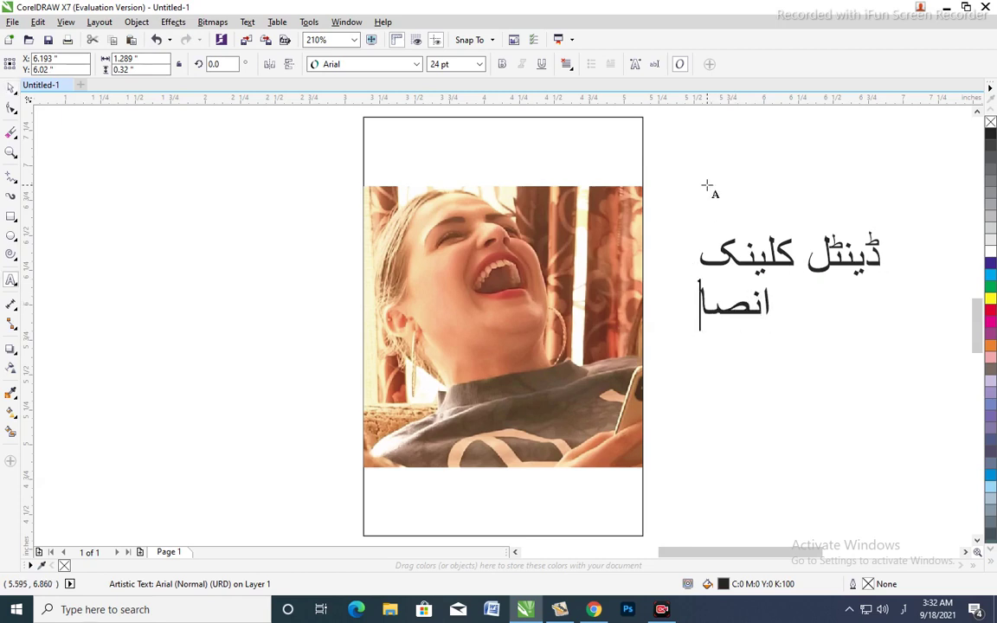
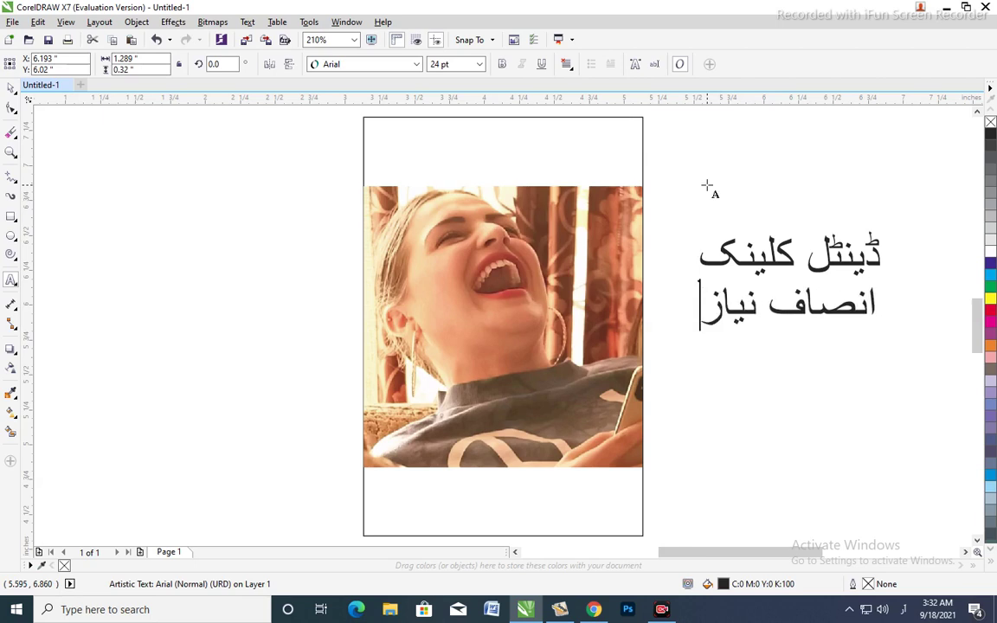
key("Escape")
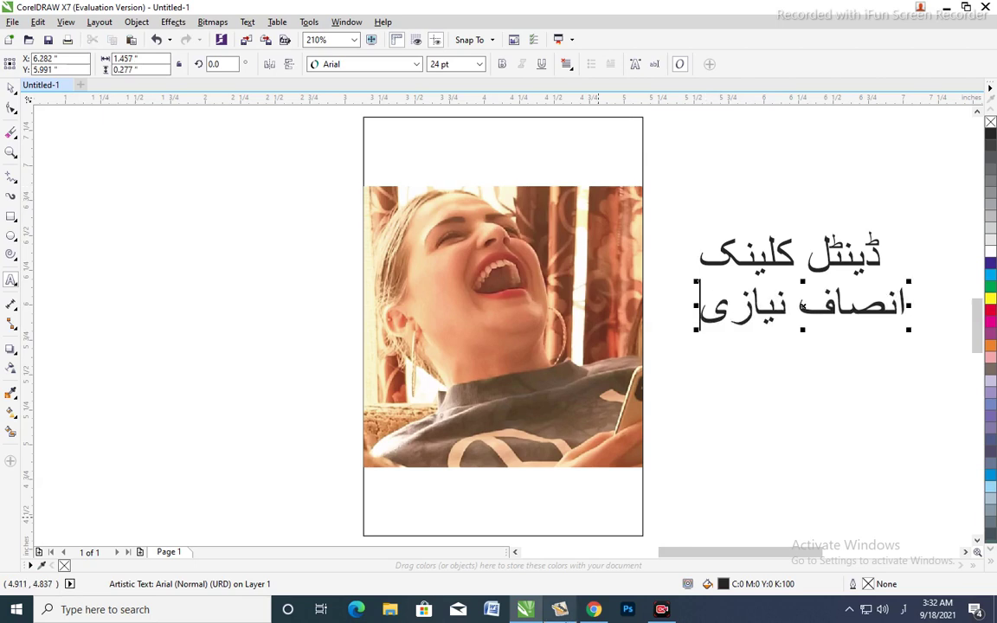
left_click(9, 90)
In a new A4 InPage document at 200%, type the name above 'ڈینٹل کلینک'
left_click(567, 608)
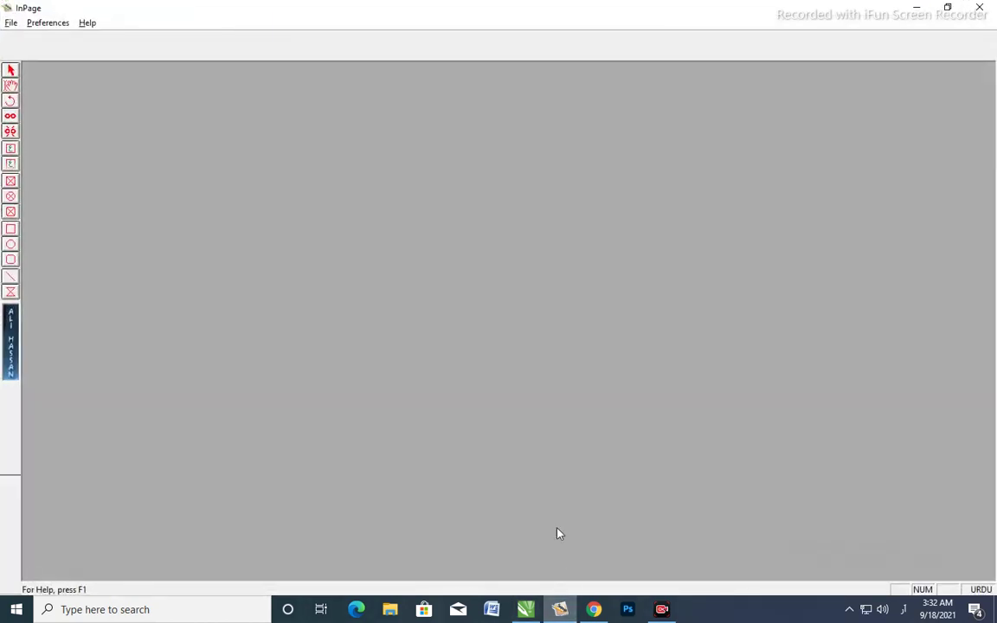
key("ctrl+n")
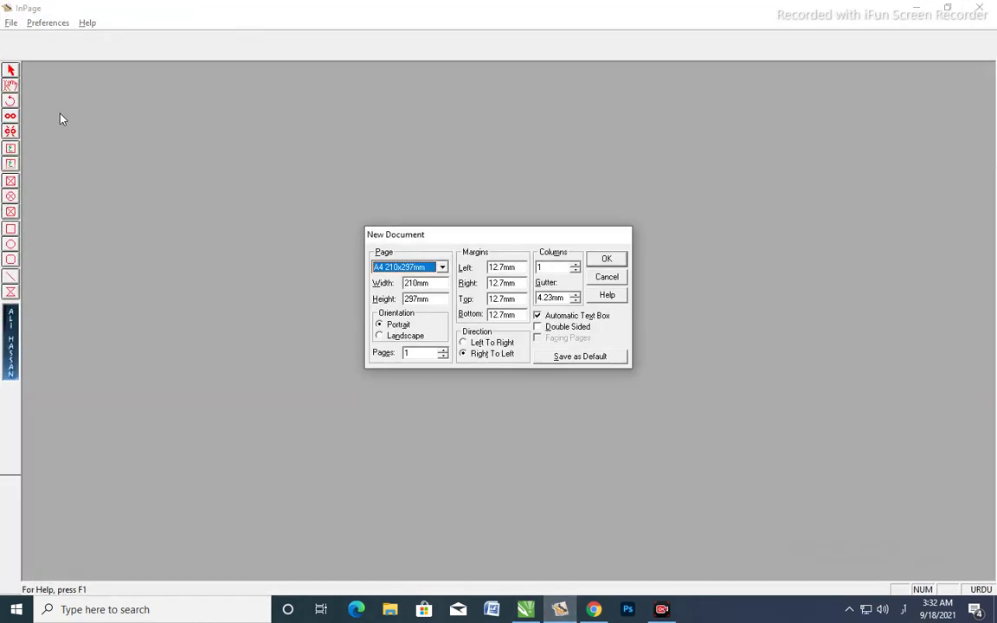
key("Return")
key("ctrl+2")
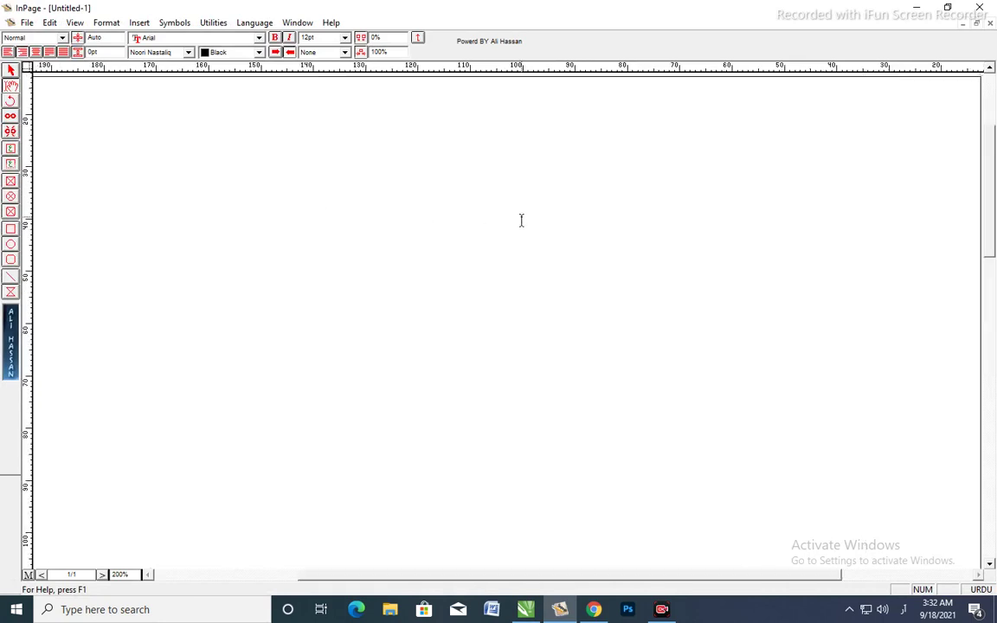
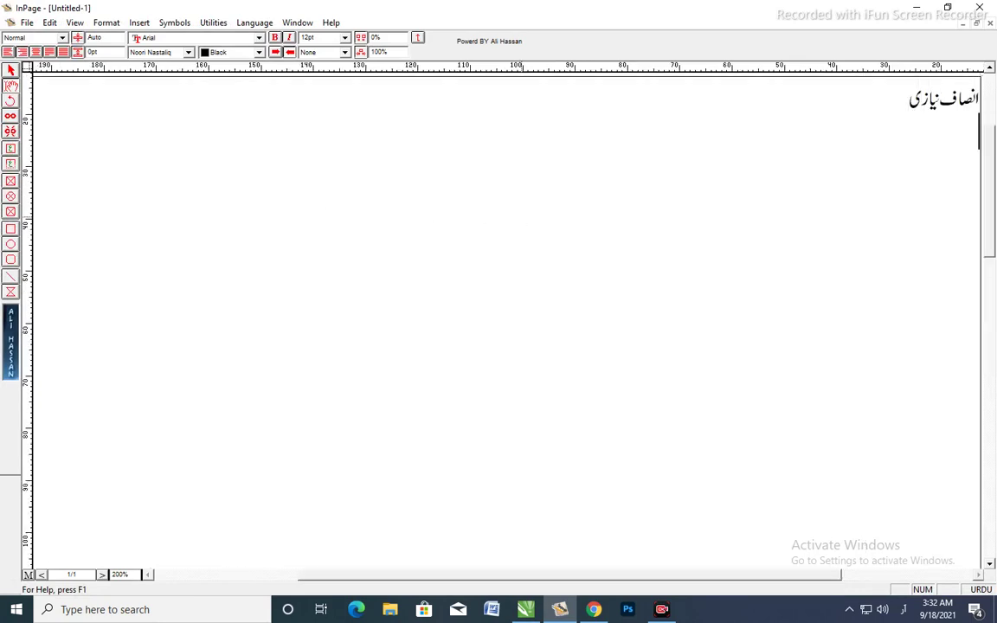
key("Return")
type("ڈینٹل")
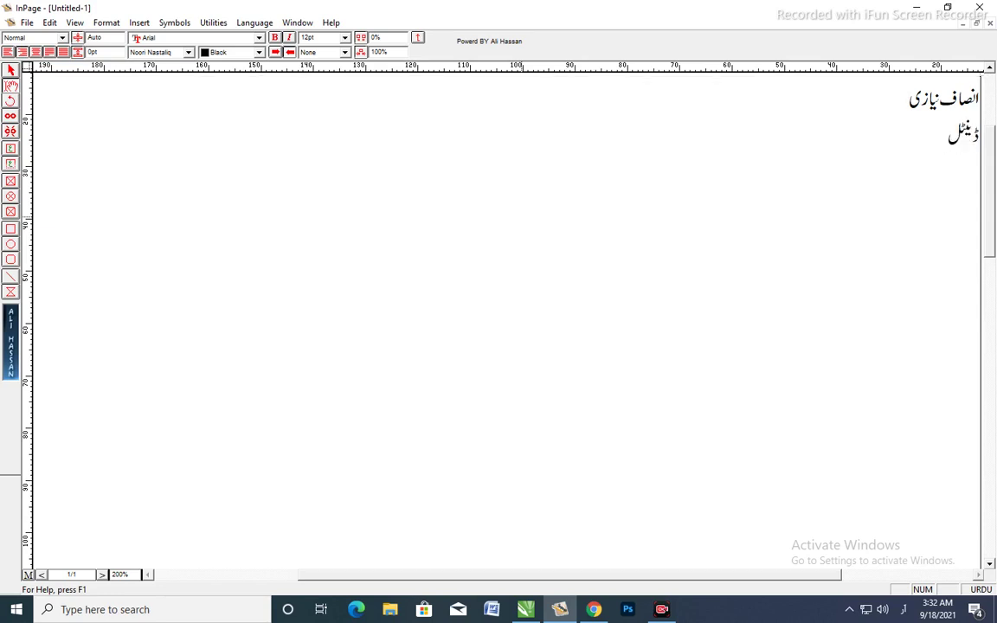
type(" کلین")
type("ک")
key("Escape")
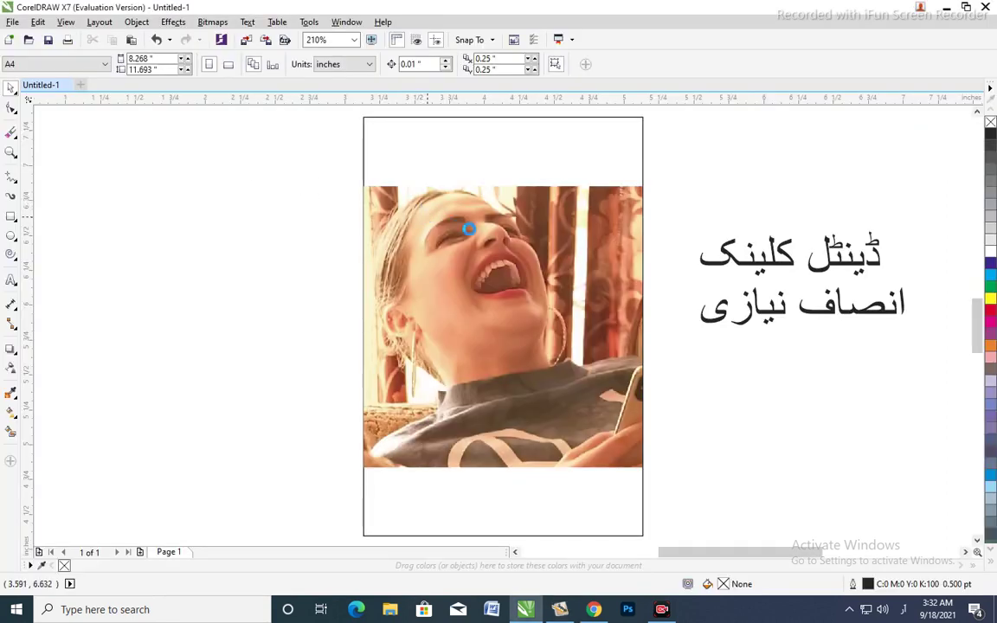
Delete the 'ڈینٹل کلینک' line, keeping only the Urdu name line
left_click(706, 250)
key("Delete")
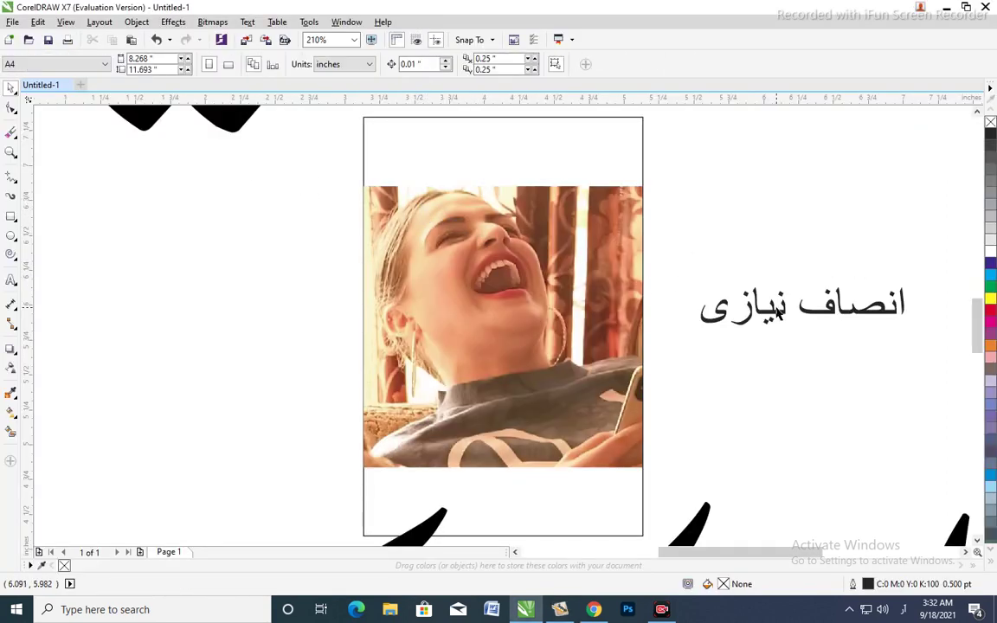
left_click(777, 312)
left_click(682, 293)
key("alt+Tab")
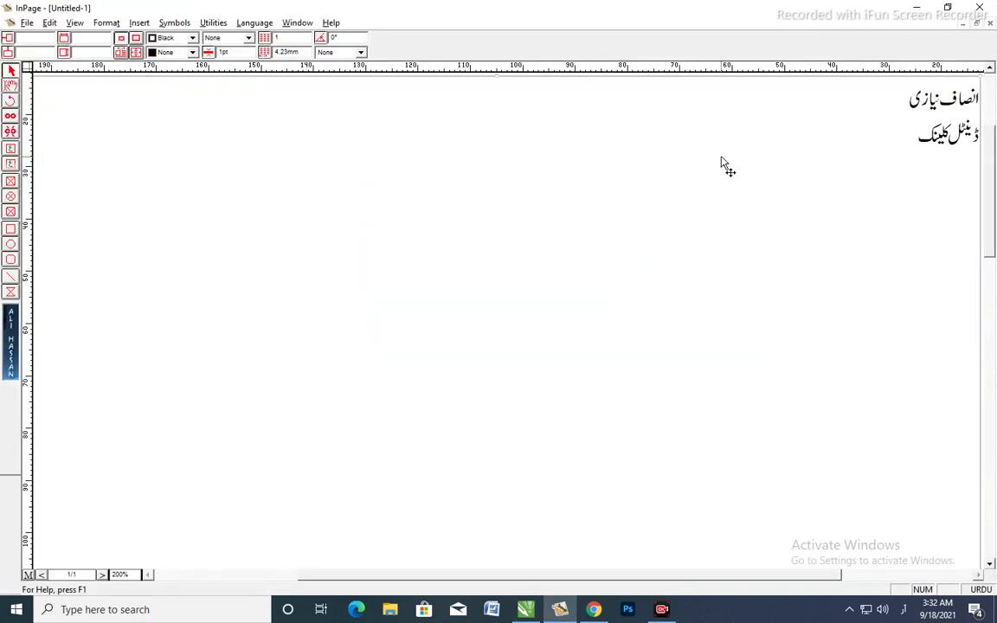
Restyle the Urdu name line in the Bombay Black font
left_click(10, 85)
left_click_drag(976, 98, 273, 86)
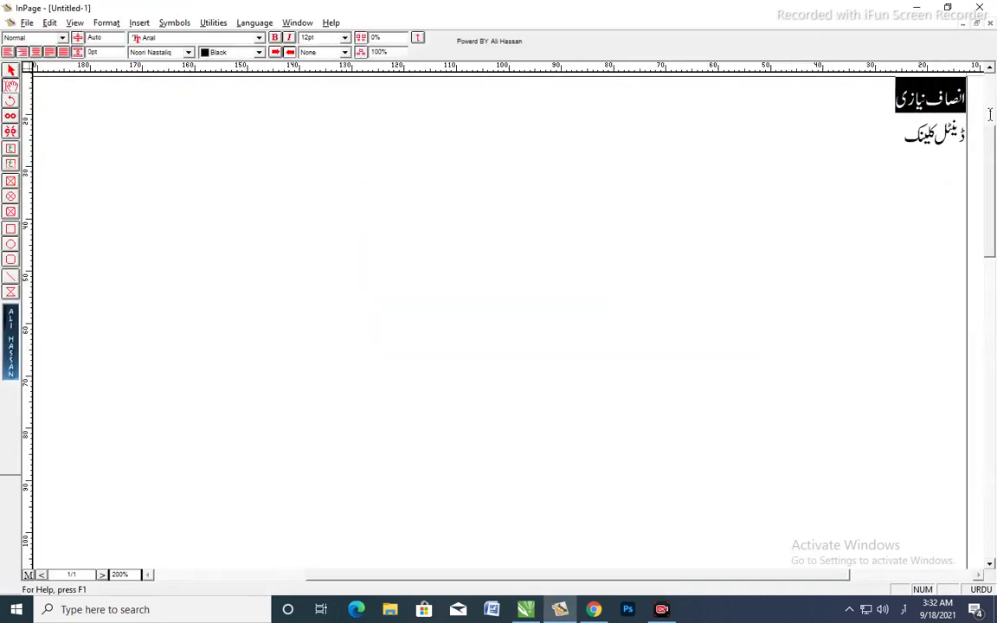
left_click(179, 52)
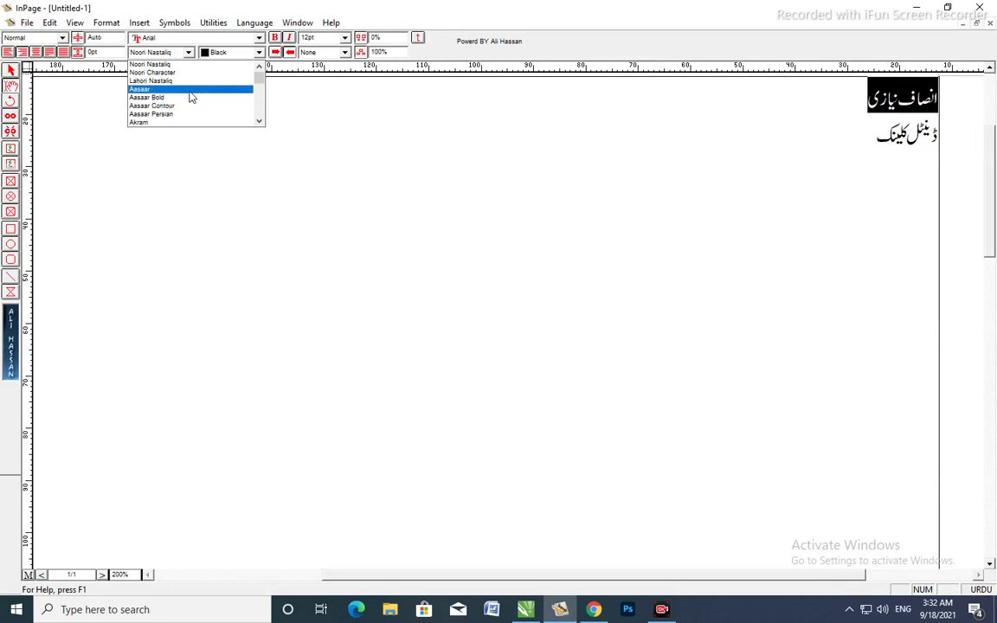
left_click(165, 89)
left_click(188, 52)
key("b")
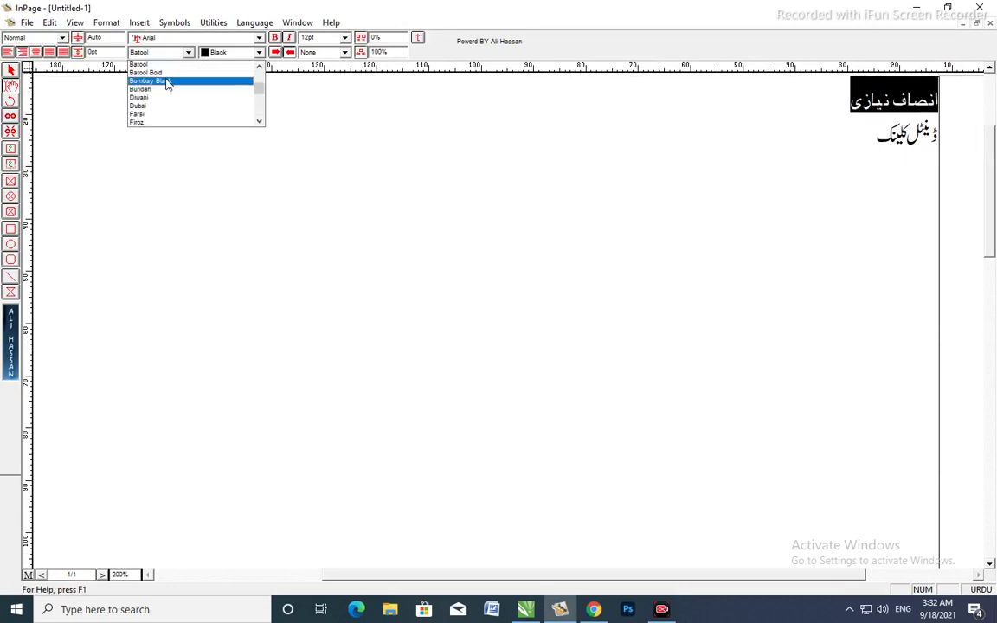
left_click(167, 81)
Paste the Urdu heading from InPage into the CorelDRAW card
left_click(9, 73)
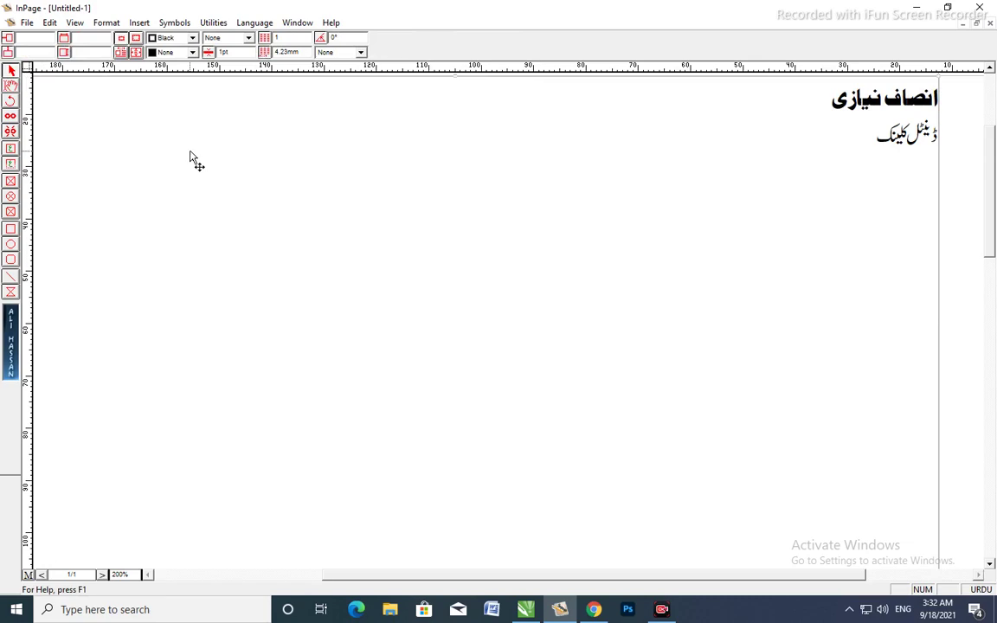
key("alt+Tab")
key("ctrl+v")
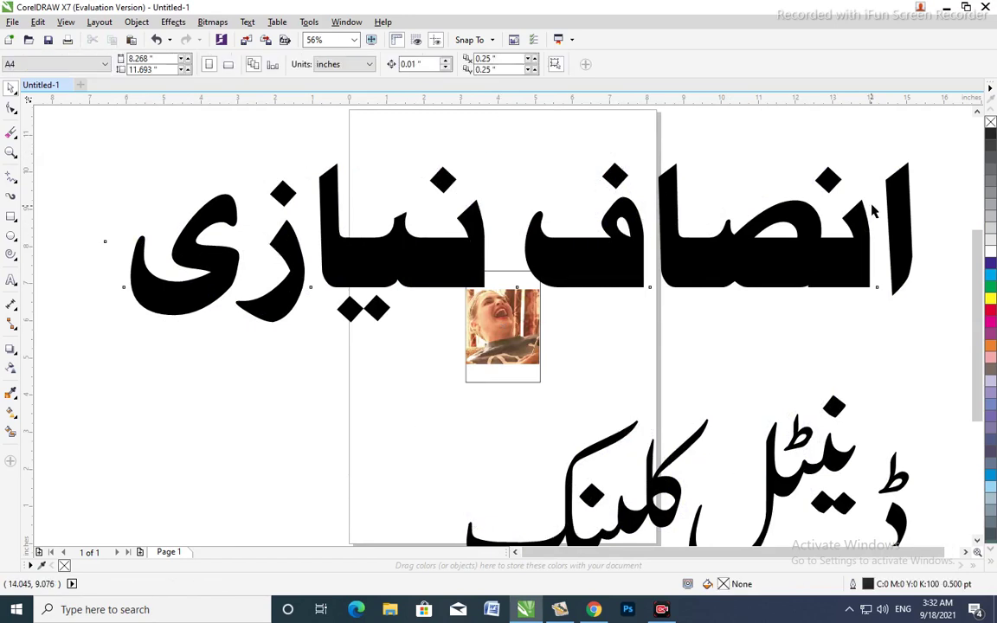
Shrink the heading, lower the photo slightly, and set the heading at its right
left_click_drag(919, 158, 919, 157)
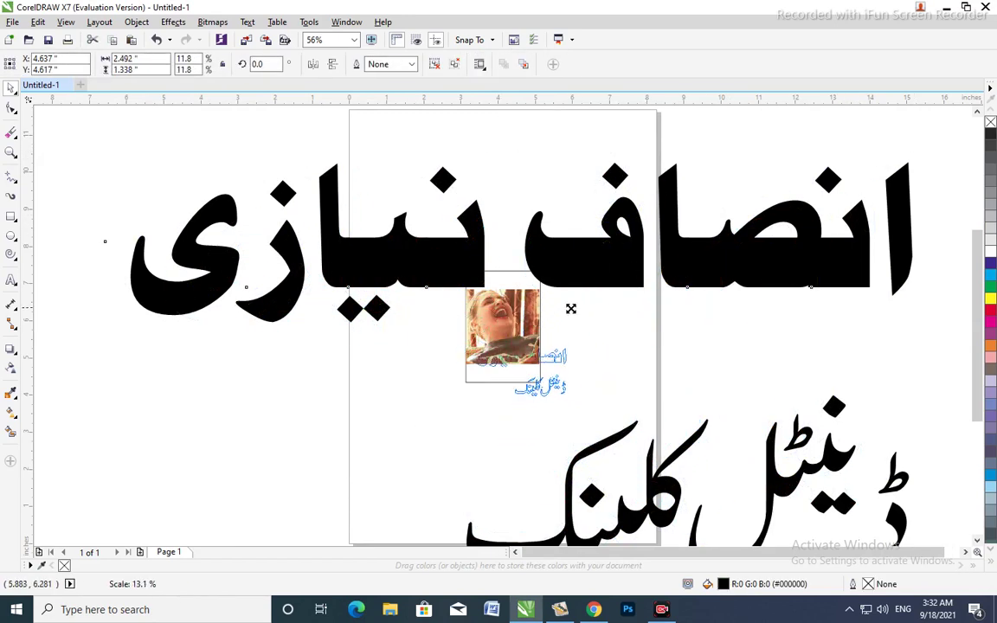
left_click_drag(639, 264, 558, 325)
key("z")
key("shift+F2")
key("space")
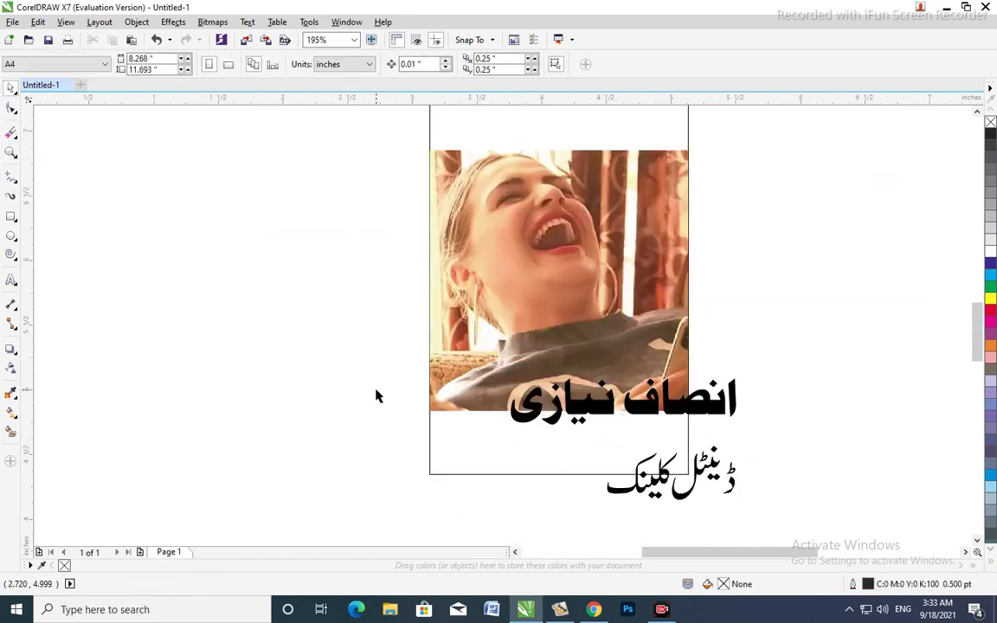
key("F4")
left_click(431, 302)
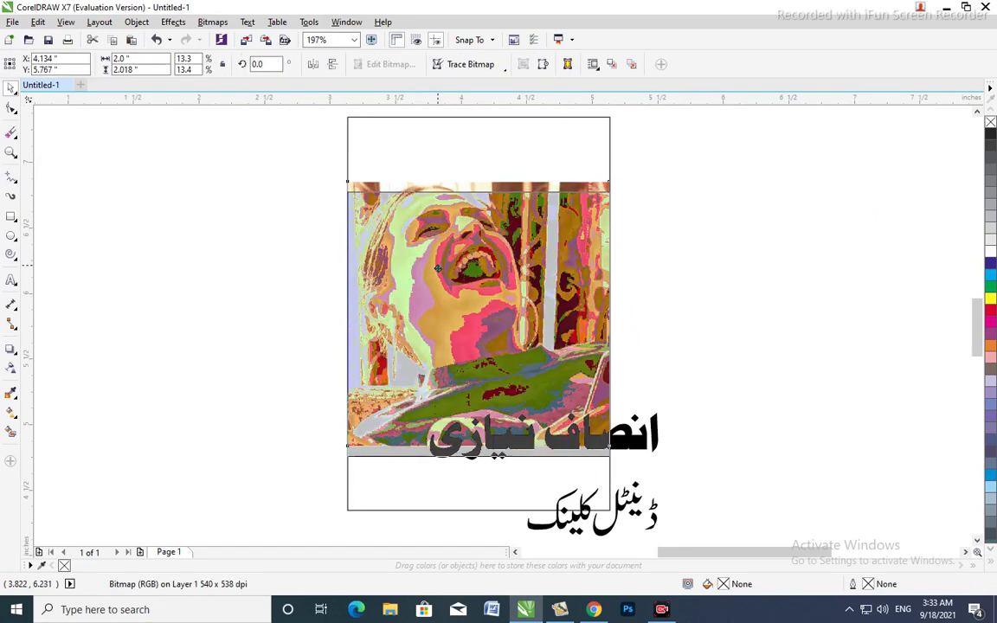
left_click_drag(438, 317, 438, 320)
left_click_drag(654, 454, 825, 362)
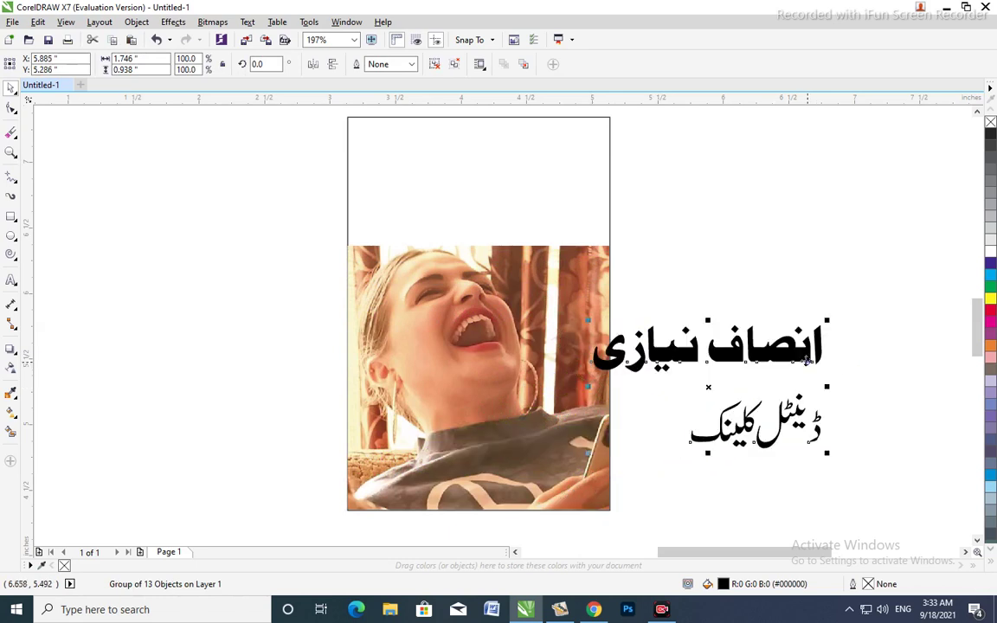
Adjust the letters of the top Urdu name line in the heading
double_click(736, 328)
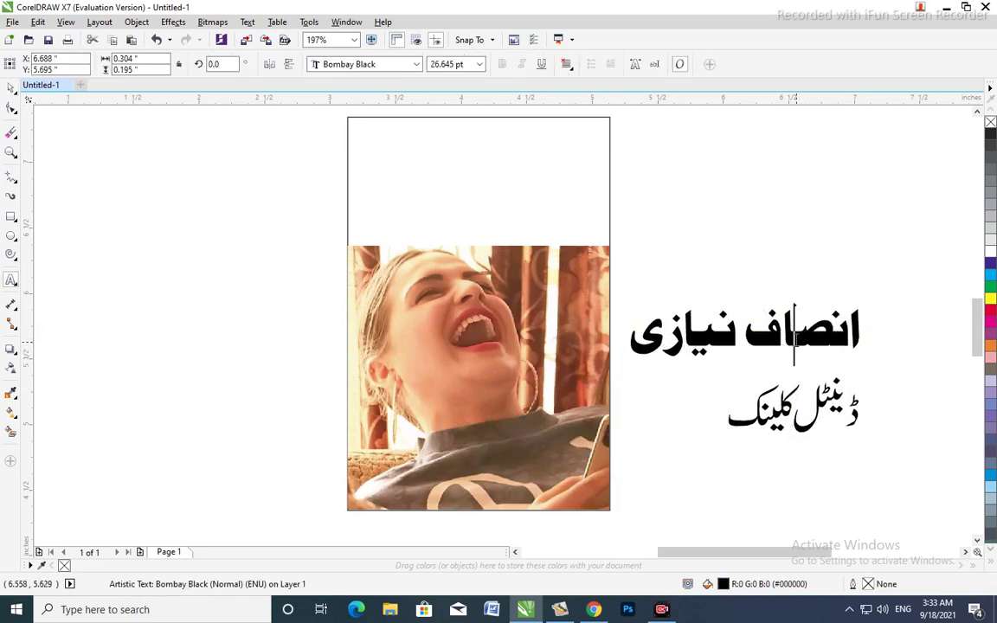
key("F10")
left_click_drag(697, 356, 684, 319)
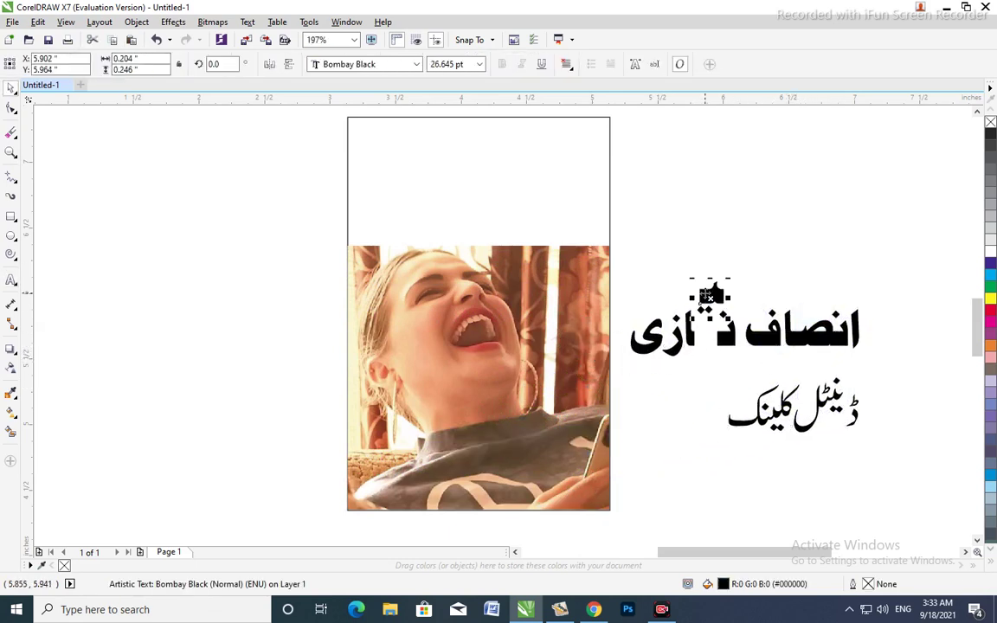
left_click_drag(833, 262, 625, 367)
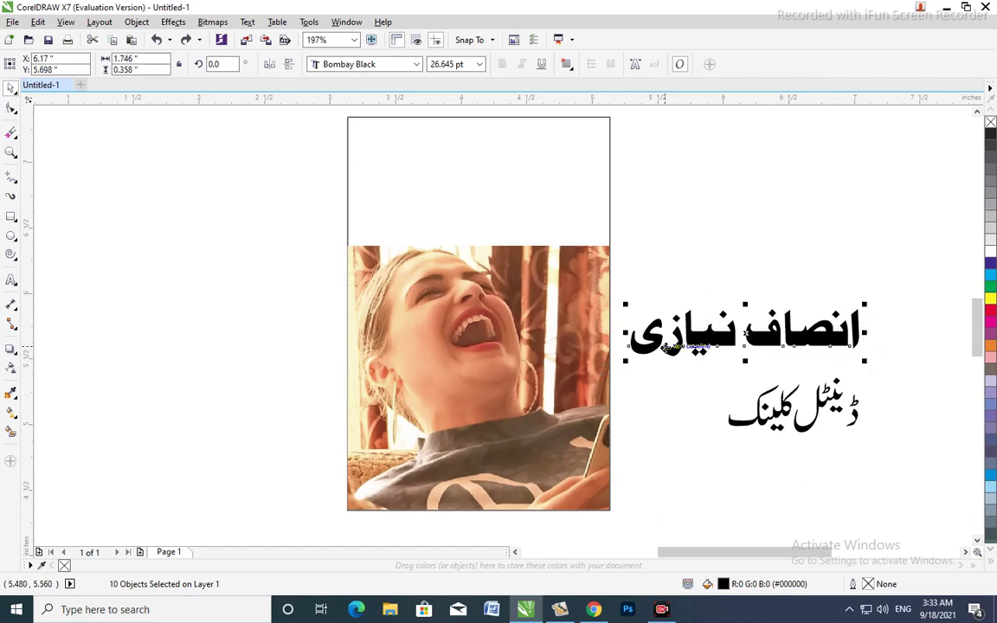
left_click(718, 273)
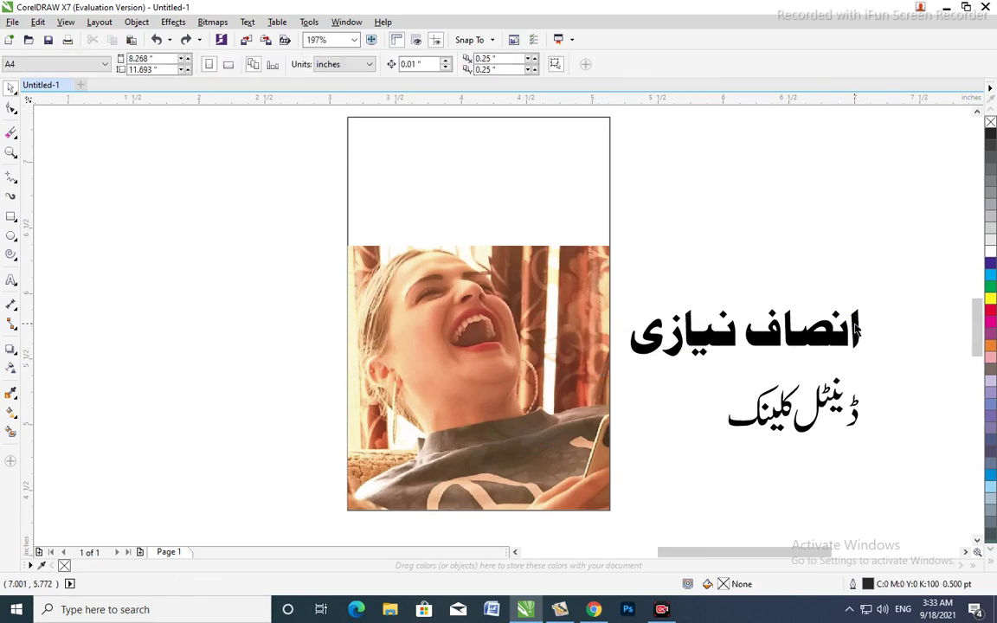
left_click(855, 329)
Pull the alef letter out of the first word to start a new line below the second line
scroll(853, 329, "up", 3)
double_click(559, 368)
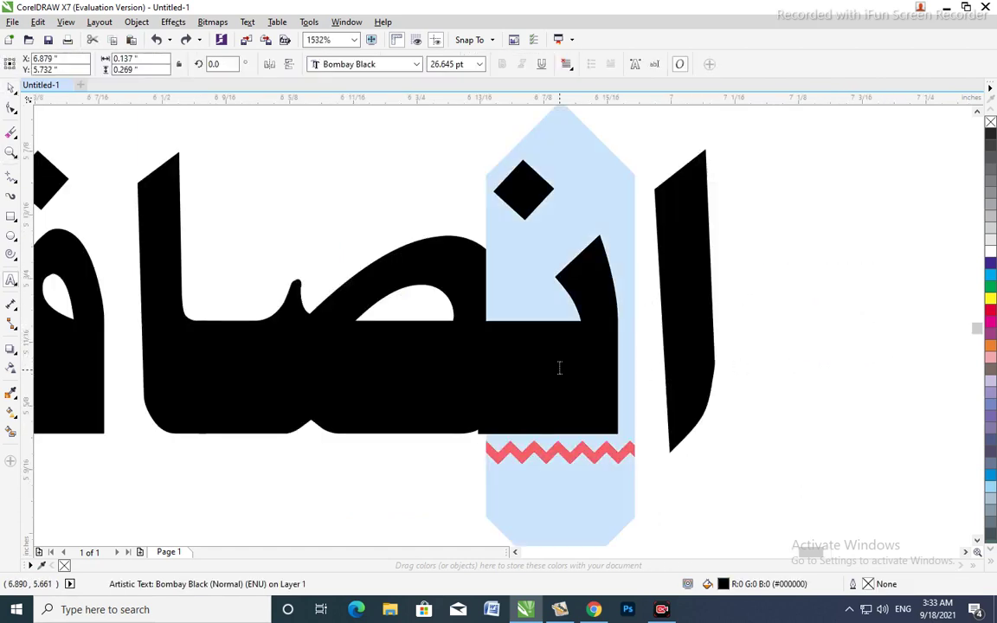
left_click(645, 329)
scroll(606, 316, "down", 2)
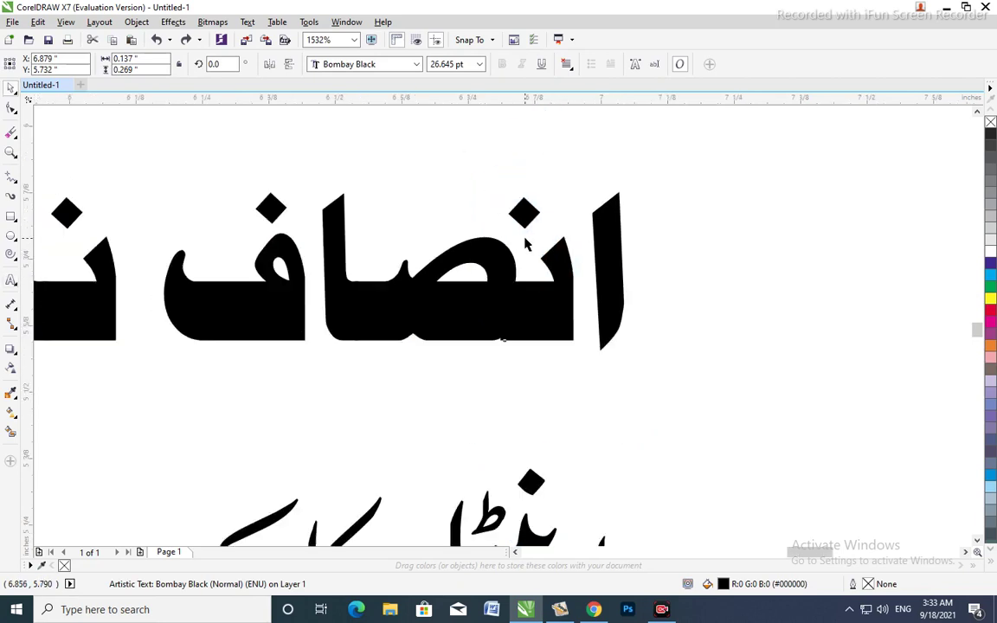
scroll(582, 306, "down", 2)
left_click_drag(582, 307, 575, 504)
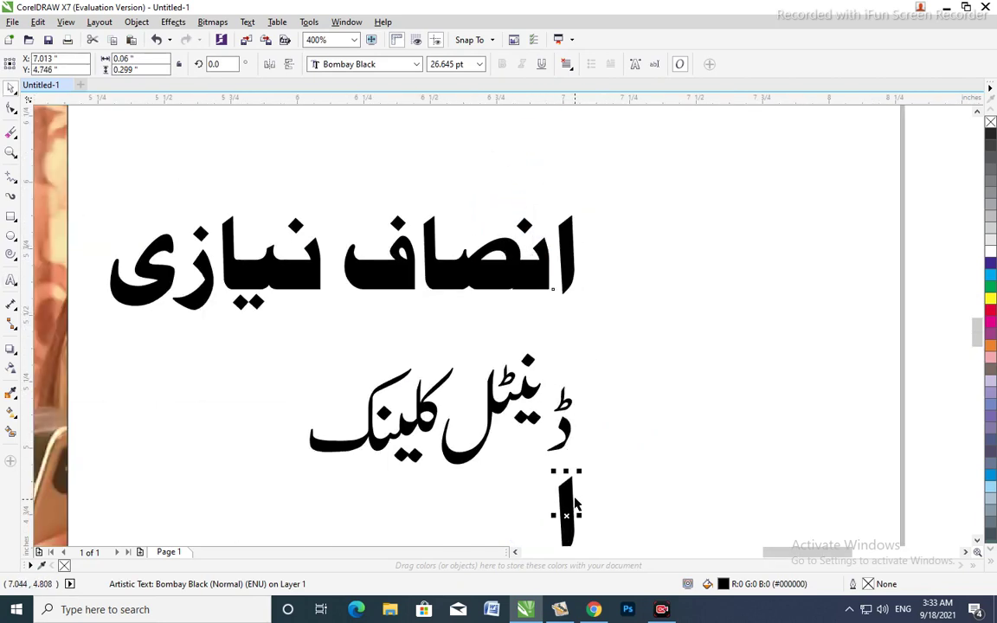
type("d")
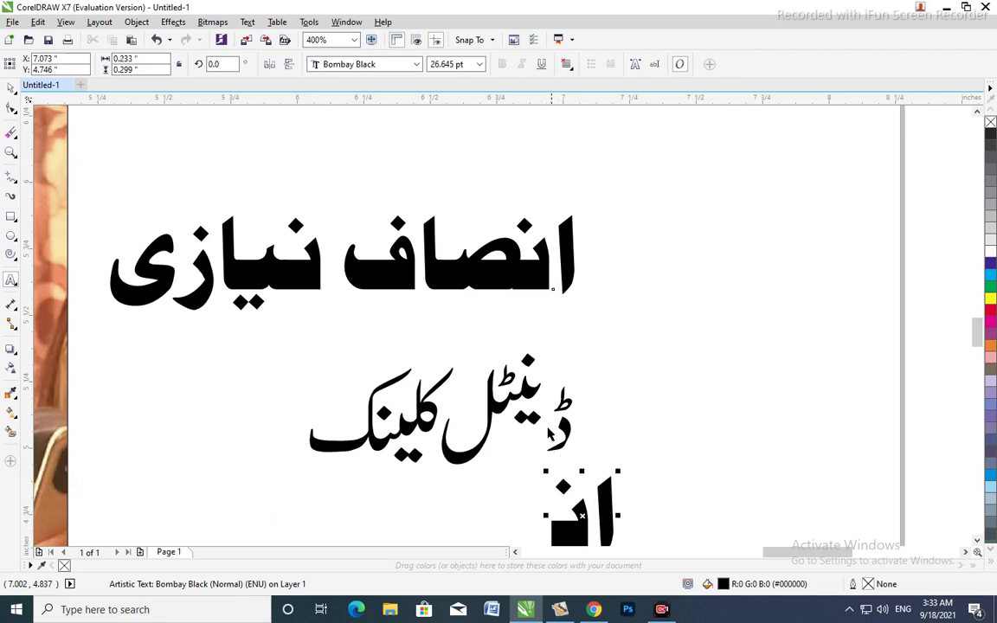
key("Escape")
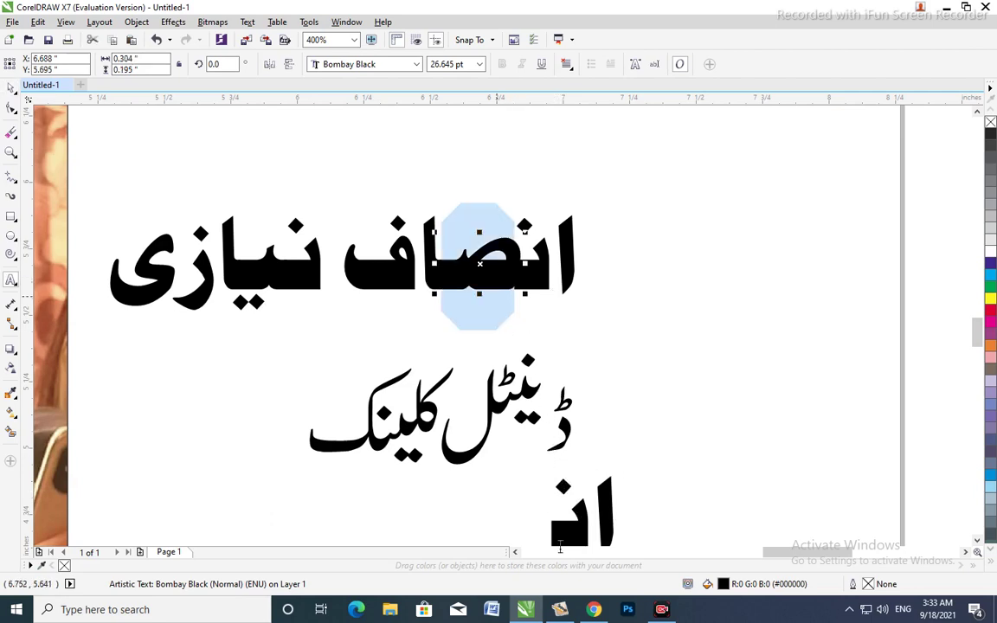
Add a ص to the detached letters, undoing the extra duplicate ص
left_click(555, 529)
type("ص")
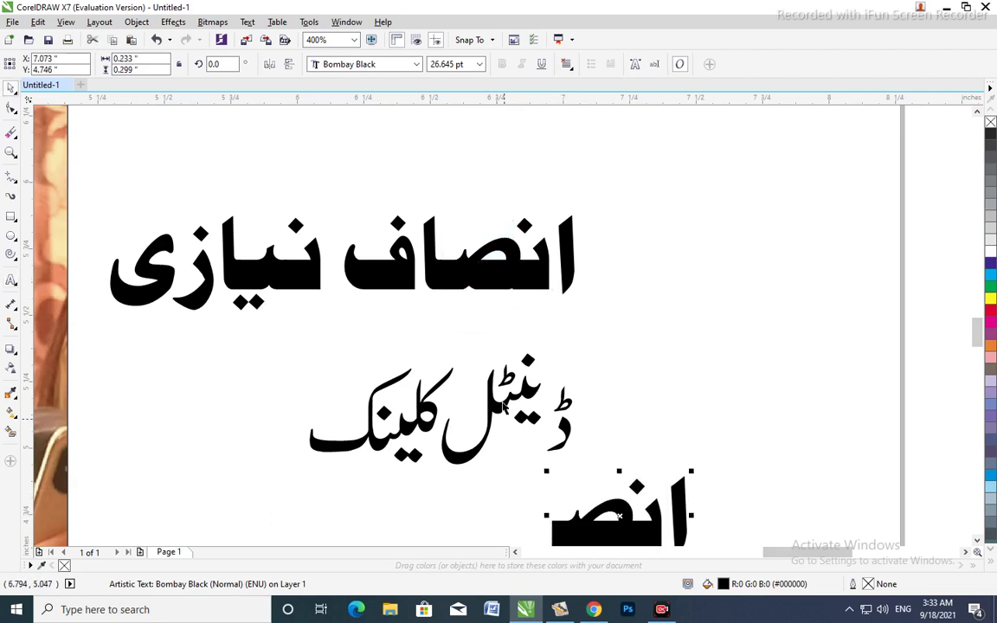
key("Escape")
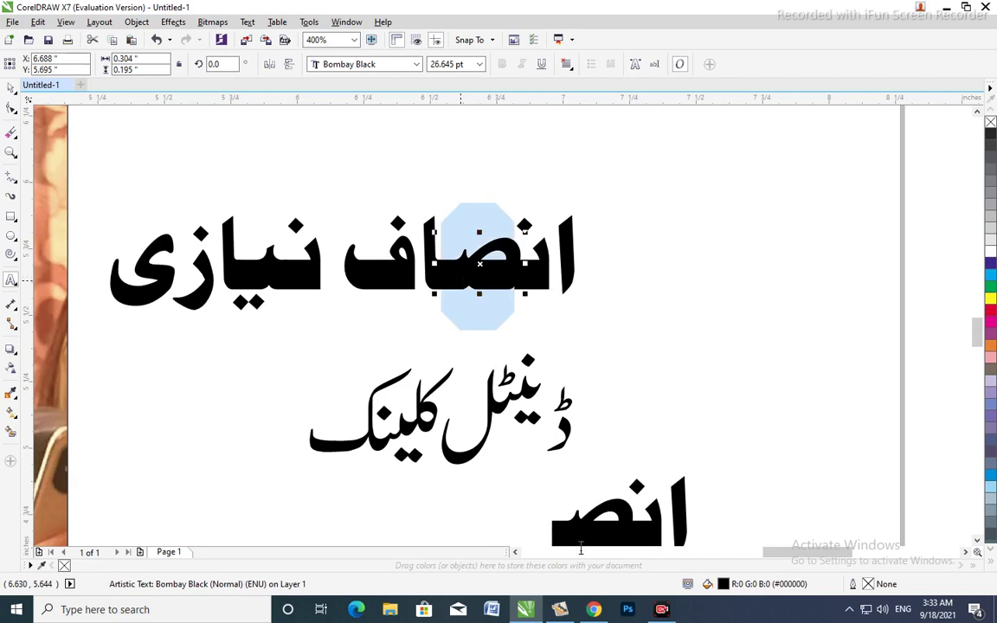
left_click(576, 530)
type("ص")
key("ctrl+space")
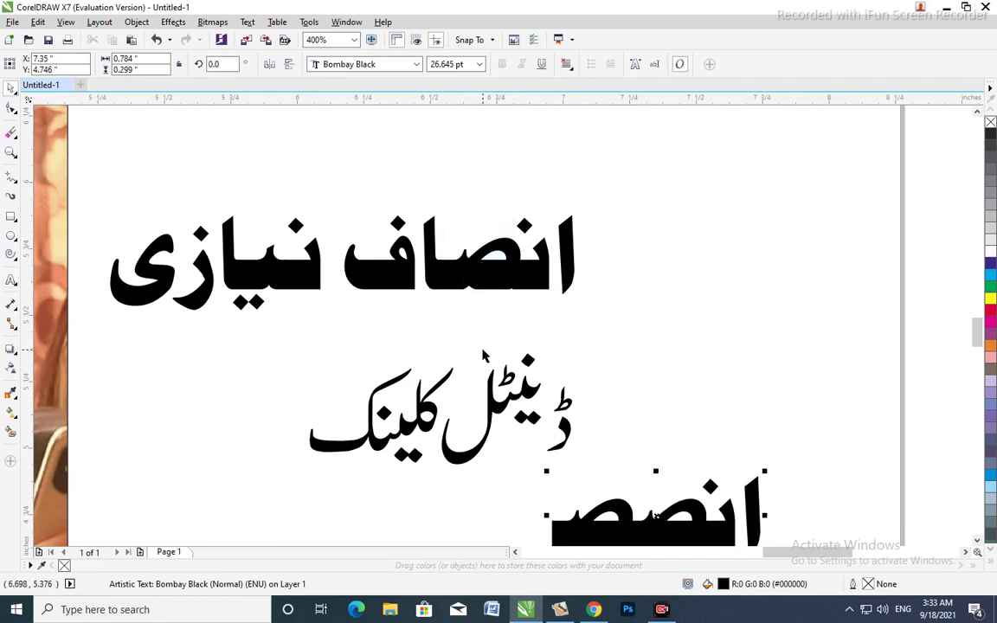
key("ctrl+z")
key("ctrl+space")
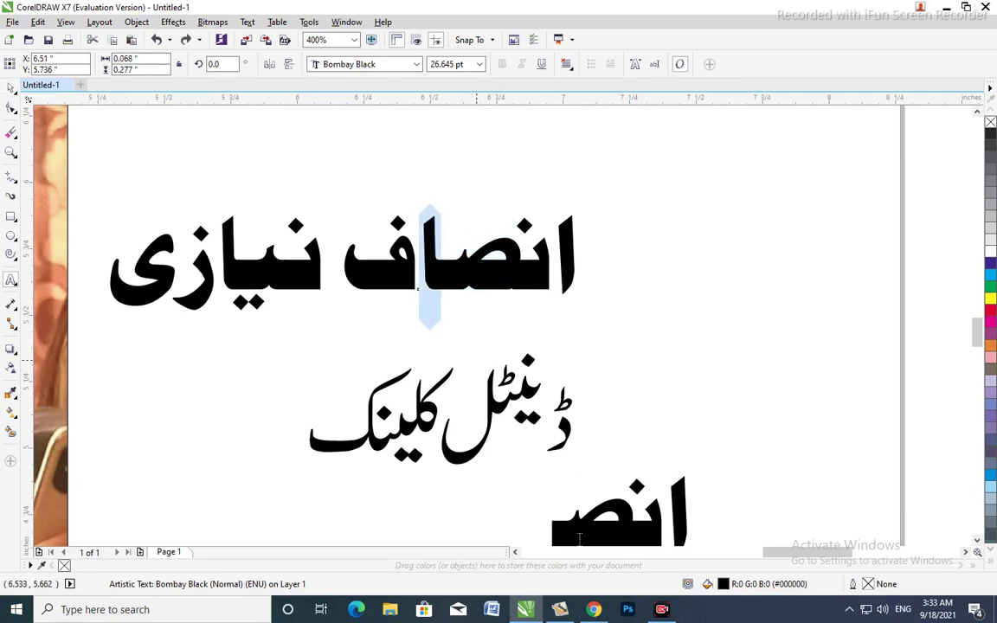
Try typing alef and ف in Arabic at the detached word's left end, then delete them
left_click(554, 506)
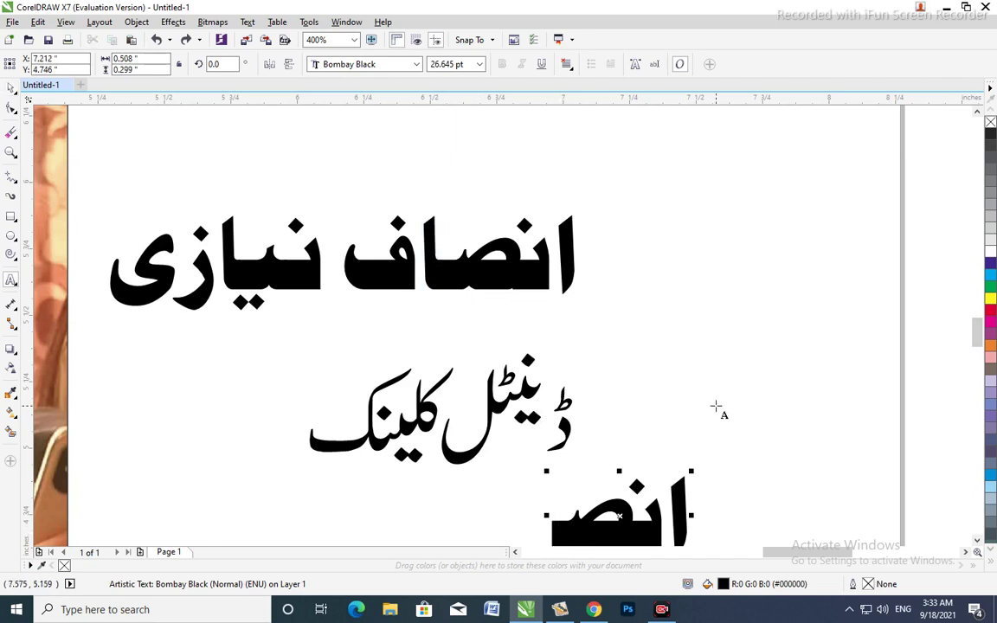
key("alt+shift")
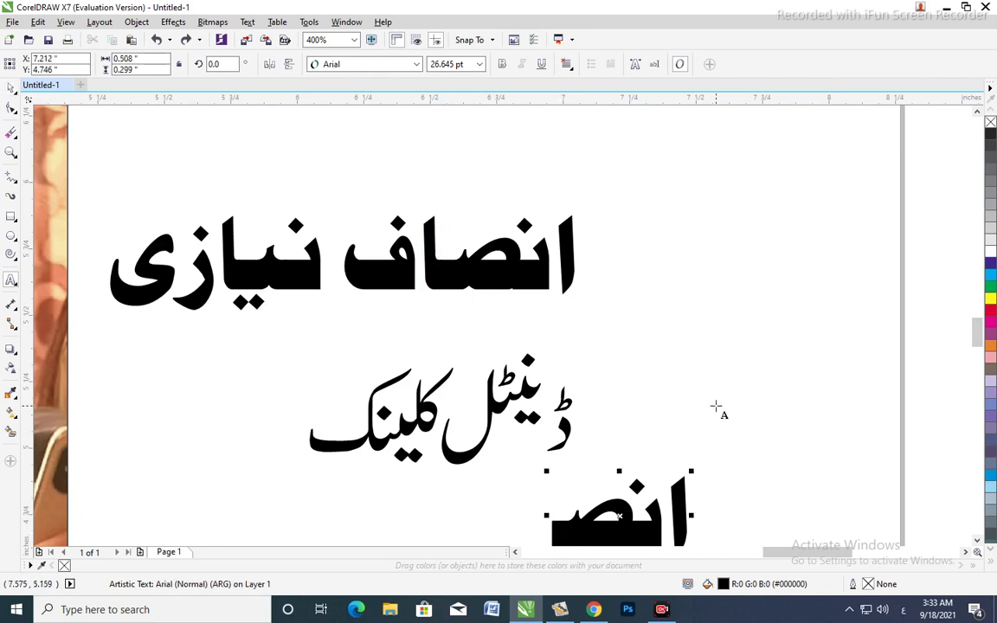
type("ا")
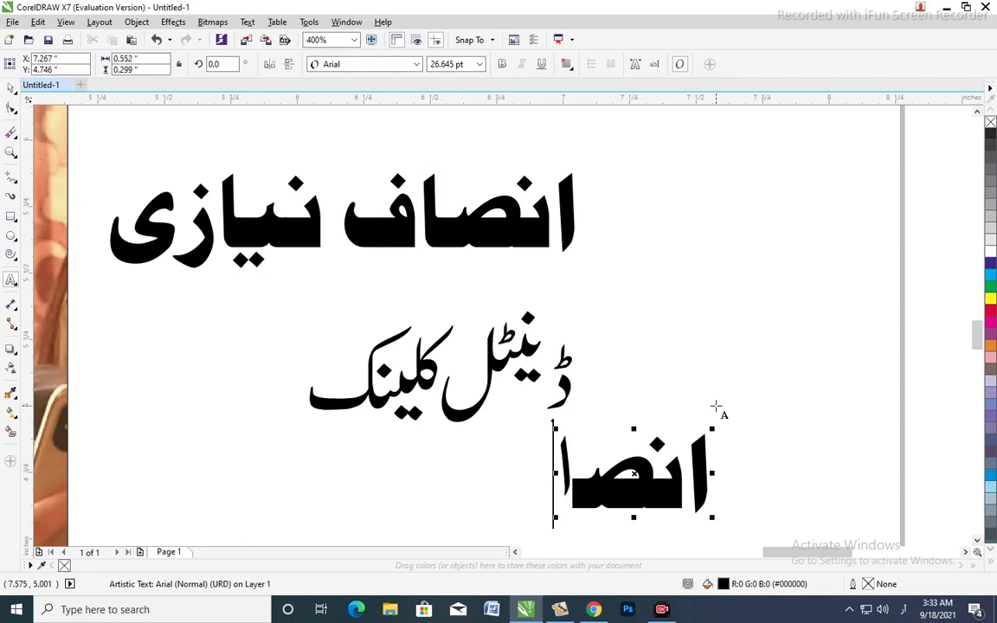
key("BackSpace")
type("اف")
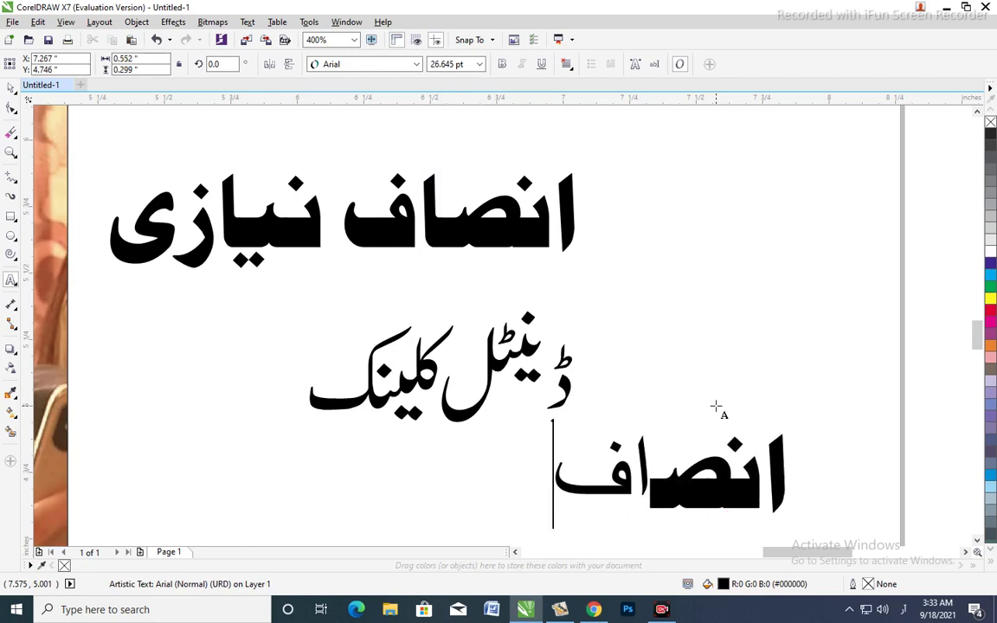
key("BackSpace")
key("BackSpace")
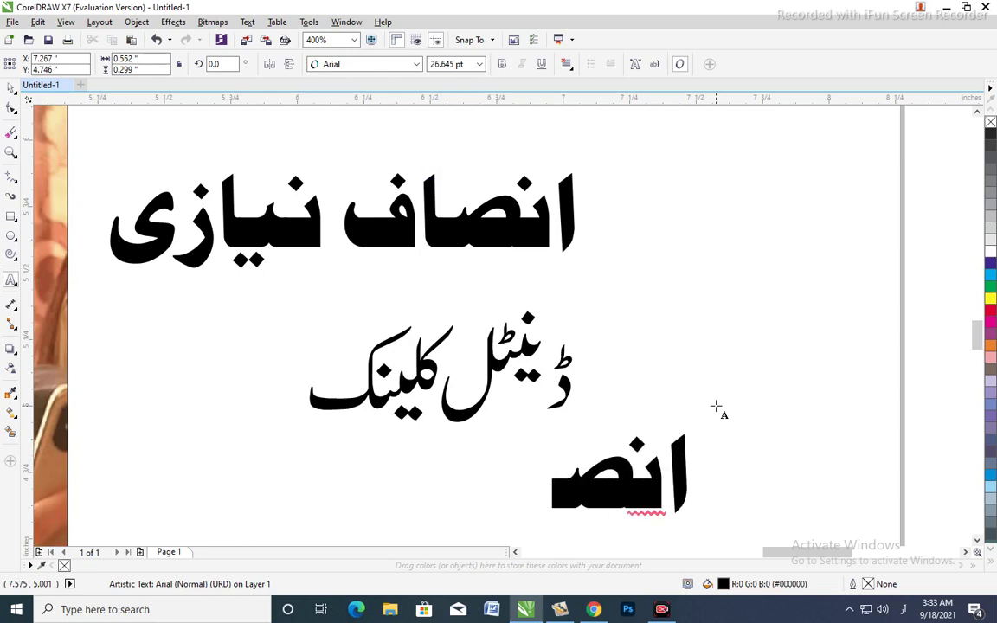
Set the detached word's font to Arial (Normal) and reset keyboard input to Arabic
left_click(417, 64)
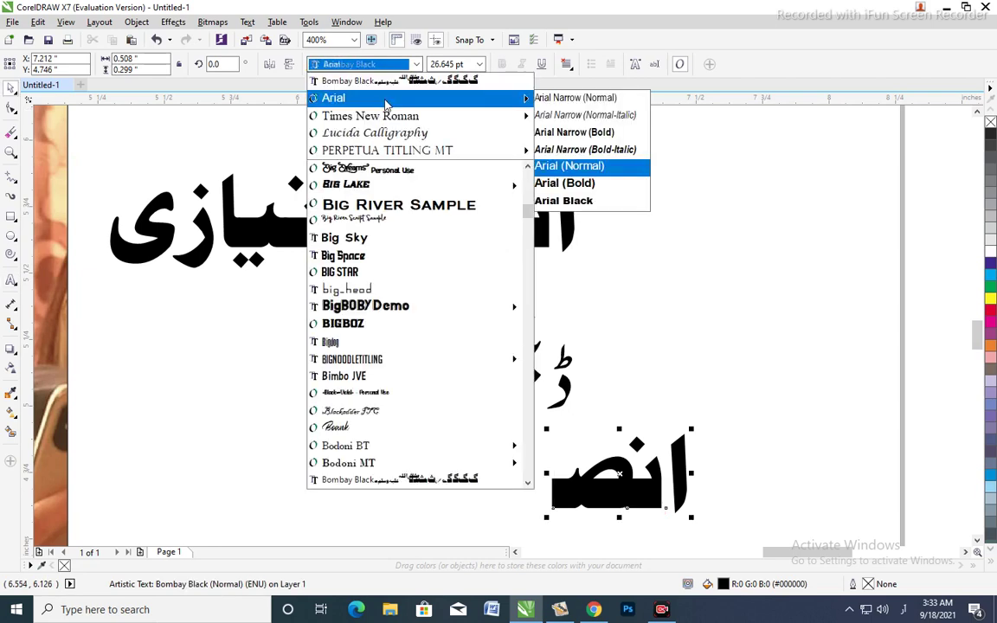
left_click(389, 80)
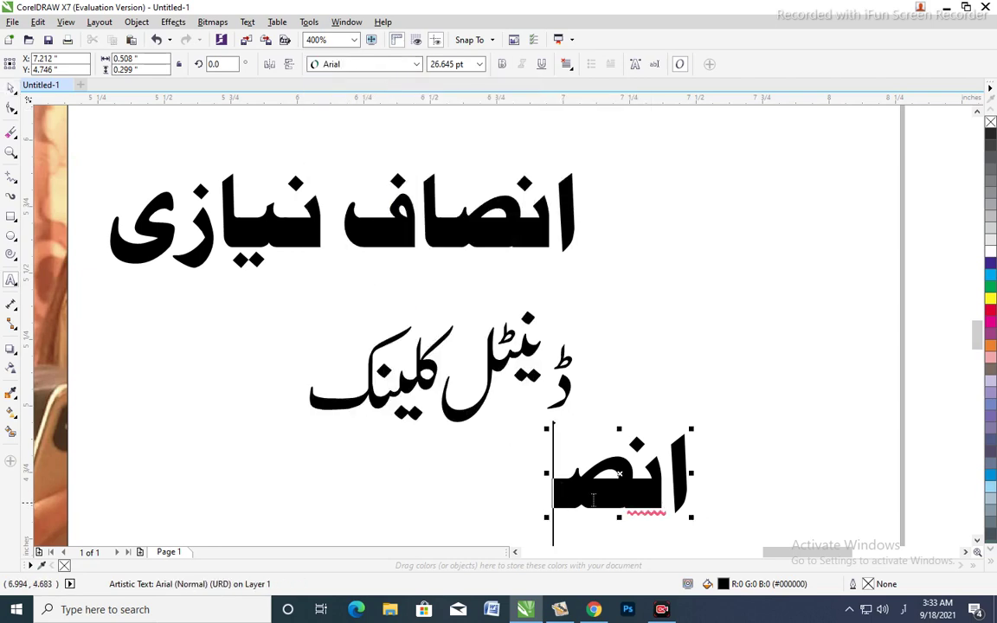
type("ف")
key("BackSpace")
key("alt+shift")
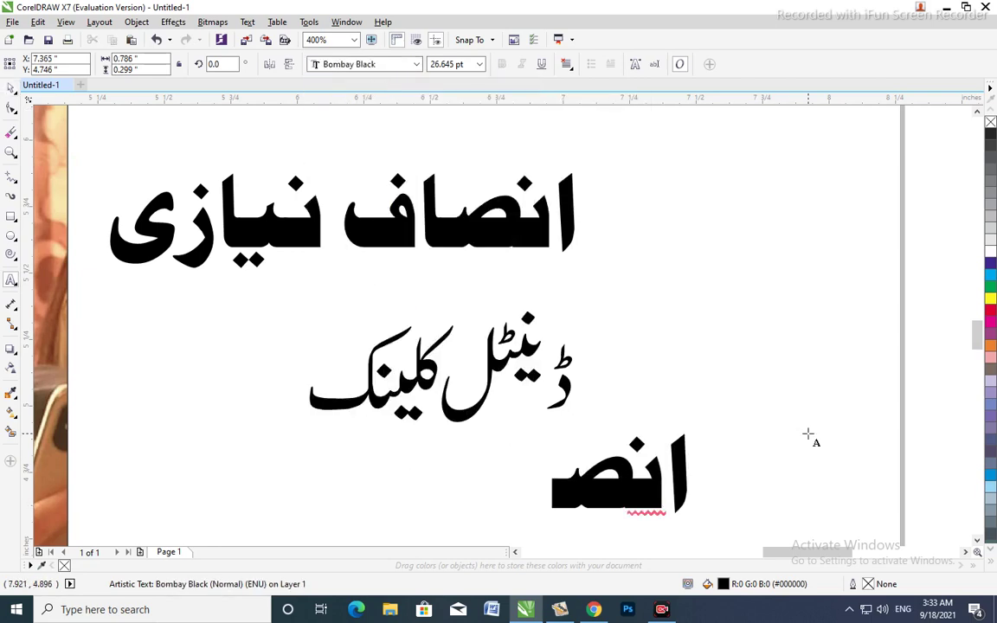
key("alt+shift")
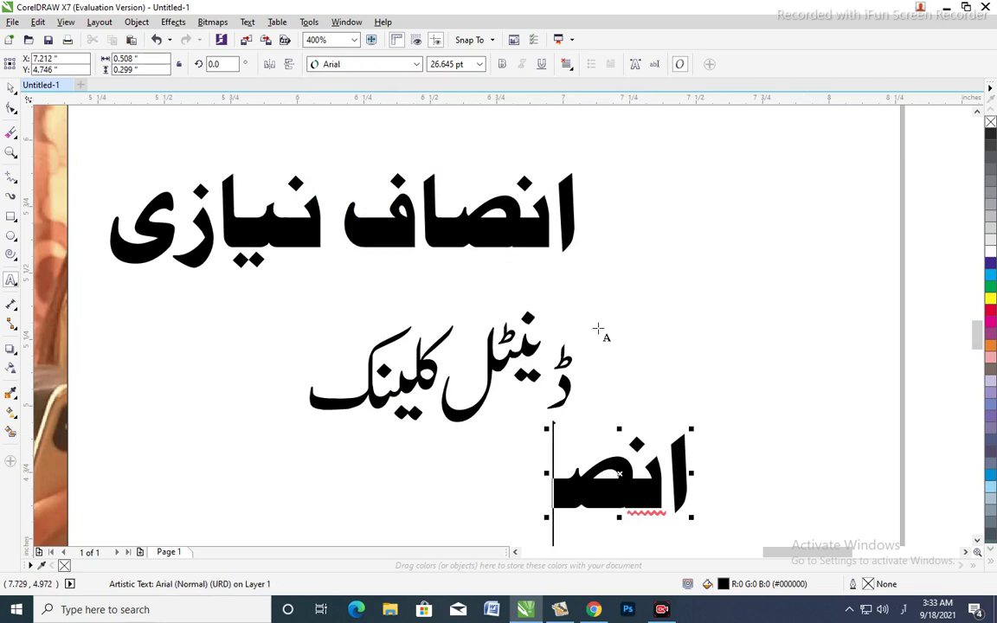
Insert an alef between ف and ص in the top name and type ا in the new line
left_click(430, 217)
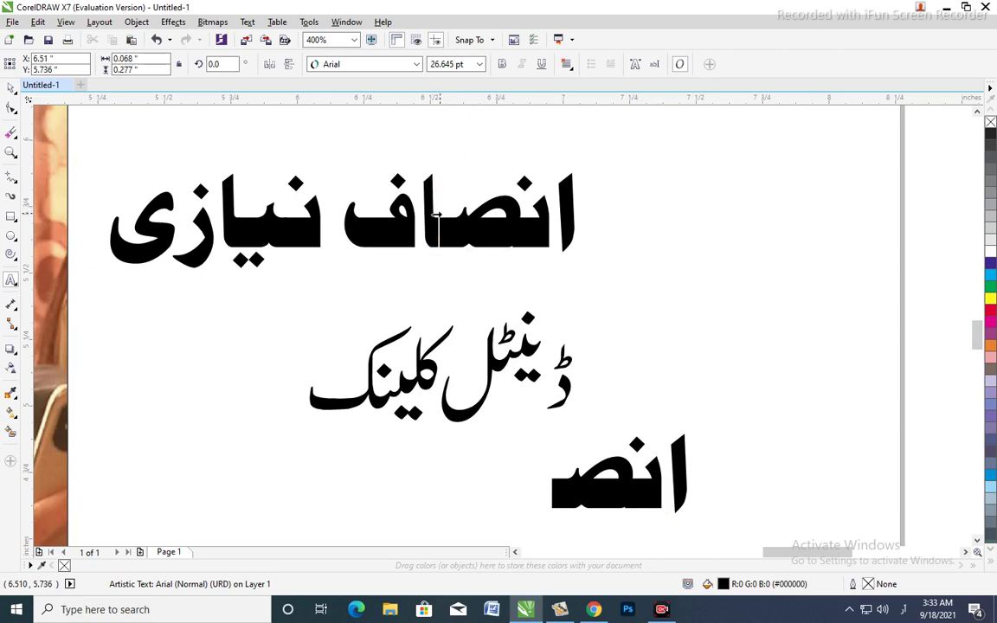
type("ا")
left_click_drag(437, 225, 427, 234)
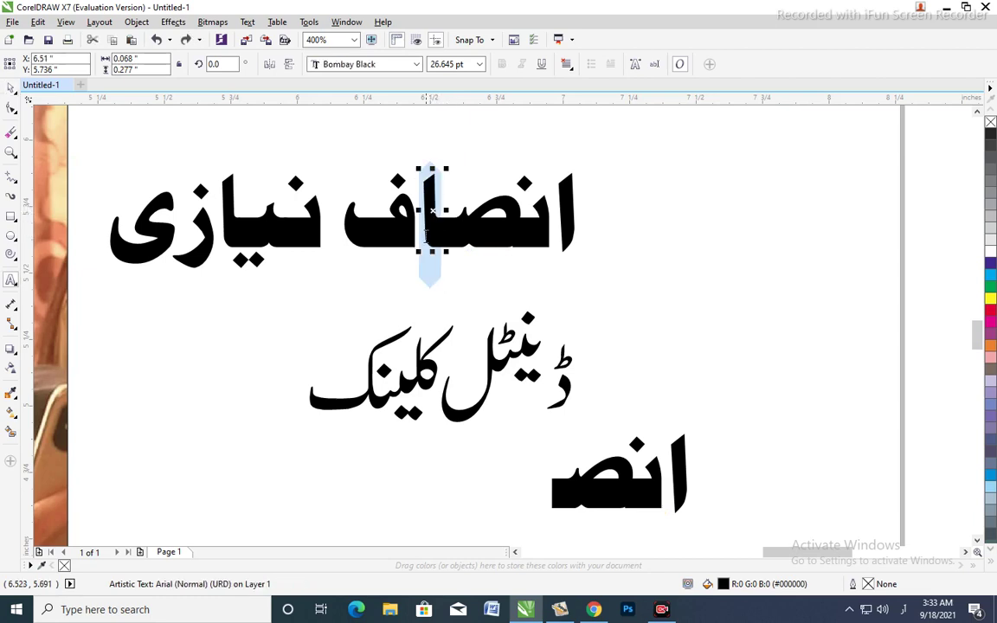
left_click(553, 485)
type("ا")
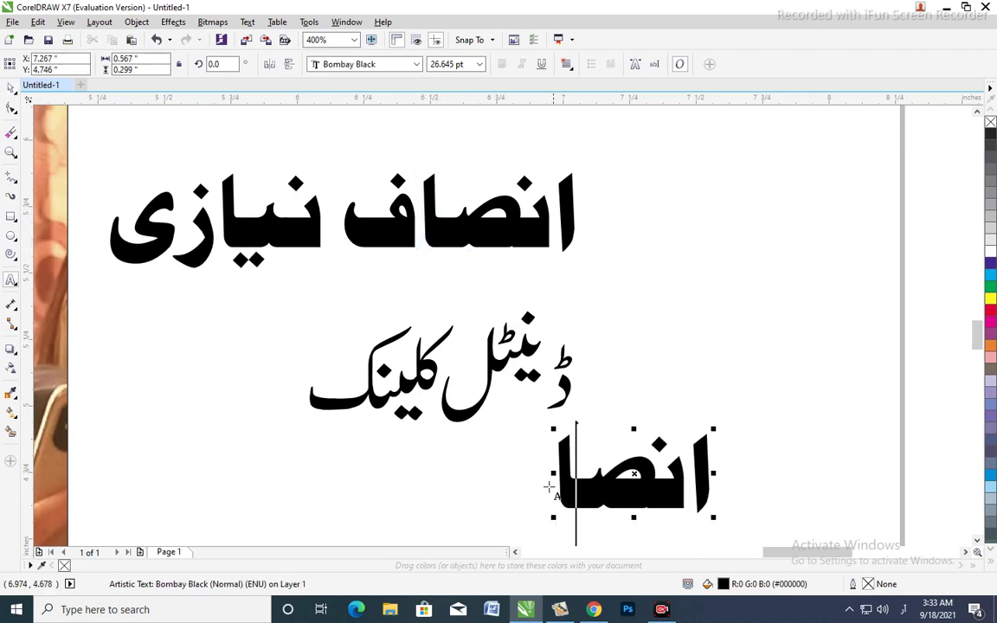
Copy the letters ف and ن from the top name into the lower name line
left_click_drag(377, 221, 394, 231)
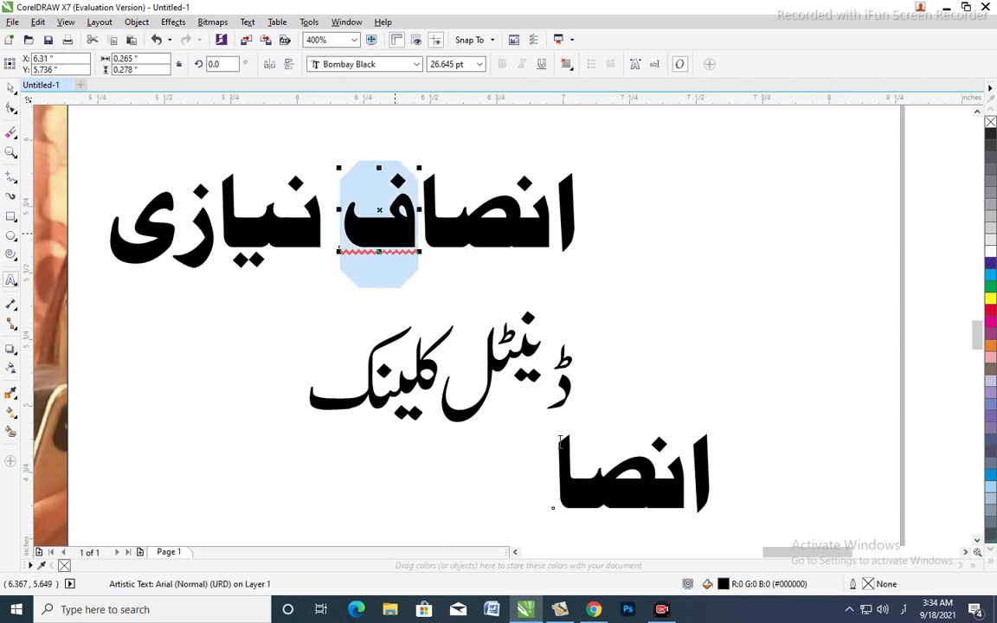
key("ctrl+c")
left_click(555, 472)
key("ctrl+v")
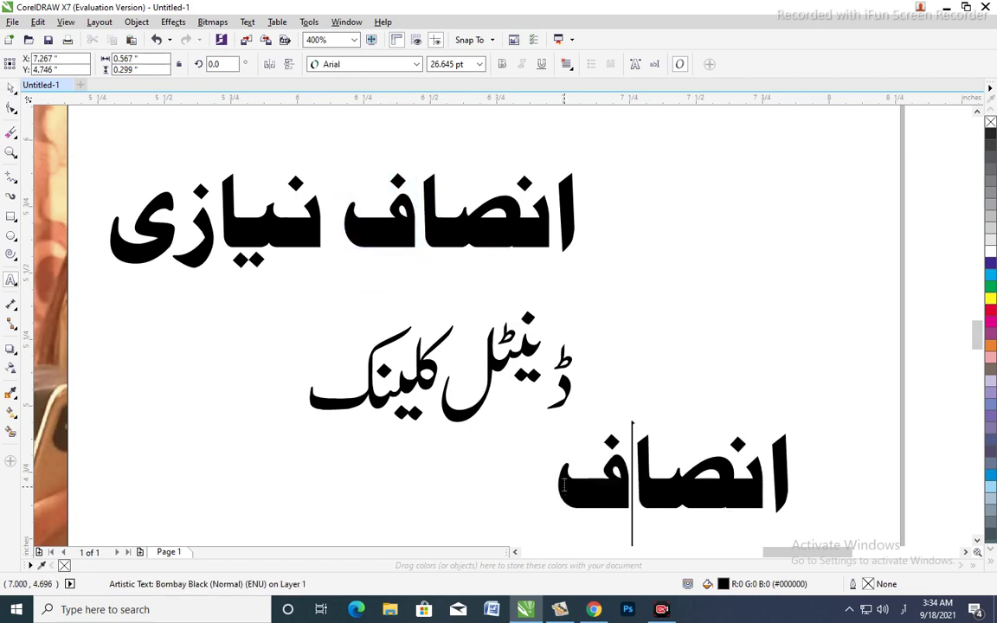
left_click_drag(284, 230, 327, 227)
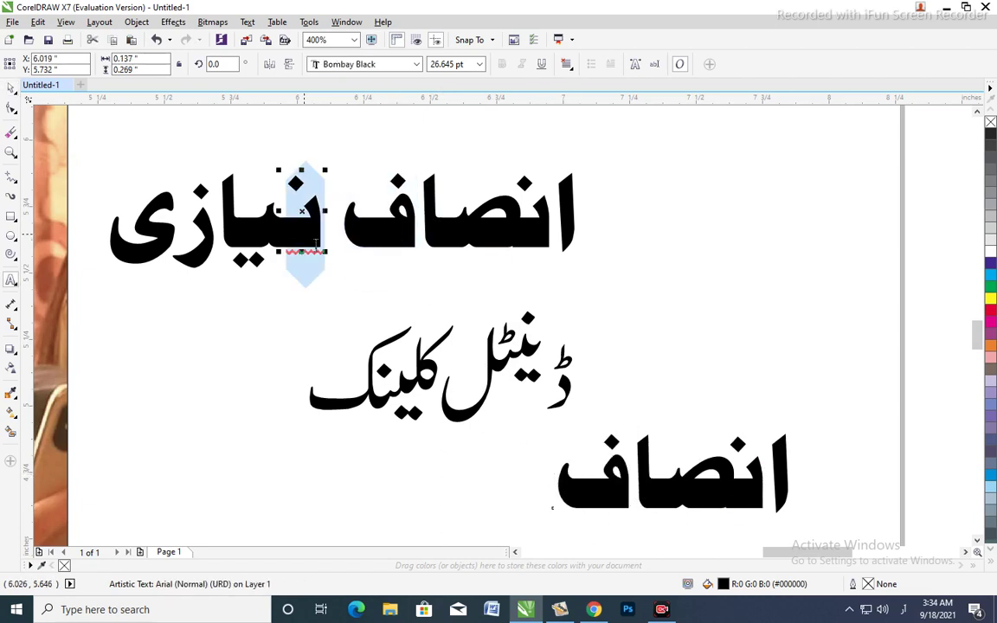
key("ctrl+c")
left_click(555, 484)
key("ctrl+v")
Copy the letters ی and alif from the top name into the lower name line
left_click(246, 230)
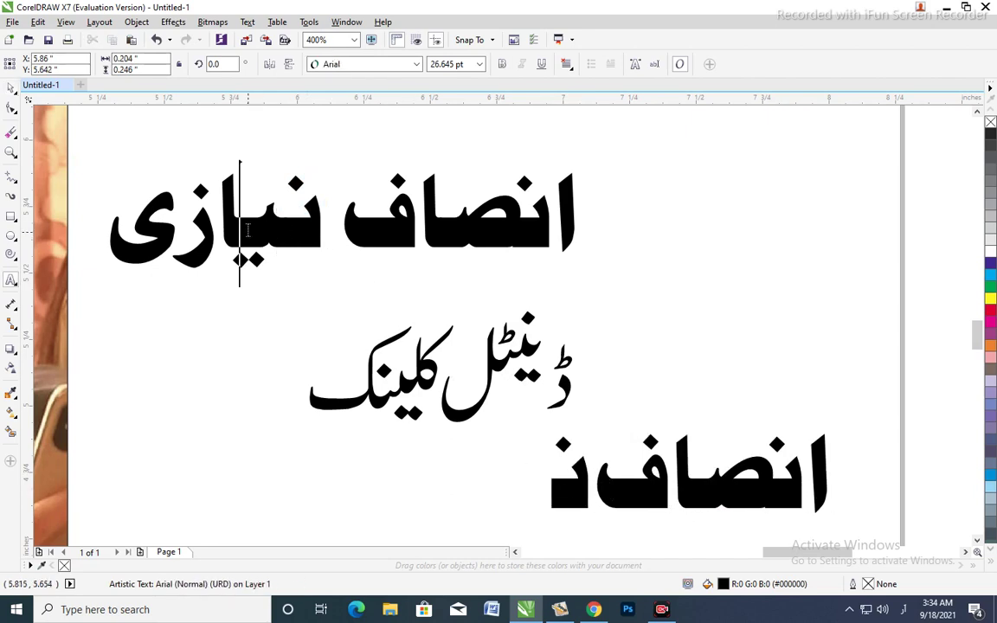
left_click_drag(248, 230, 280, 250)
key("ctrl+c")
left_click(562, 495)
key("ctrl+v")
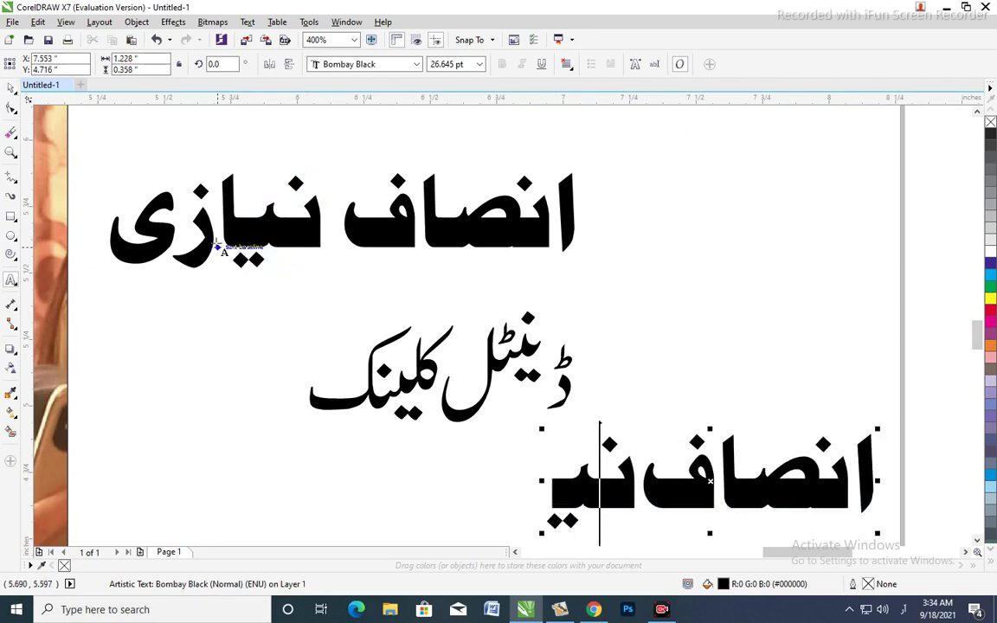
left_click(217, 227)
left_click_drag(217, 227, 239, 227)
key("ctrl+c")
left_click(554, 481)
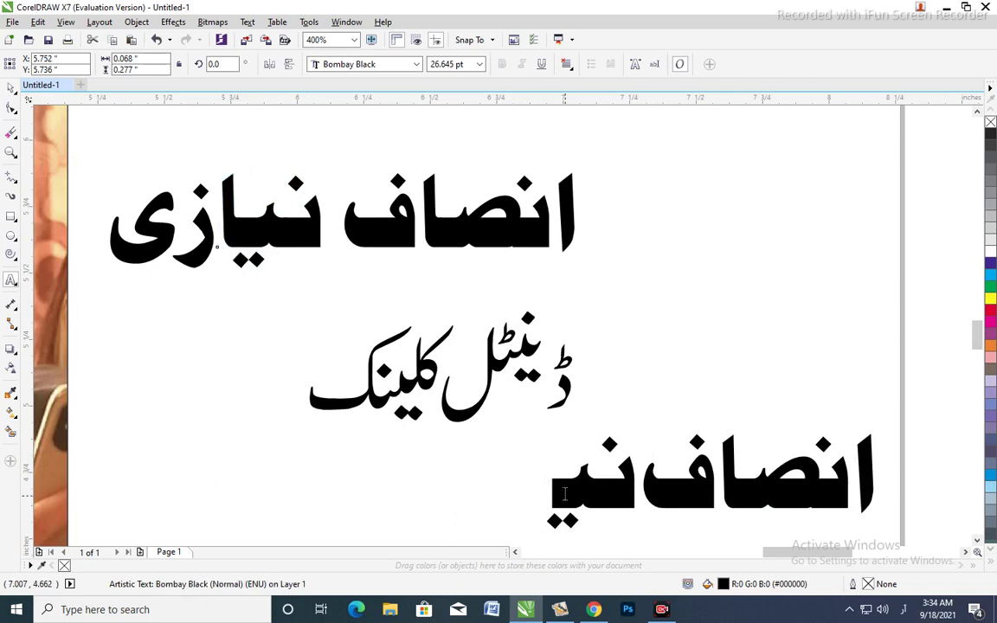
key("ctrl+v")
Copy ز from the top name and paste it at the end of the lower name
left_click_drag(186, 228, 210, 229)
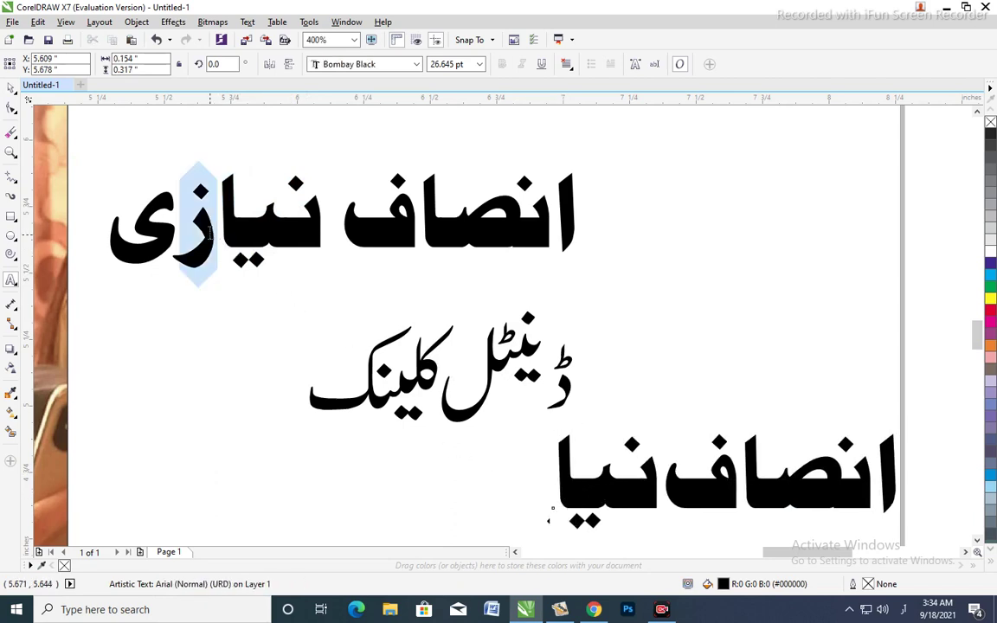
key("ctrl+c")
left_click(521, 467)
key("ctrl+v")
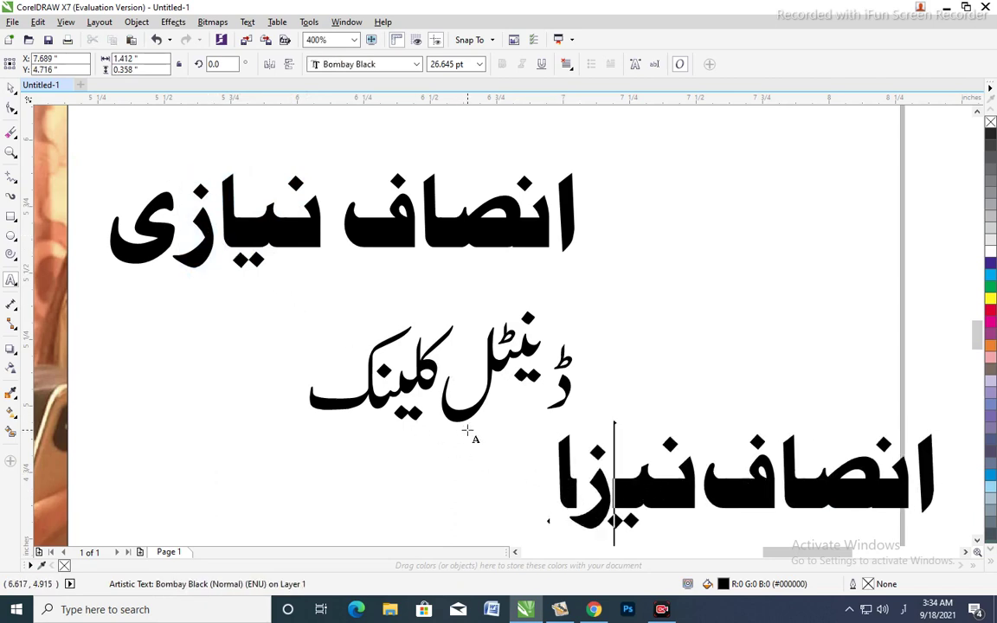
key("ctrl+z")
left_click(554, 476)
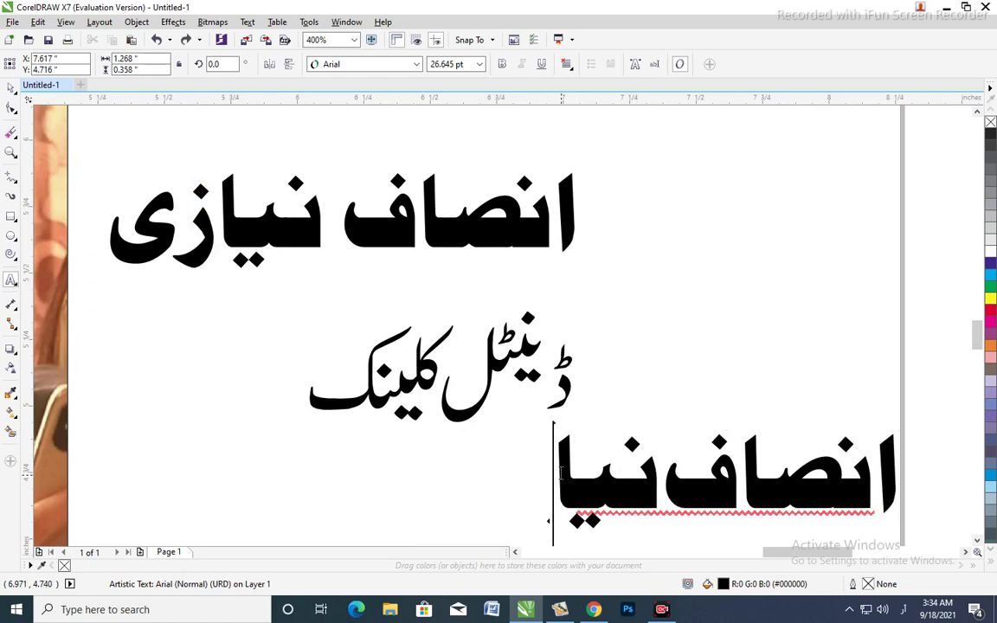
key("ctrl+v")
Copy the final ی into the lower name to complete it and exit text editing
left_click_drag(179, 230, 104, 234)
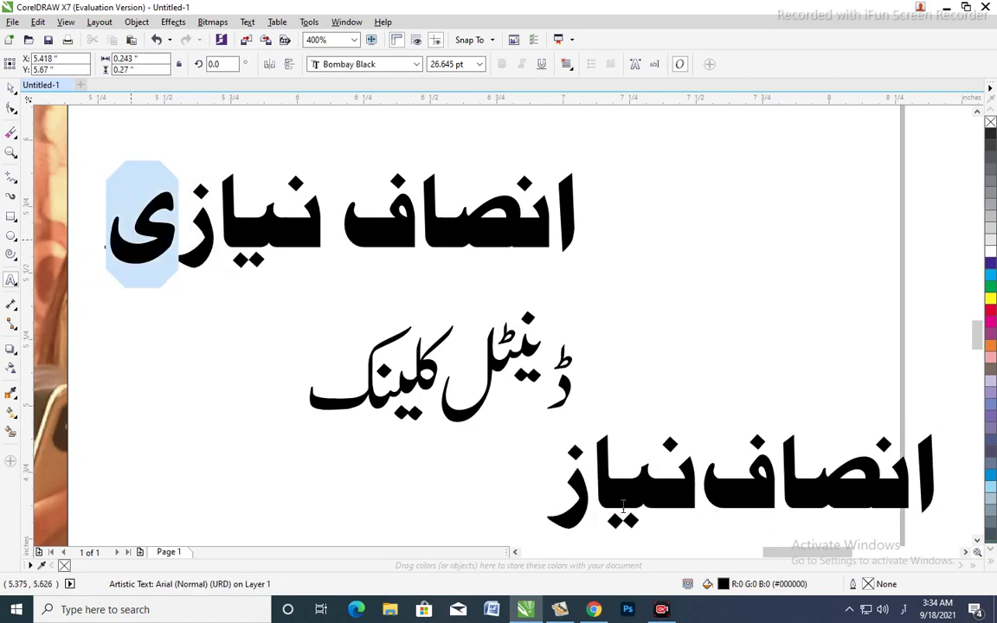
key("ctrl+c")
left_click(552, 507)
key("ctrl+v")
key("ctrl+space")
scroll(472, 380, "down", 1)
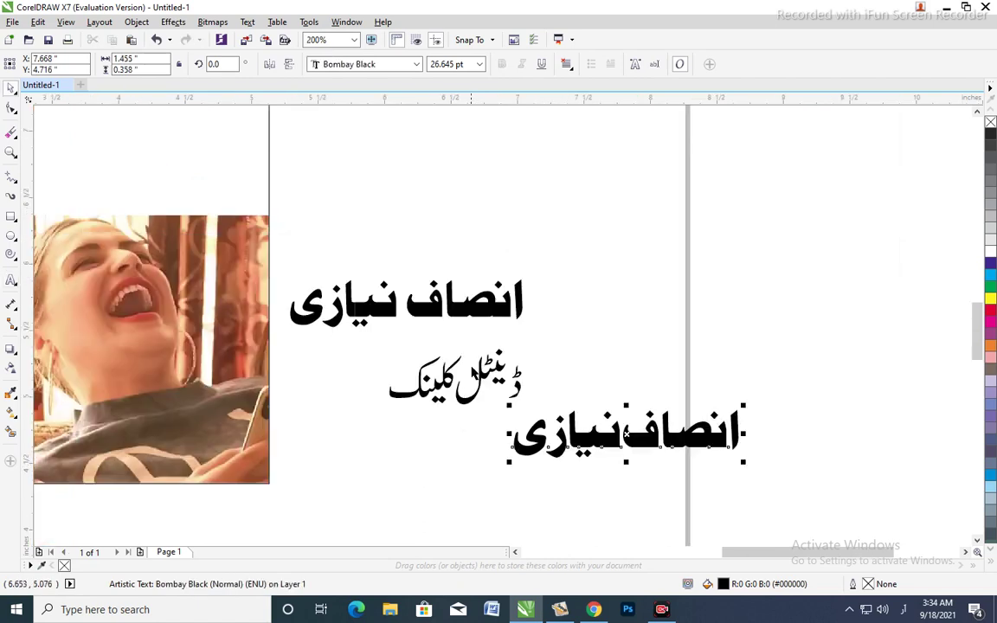
Delete the spaced name heading and move the joined name above ڈینٹل کلینک
left_click_drag(524, 229, 289, 335)
key("Delete")
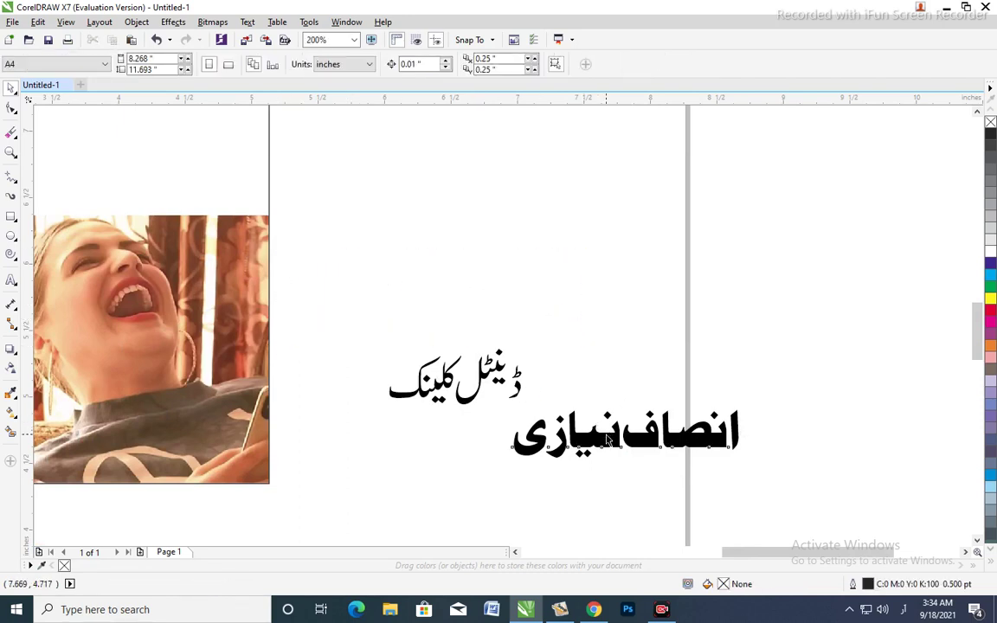
mouse_move(608, 441)
left_mouse_down()
mouse_move(450, 284)
mouse_move(483, 275)
left_mouse_up()
key("Tab")
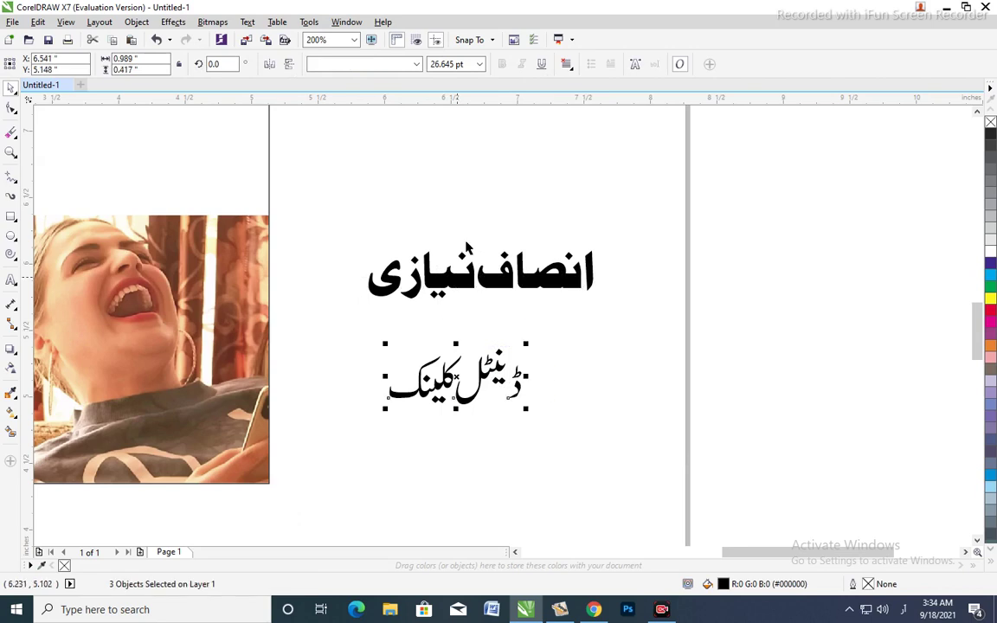
Reselect the name heading to check its placement, then bring up Save Drawing
key("ctrl+q")
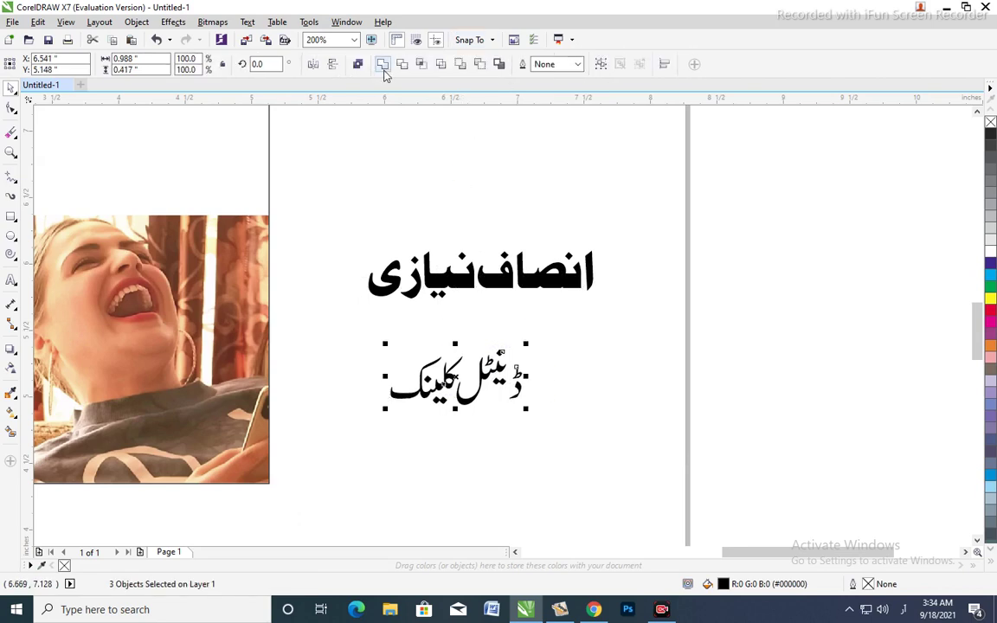
left_click_drag(336, 206, 646, 317)
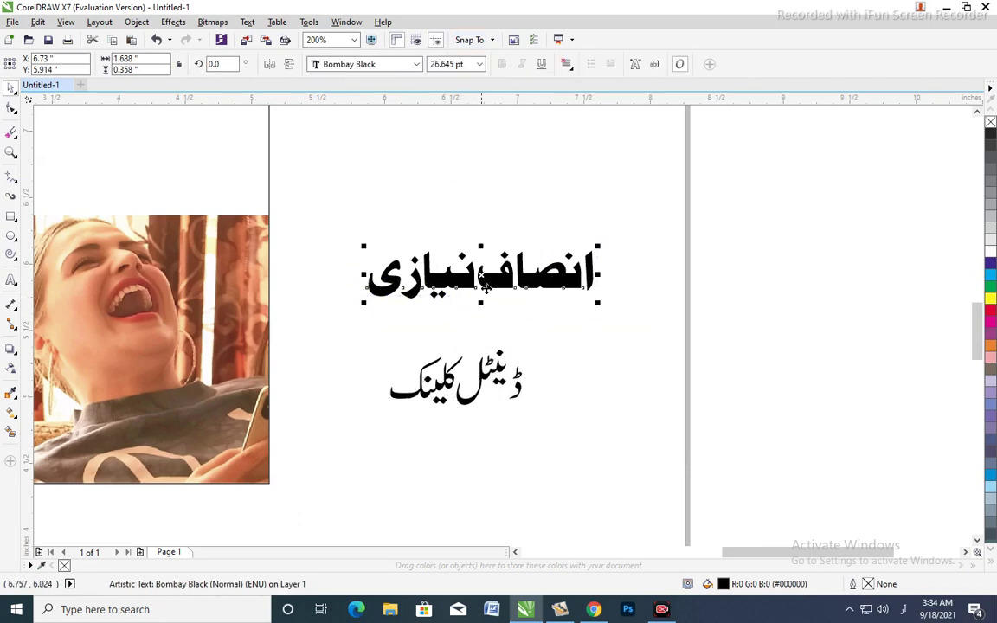
scroll(520, 312, "down", 2)
scroll(231, 233, "up", 1)
scroll(433, 260, "up", 3)
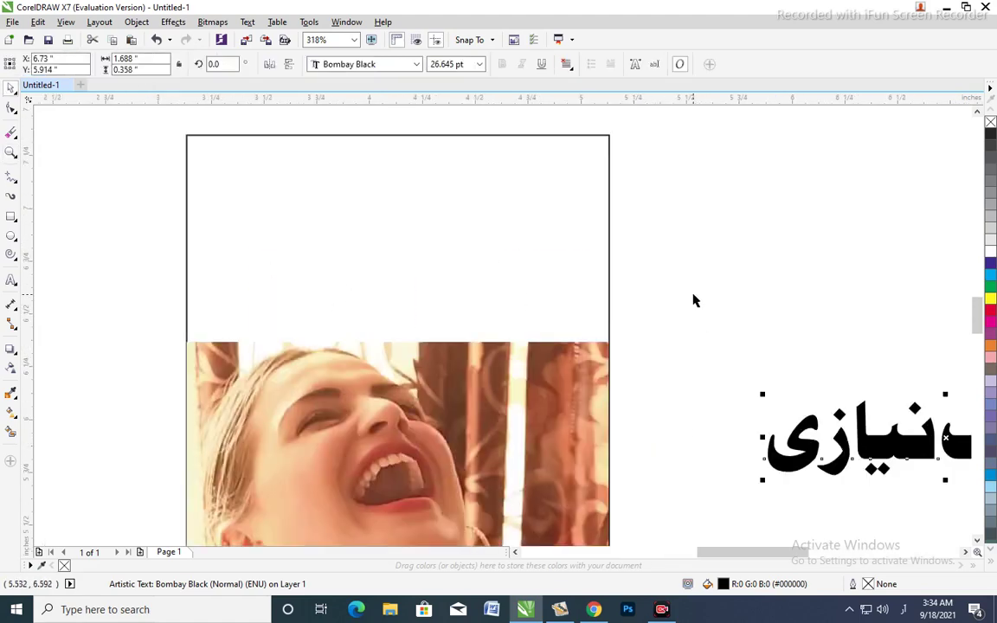
left_click(692, 301)
key("ctrl+s")
Save the card as a .cdr drawing in D:\data\Local under a new file name
left_click(95, 391)
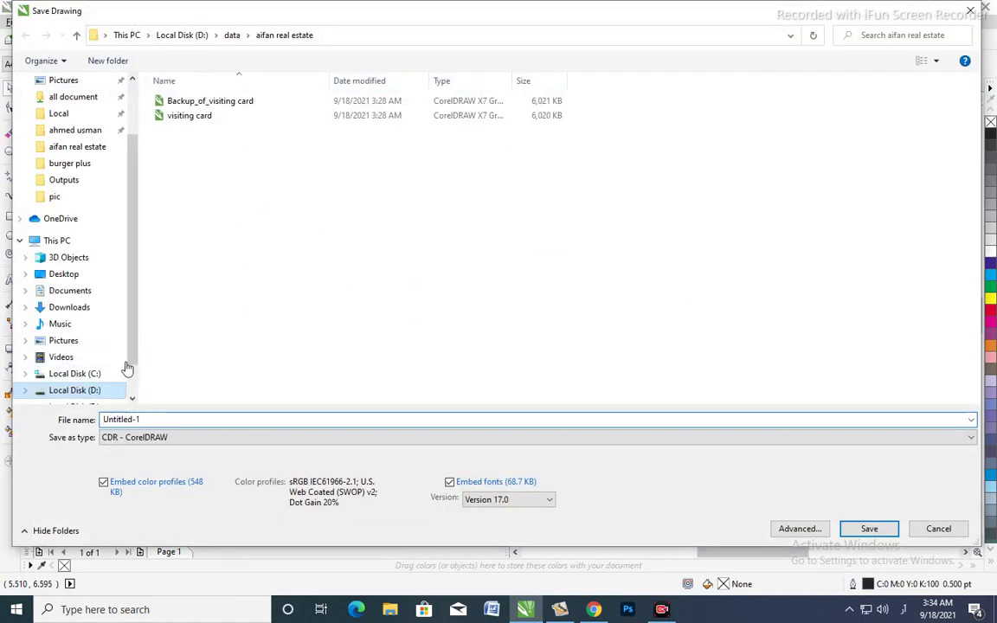
double_click(196, 102)
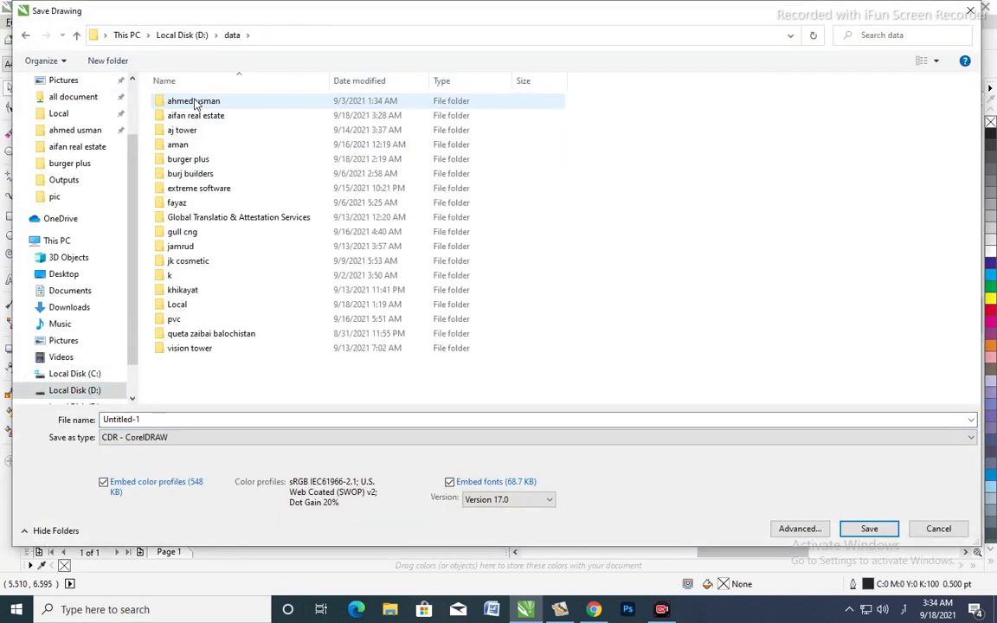
key("Return")
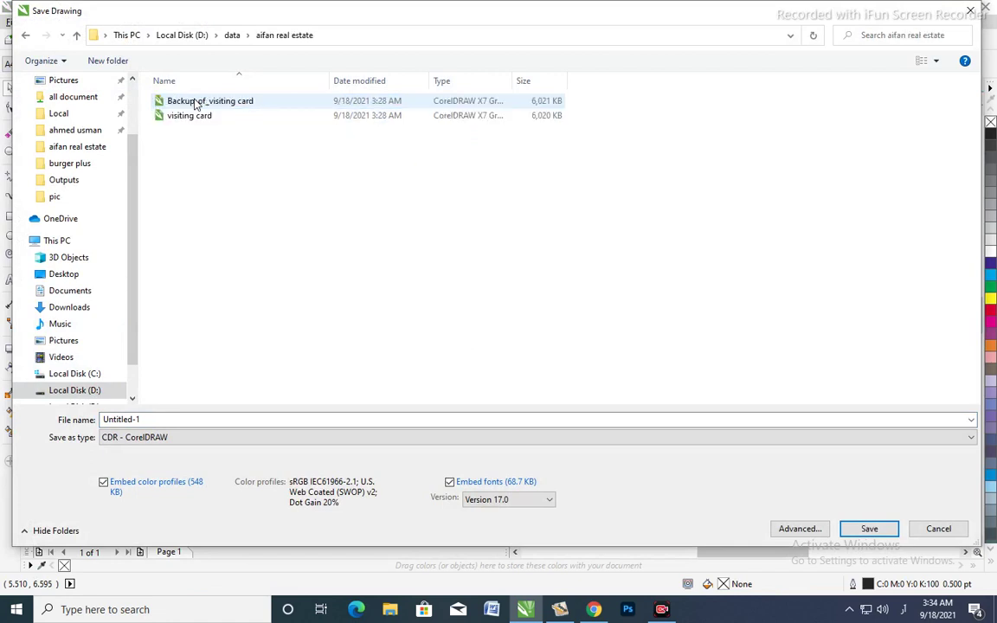
left_click(195, 101)
key("BackSpace")
key("l")
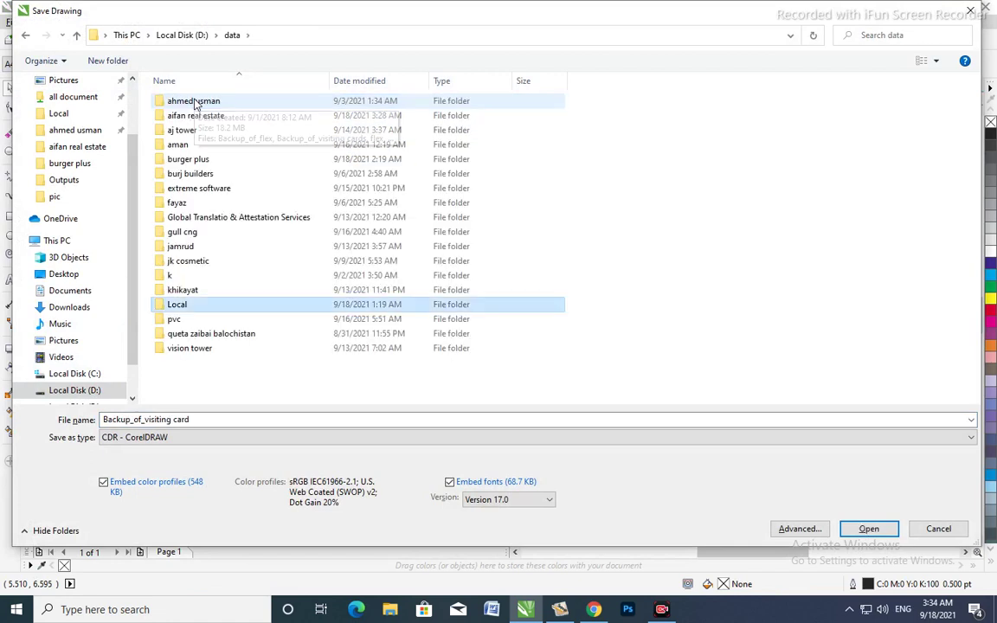
key("Return")
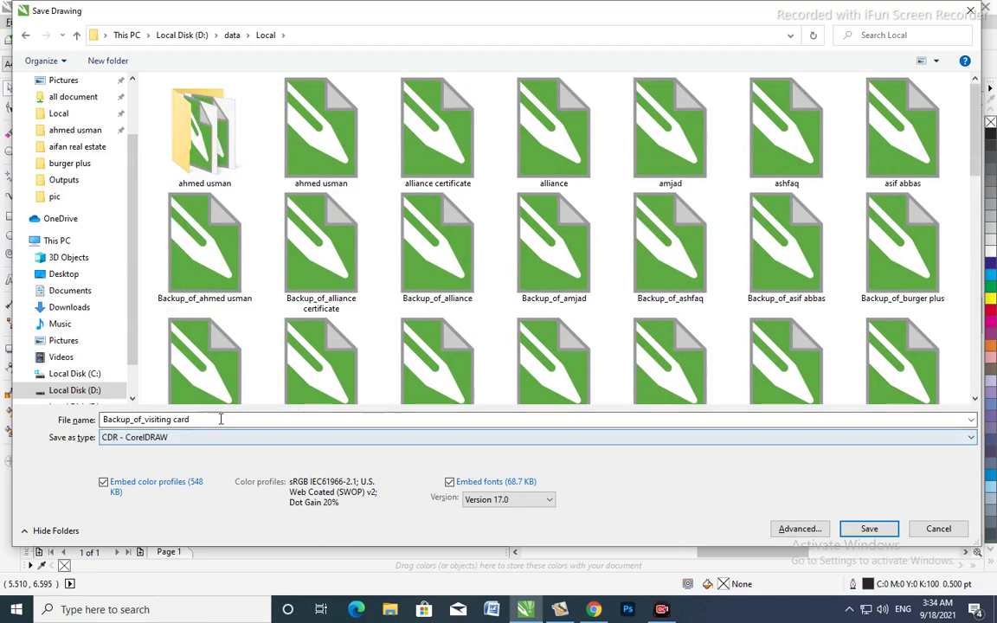
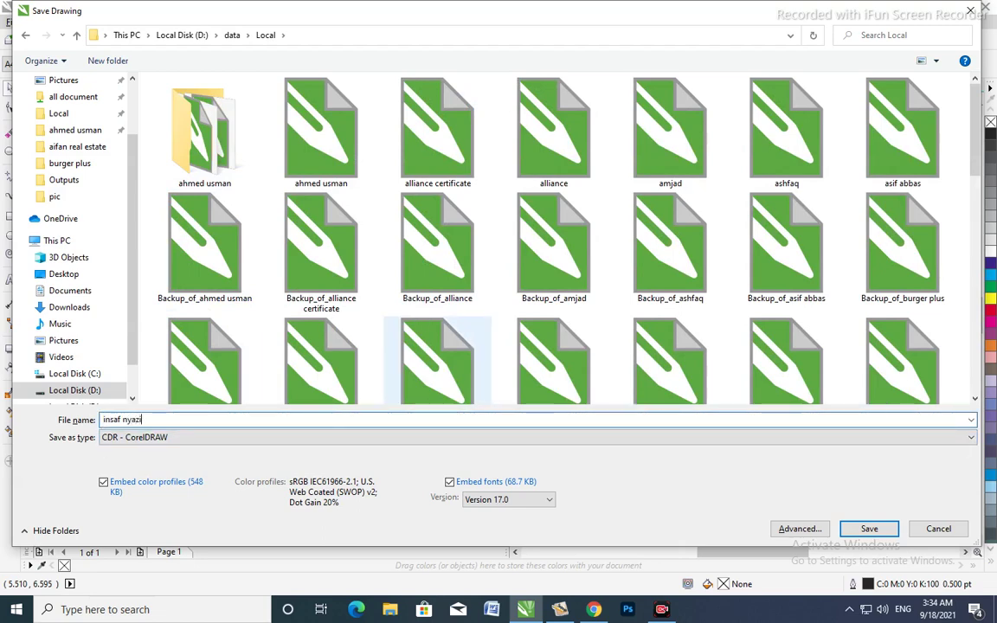
key("Return")
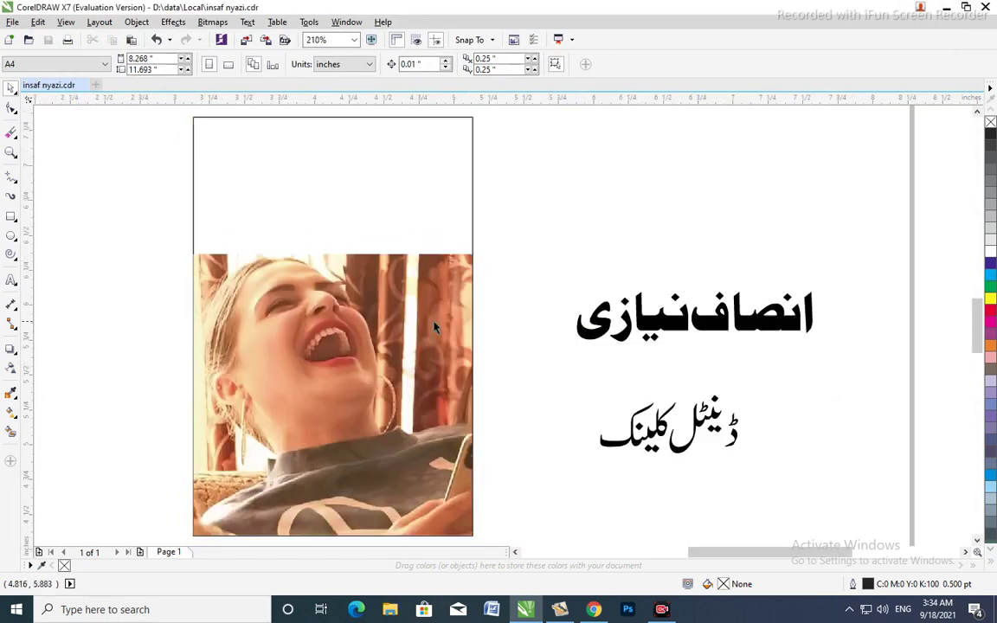
Draw a circle over the top of the photo and adjust its width and position
left_click(652, 333)
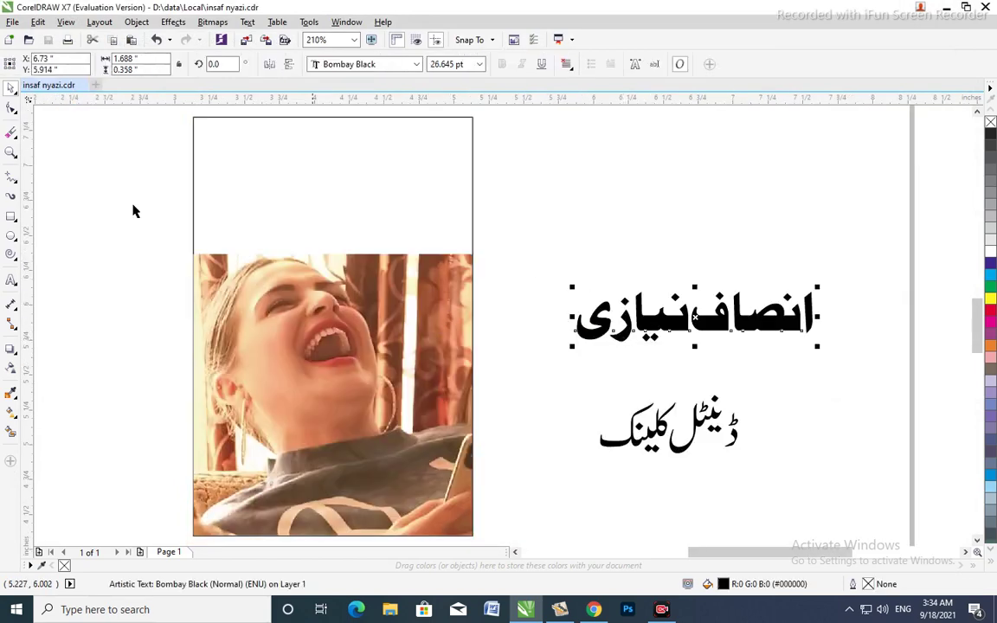
left_click(13, 241)
left_click_drag(216, 151, 450, 385)
key("space")
key("Escape")
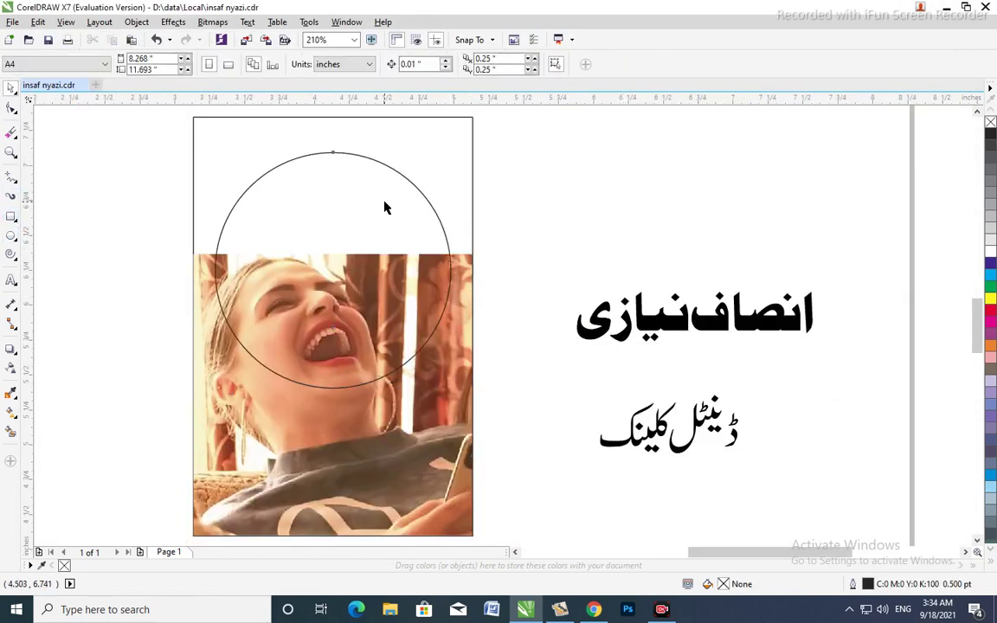
left_click(447, 300)
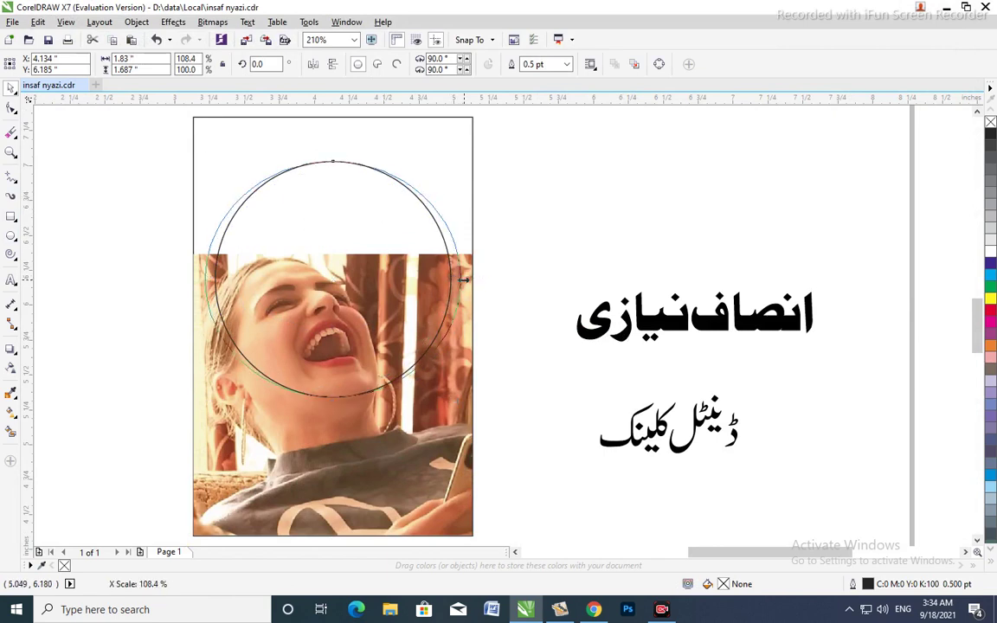
left_click_drag(455, 277, 469, 278)
left_click_drag(382, 229, 376, 234)
Fit the Urdu name heading along the circle and scale it down to 22.401 pt
left_click(709, 324)
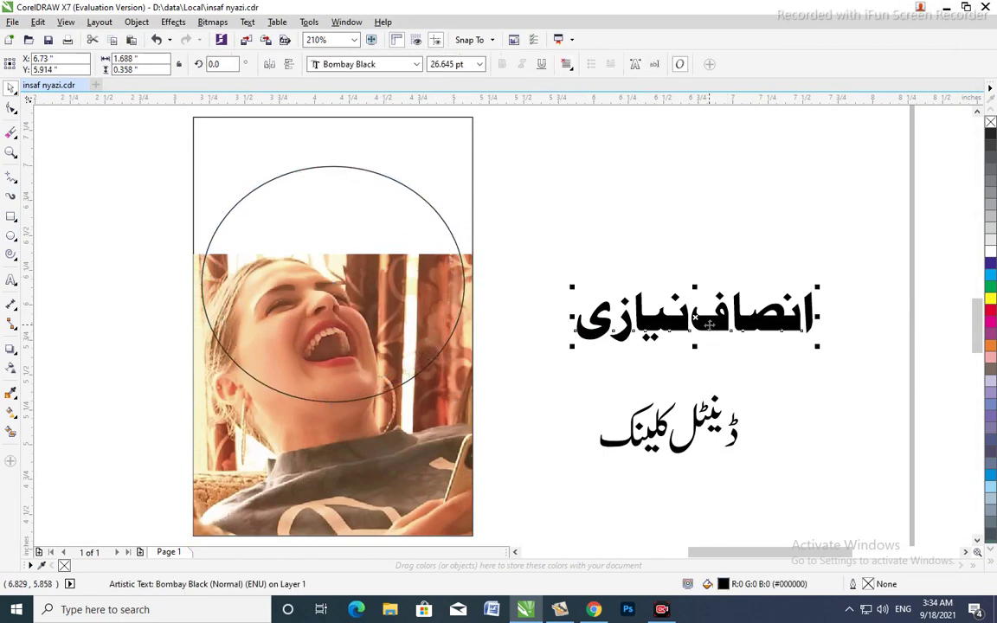
left_click(247, 22)
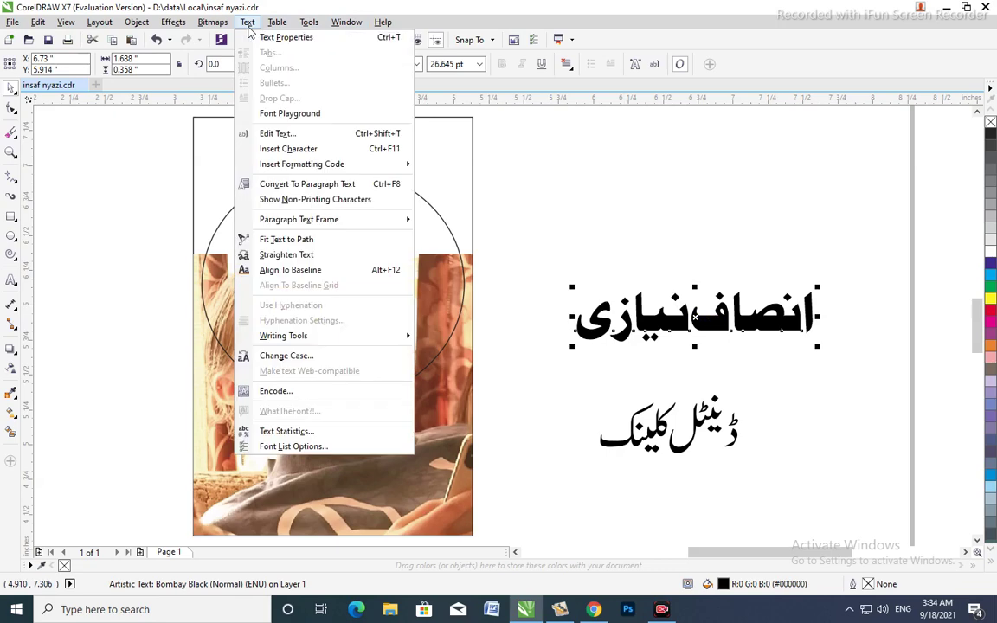
left_click(286, 239)
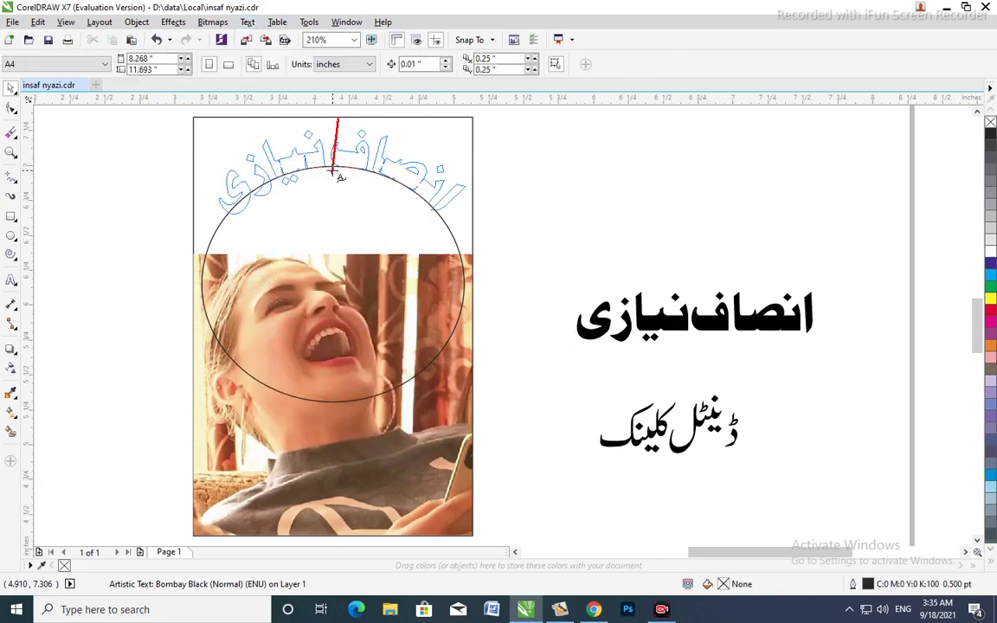
left_click(339, 177)
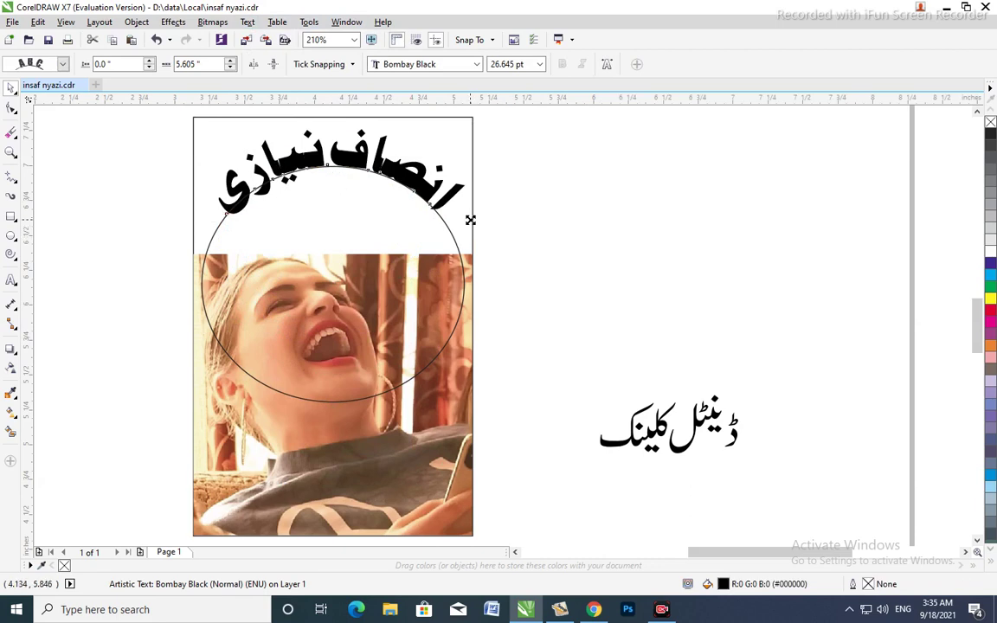
left_click_drag(471, 219, 446, 223)
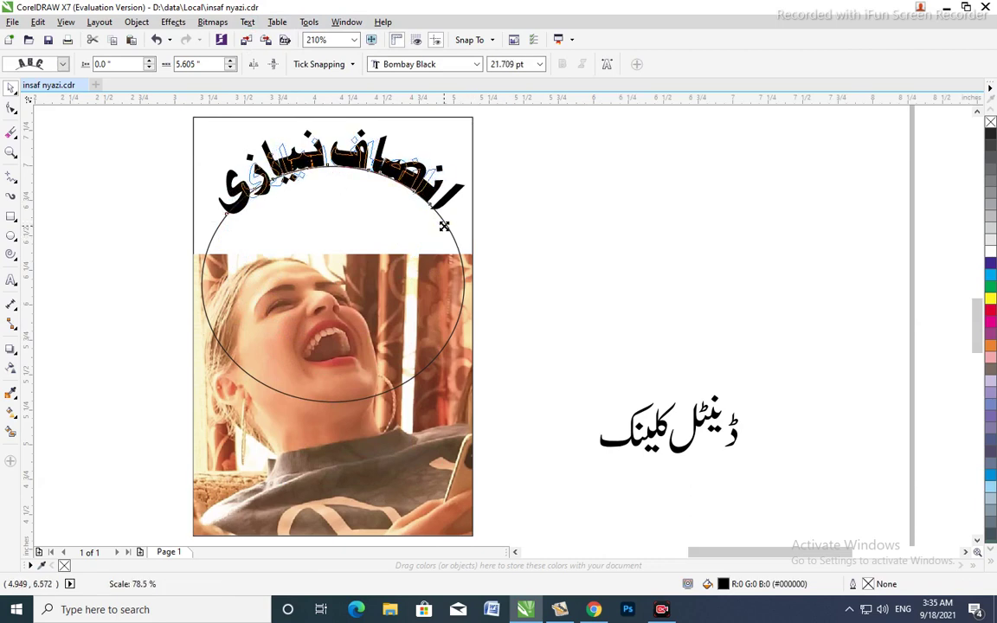
left_click(592, 199)
left_click(596, 207)
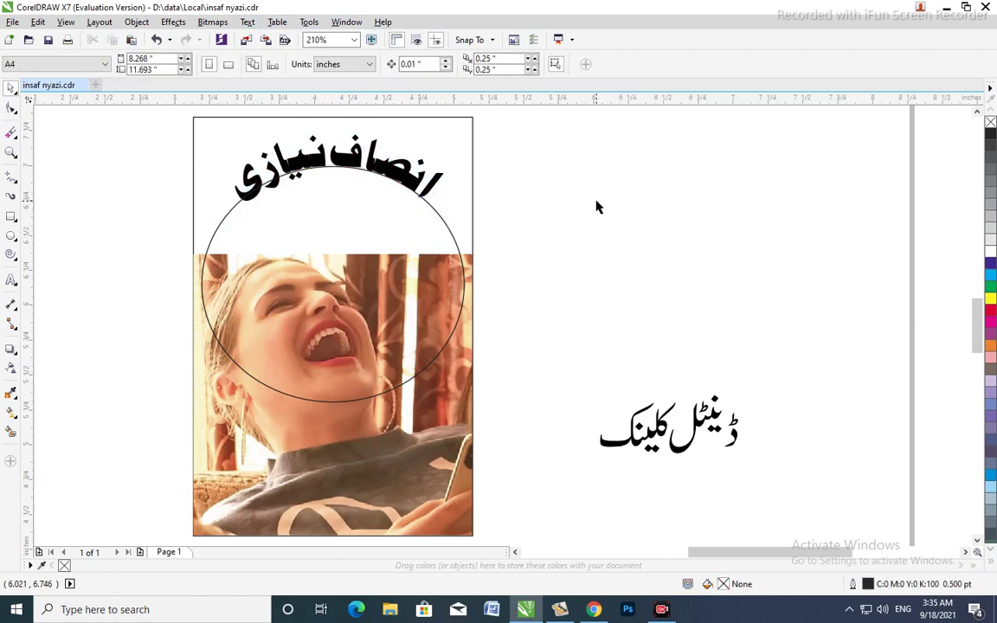
Select the guide circle, then convert the curved Urdu name to curves
left_click(414, 220)
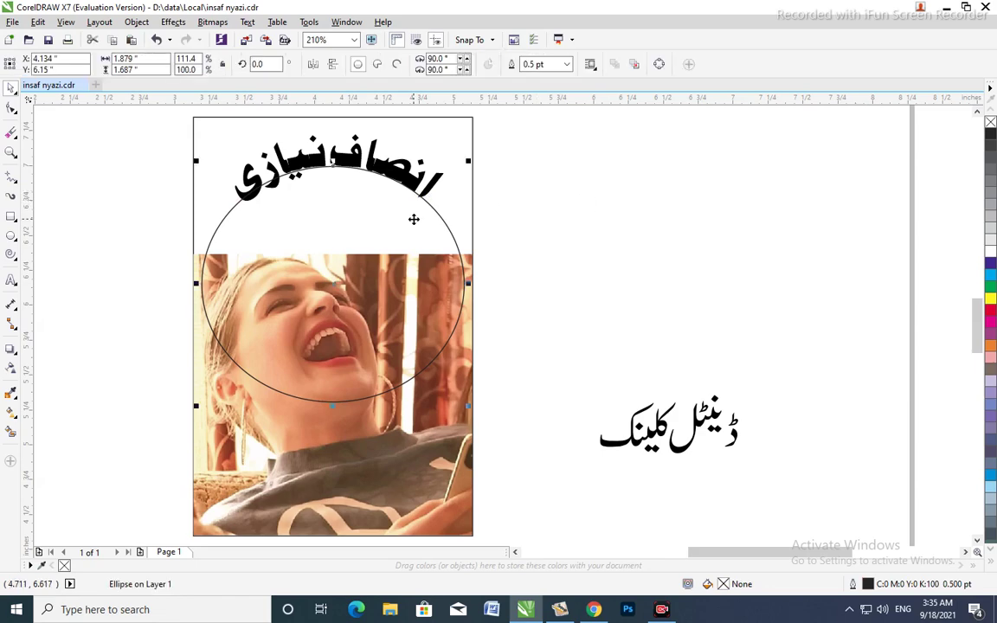
left_click(400, 173)
left_click(394, 164)
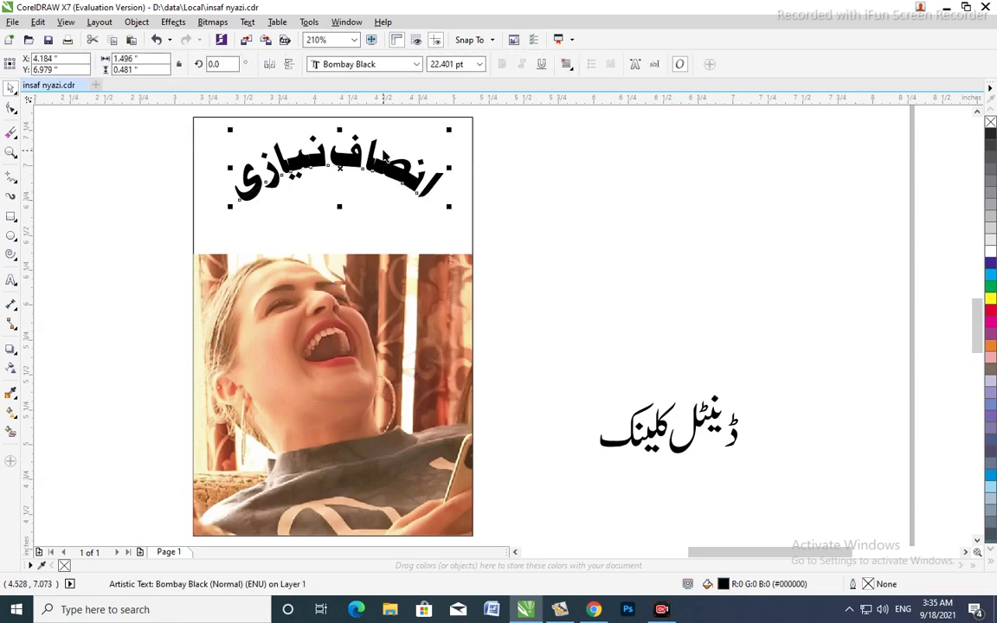
scroll(390, 160, "up", 4)
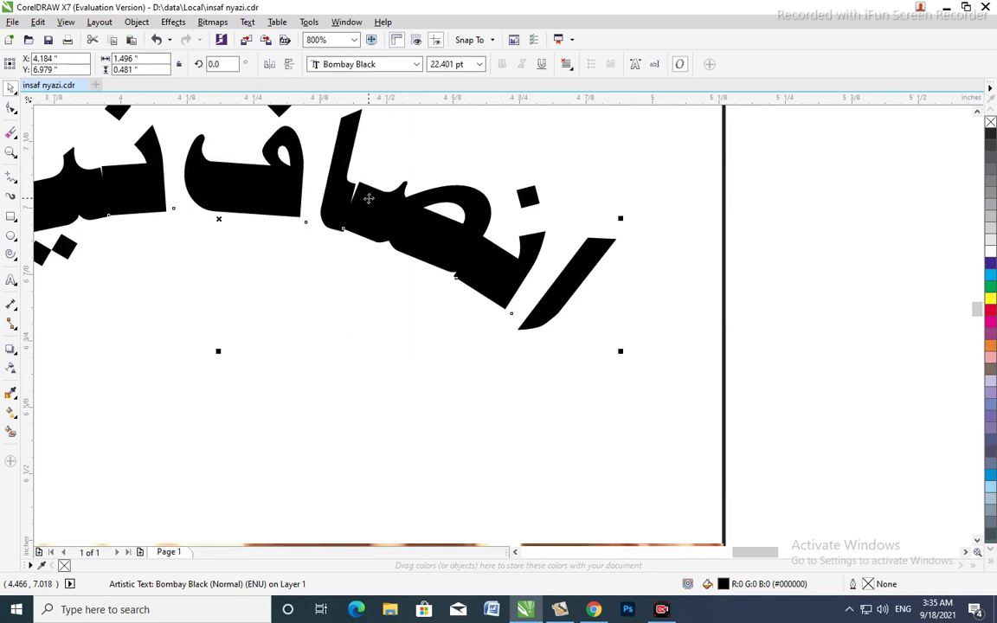
key("ctrl+q")
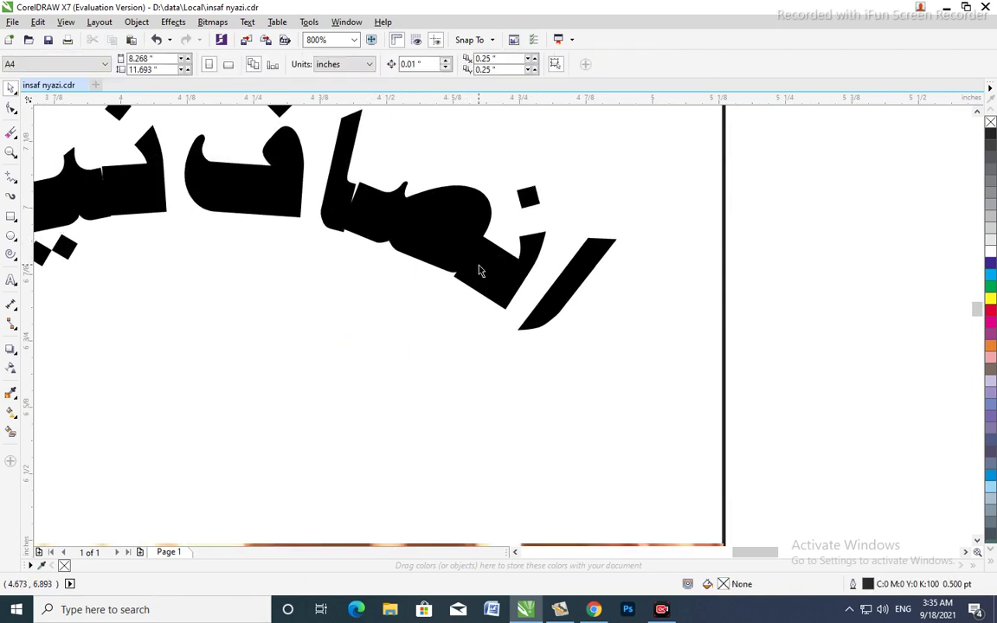
Combine a broken letter piece with the tall alif stroke into one shape
left_click(449, 241)
left_click(344, 124, "shift")
left_click(350, 195)
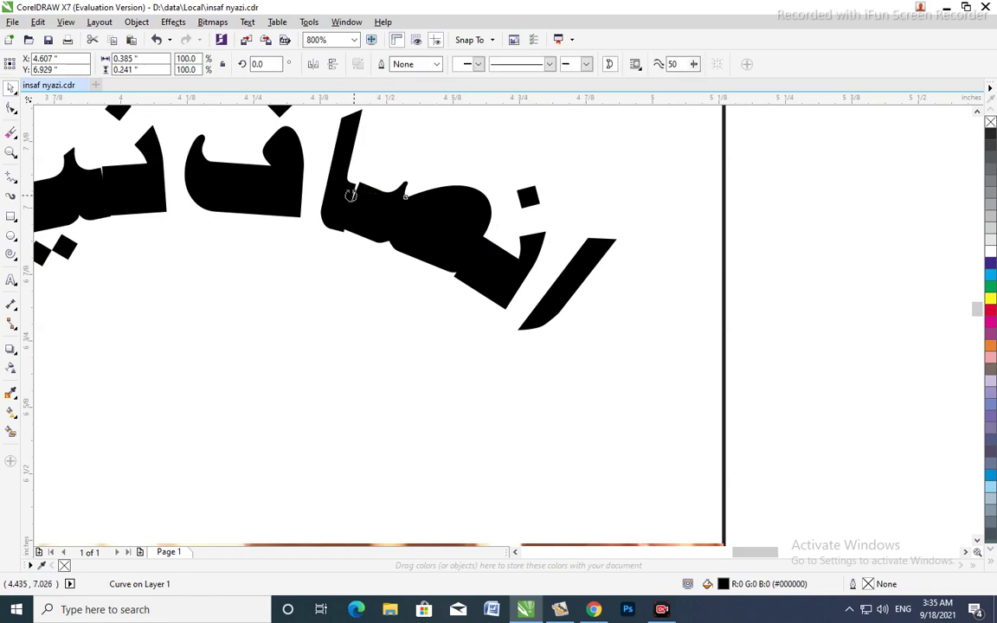
left_click(351, 128, "shift")
left_click(389, 67)
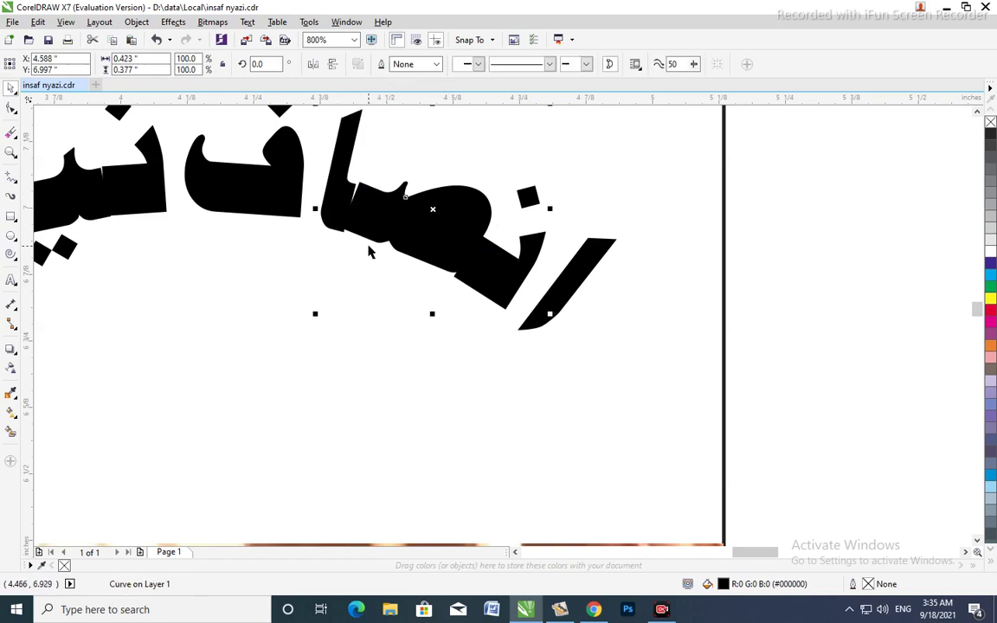
Combine all pieces of the right-hand word into a single 58-node curve
scroll(369, 249, "down", 2)
scroll(422, 319, "up", 3)
scroll(342, 235, "down", 2)
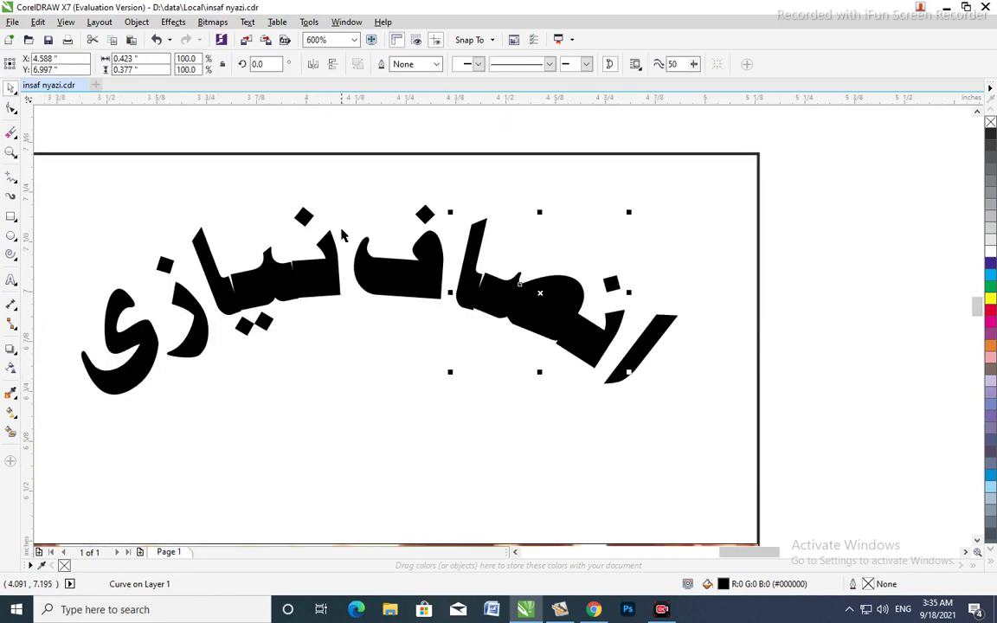
scroll(552, 306, "up", 2)
scroll(474, 249, "down", 2)
left_click_drag(405, 138, 671, 420)
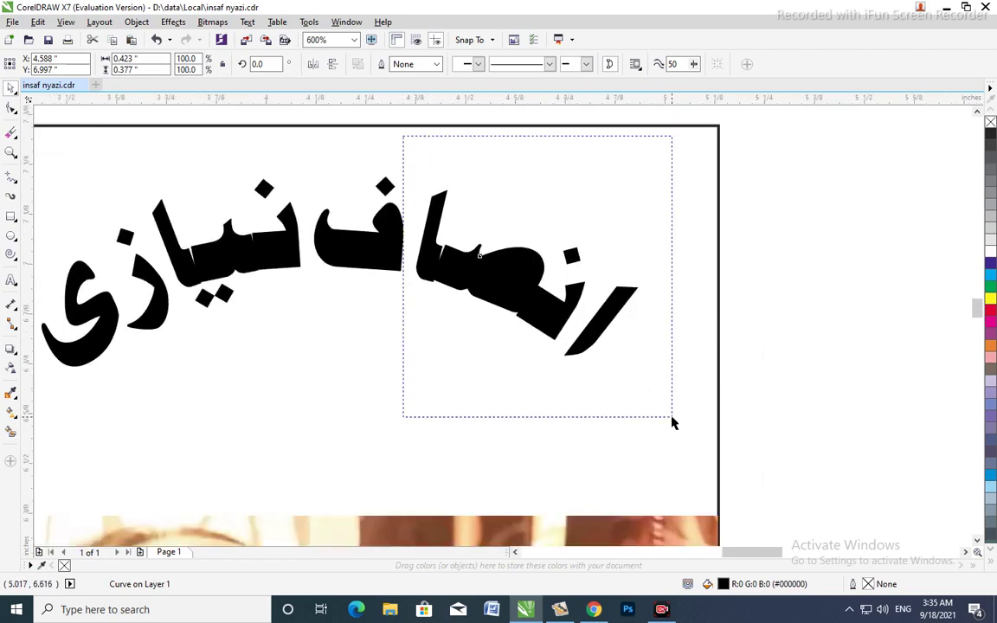
key("ctrl+l")
key("F10")
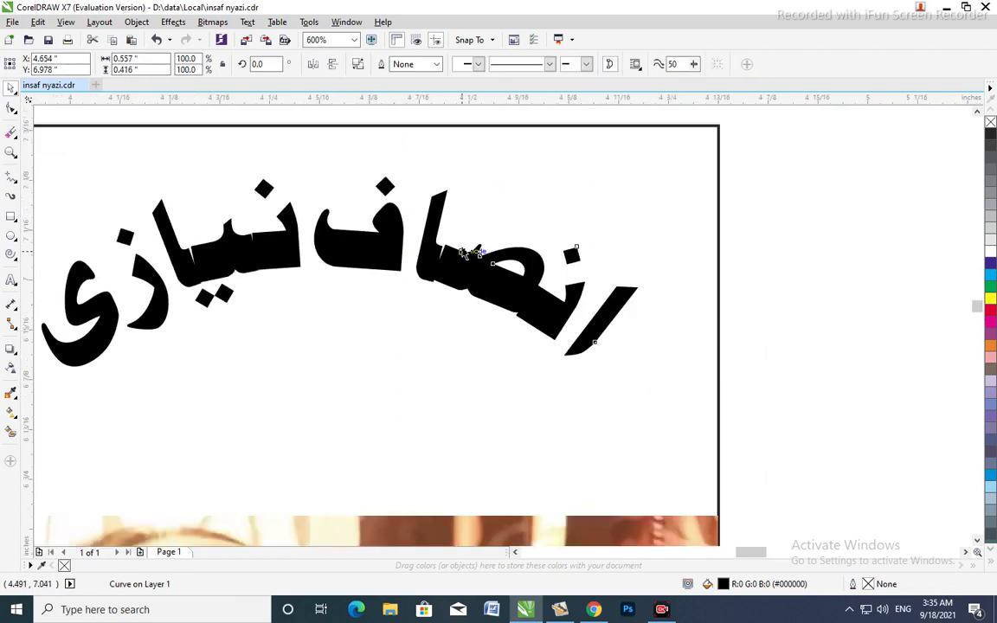
scroll(414, 277, "up", 2)
Delete the notch nodes at the letter joins, including the alif join, to smooth the outline
left_click(414, 277)
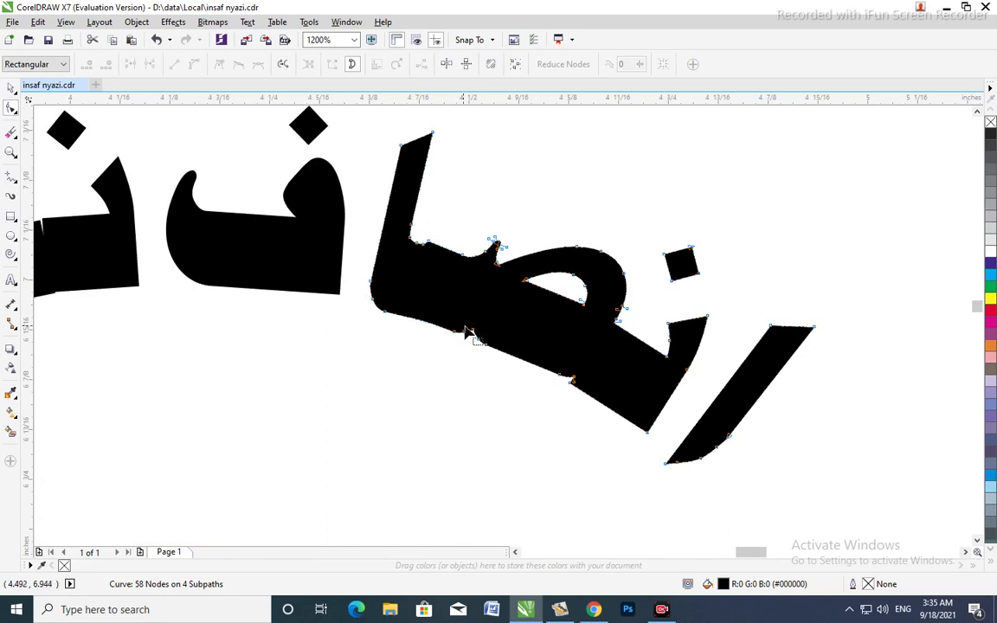
left_click_drag(572, 384, 589, 399)
key("Delete")
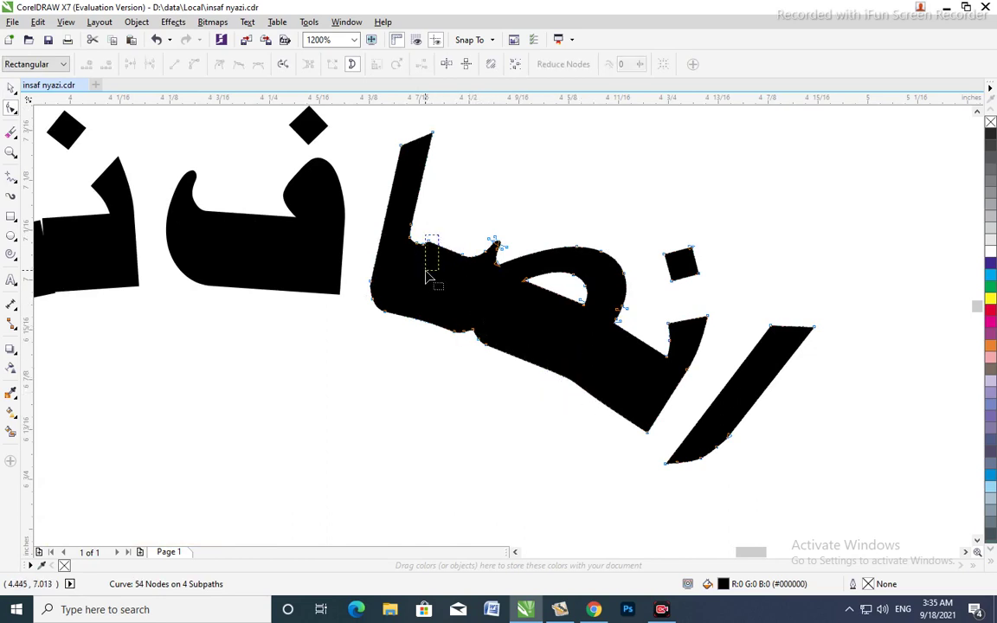
left_click_drag(426, 275, 425, 279)
key("Delete")
scroll(462, 278, "down", 1)
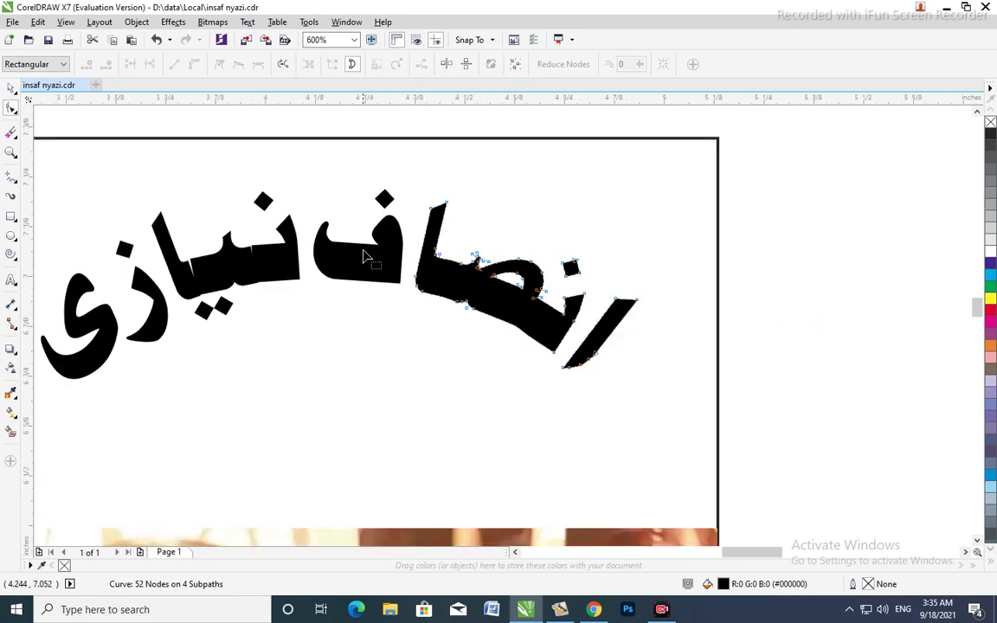
key("space")
Zoom into the left-hand letters and combine the six middle letter pieces into one curve
left_click_drag(311, 167, 464, 363)
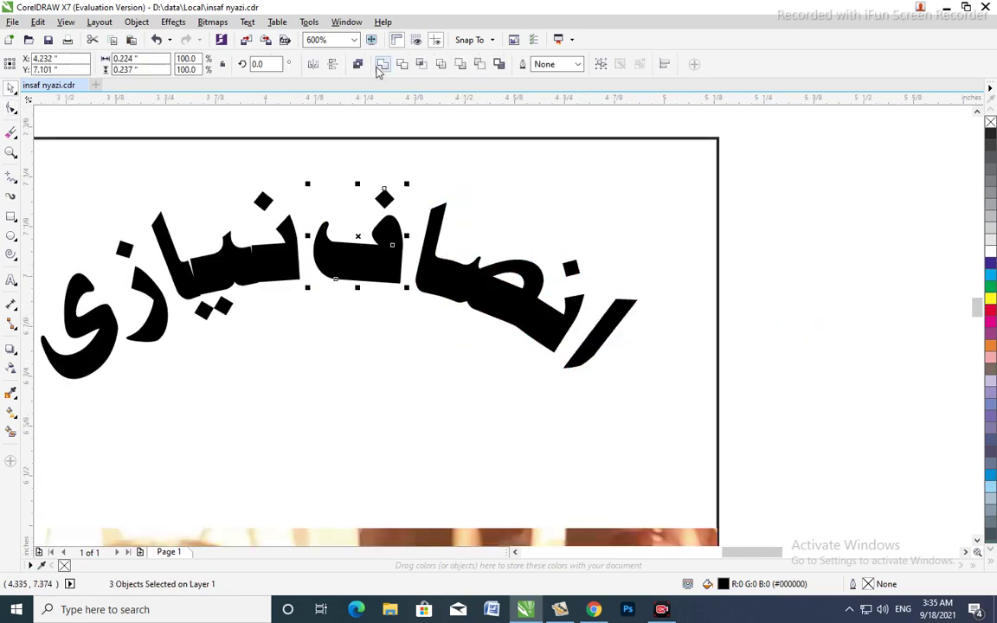
key("Escape")
key("z")
left_click_drag(387, 156, 128, 338)
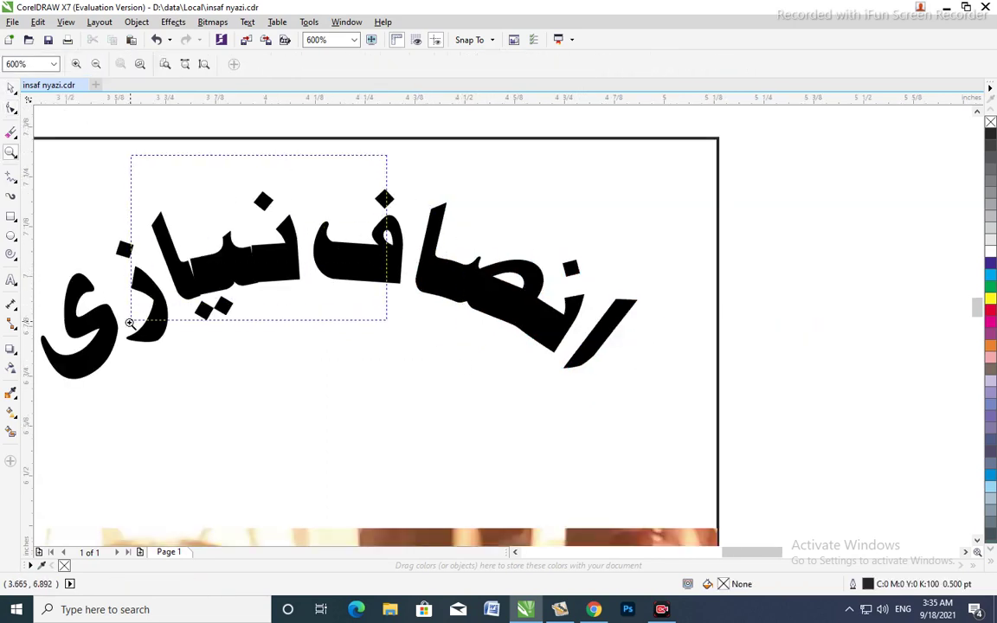
key("space")
scroll(215, 213, "down", 2)
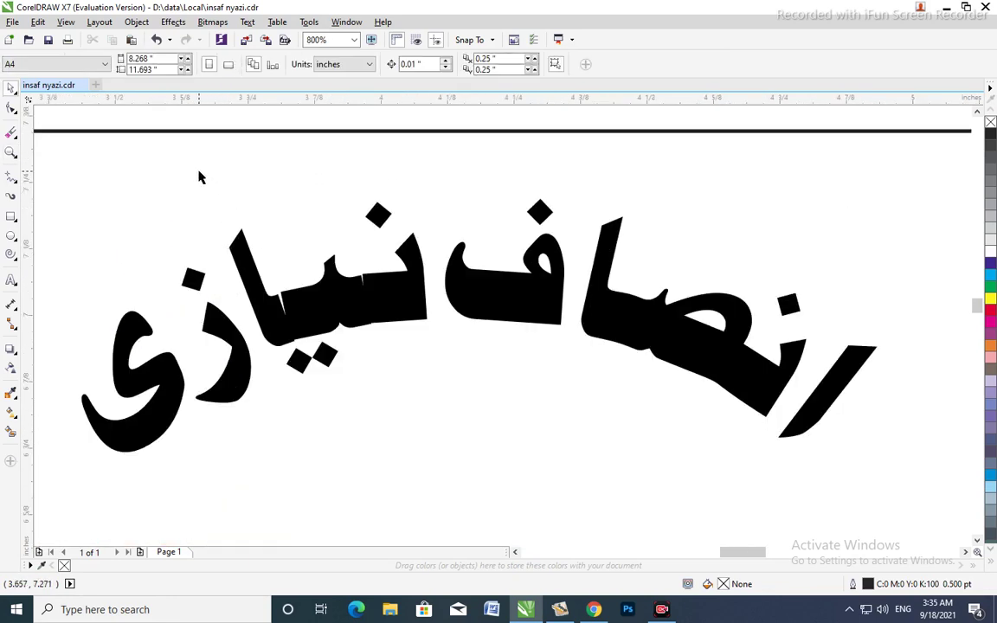
mouse_move(256, 227)
left_mouse_down()
mouse_move(445, 456)
mouse_move(217, 140)
left_mouse_up()
key("ctrl+l")
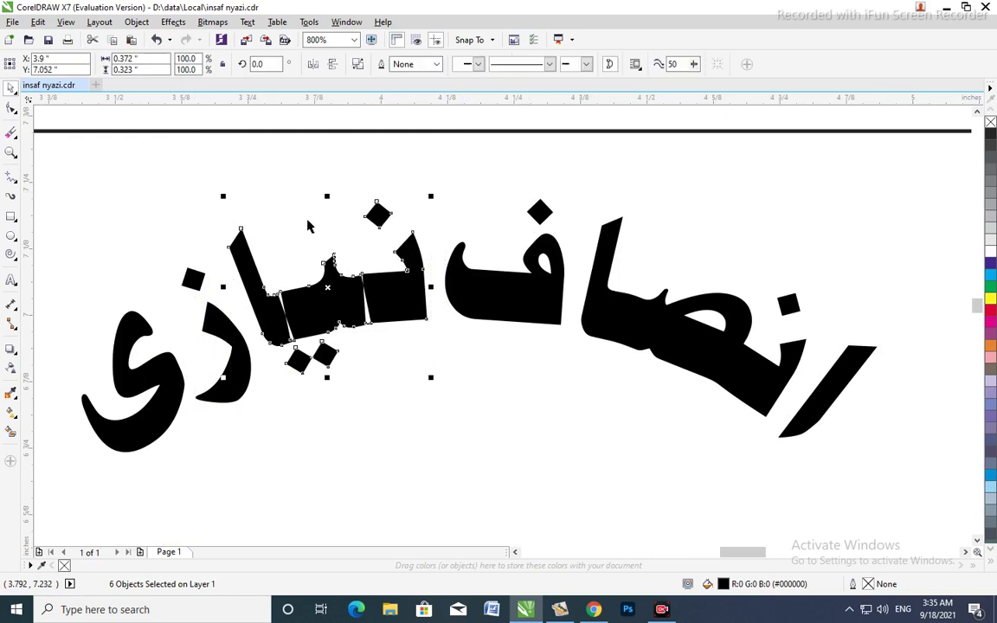
key("ctrl+z")
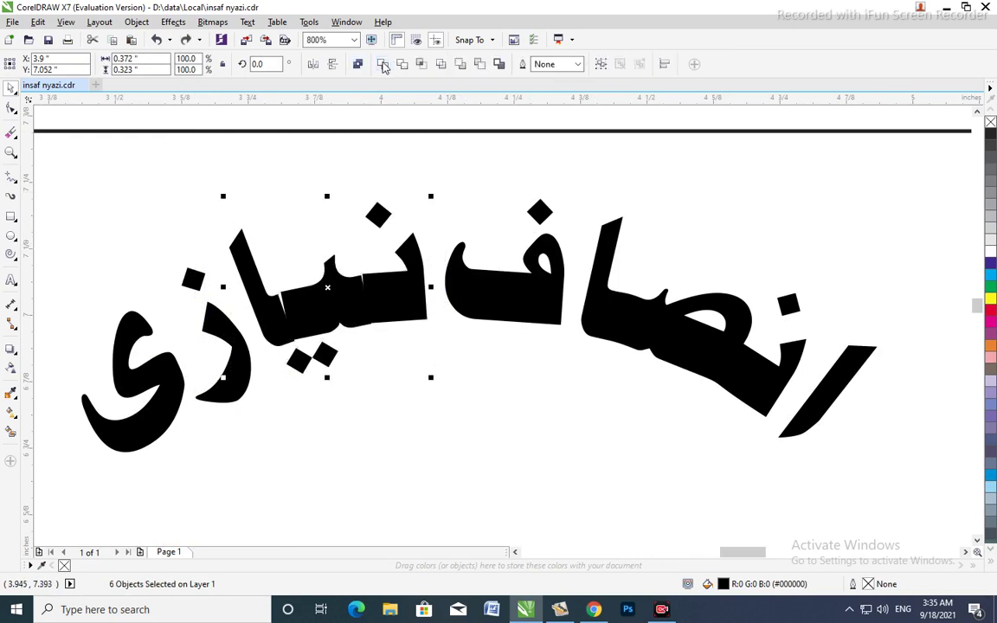
left_click(384, 65)
Delete the leftover notch nodes on the combined curve to smooth its joins
key("F10")
scroll(363, 295, "up", 2)
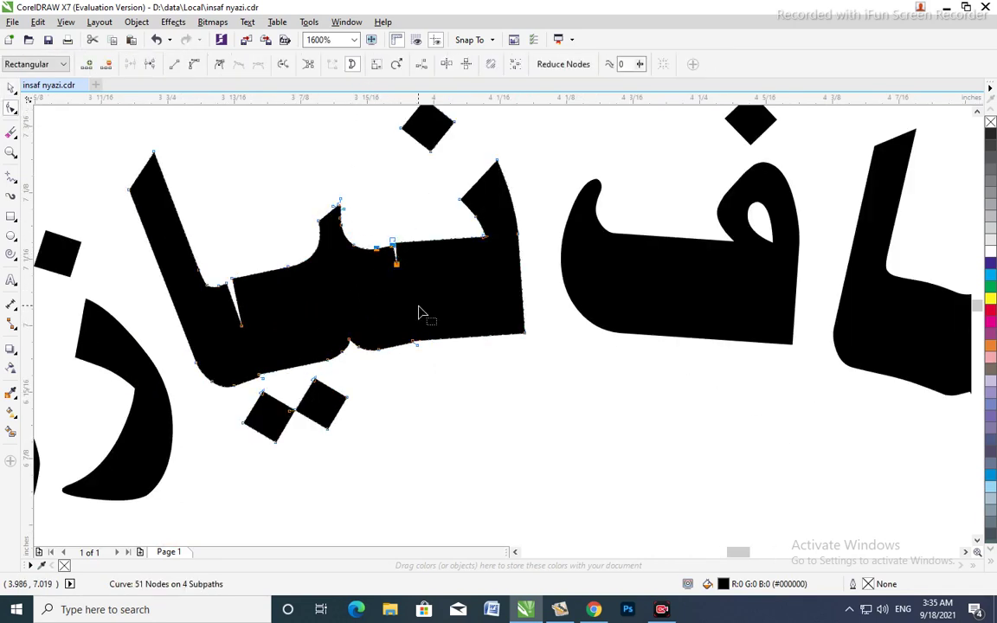
key("Delete")
key("ctrl+z")
key("Delete")
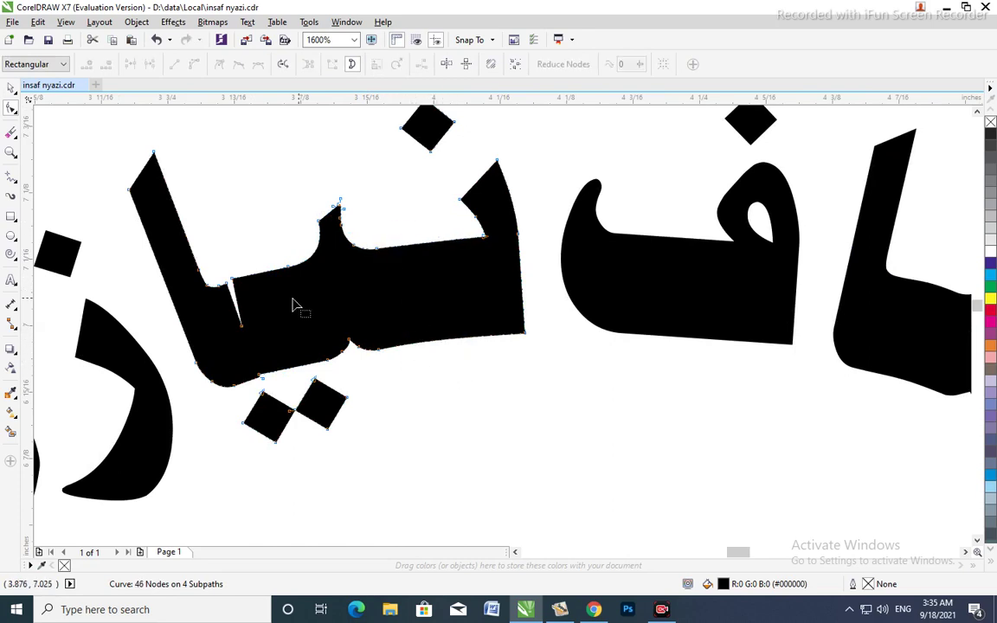
key("Delete")
left_click_drag(258, 369, 231, 323)
key("Delete")
left_click(228, 273)
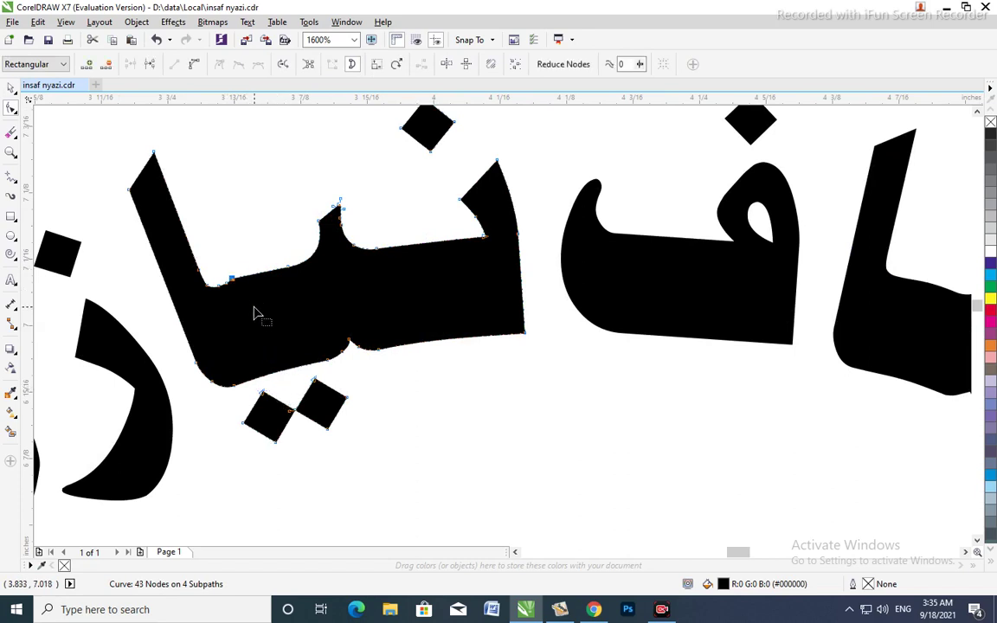
key("Delete")
Enlarge the Urdu name curve to 102.4% and move it to the panel's middle
key("space")
scroll(381, 296, "down", 4)
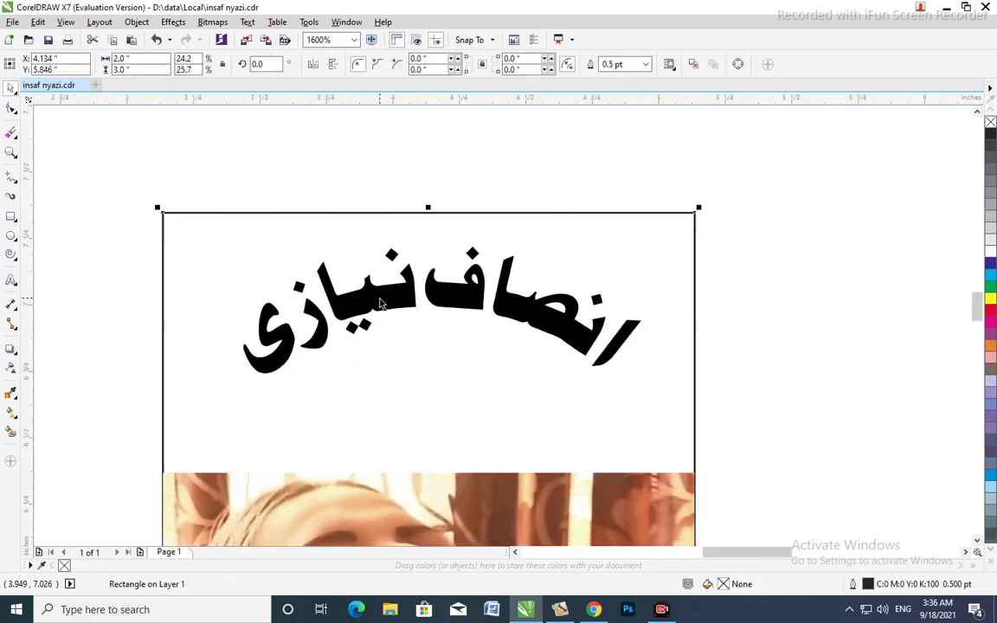
left_click_drag(208, 260, 508, 390)
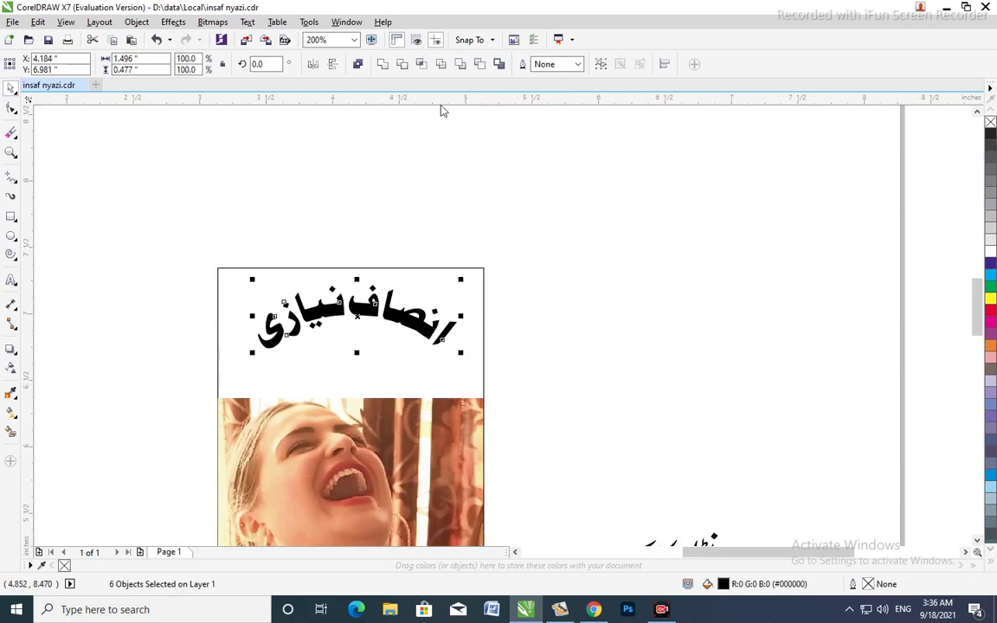
left_click_drag(216, 218, 523, 405)
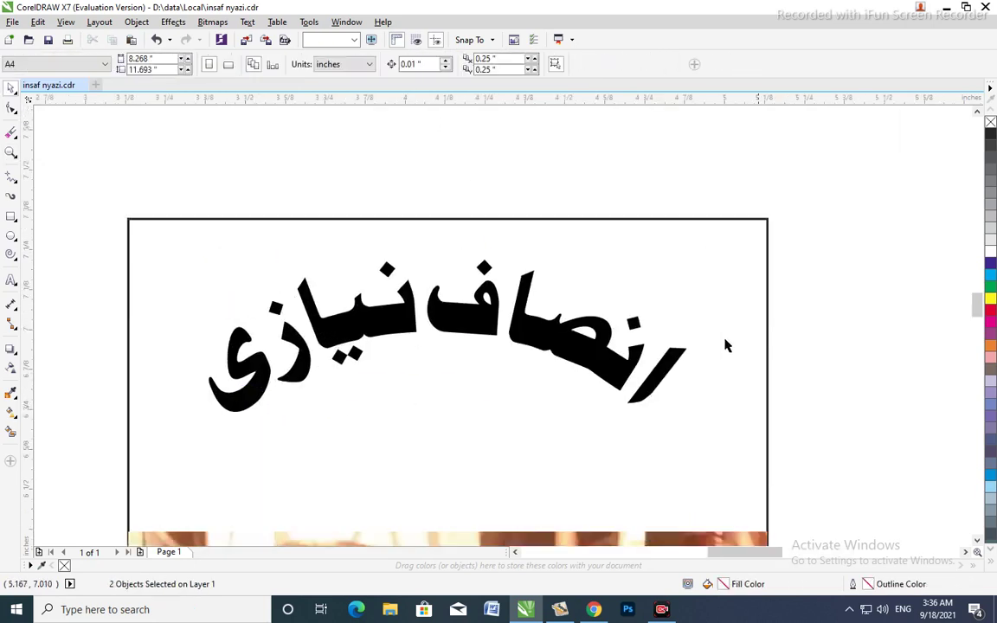
left_click(665, 384)
left_click(651, 382)
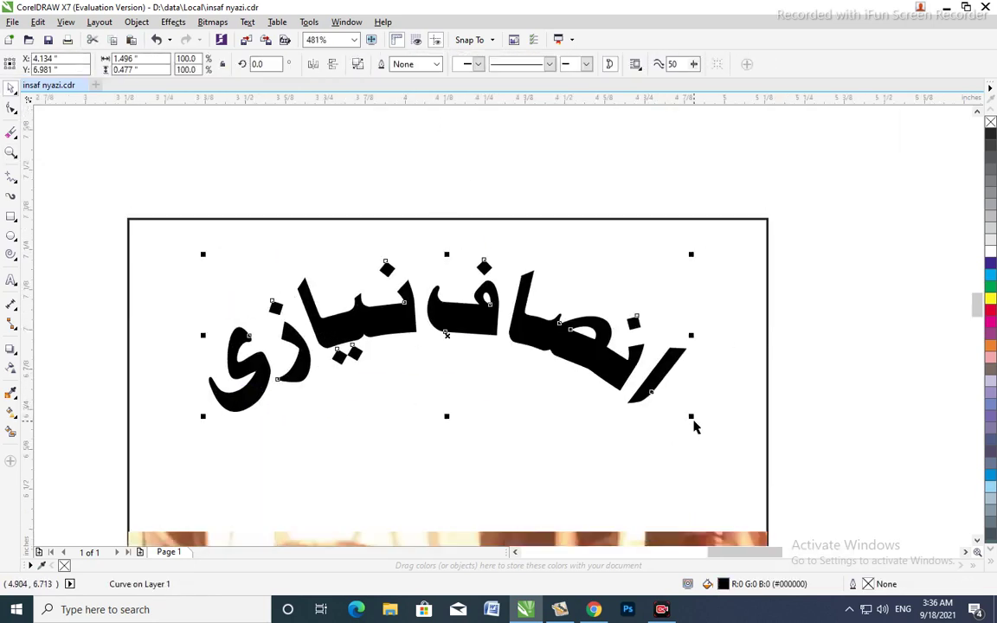
left_click_drag(691, 416, 697, 419)
left_click_drag(651, 382, 629, 379)
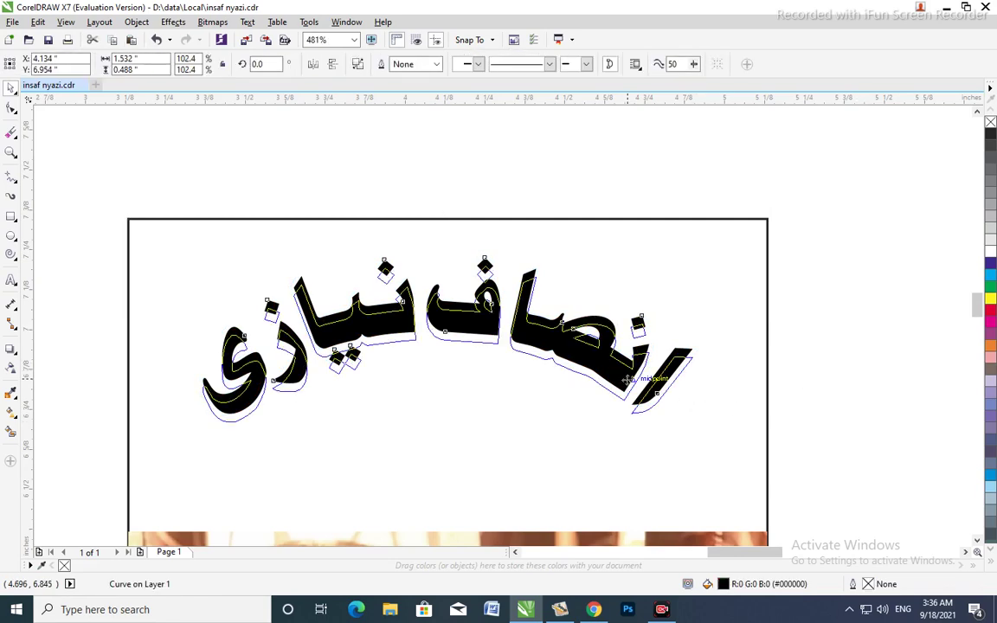
scroll(628, 380, "down", 3)
scroll(721, 496, "up", 2)
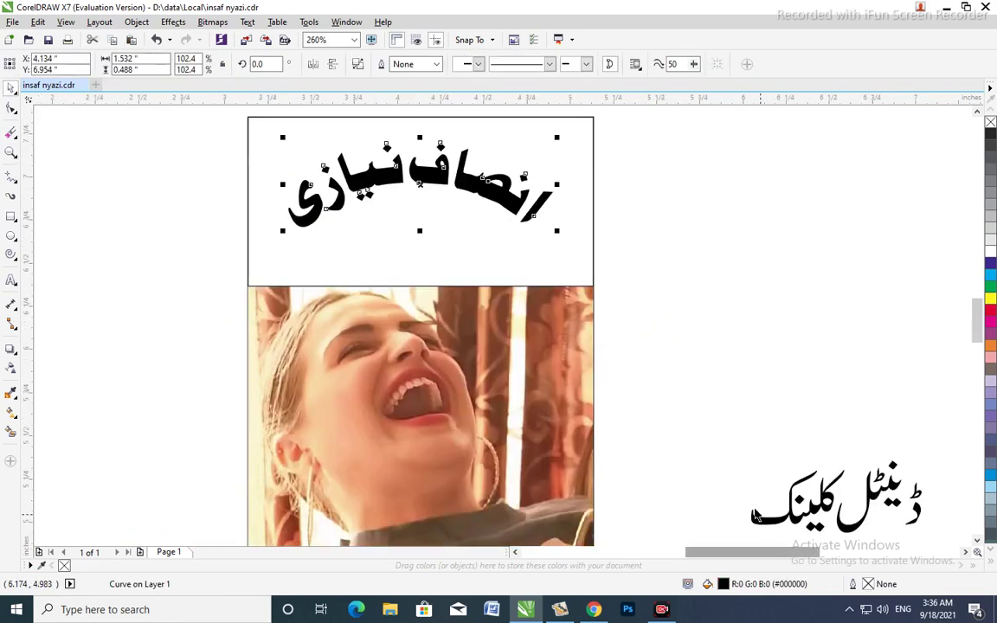
Move the 'ڈینٹل کلینک' subtitle under the arched name and shrink it
scroll(755, 516, "down", 1)
key("Escape")
left_click_drag(706, 433, 354, 224)
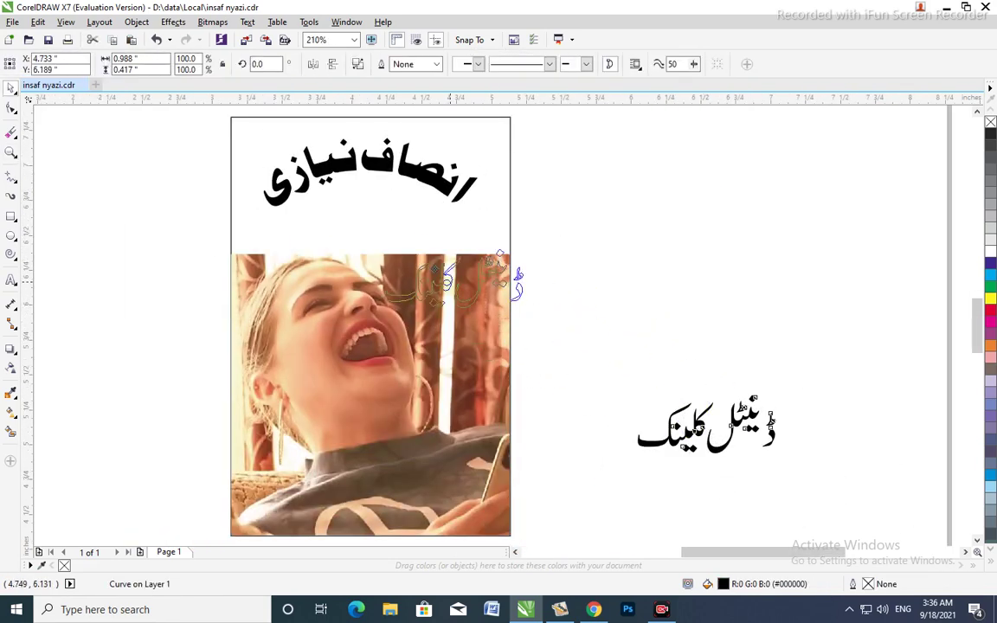
key("z")
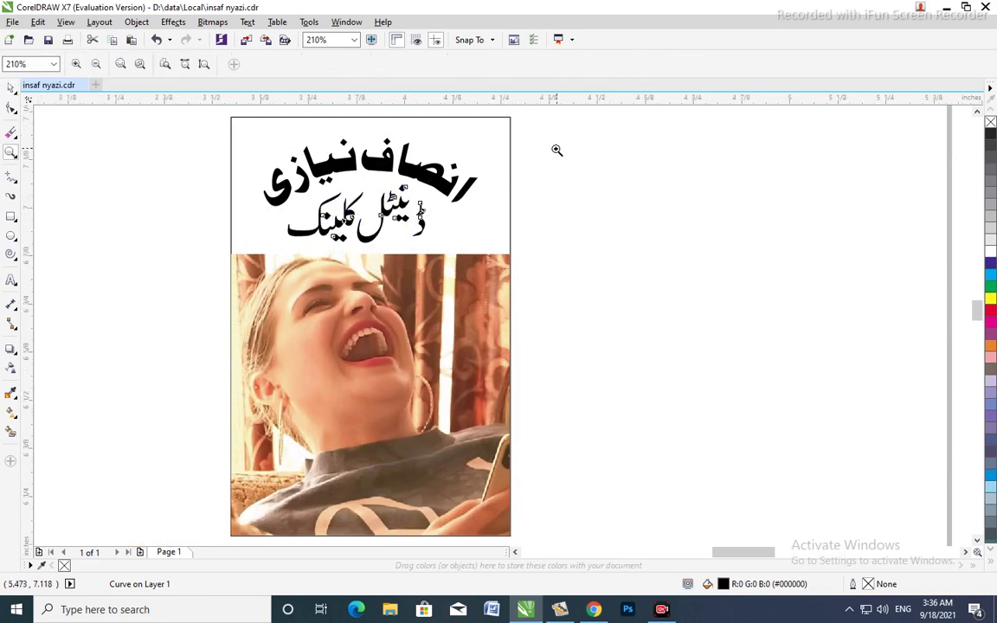
left_click_drag(198, 271, 556, 150)
left_click_drag(615, 425, 558, 434)
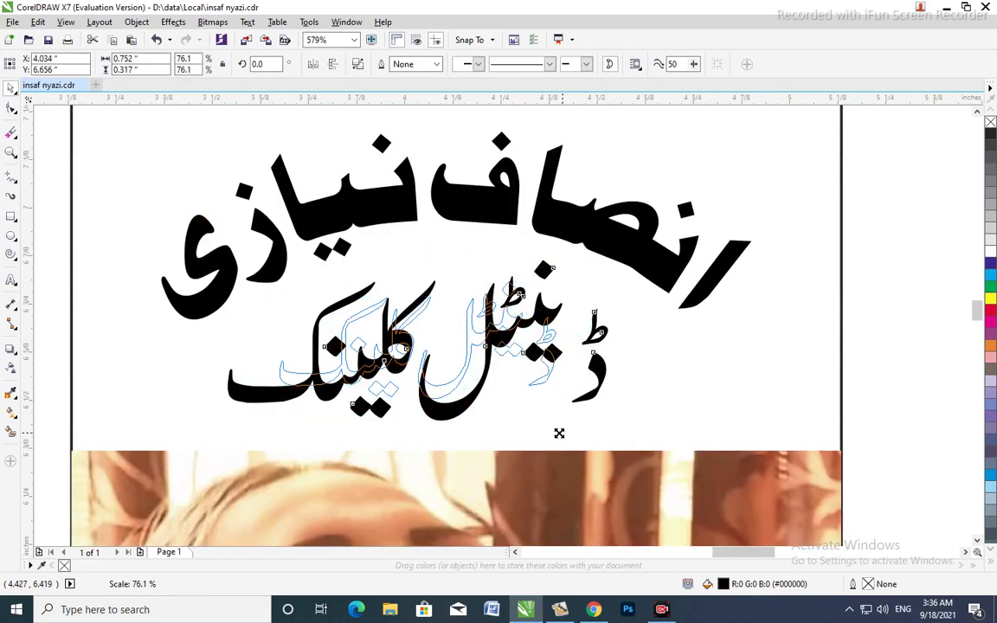
key("Escape")
left_click_drag(546, 291, 545, 291)
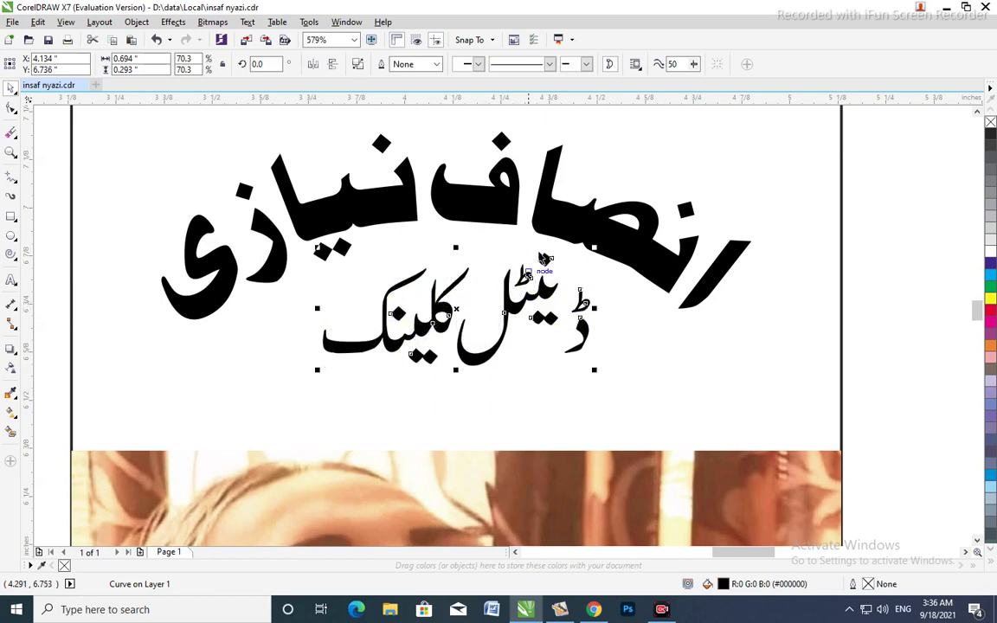
left_click(575, 329)
left_click_drag(594, 372, 589, 369)
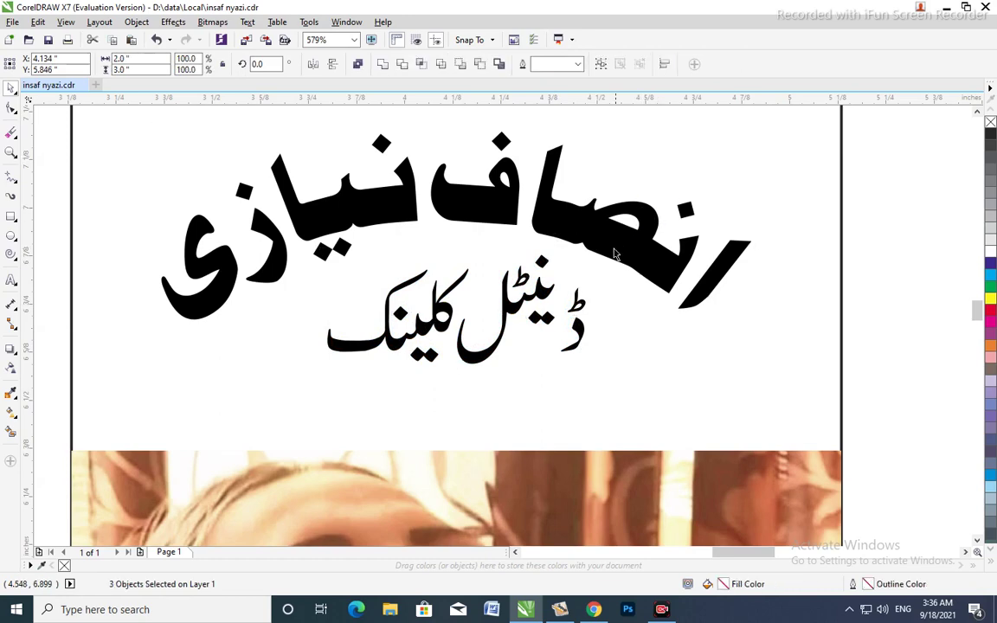
Fine-tune the subtitle's position so it sits centred beneath the name at 67.9%
key("z")
left_click(485, 260)
left_click_drag(675, 404, 599, 336)
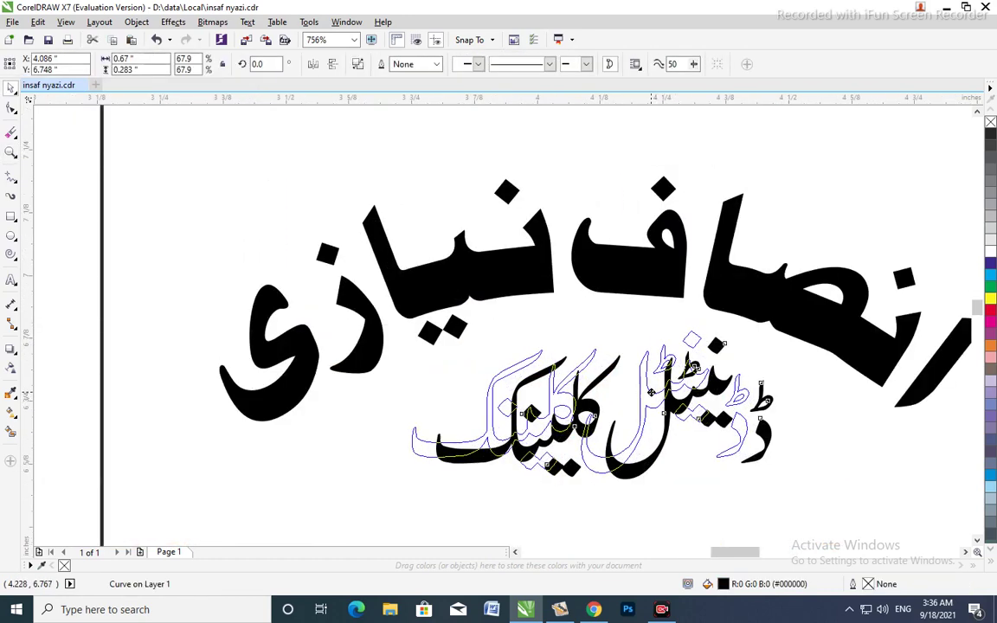
scroll(599, 336, "down", 3)
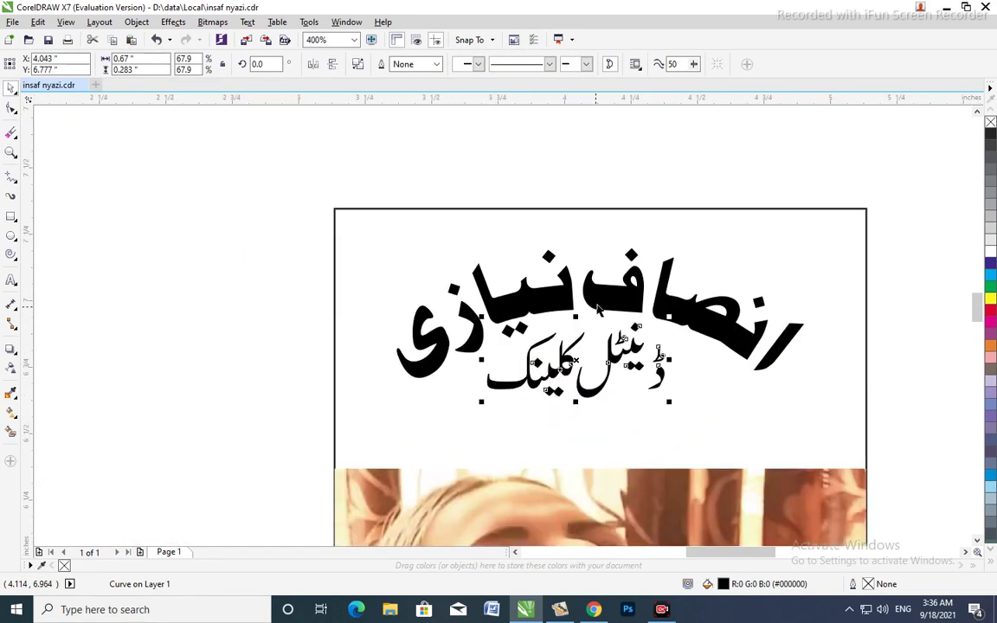
key("ctrl+a")
key("ctrl+g")
key("ctrl+u")
left_click(660, 344, "ctrl")
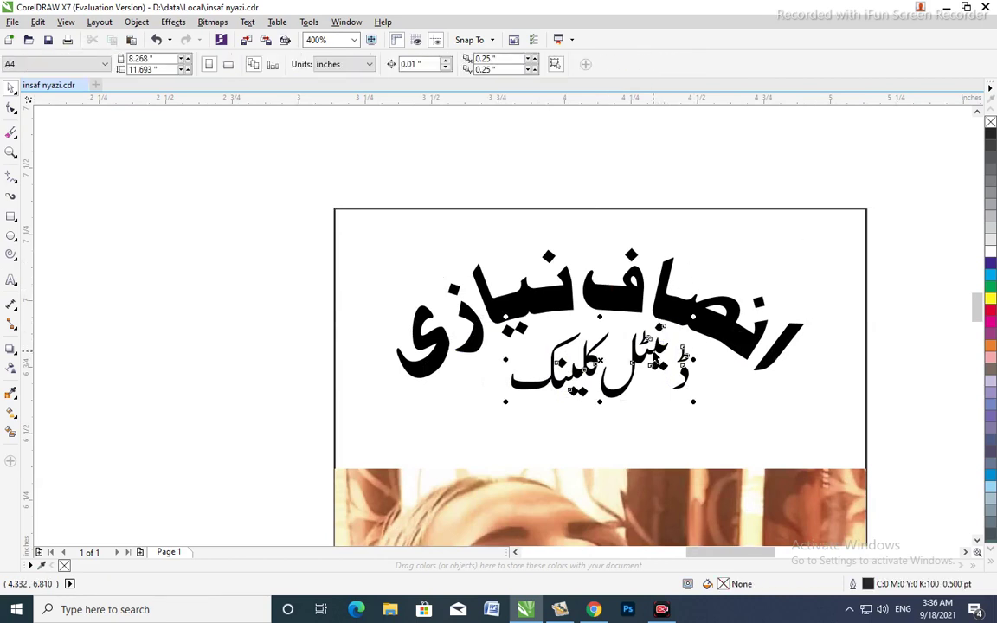
left_click_drag(660, 344, 649, 348)
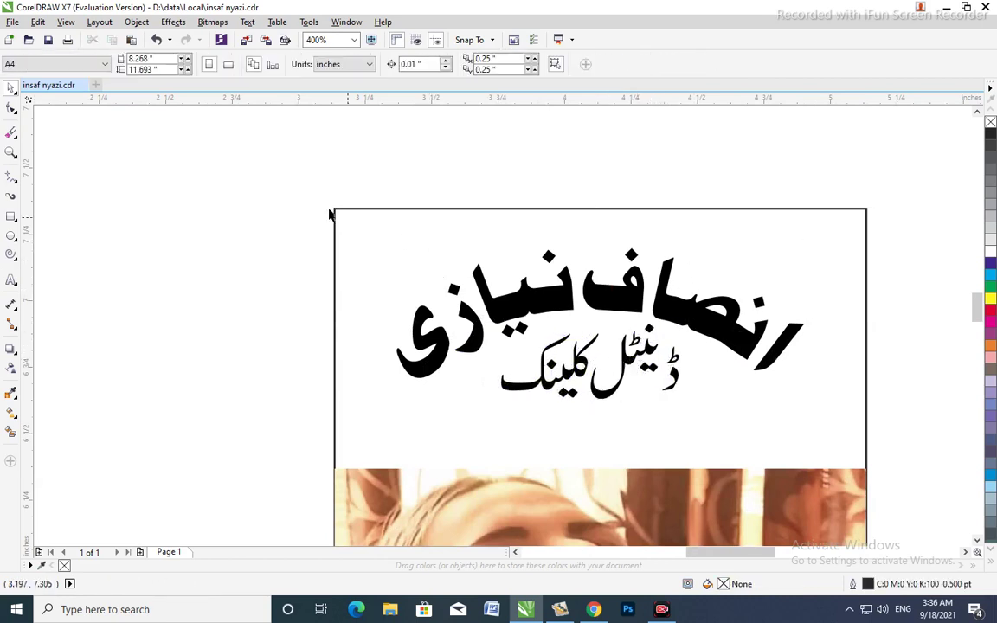
left_click_drag(329, 216, 856, 468)
left_click(342, 232)
scroll(342, 232, "down", 2)
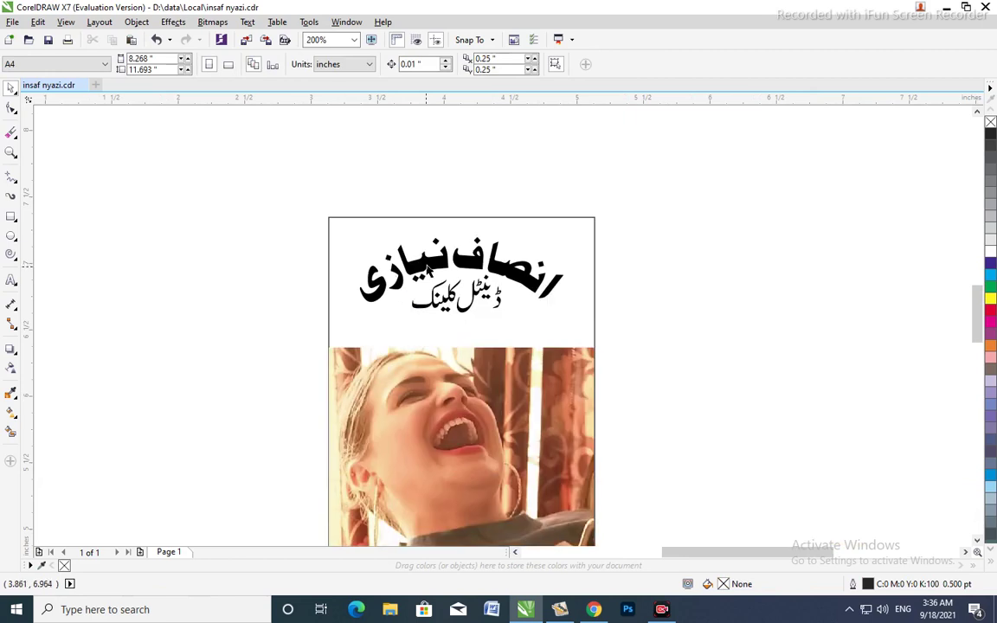
scroll(385, 244, "down", 1)
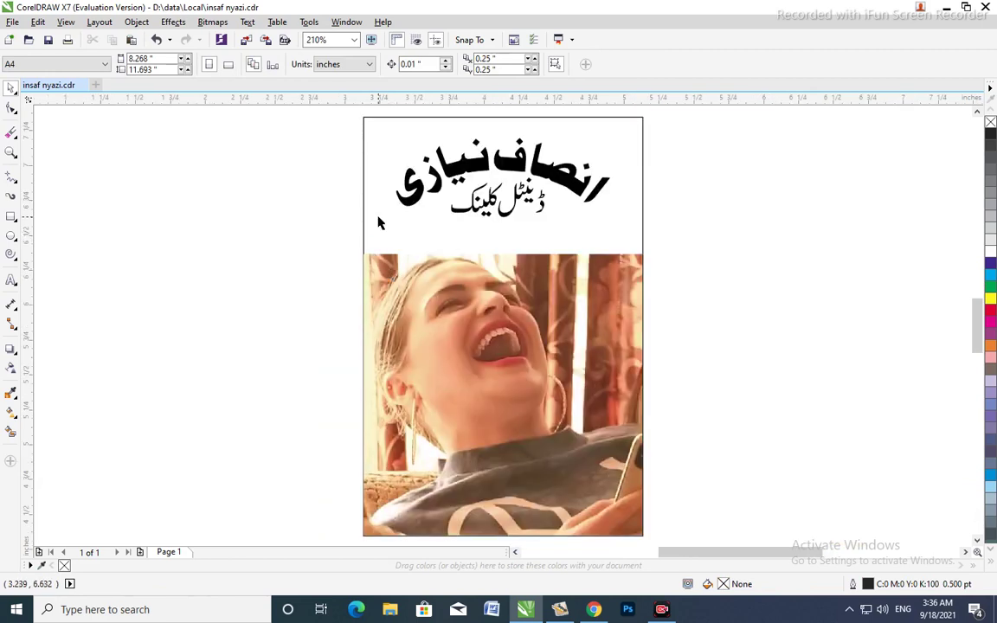
Draw a rectangle covering the header area above the photo
left_click(614, 212)
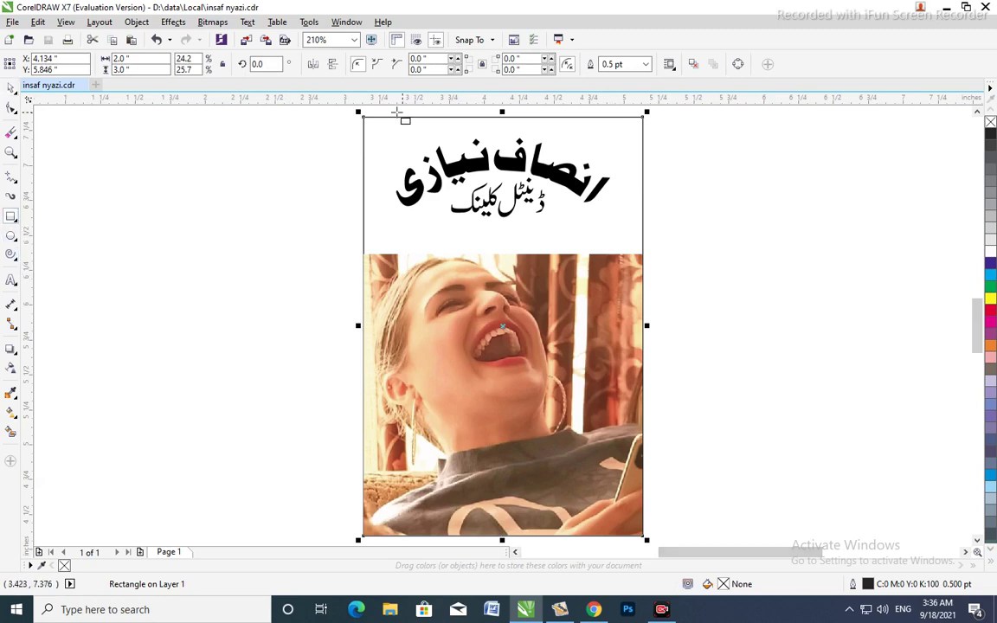
left_click_drag(364, 116, 645, 257)
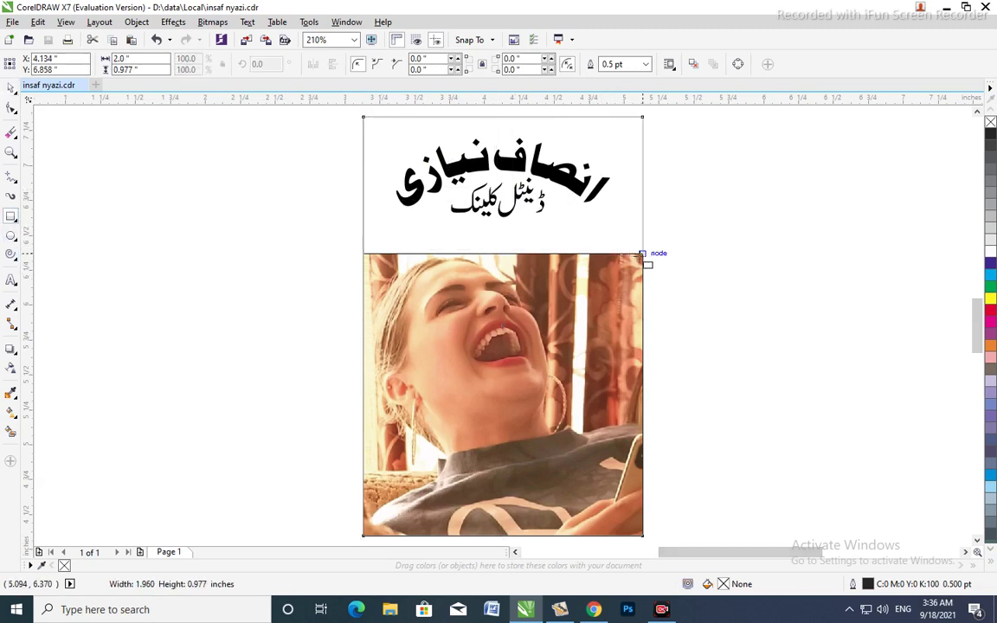
key("z")
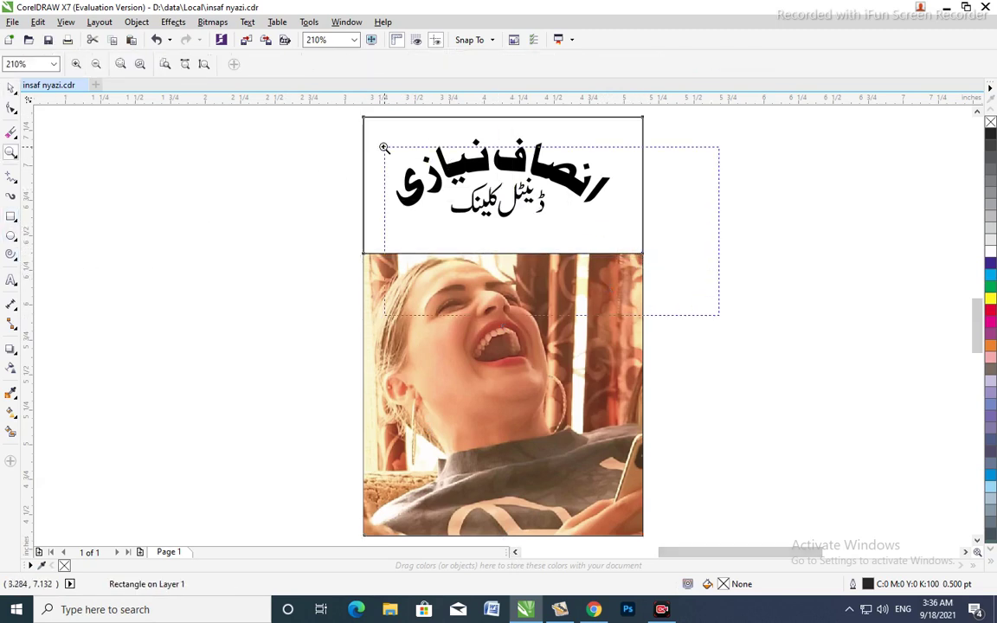
left_click_drag(717, 251, 329, 107)
left_click(991, 243)
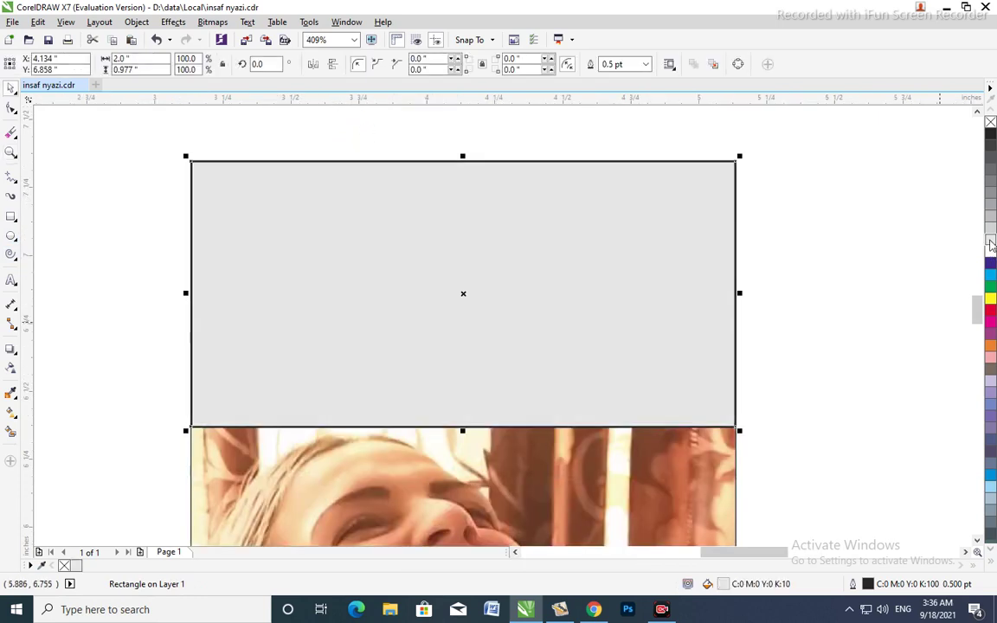
left_click(991, 276)
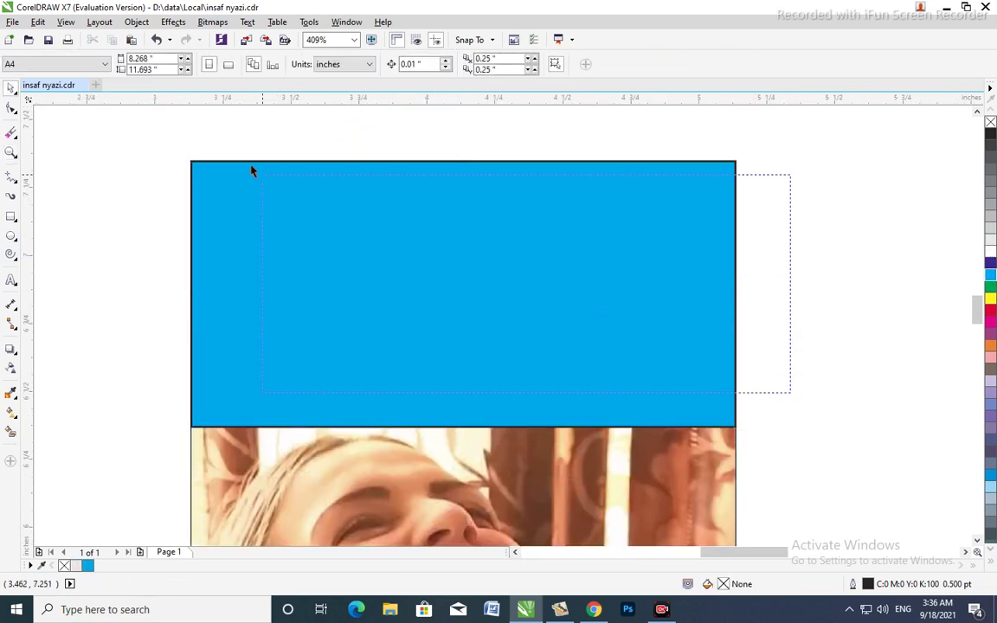
Bring the heading text in front, fill the box green, subtitle white and name yellow
left_click_drag(791, 391, 136, 133)
key("shift+Page_Up")
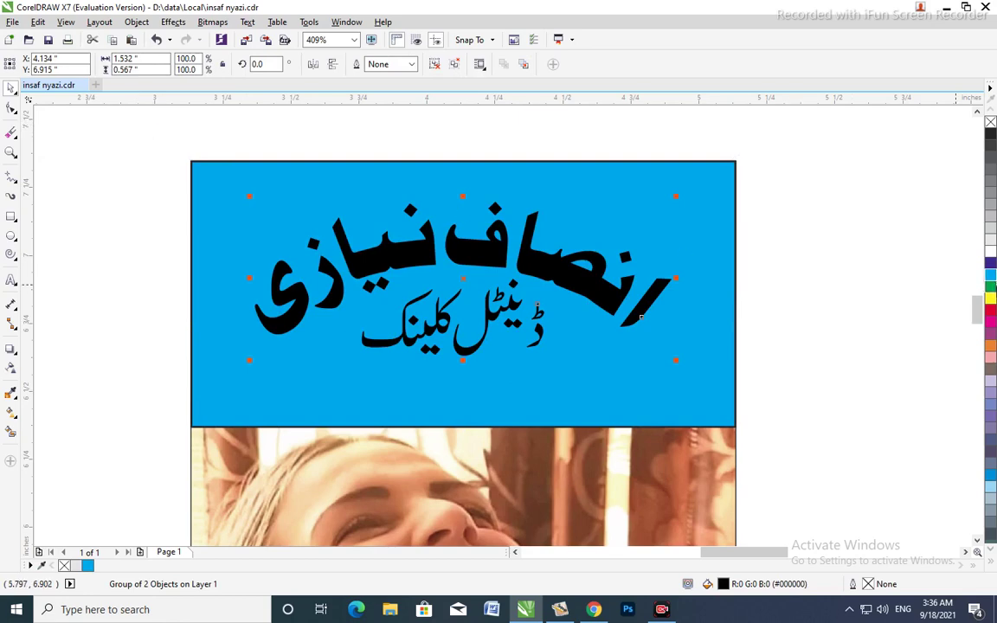
left_click_drag(641, 318, 641, 320)
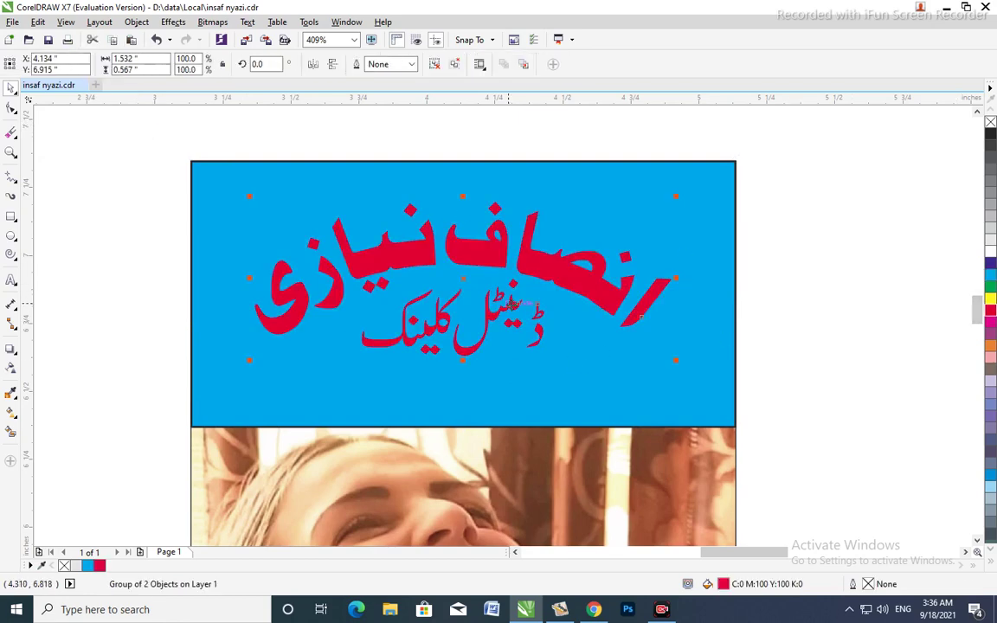
left_click(690, 253)
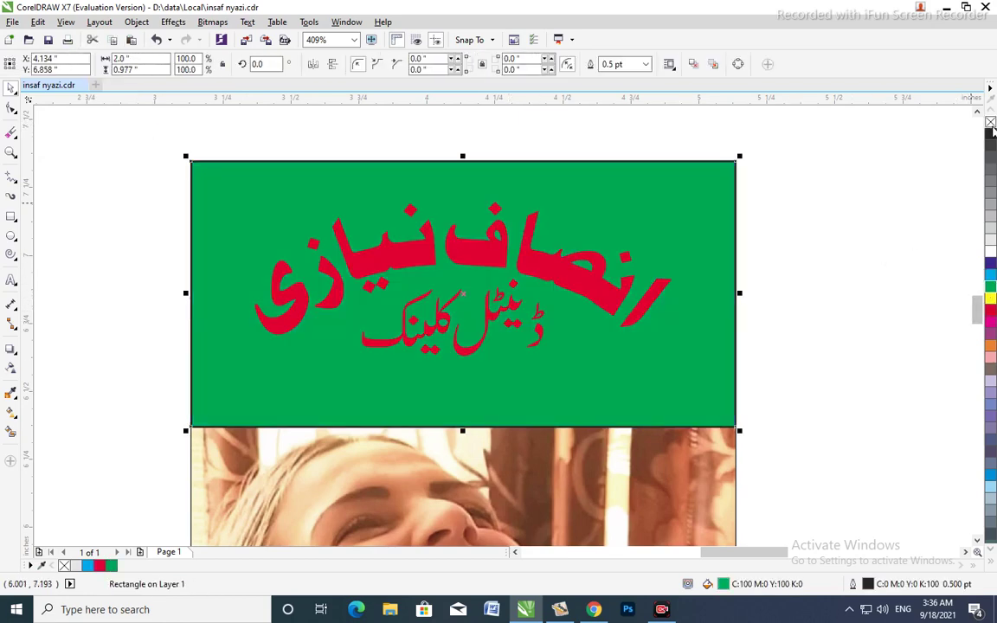
left_click(527, 250)
left_click(992, 253)
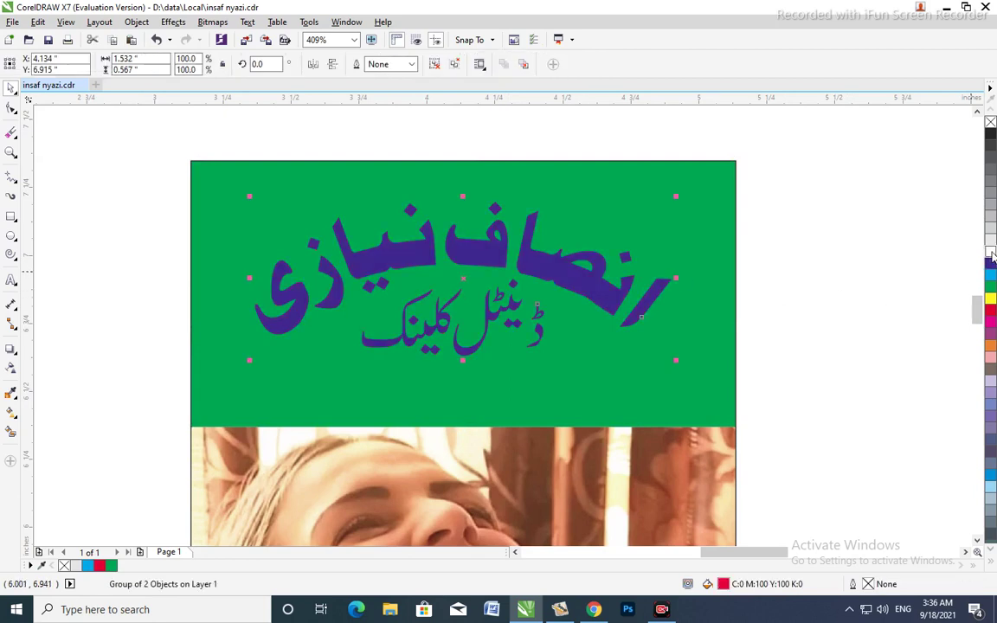
left_click(992, 251)
key("ctrl+q")
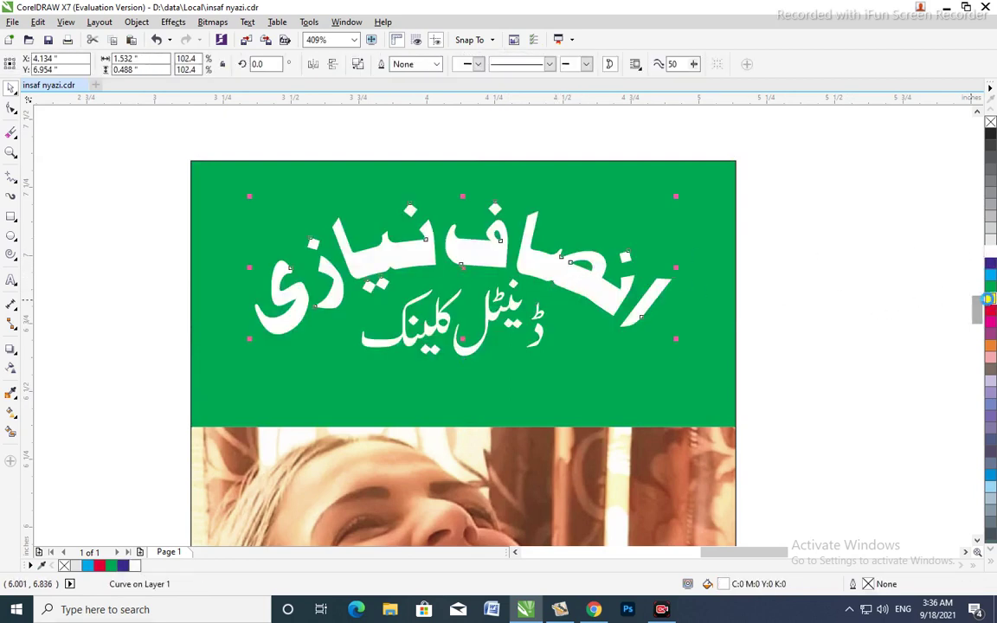
left_click(989, 298)
Group the two heading texts, centre them on the green box and resize to fit
left_click_drag(827, 356, 200, 152)
key("ctrl+g")
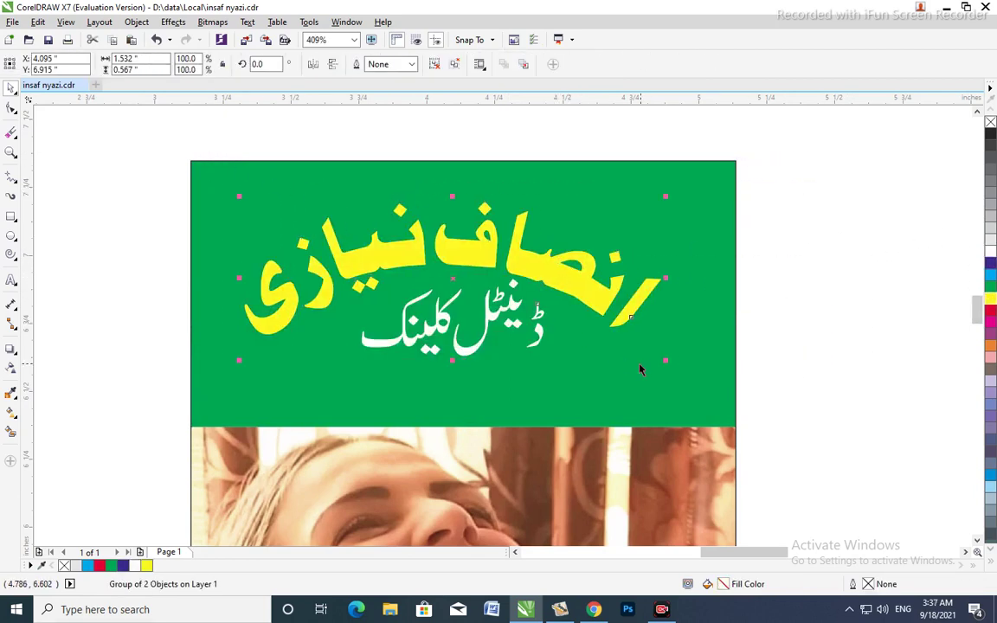
left_click(625, 367, "shift")
key("c")
left_click(651, 314)
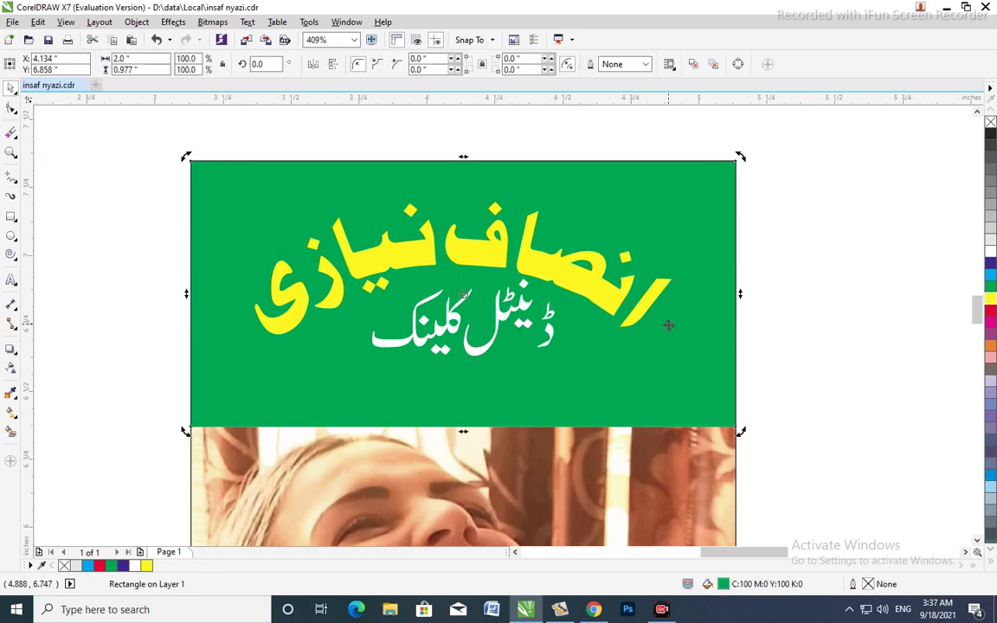
left_click(653, 325)
mouse_move(678, 361)
left_mouse_down()
mouse_move(711, 373)
mouse_move(653, 352)
left_mouse_up()
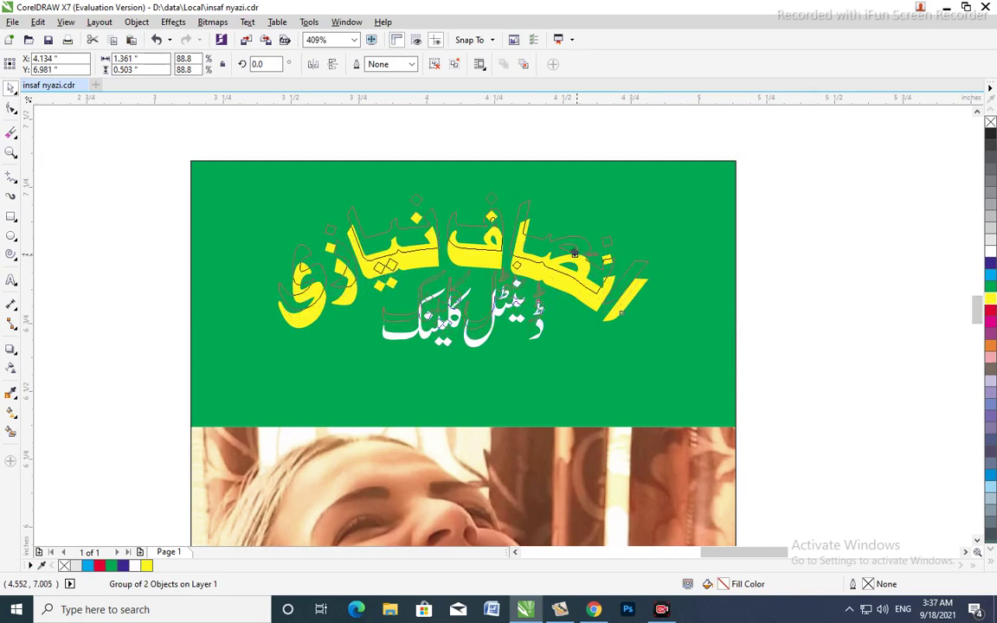
left_click_drag(573, 271, 573, 252)
left_click(705, 336, "shift")
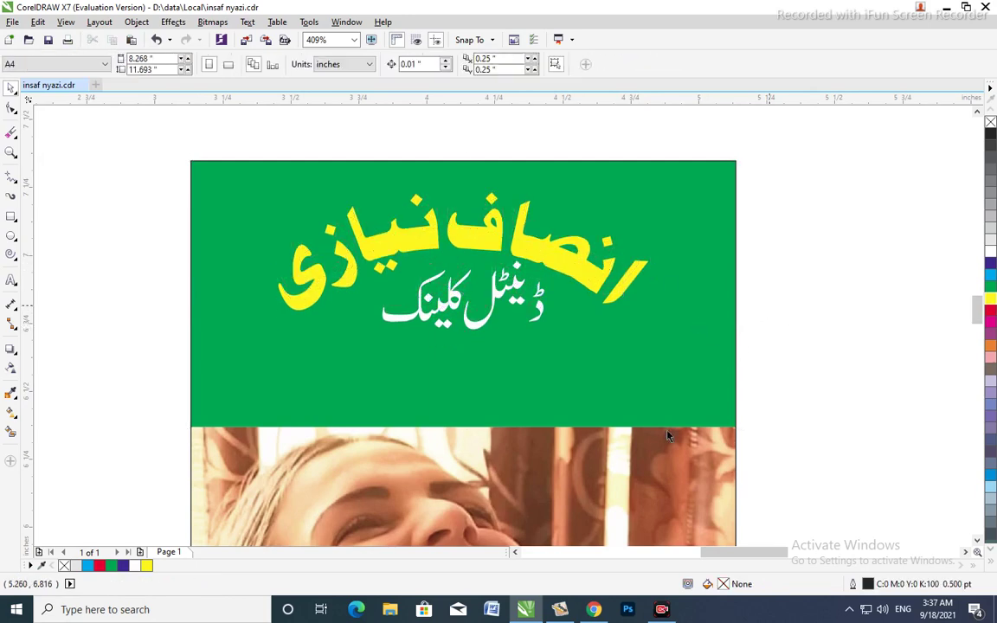
scroll(436, 251, "down", 2)
Draw a box over the photo's lower left and round its corners
left_click(641, 308)
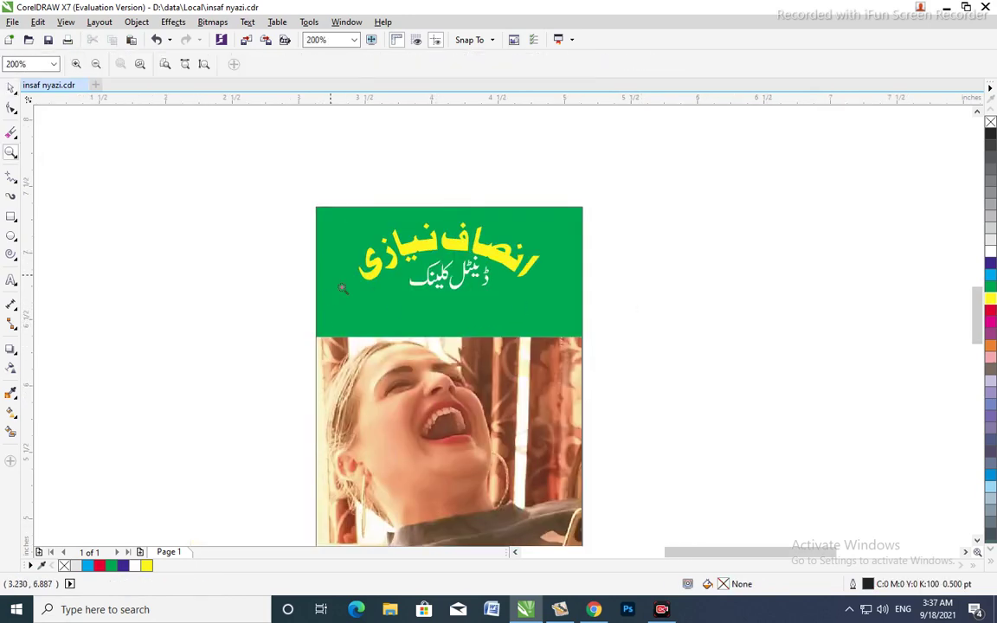
scroll(424, 233, "up", 2)
scroll(424, 234, "down", 2)
key("F2")
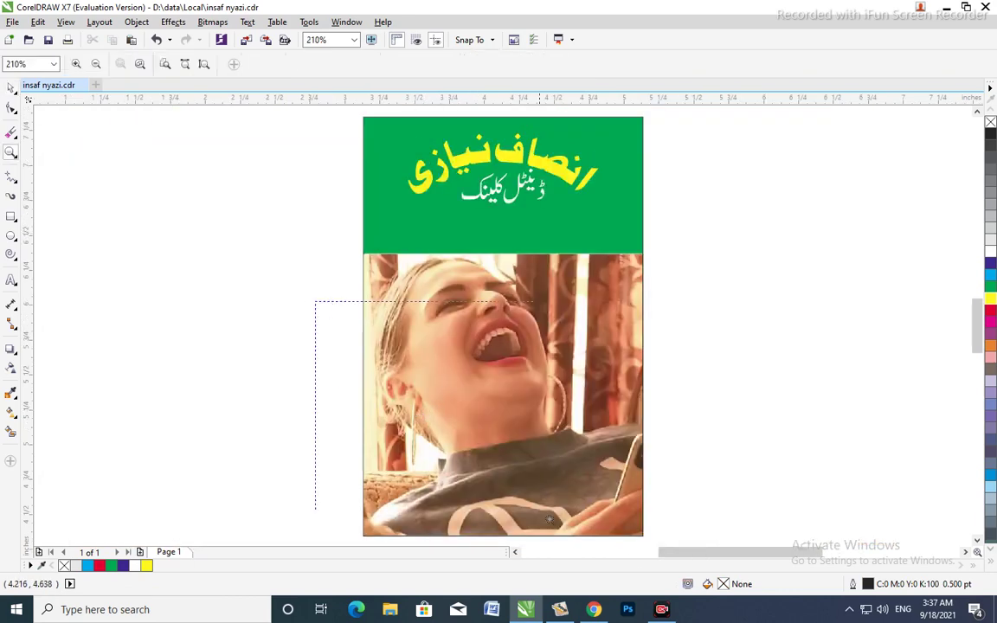
left_click_drag(318, 300, 588, 523)
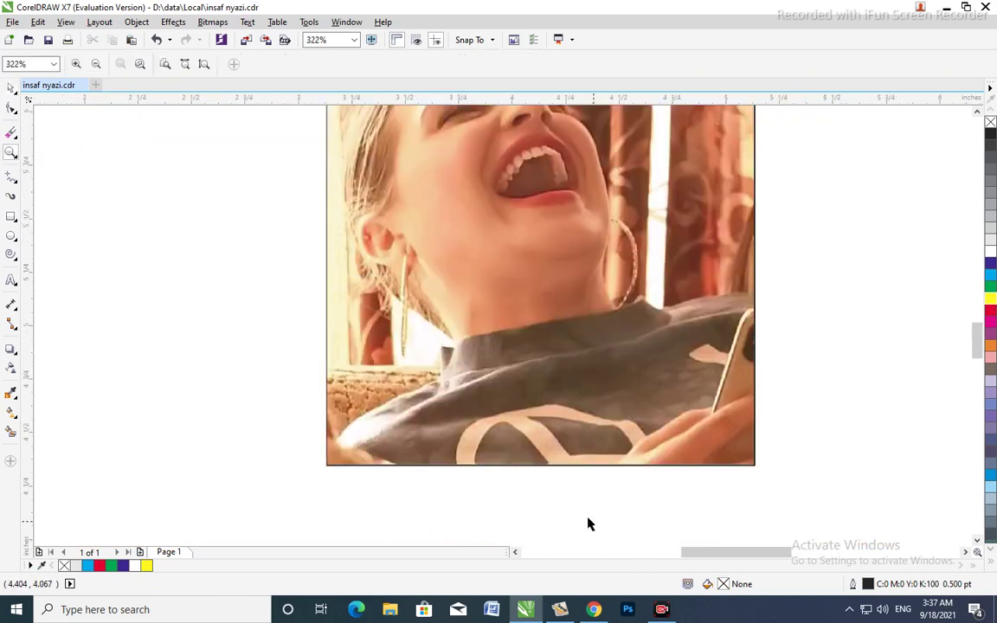
left_click(10, 215)
mouse_move(368, 334)
left_mouse_down()
mouse_move(536, 438)
mouse_move(530, 443)
left_mouse_up()
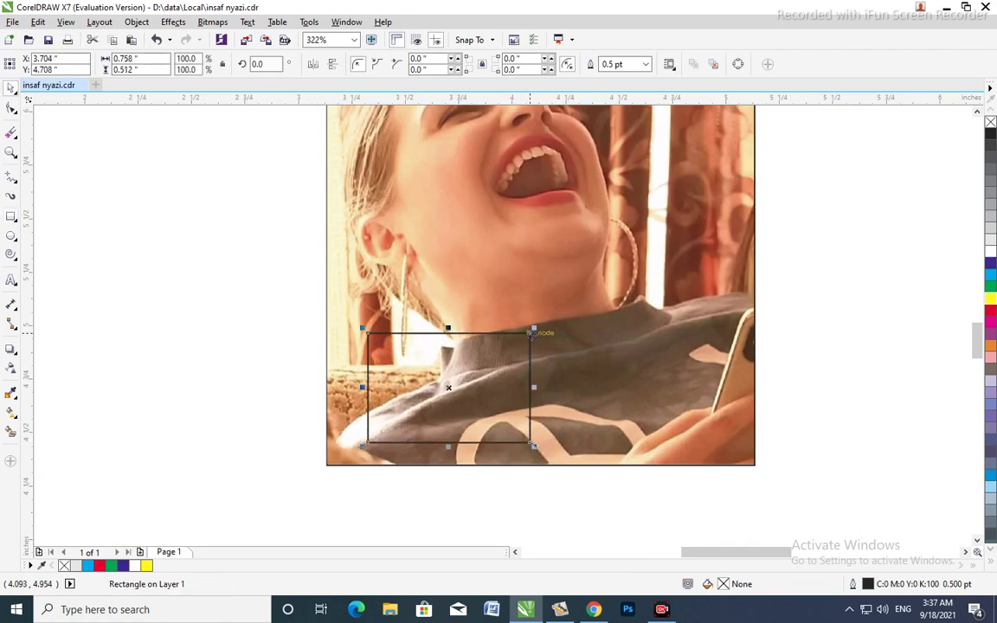
key("F10")
left_click_drag(531, 334, 538, 355)
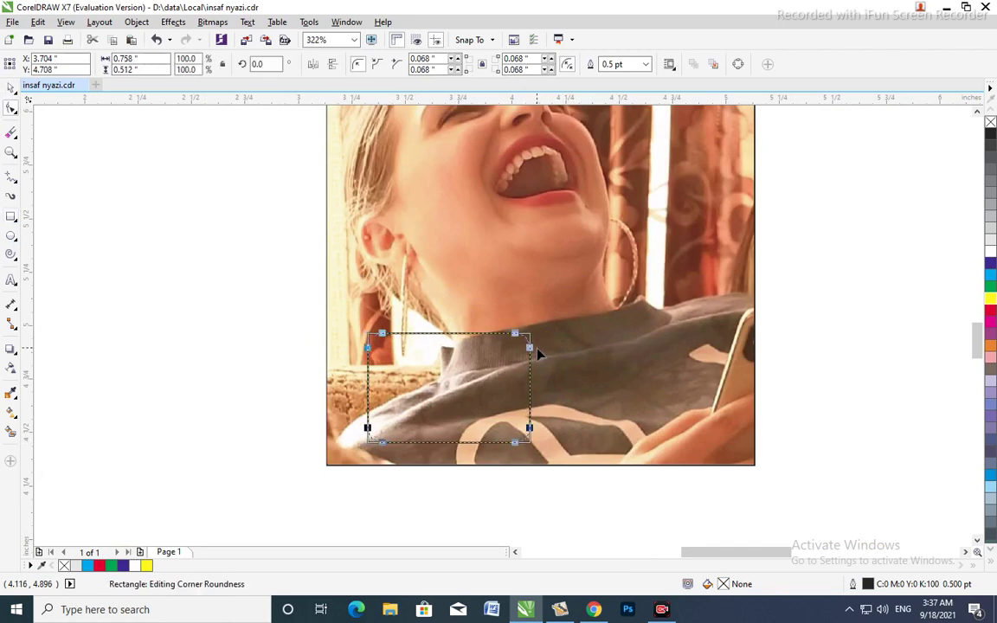
key("space")
Duplicate the rounded box, scale the pair to about three quarters, and add a third copy
left_click_drag(445, 401, 625, 407)
left_click(530, 381, "shift")
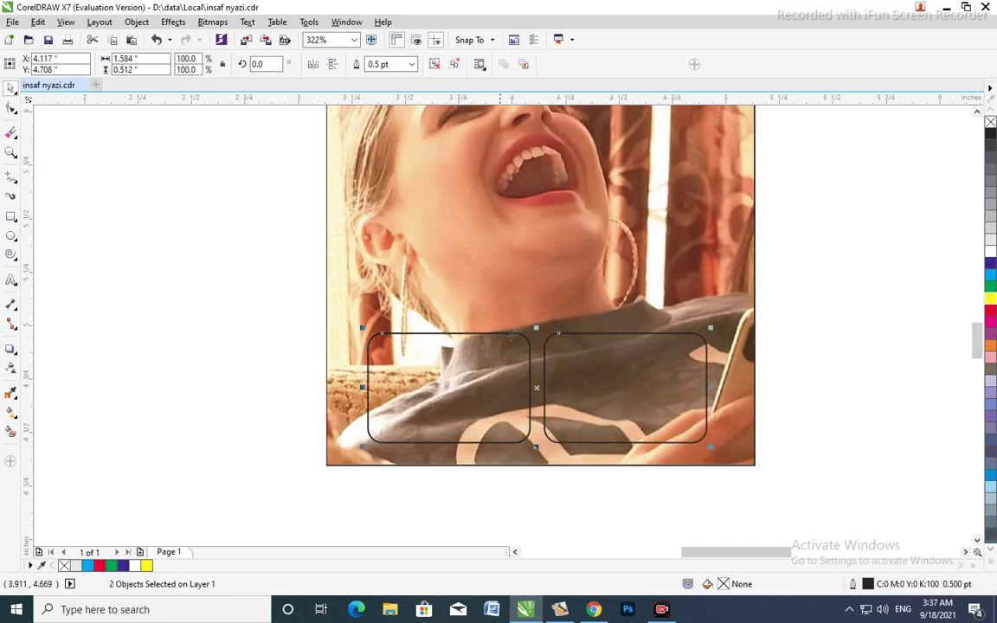
key("ctrl+g")
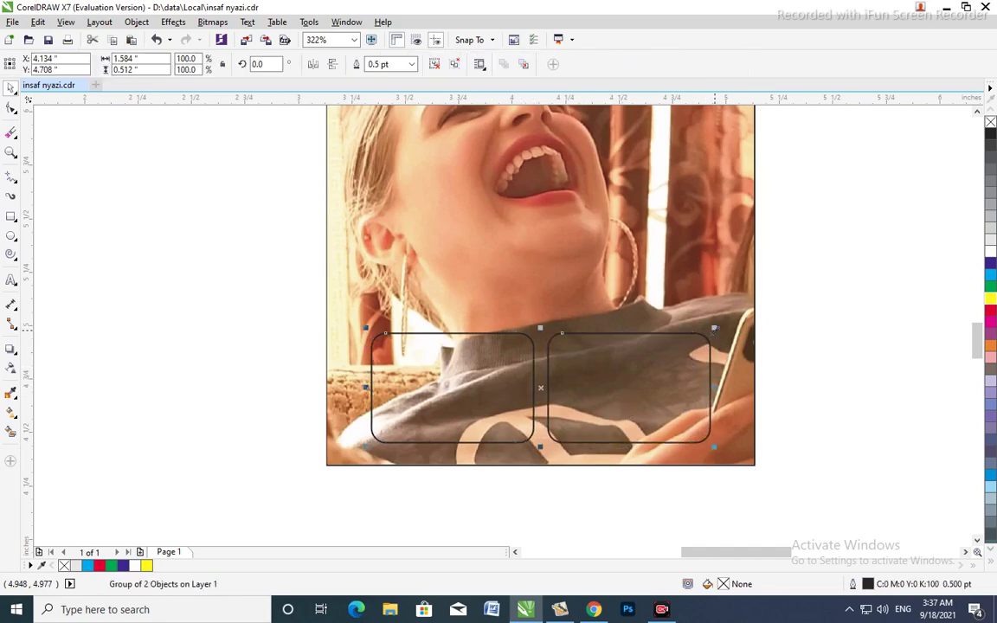
left_click_drag(714, 328, 625, 362)
key("ctrl+u")
left_click_drag(553, 395, 684, 395)
left_click(499, 401, "shift")
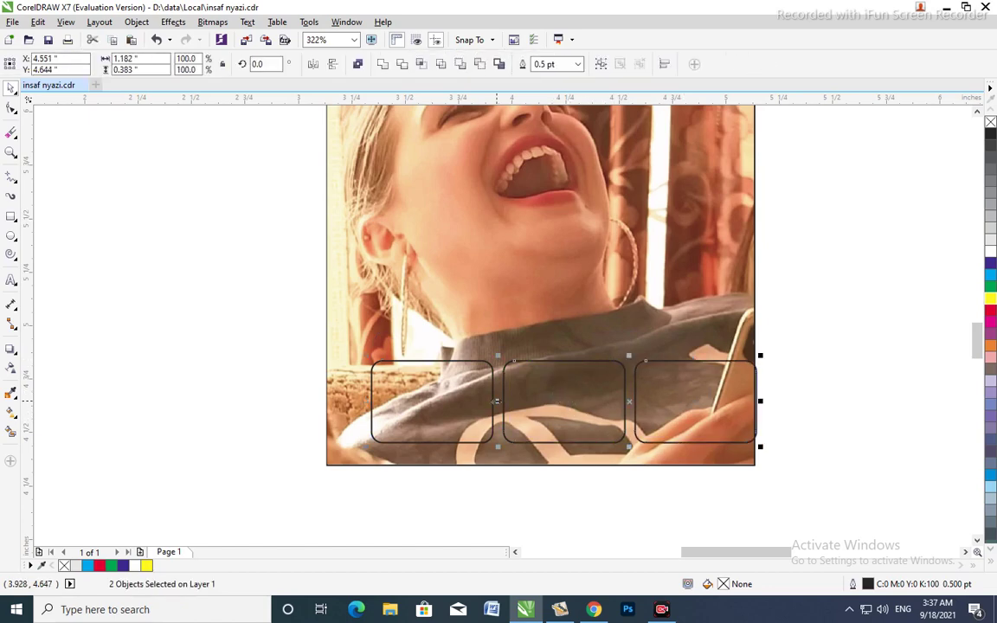
Group the three rounded boxes, settle the row over the photo, then switch to Chrome
left_click_drag(821, 345, 316, 480)
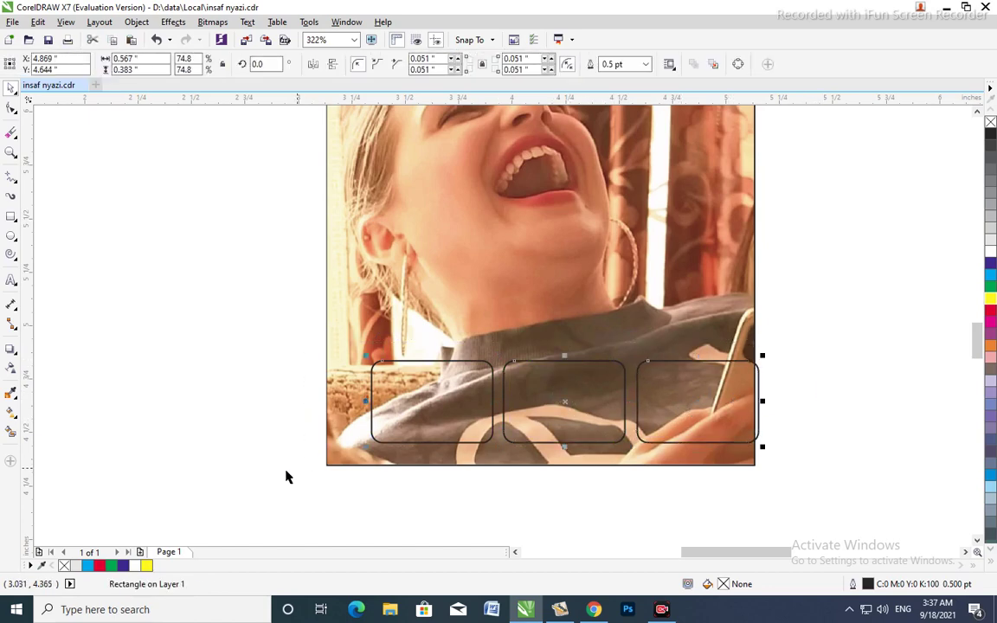
key("ctrl+g")
left_click_drag(525, 400, 501, 401)
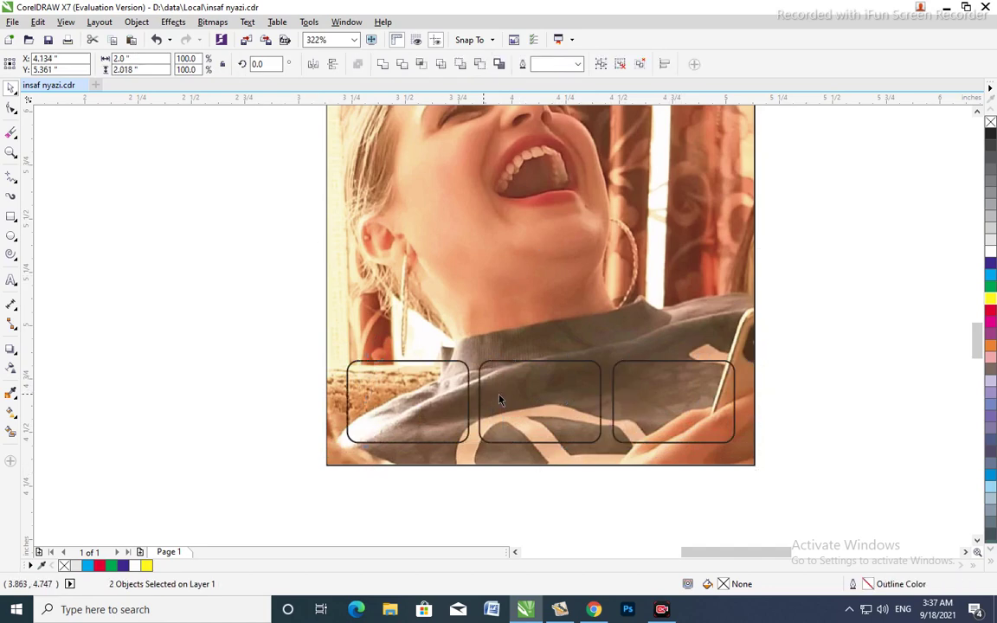
key("Down")
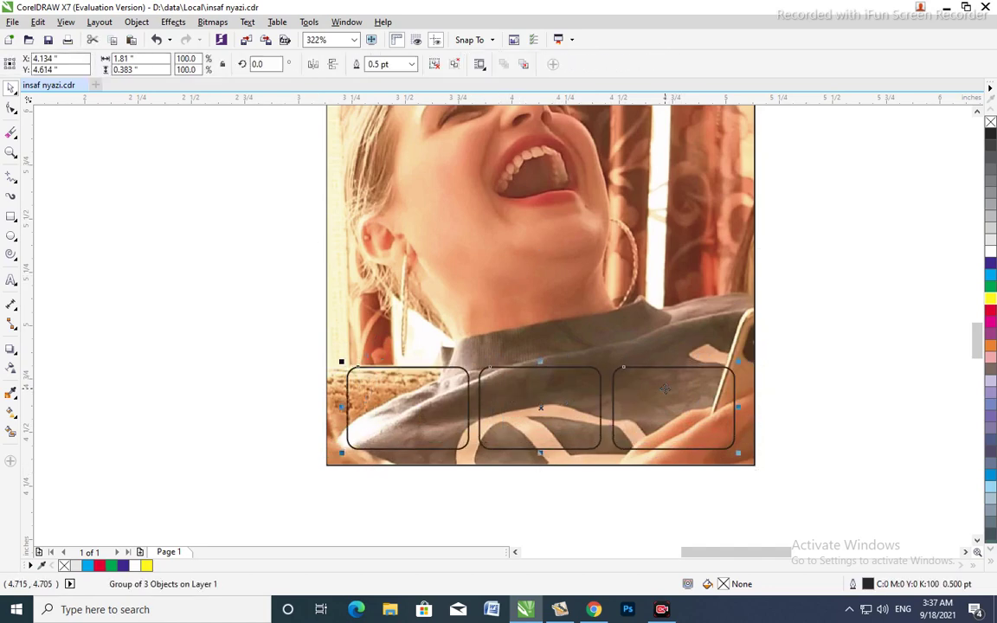
key("Up")
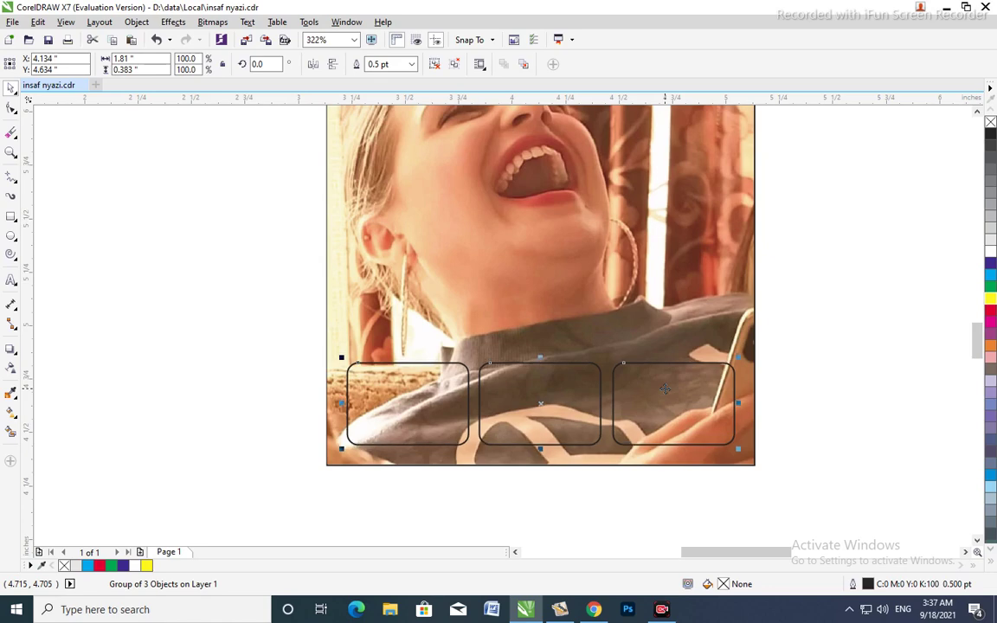
left_click(652, 276, "shift")
key("Escape")
key("F4")
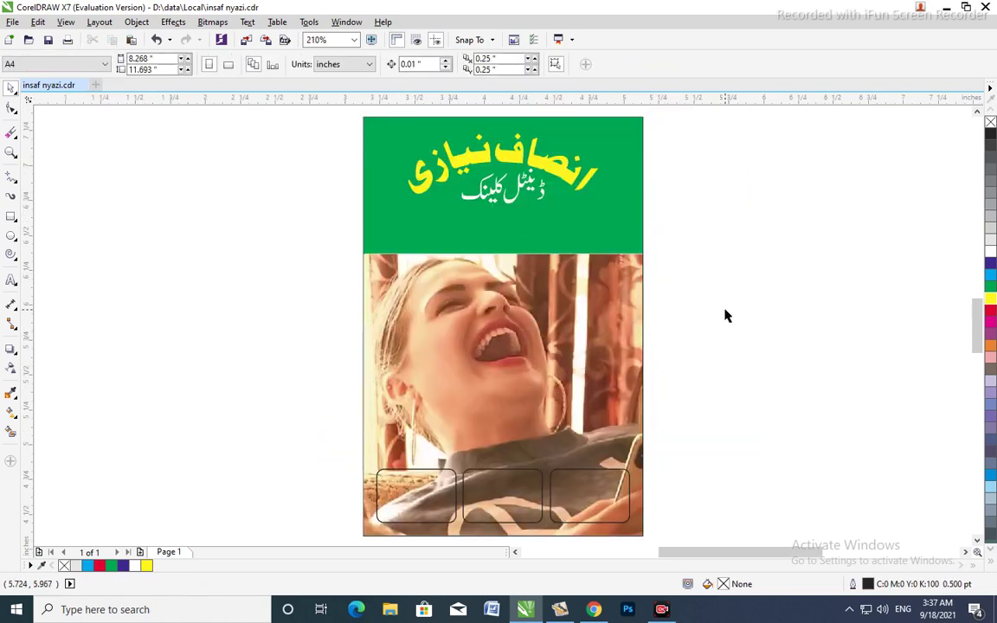
key("alt+Tab")
Open a new Chrome tab on the Google home page via 'go', then switch to InPage
left_click(594, 608)
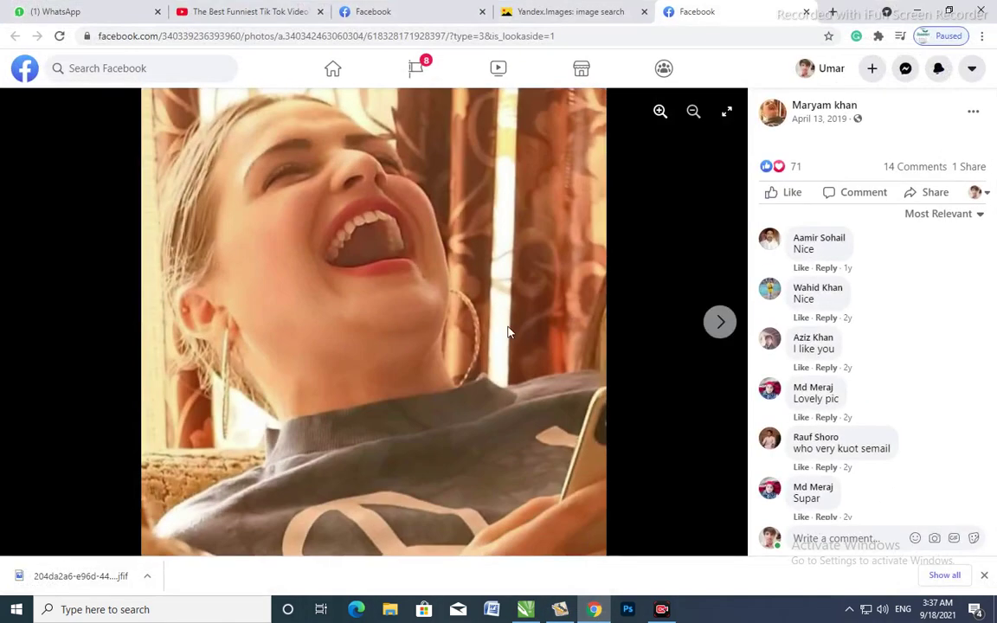
left_click(571, 11)
left_click(833, 11)
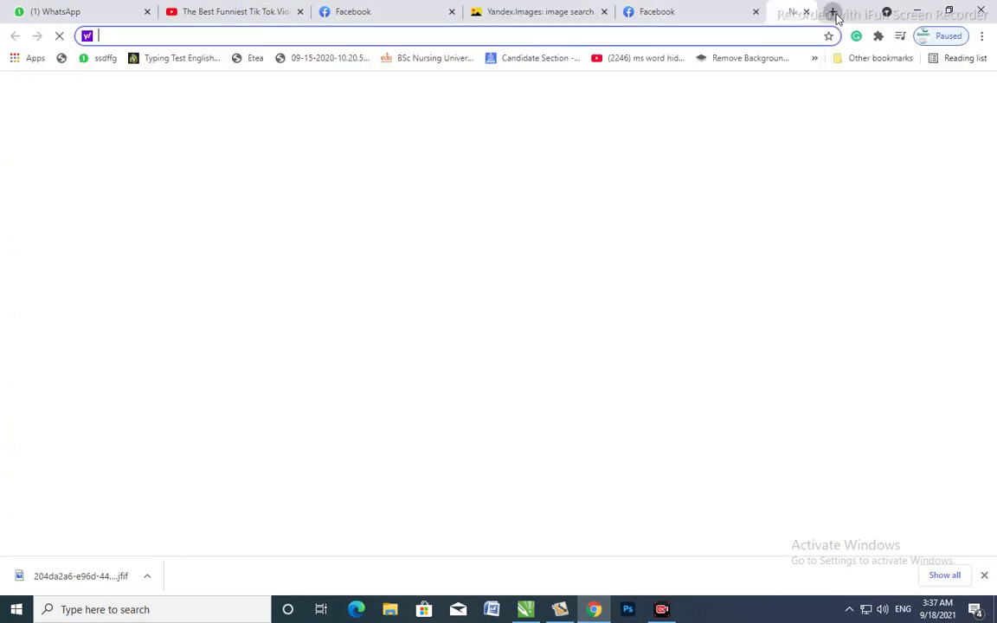
type("go")
key("Return")
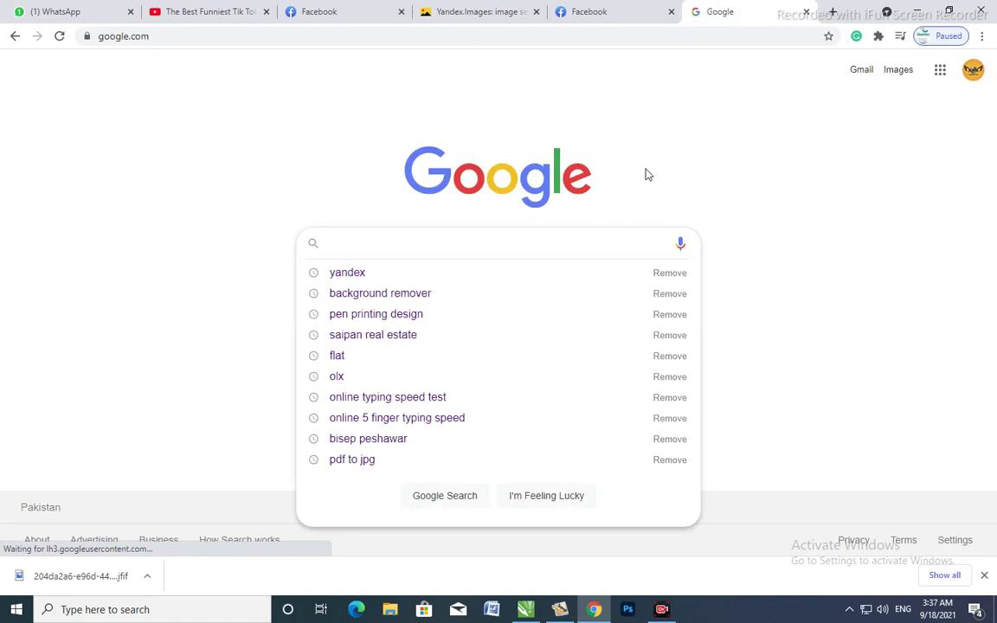
key("alt+Tab")
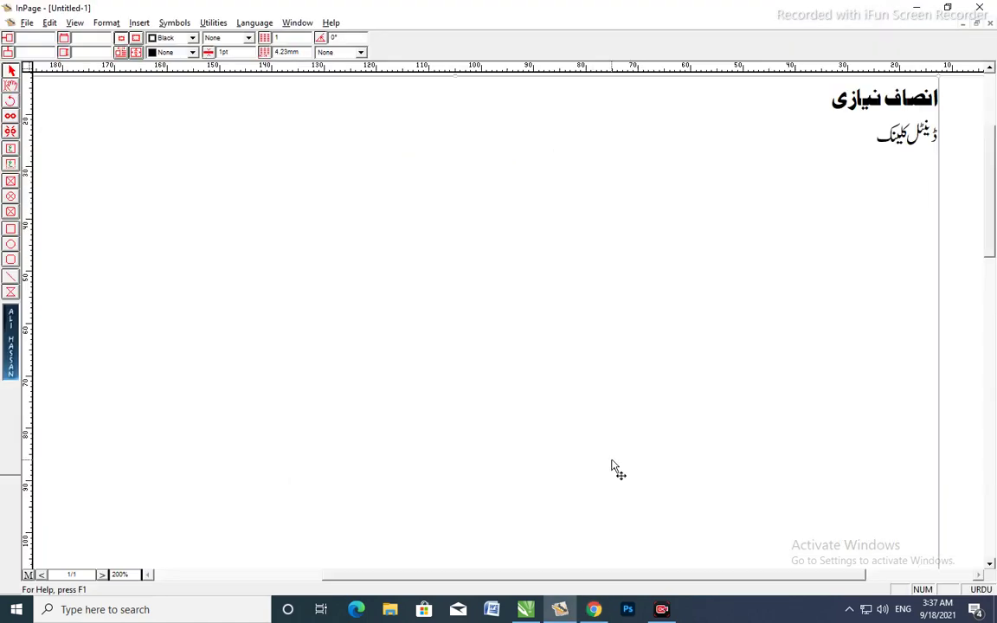
Switch from InPage back to the Google home page in Chrome
key("alt+Tab")
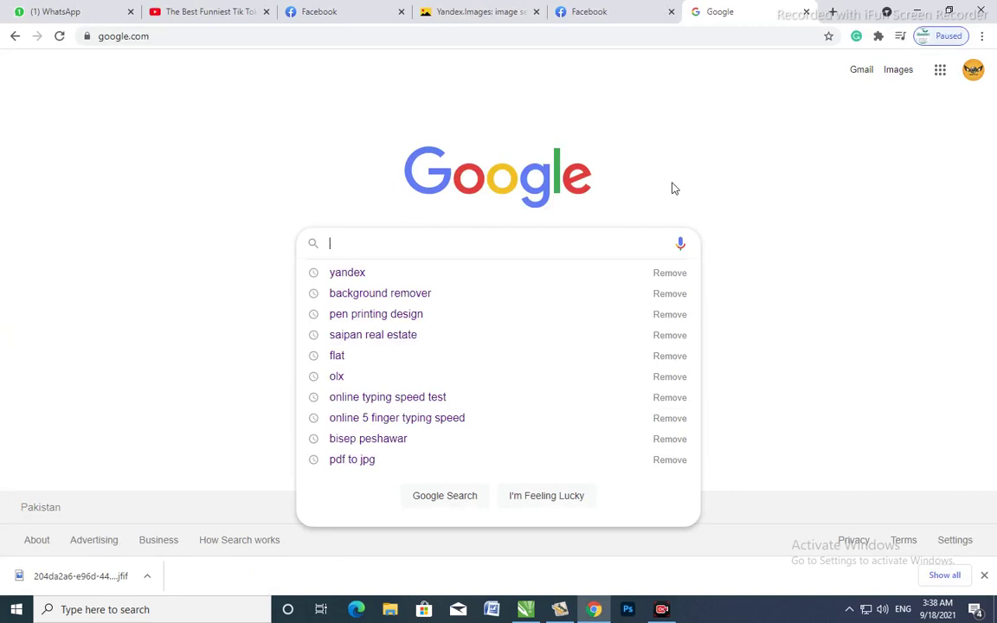
Search Google for 'dresses plant picture' and show the image results
type("sses")
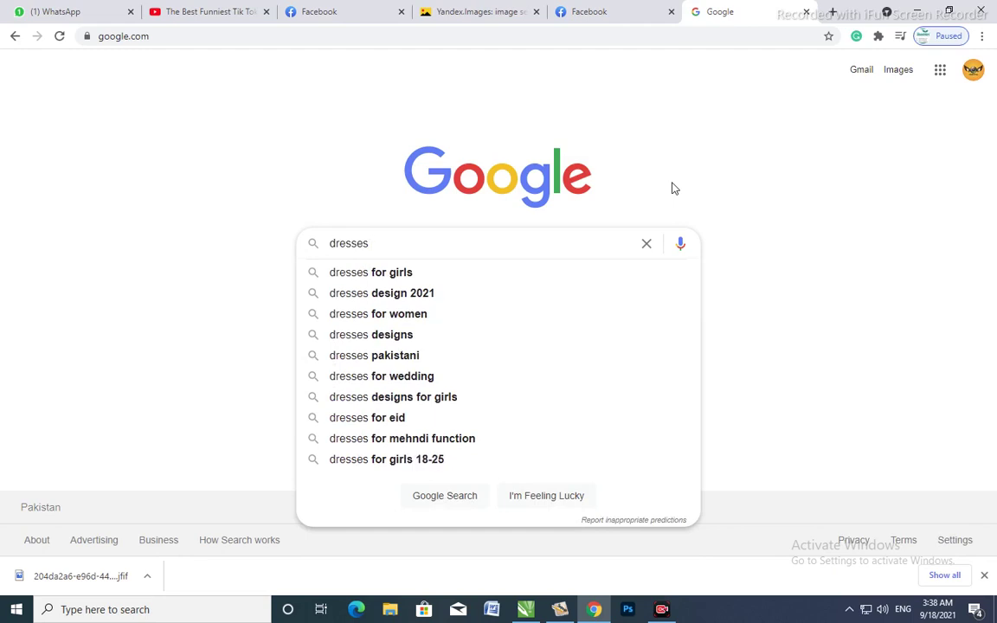
type(" plant p")
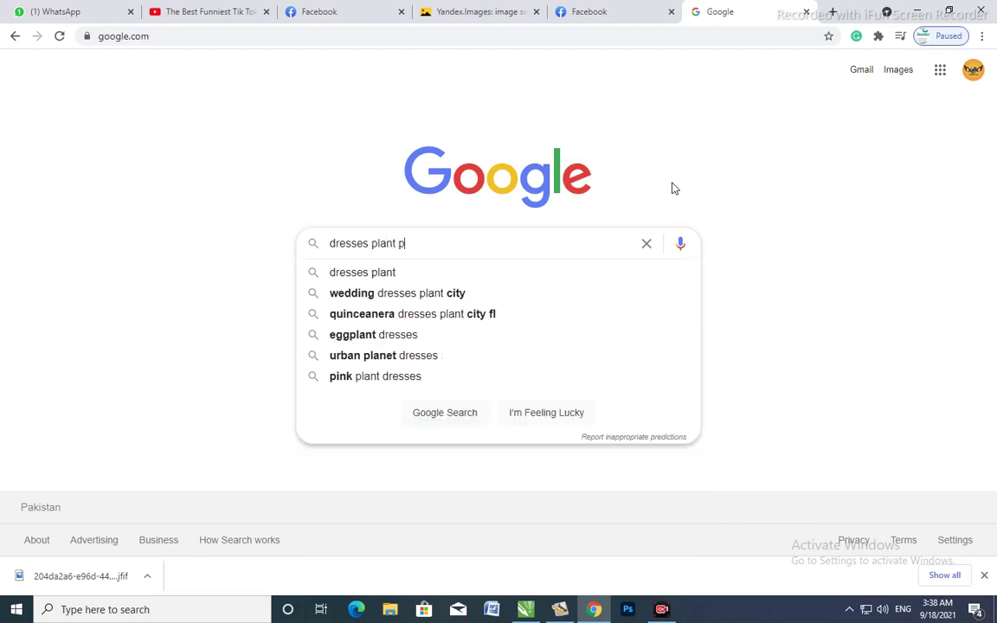
type("icture")
key("Return")
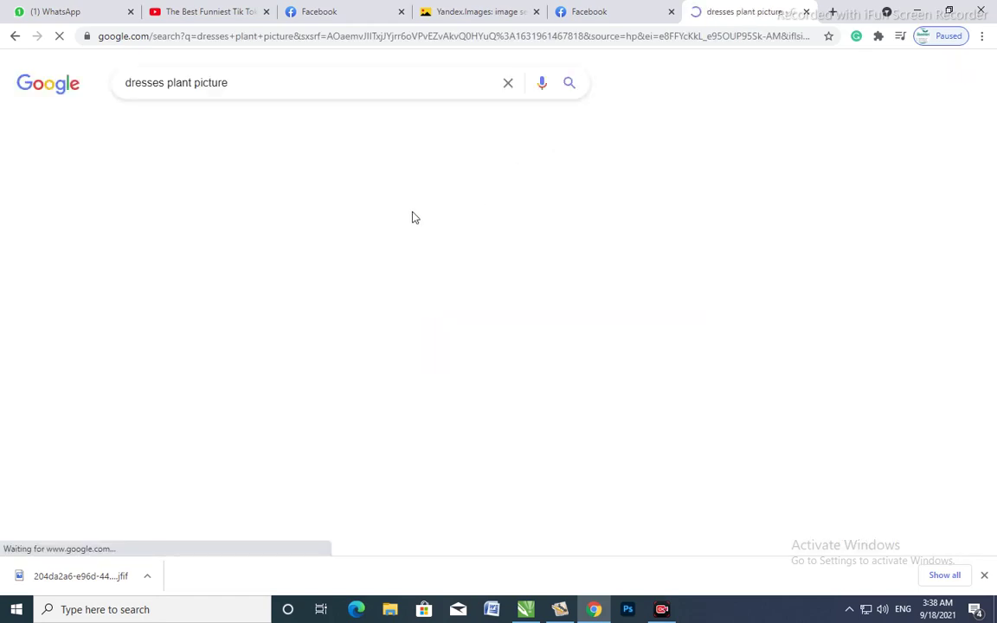
left_click(201, 130)
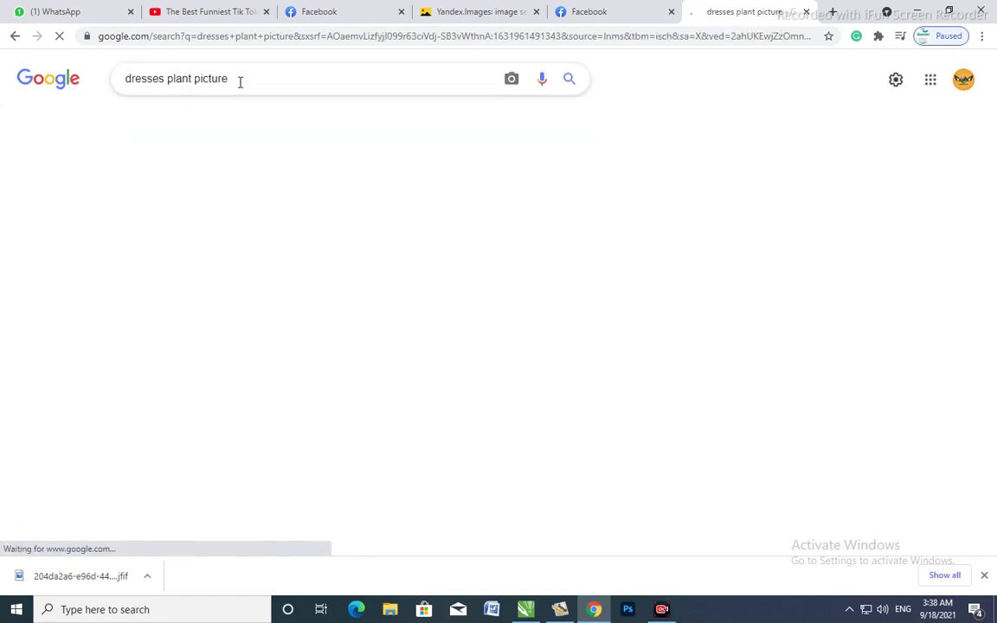
Replace the image search query with 'dental png' and run it
key("ctrl+a")
left_click(239, 81)
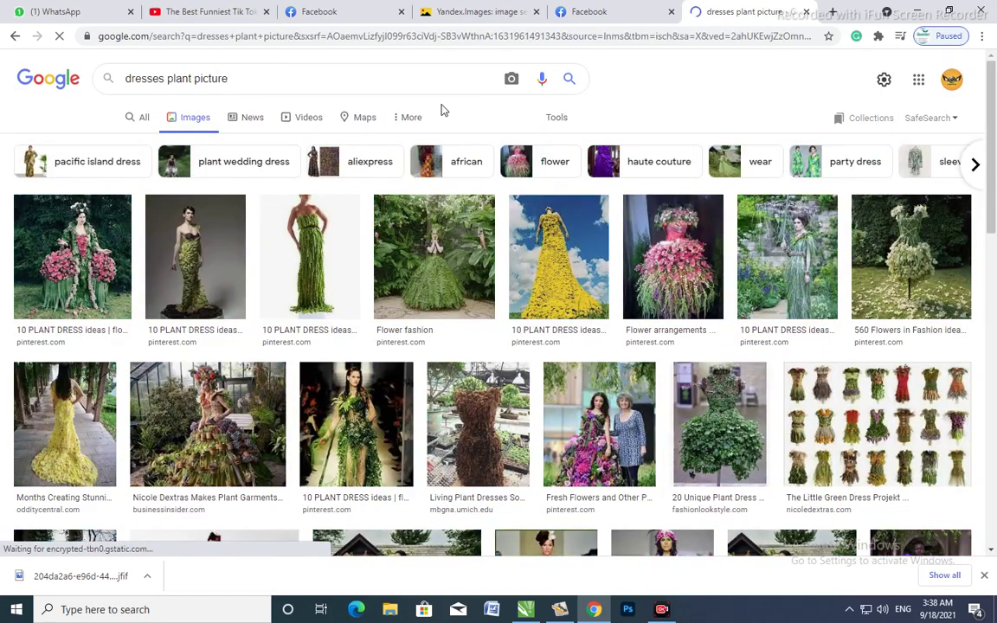
key("ctrl+a")
type("thee")
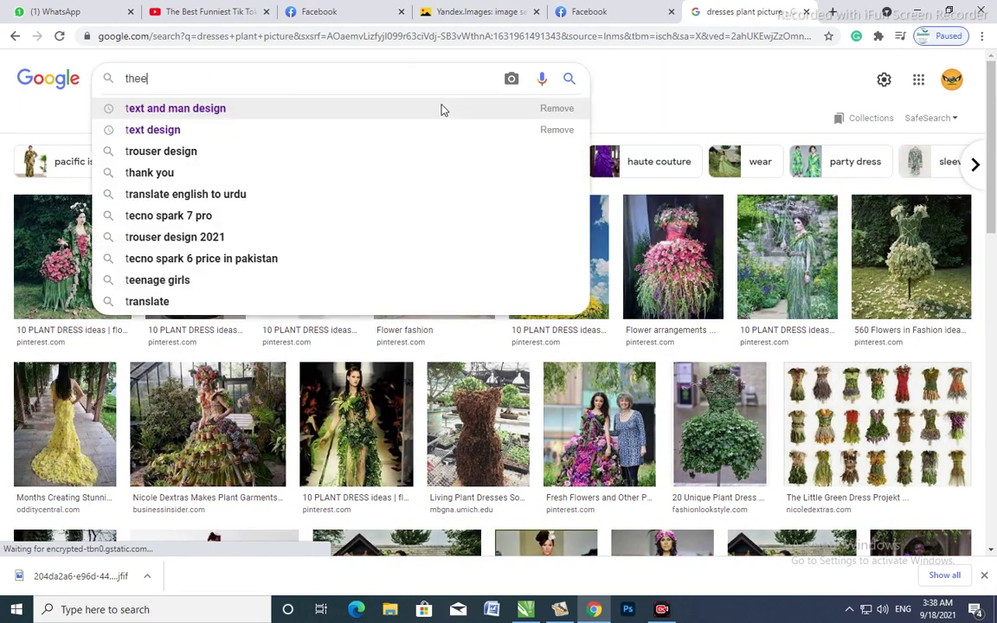
type("t")
key("ctrl+a")
type("denta")
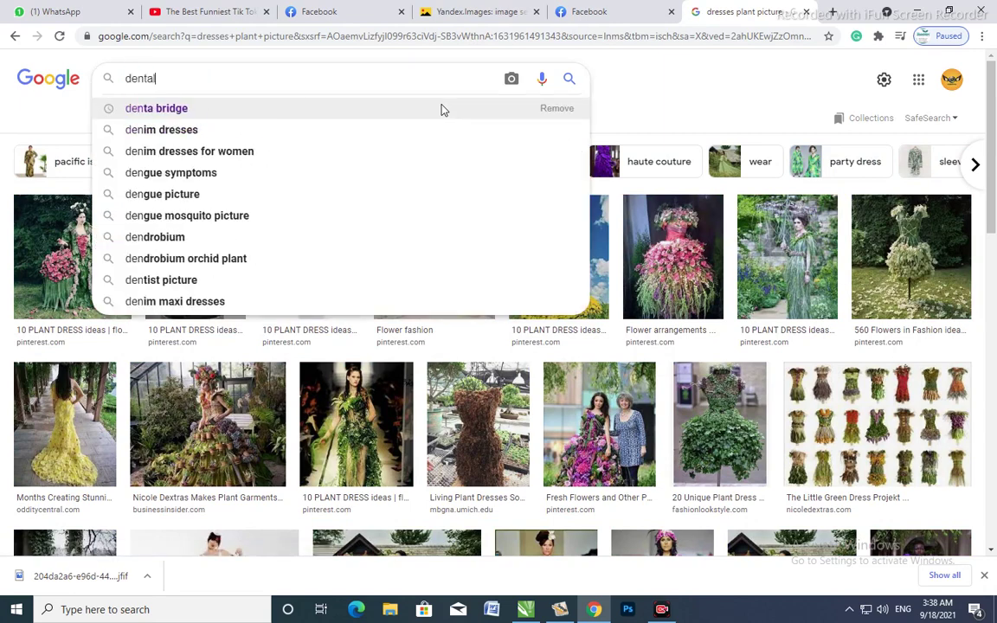
type("l png")
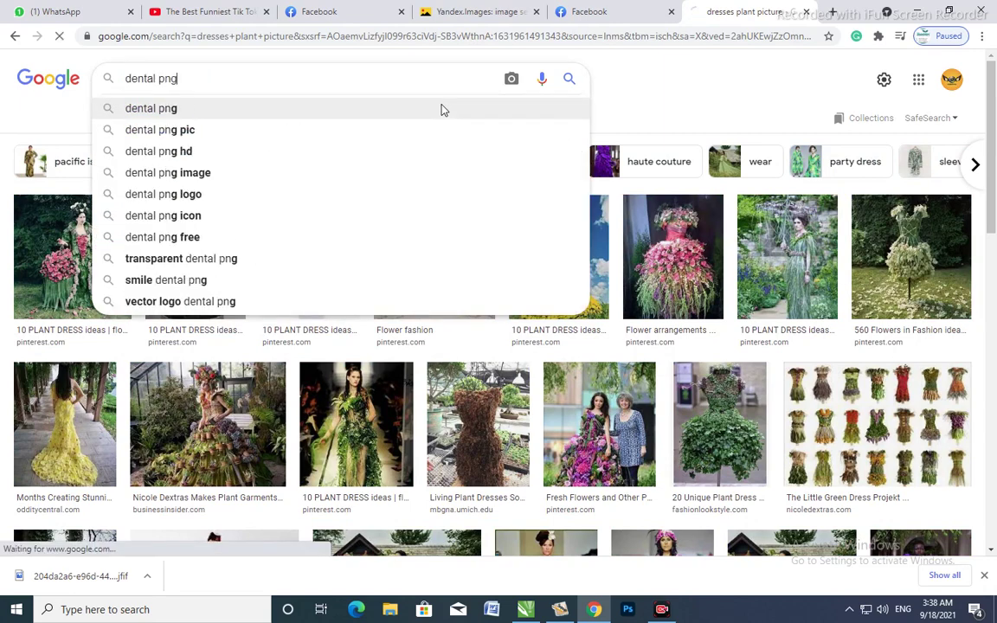
key("Return")
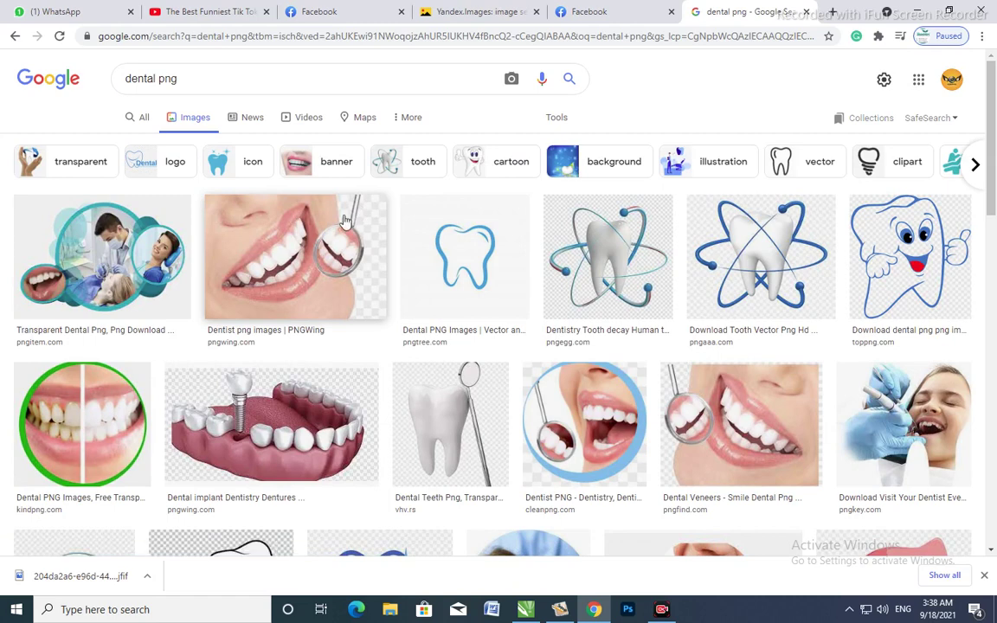
Save a related dental implant PNG from Google Images and drag it onto the CorelDRAW card
scroll(289, 365, "down", 1)
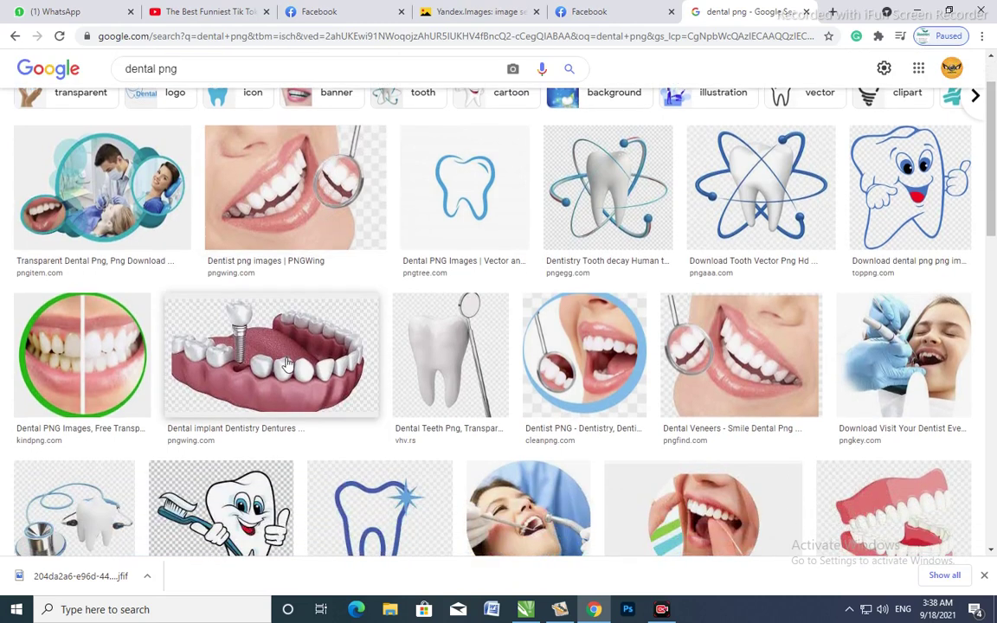
scroll(288, 365, "down", 1)
left_click(281, 305)
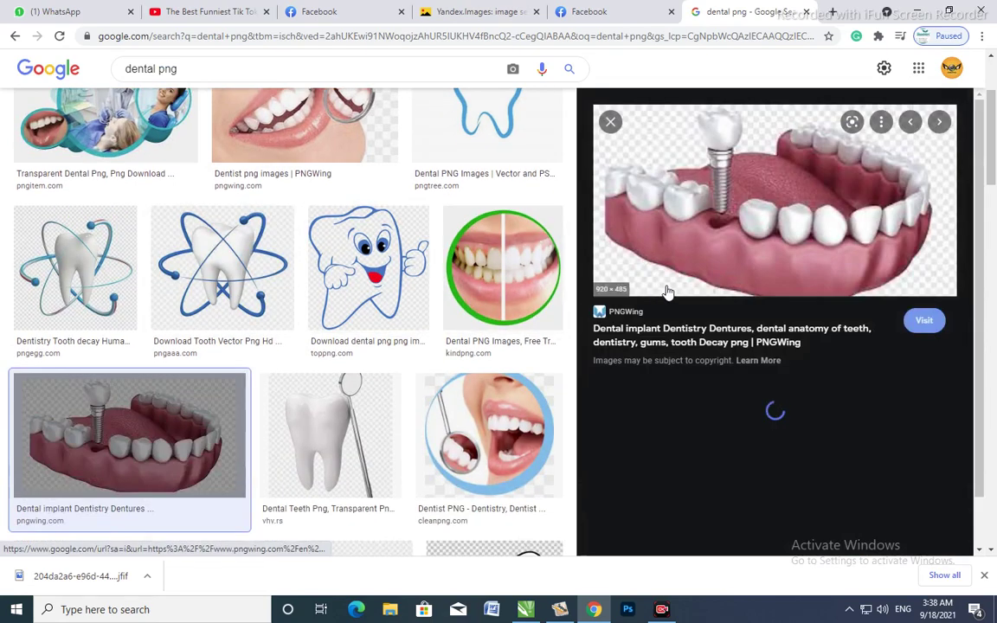
scroll(678, 279, "down", 4)
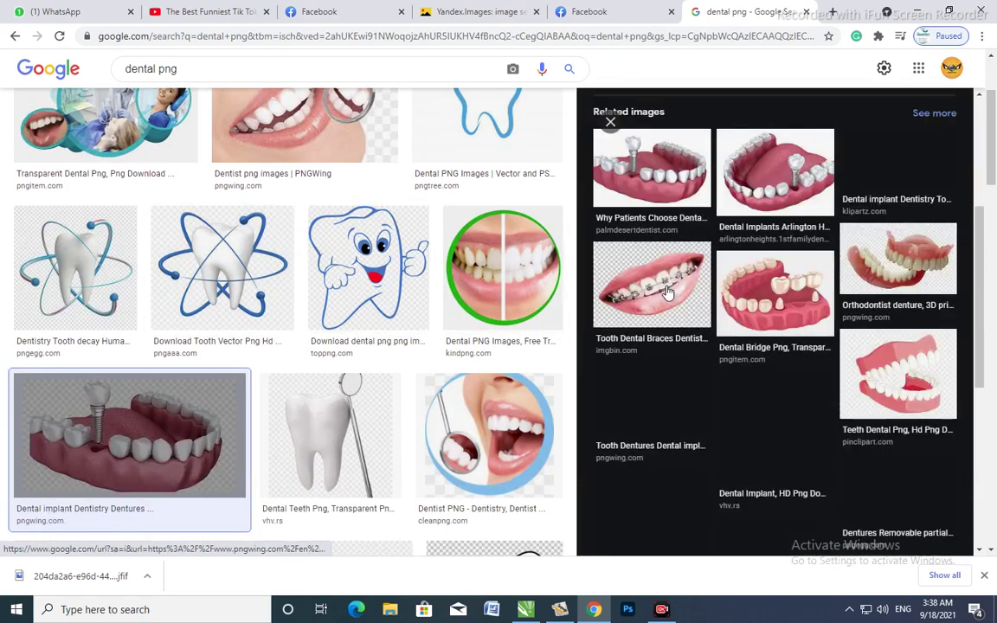
left_click(683, 177)
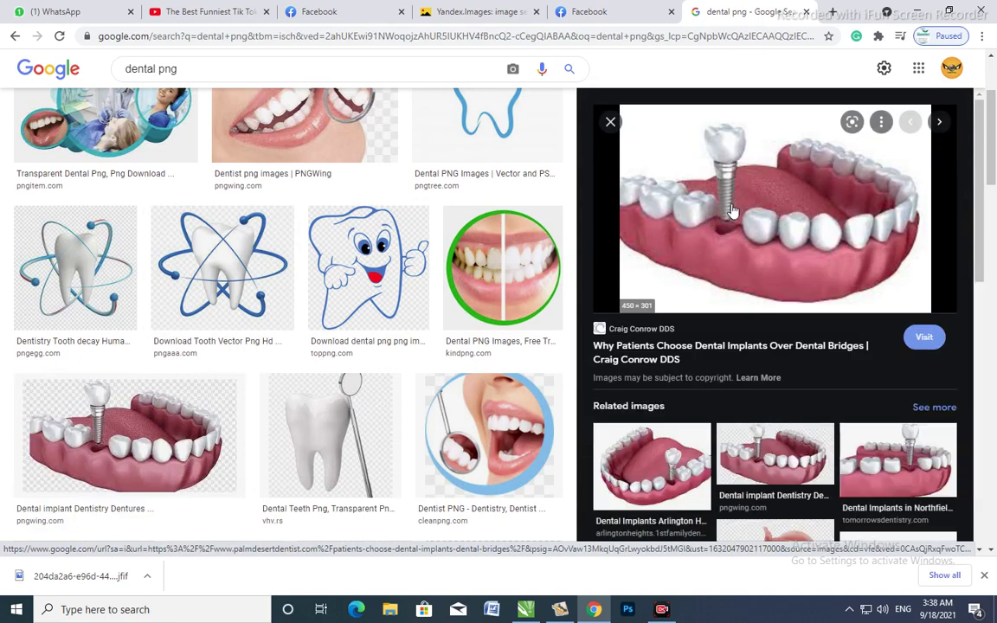
right_click(727, 195)
left_click(699, 307)
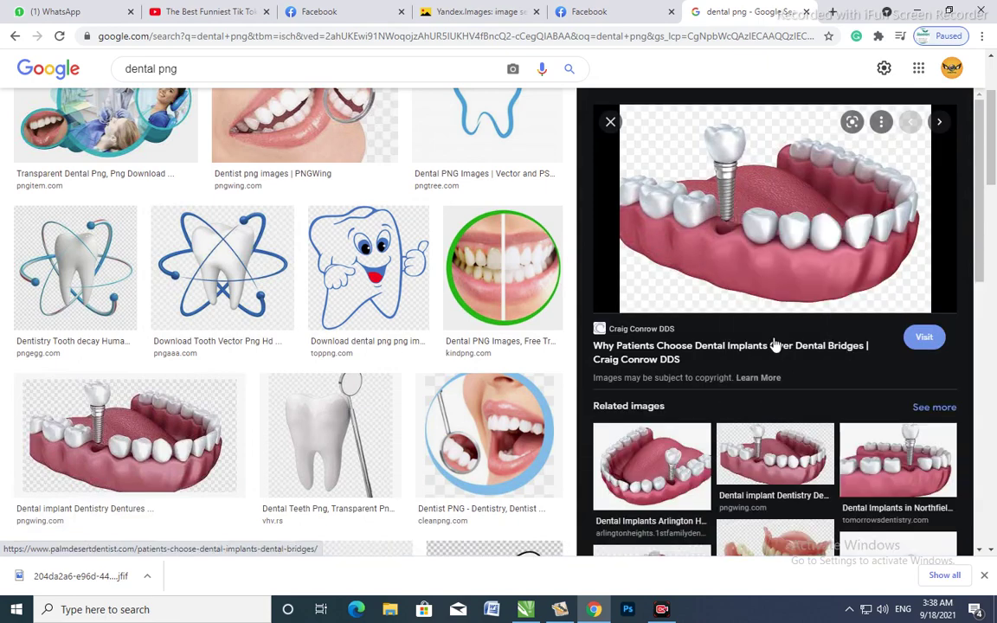
key("Return")
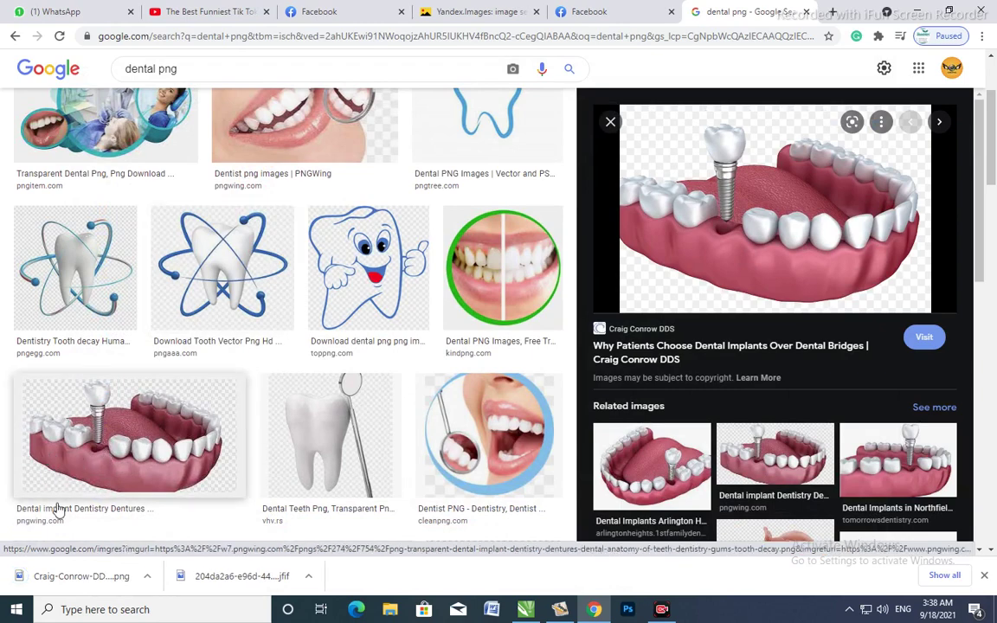
mouse_move(62, 578)
left_mouse_down()
mouse_move(197, 571)
mouse_move(533, 615)
mouse_move(558, 349)
left_mouse_up()
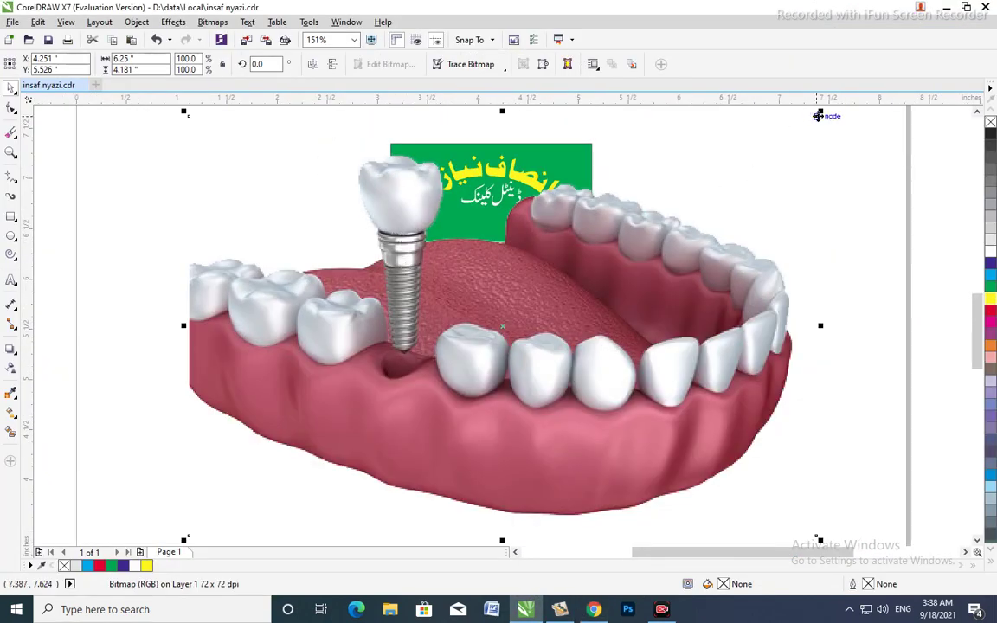
Shrink the implant picture and try placing it inside the rounded boxes, then undo that placement
left_click_drag(821, 113, 554, 291)
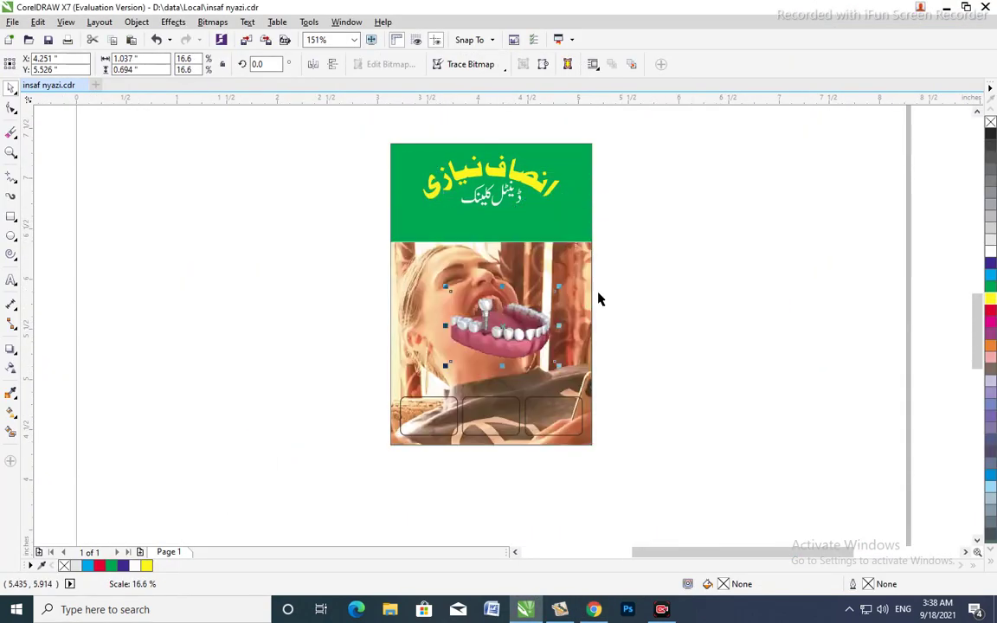
key("z")
left_click(498, 390)
key("space")
right_click(510, 223)
left_click(528, 226)
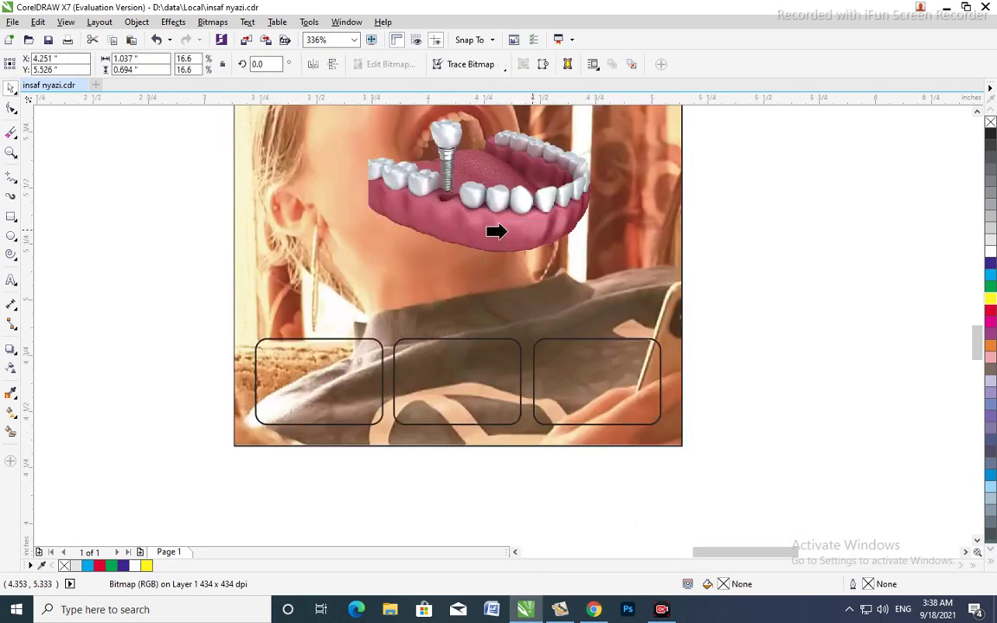
left_click(339, 400)
key("ctrl+z")
PowerClip the implant image inside the first rounded box and shrink it to fit
left_click(388, 346)
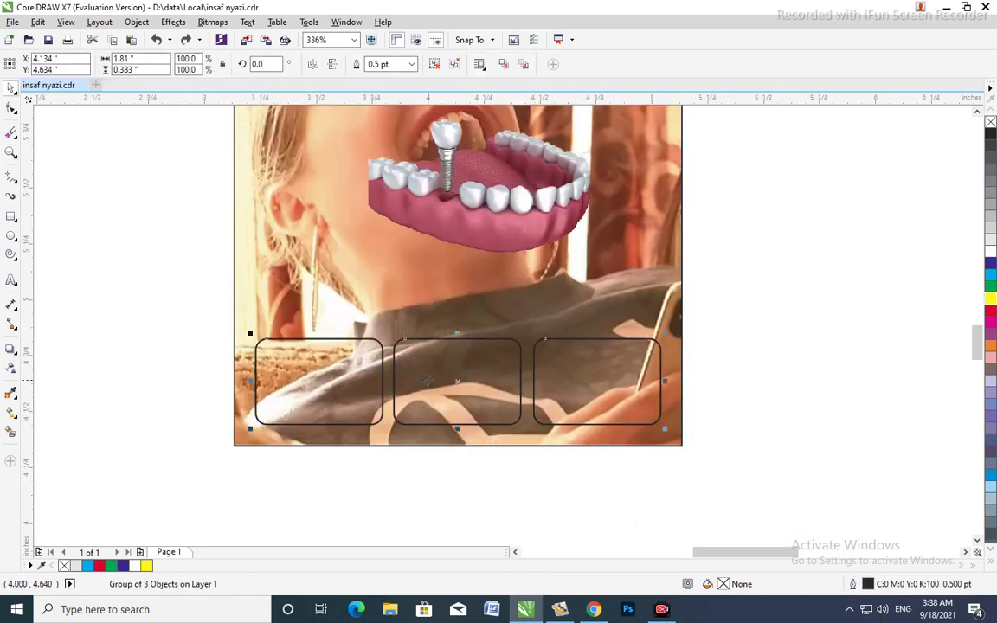
key("ctrl+u")
left_click(472, 194)
right_click(471, 196)
left_click(485, 202)
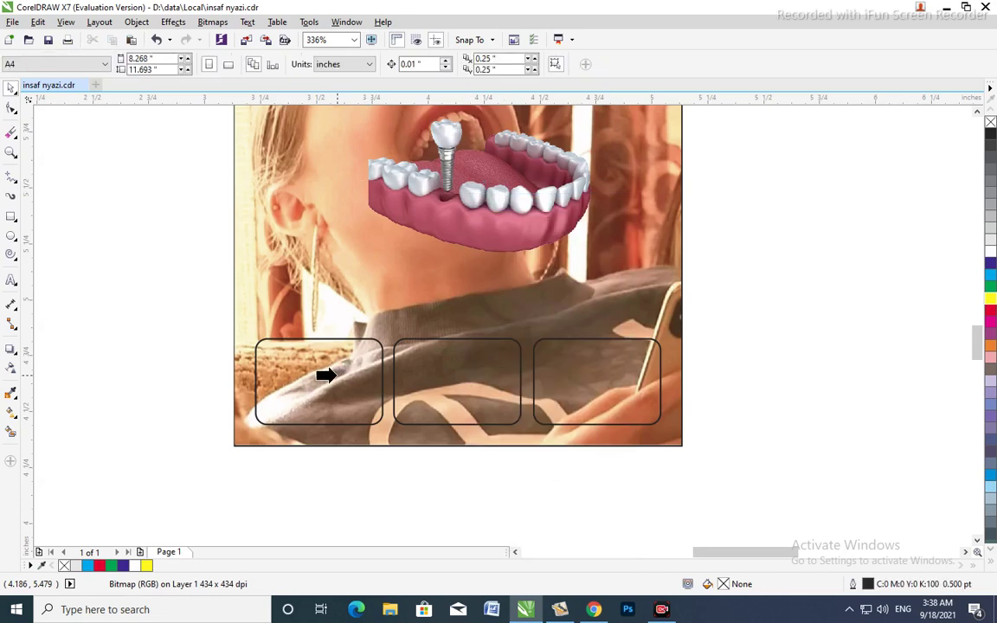
left_click(329, 374)
left_click_drag(436, 301, 393, 282)
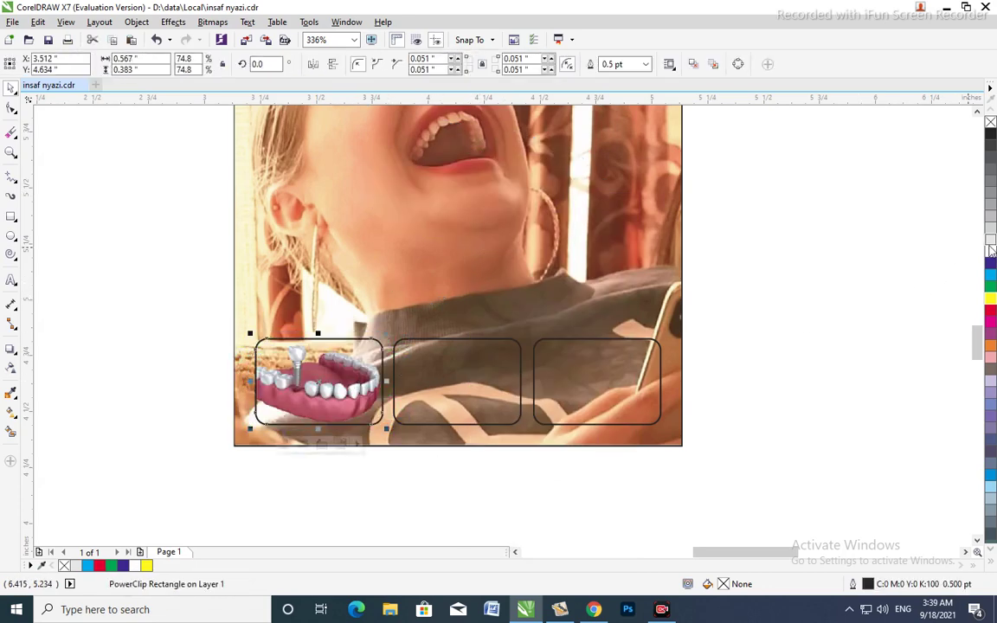
Check the clipped implant picture and fit the whole page into view
scroll(359, 323, "up", 2)
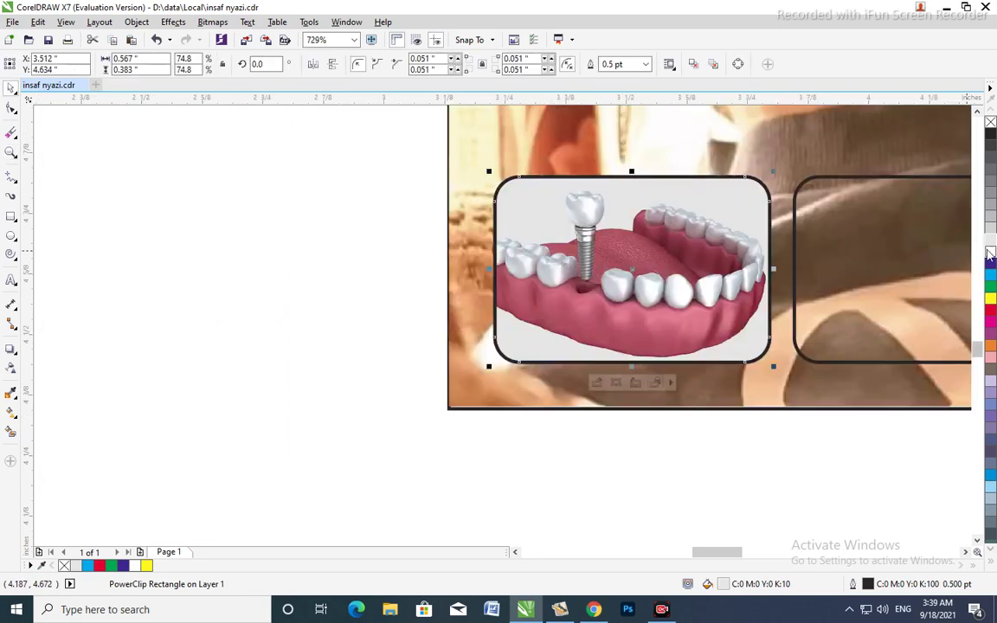
scroll(485, 289, "up", 1)
left_click(485, 289, "ctrl")
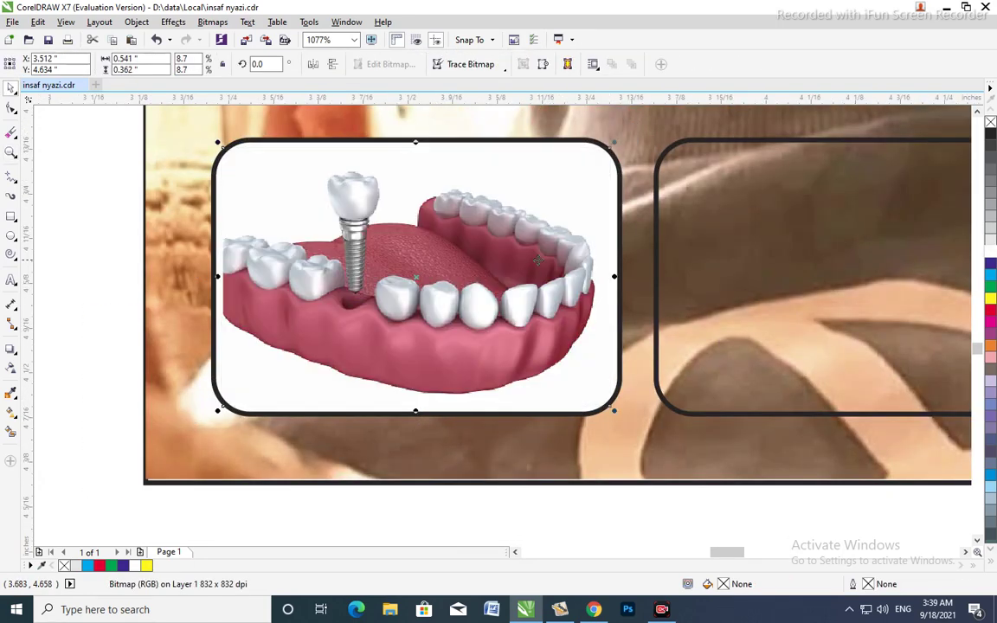
key("Escape")
key("shift+F4")
left_click(370, 459)
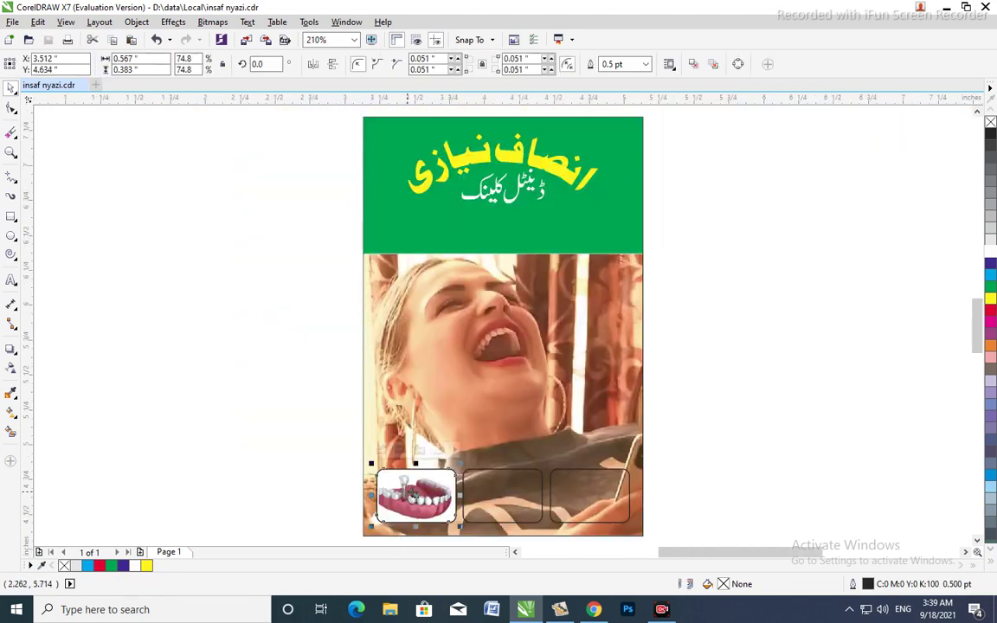
left_click(701, 456)
Fill the middle and right rounded boxes with white
left_click_drag(636, 407, 327, 516)
left_click(305, 498)
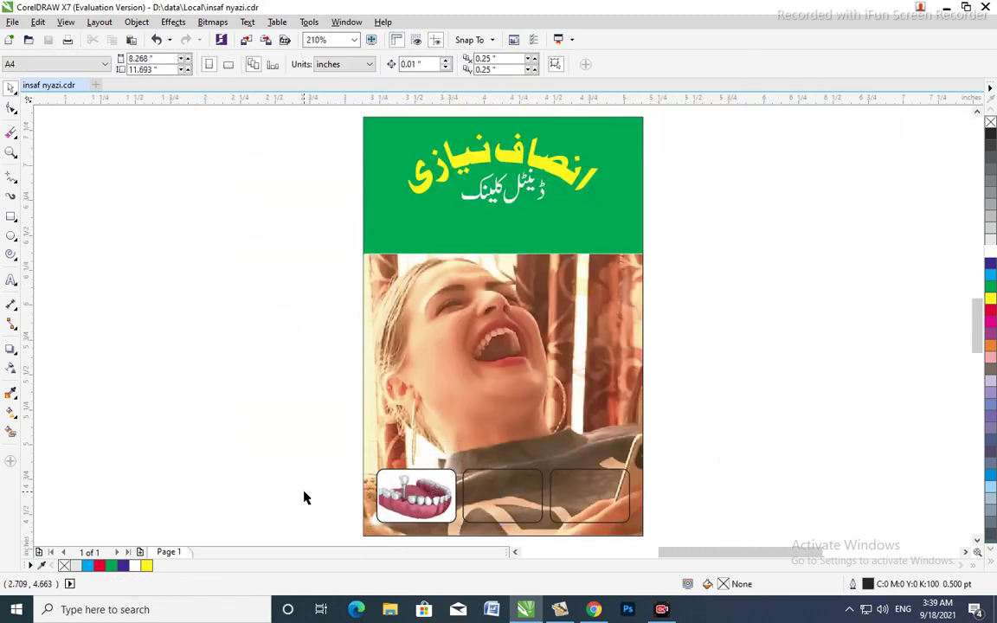
left_click(517, 502)
left_click(589, 498, "shift")
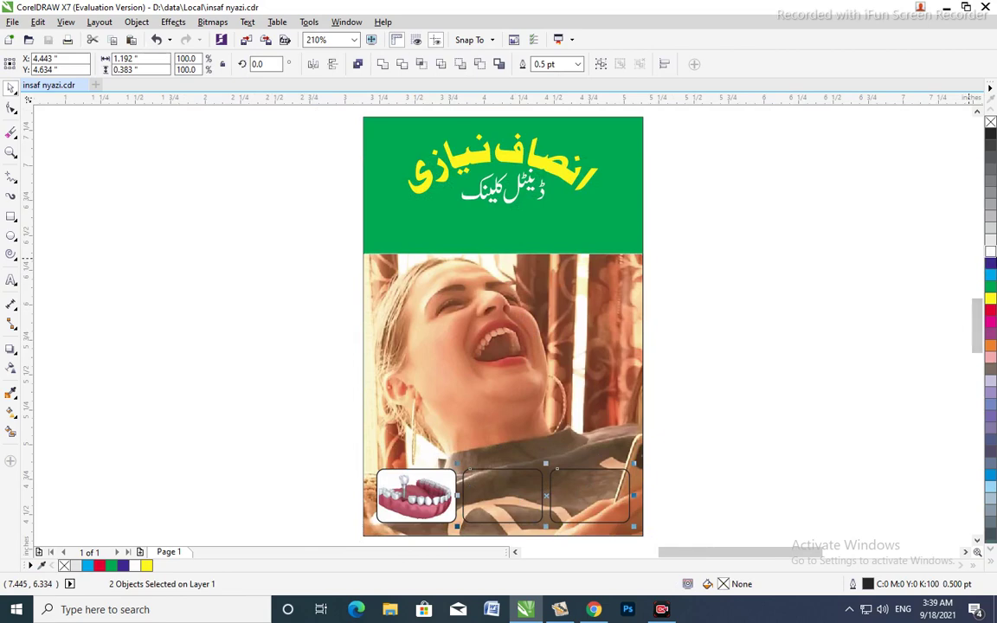
left_click(990, 251)
left_click(775, 283)
key("alt+Tab")
Find the braces smile image in the 'dental png' results and open its DLPNG preview
key("Escape")
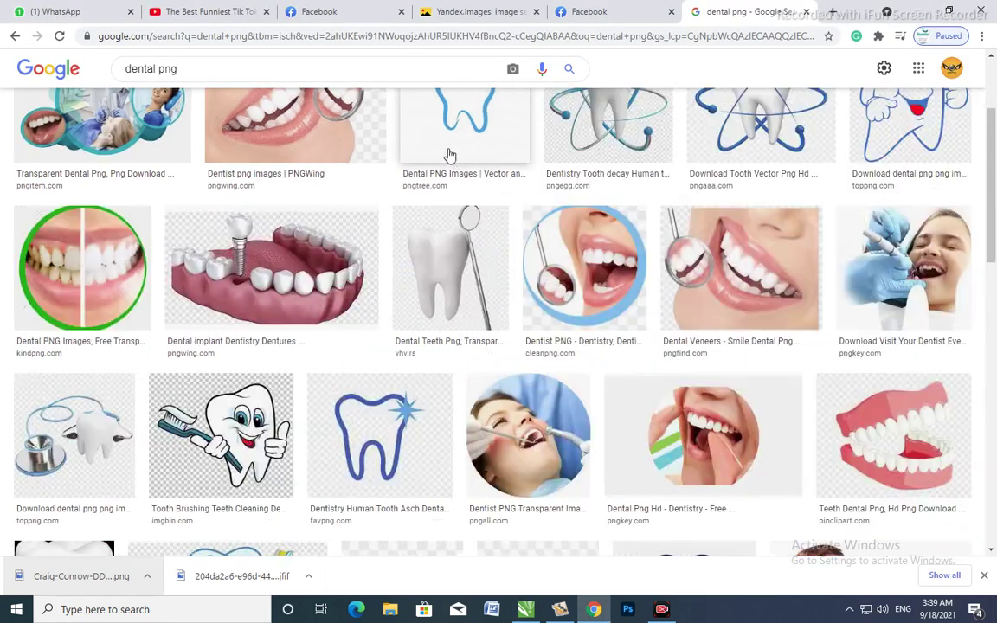
key("ctrl+a")
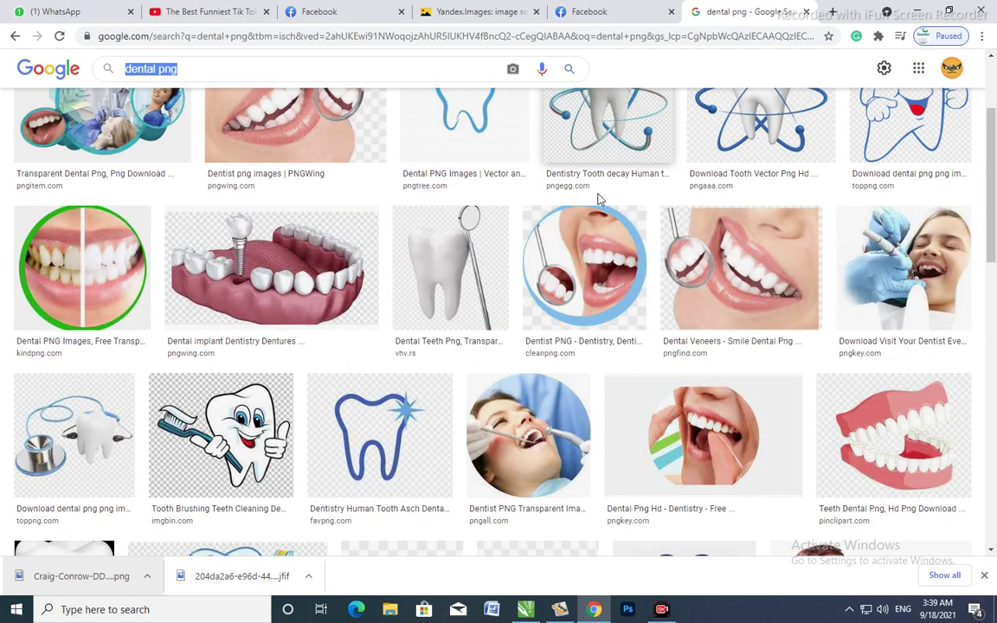
scroll(626, 363, "down", 2)
scroll(582, 350, "down", 1)
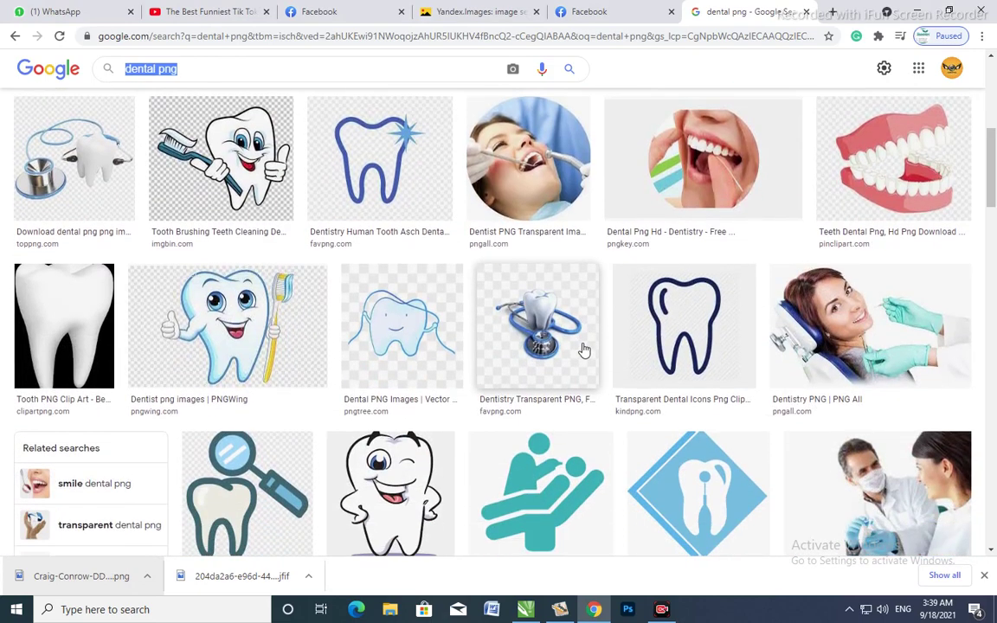
scroll(584, 350, "down", 2)
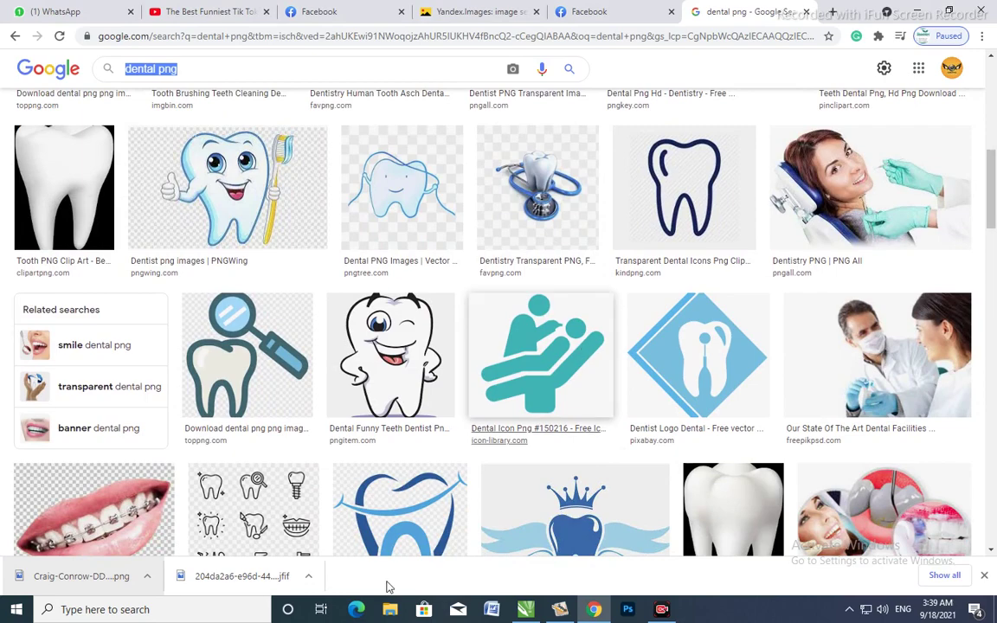
left_click(91, 515)
scroll(747, 271, "down", 2)
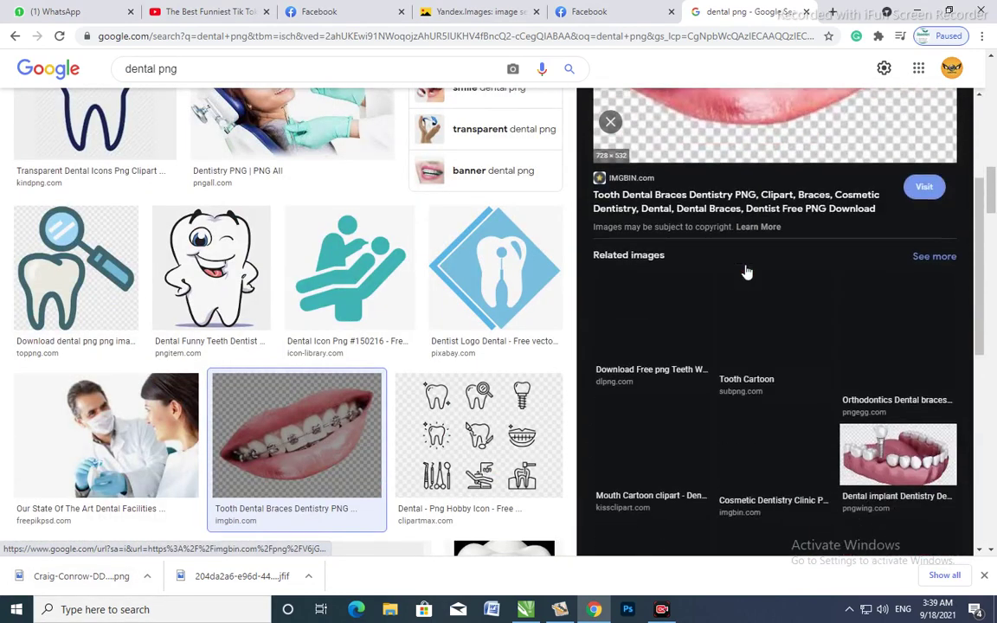
left_click(684, 316)
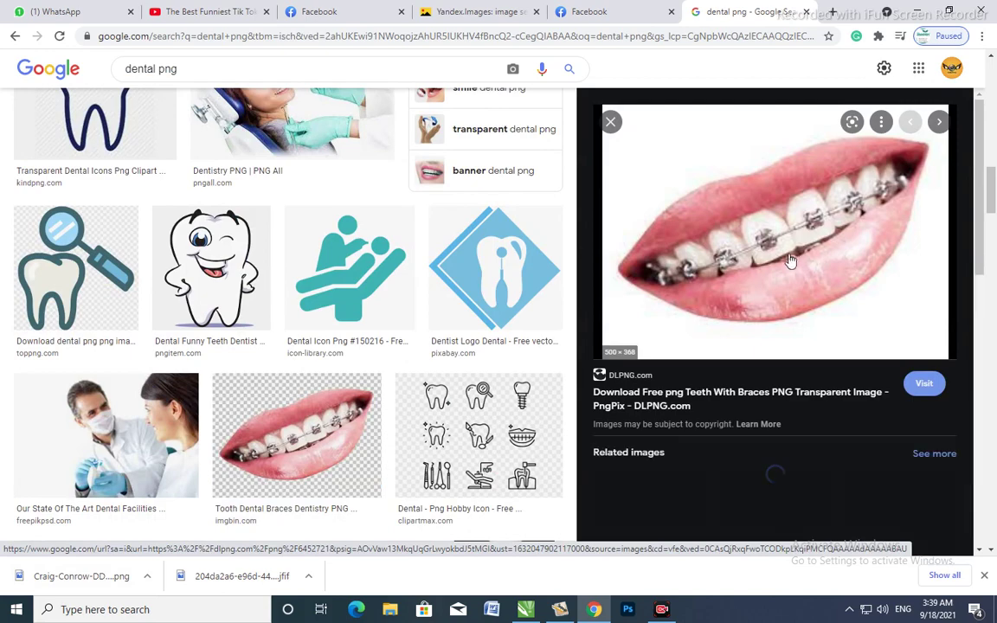
Save the braces image to the desktop
right_click(720, 242)
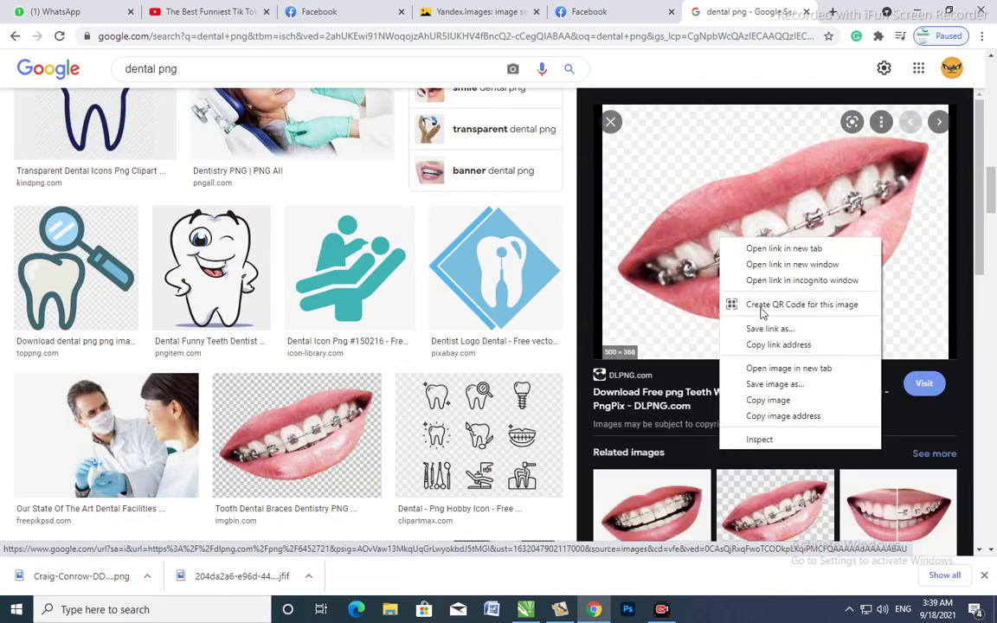
left_click(778, 385)
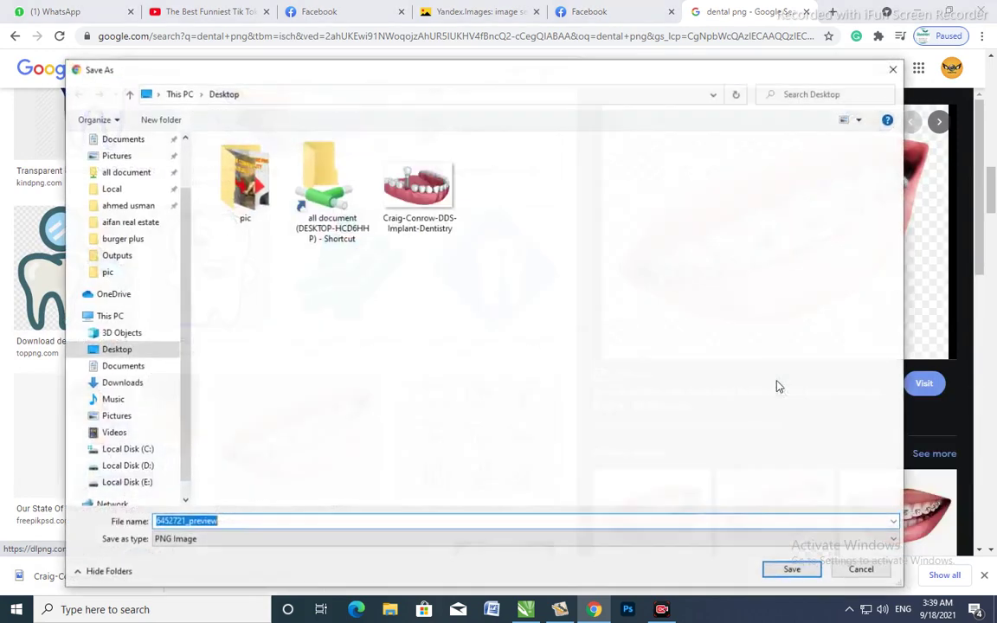
key("Return")
scroll(778, 387, "down", 5)
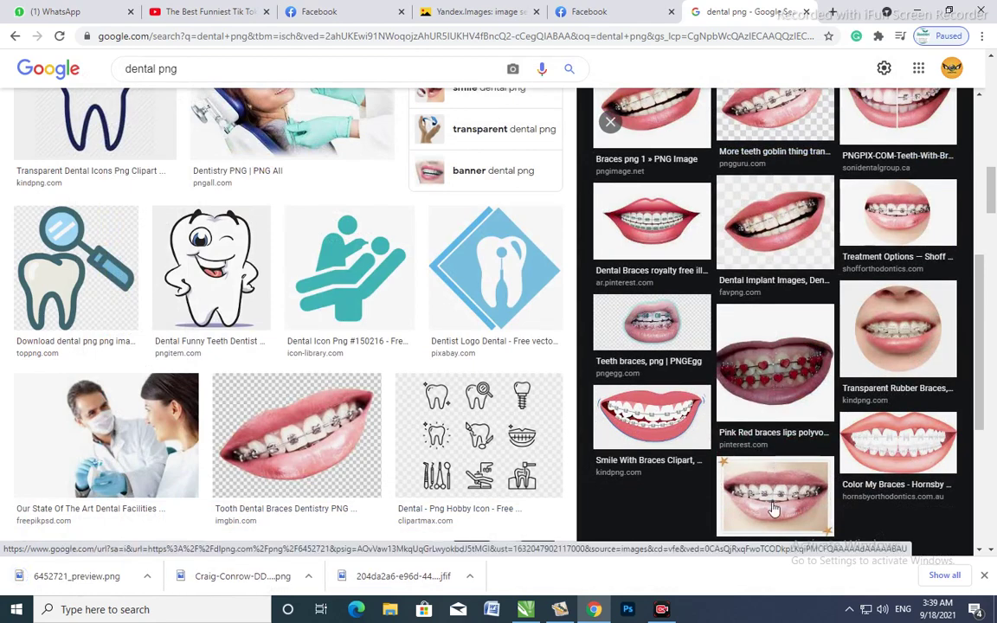
scroll(767, 504, "up", 1)
scroll(716, 381, "down", 3)
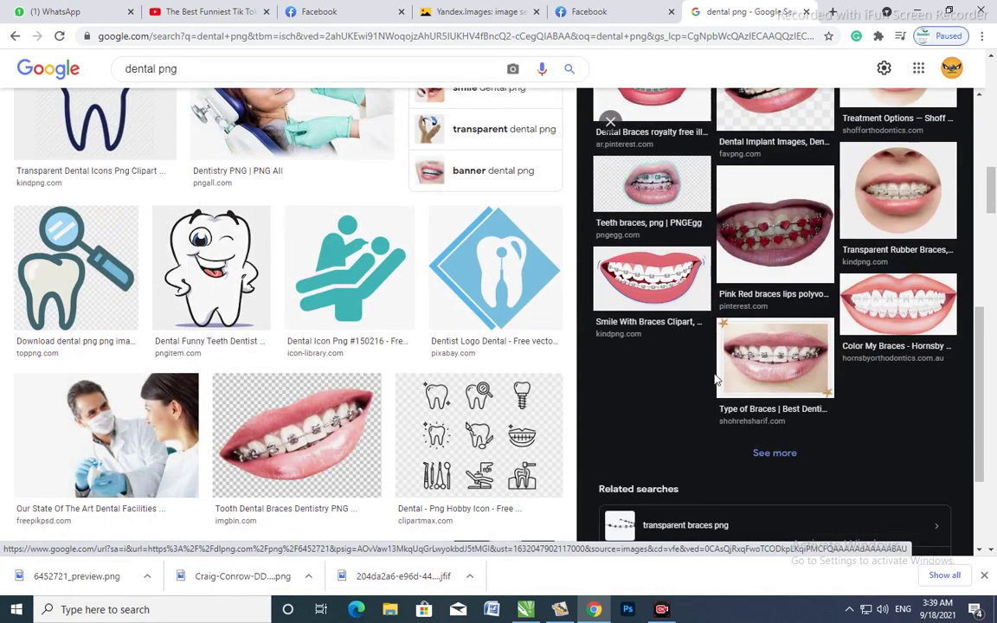
left_click(825, 330)
Remove the stray Urdu character accidentally pasted into the CorelDRAW card
key("alt+Tab")
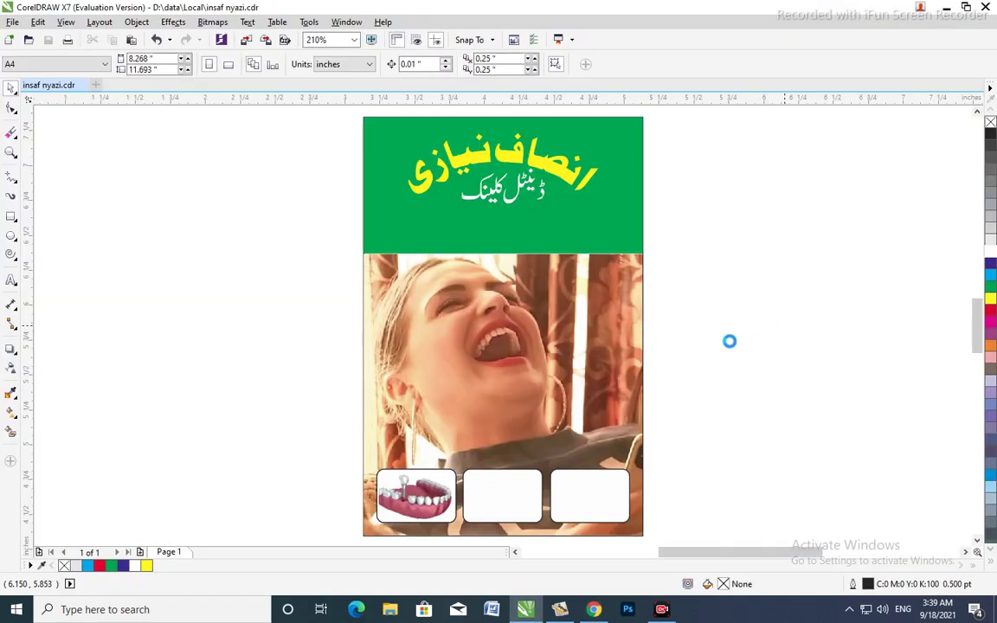
key("ctrl+v")
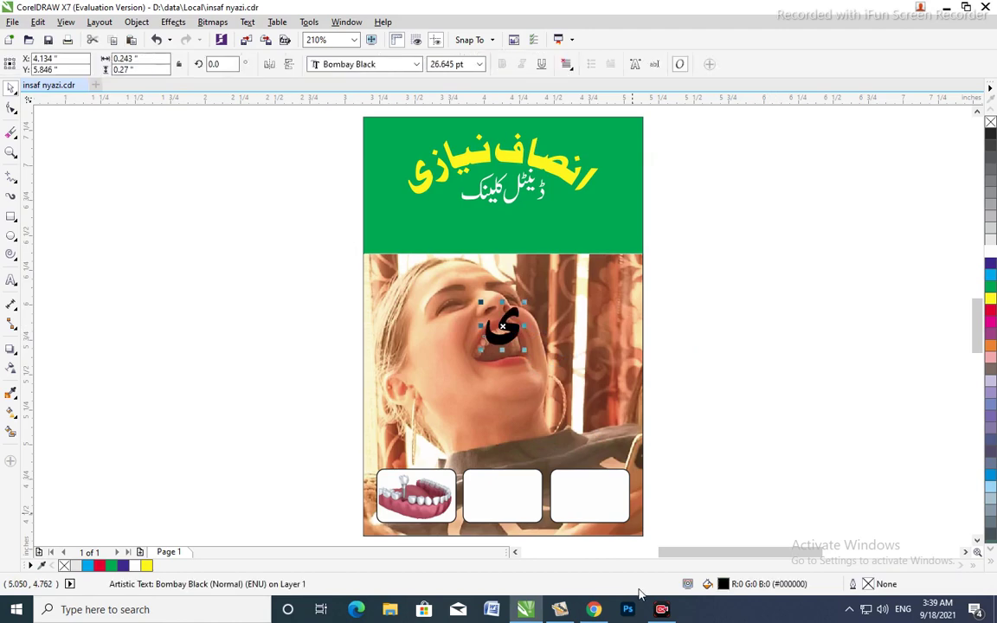
key("ctrl+z")
key("ctrl+v")
key("Delete")
key("alt+Tab")
Copy the DLPNG braces smile image to the clipboard
right_click(668, 238)
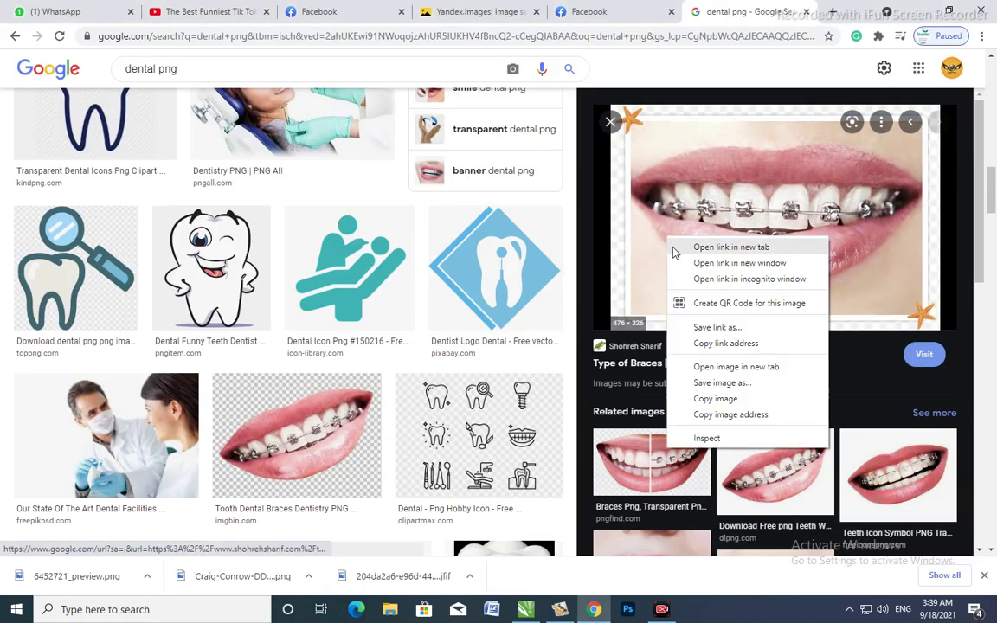
left_click(693, 398)
left_click(775, 476)
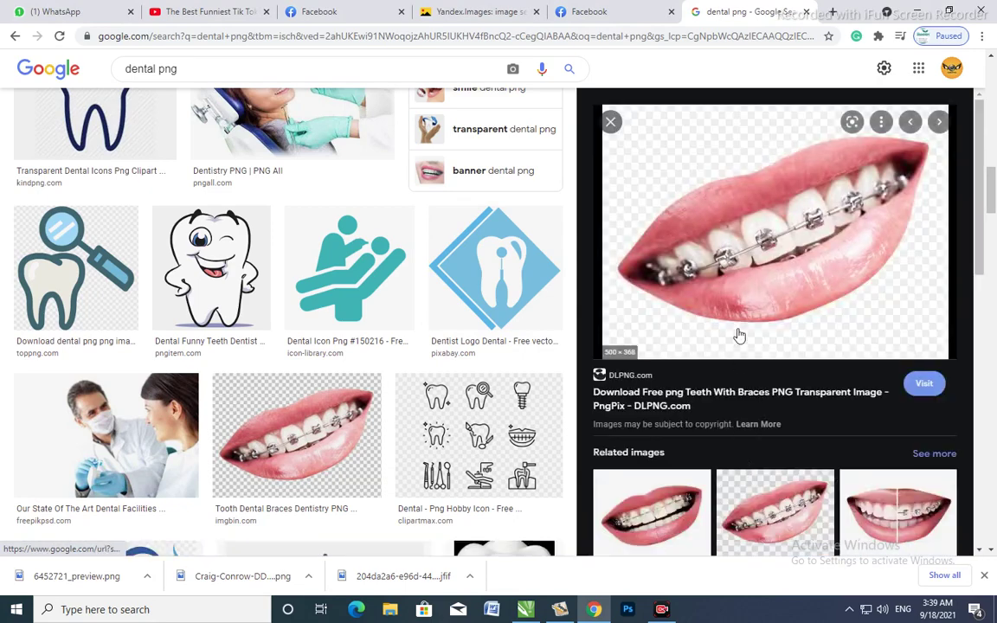
right_click(723, 224)
left_click(752, 383)
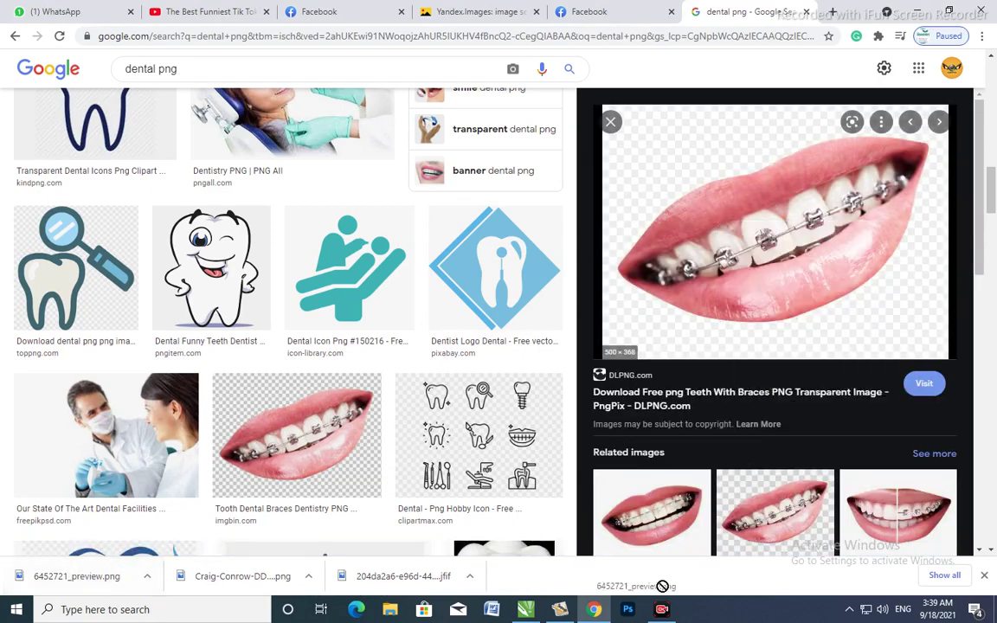
Paste the braces image, PowerClip it into the middle rounded box, and shrink it to about 8.6%
left_click(520, 609)
key("ctrl+v")
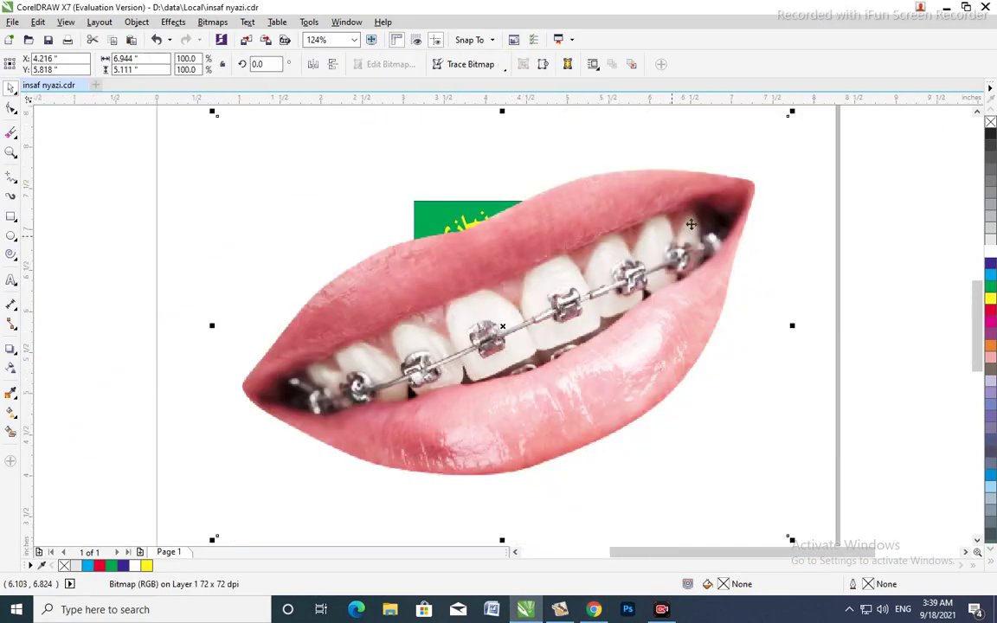
left_click_drag(793, 114, 530, 304)
key("z")
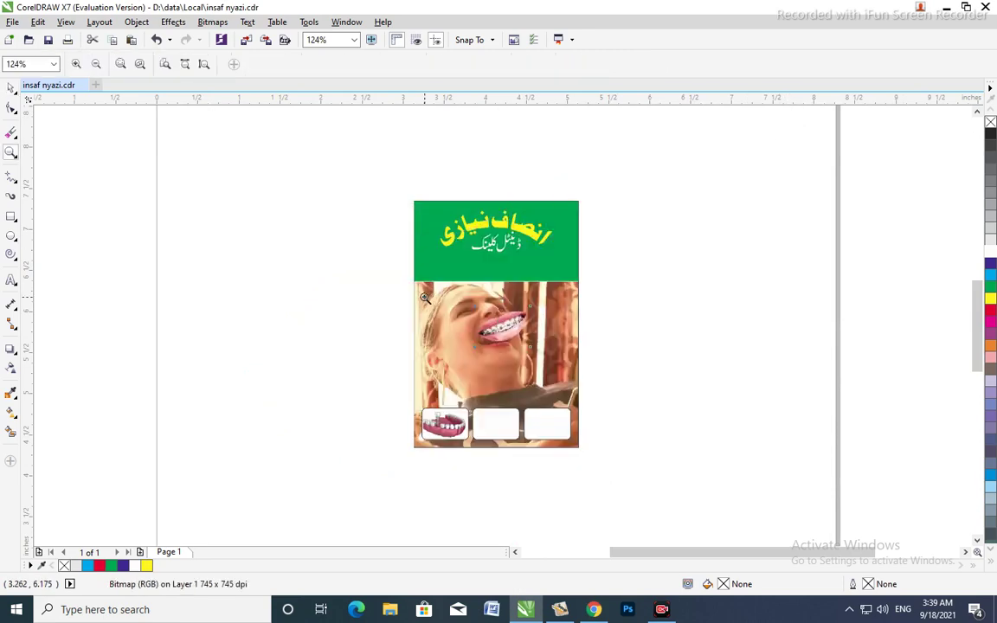
left_click_drag(337, 298, 684, 455)
key("space")
right_click(490, 211)
left_click(541, 219)
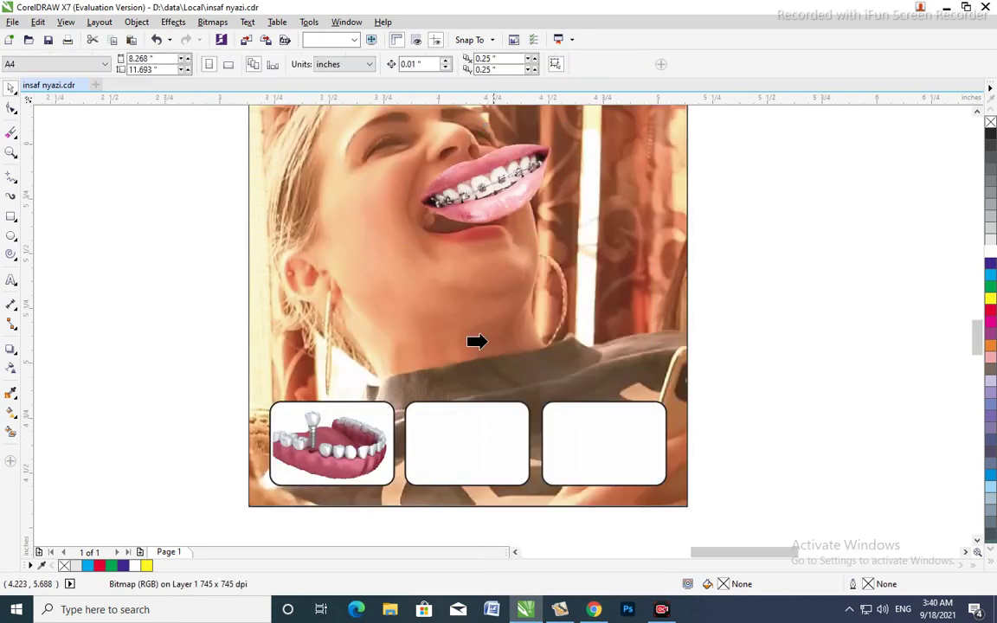
left_click(475, 458)
left_click_drag(530, 400, 528, 379)
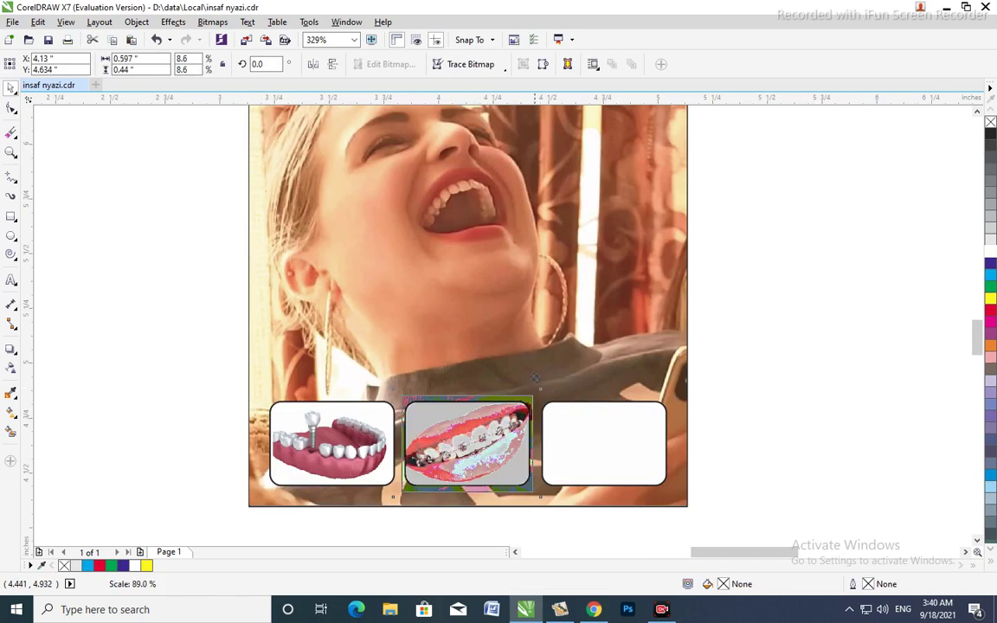
key("Escape")
Close the DLPNG braces preview and put the cursor at the start of the 'dental png' query
key("alt+Tab")
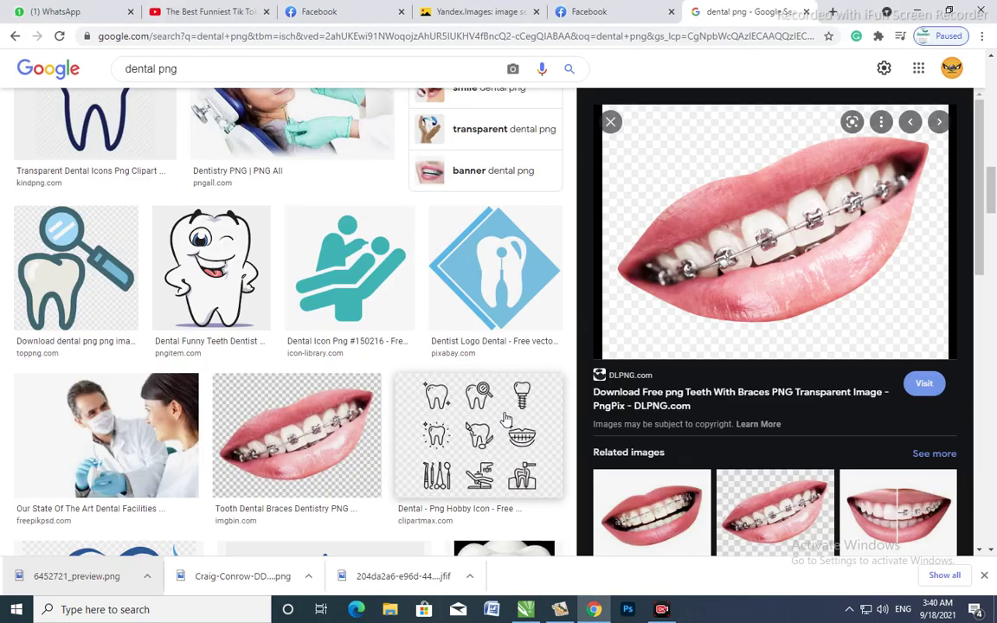
key("Escape")
left_click(370, 71)
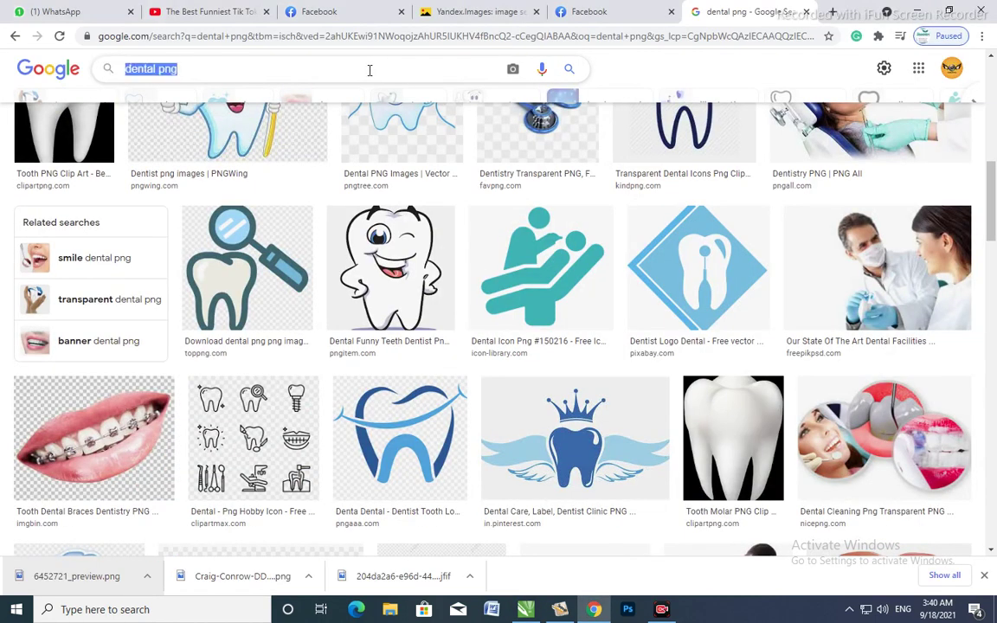
key("Home")
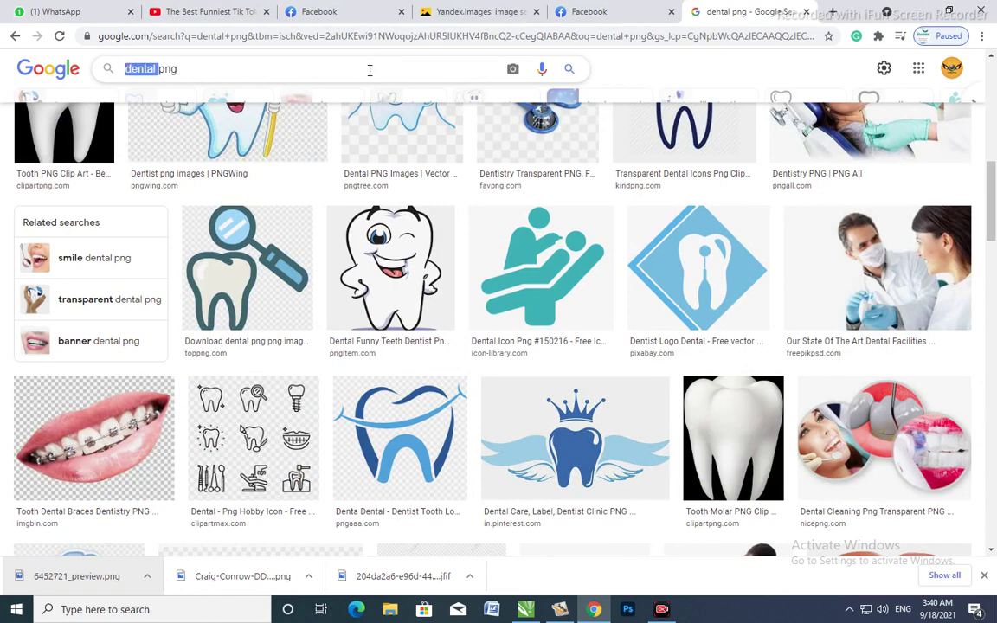
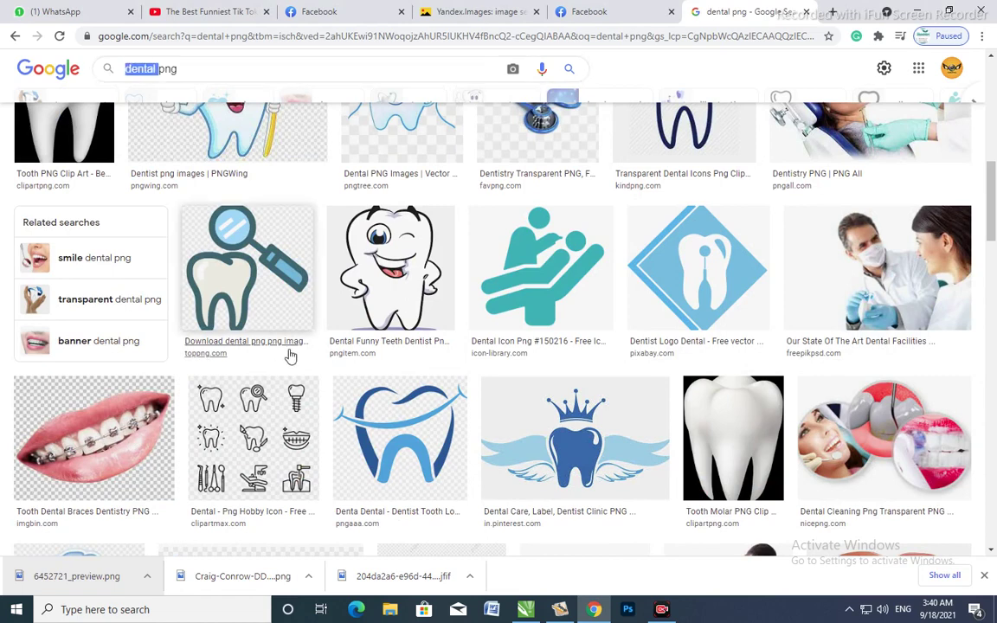
Copy the Teeth Dentures image from Google Images and return to the CorelDRAW poster
scroll(309, 351, "down", 3)
scroll(309, 352, "down", 1)
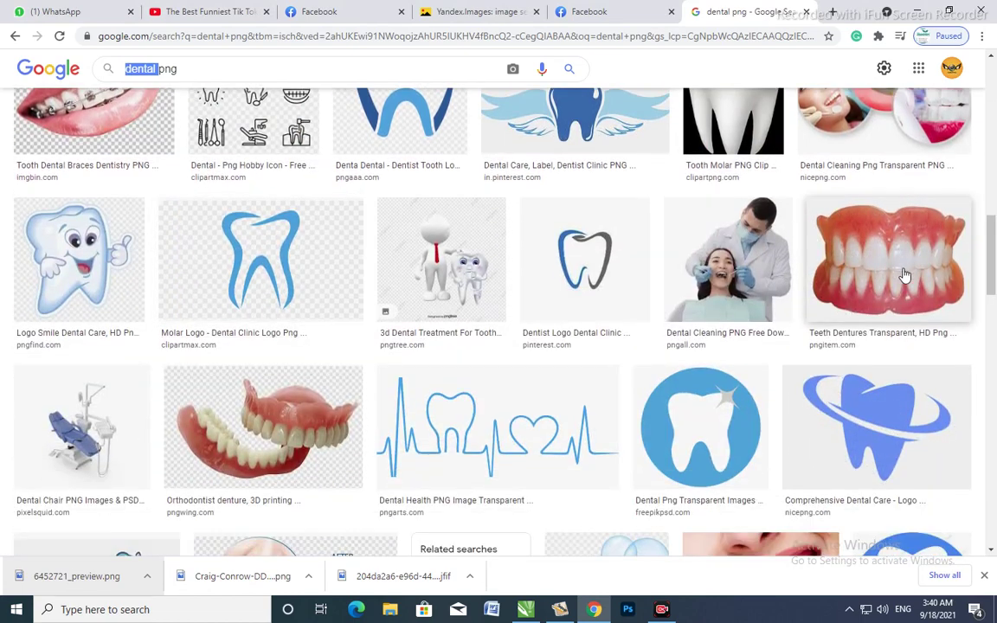
left_click(900, 284)
scroll(770, 357, "down", 1)
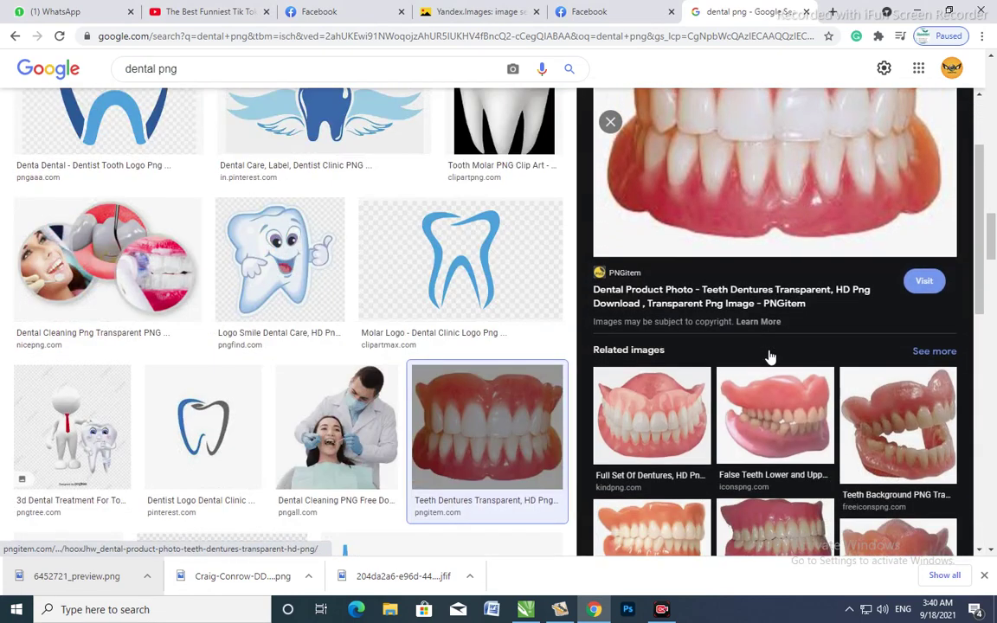
scroll(773, 363, "down", 3)
scroll(773, 365, "up", 4)
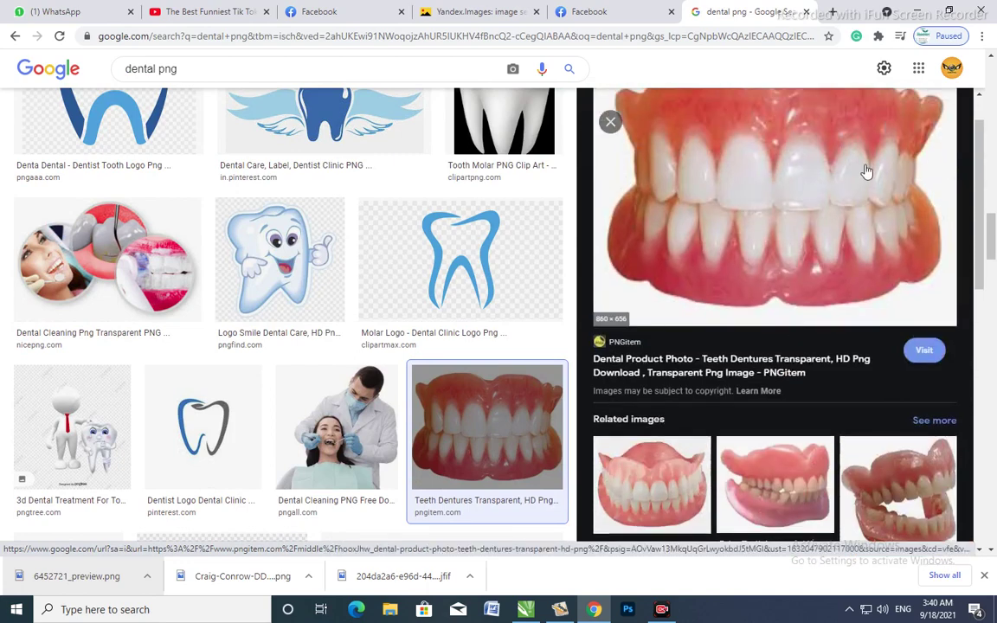
right_click(781, 192)
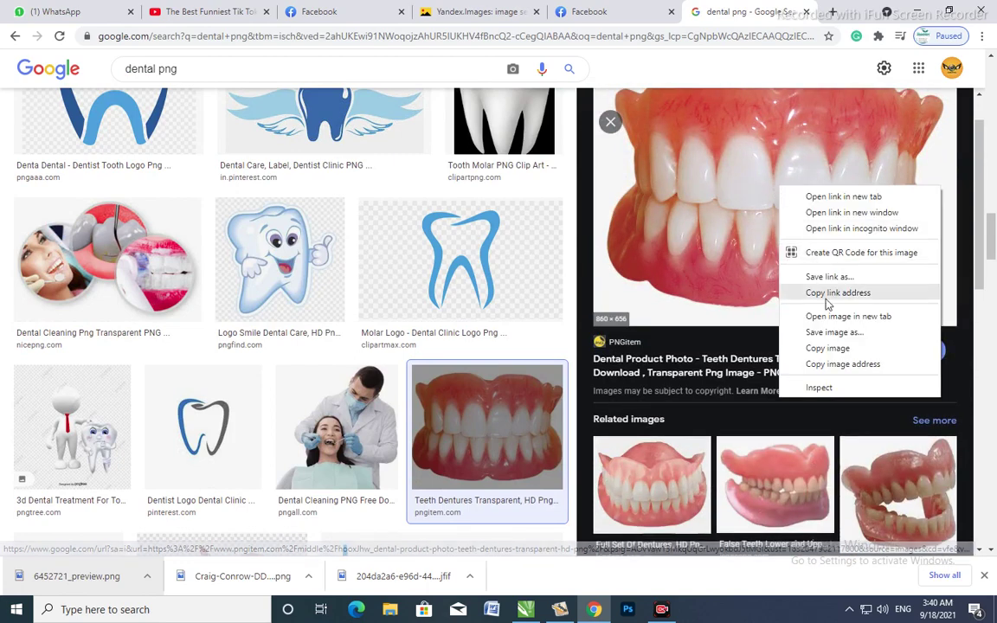
left_click(819, 348)
key("alt+Tab")
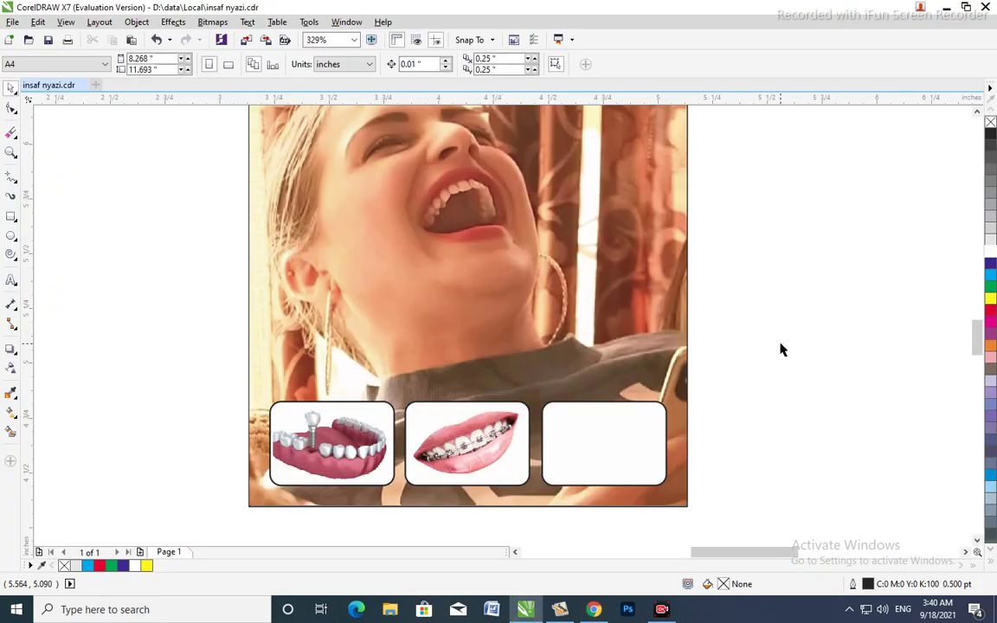
Paste the dentures image and PowerClip it inside the third rounded frame
key("ctrl+v")
key("shift+F2")
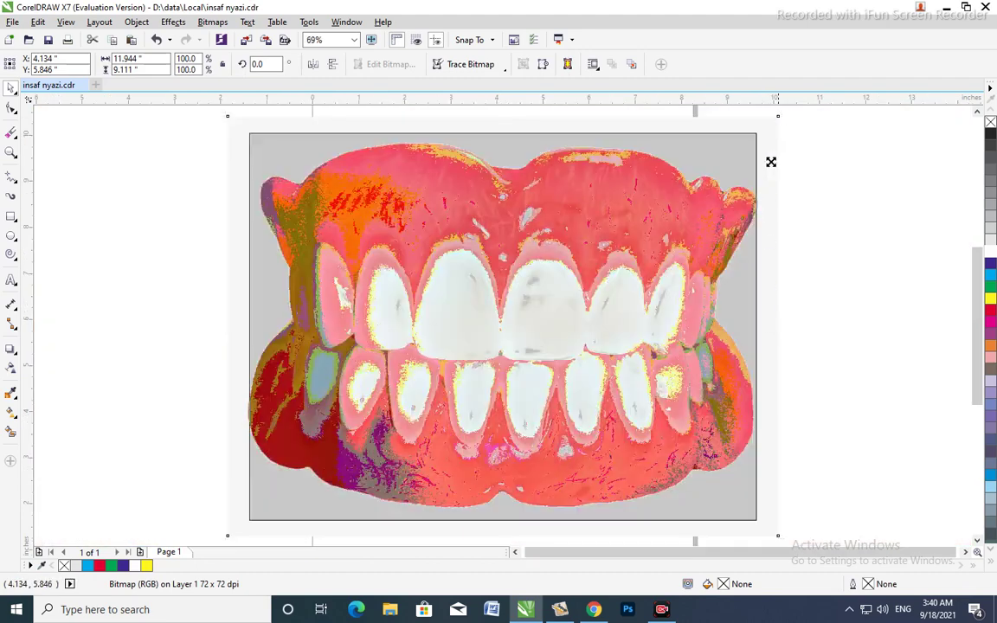
scroll(578, 328, "down", 5)
scroll(578, 328, "up", 8)
right_click(440, 180)
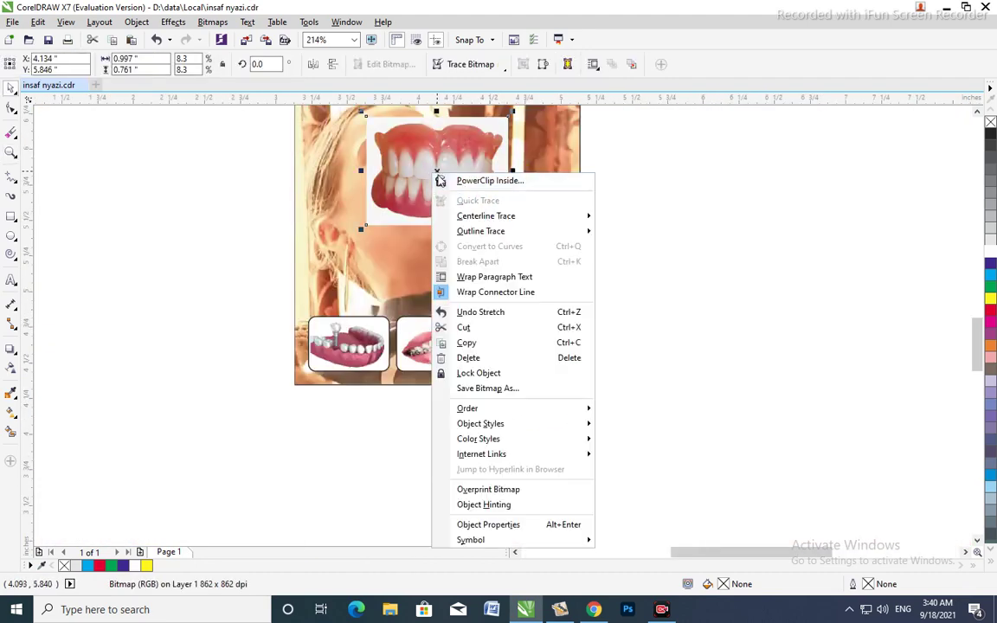
left_click(441, 180)
left_click(530, 342)
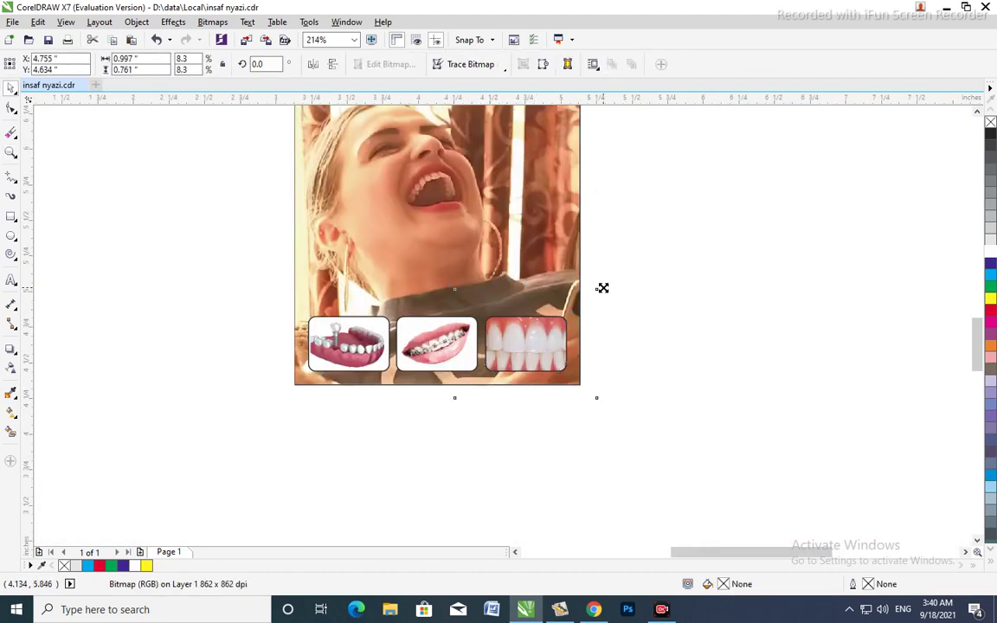
key("shift+F2")
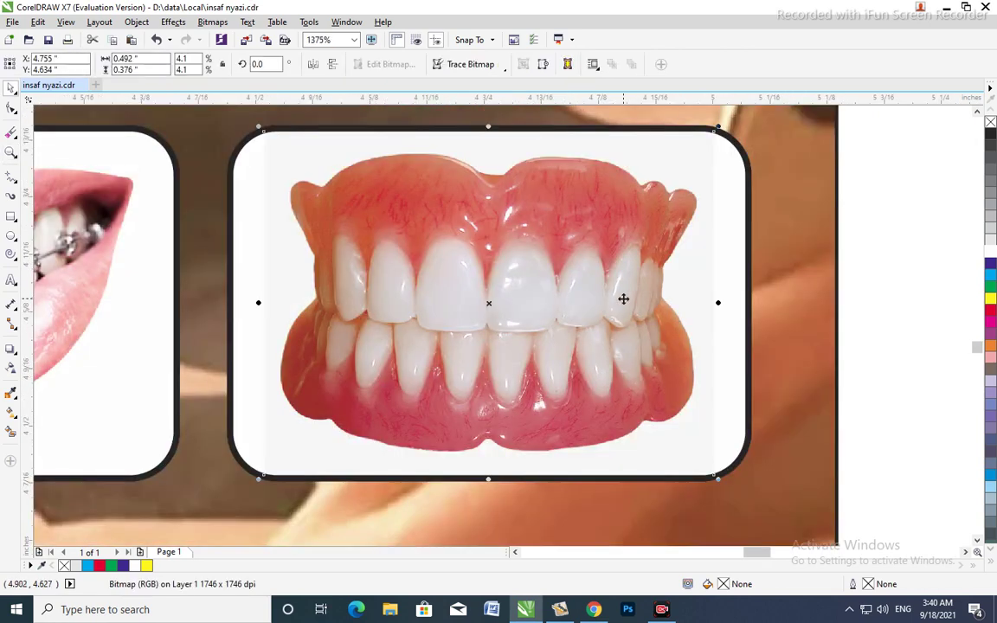
Try a sampled white outline on the frame, then undo it
left_click(11, 396)
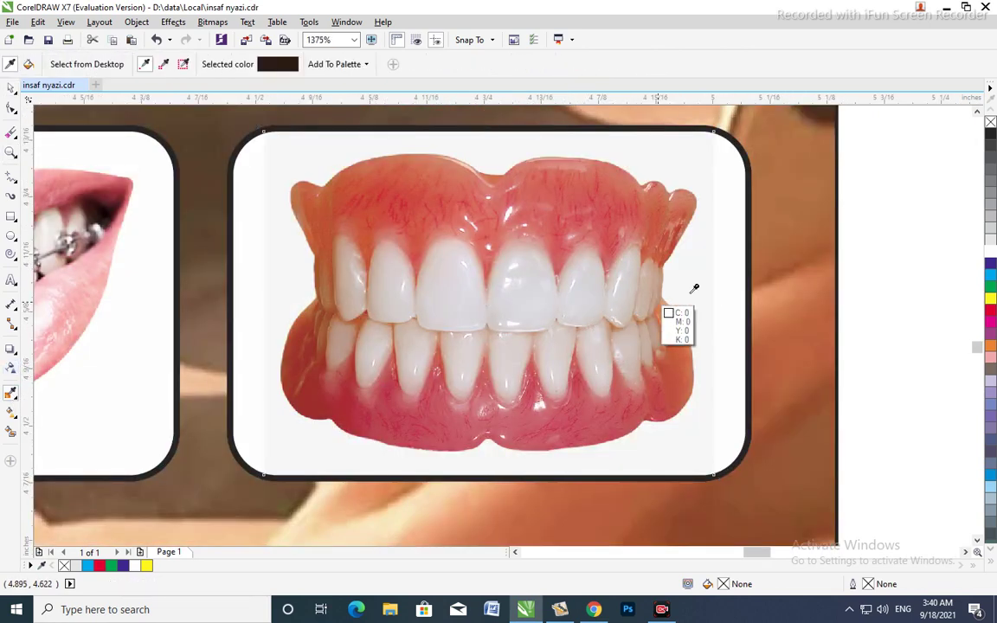
left_click(688, 269)
left_click(745, 260)
key("space")
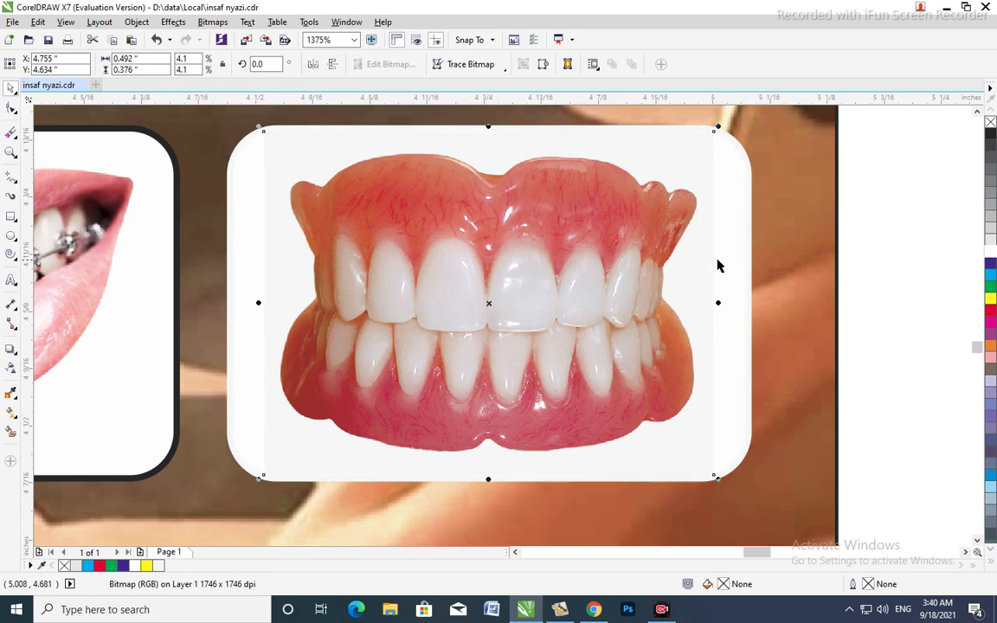
key("ctrl+z")
key("space")
key("space")
Try cyan and green outlines on all three frames, settling back on black
scroll(708, 260, "down", 4)
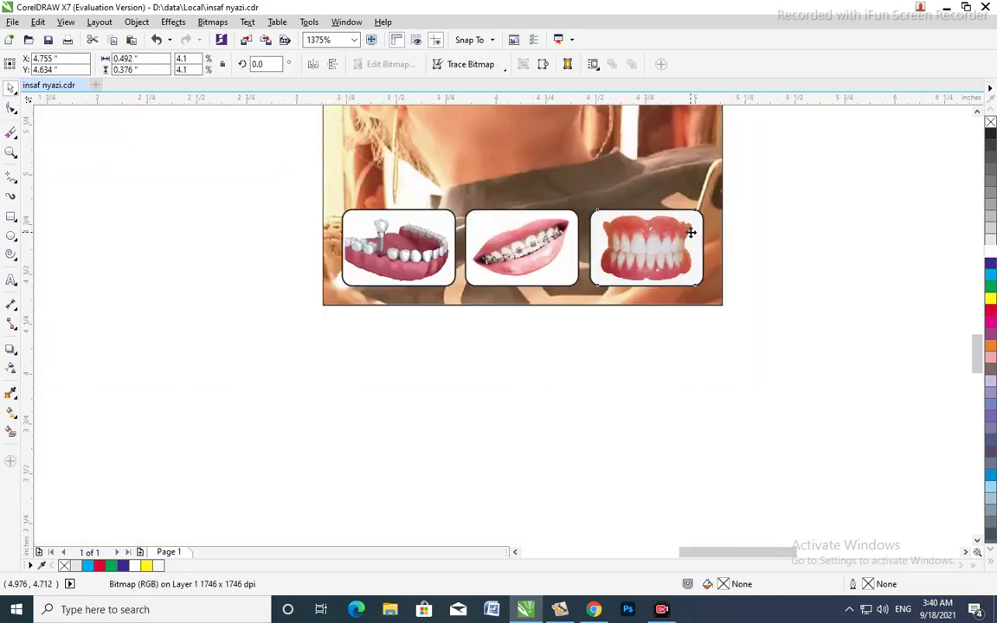
key("ctrl+a")
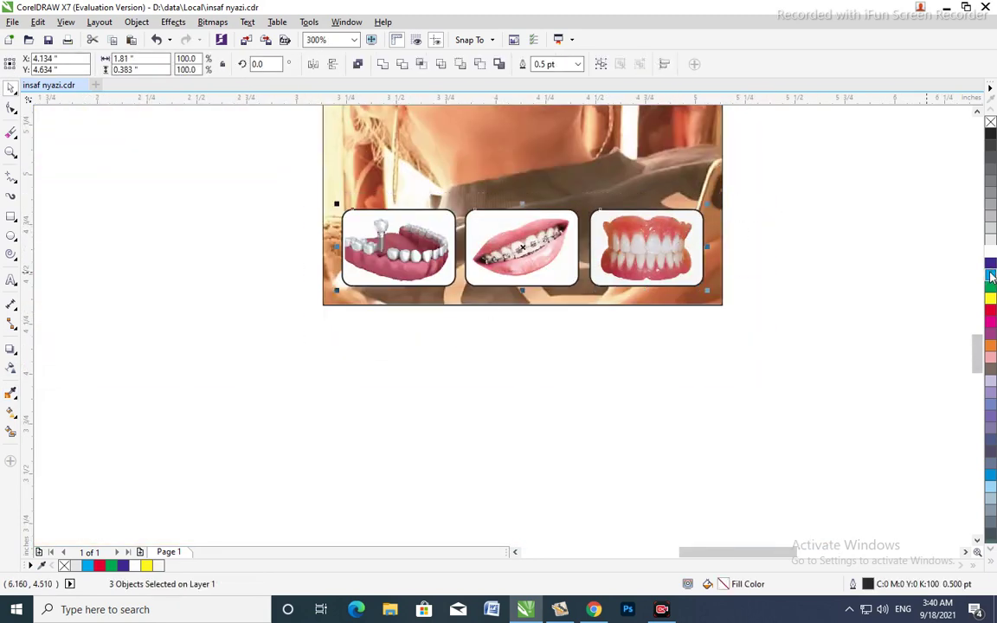
right_click(992, 275)
key("F2")
left_click_drag(737, 192, 321, 314)
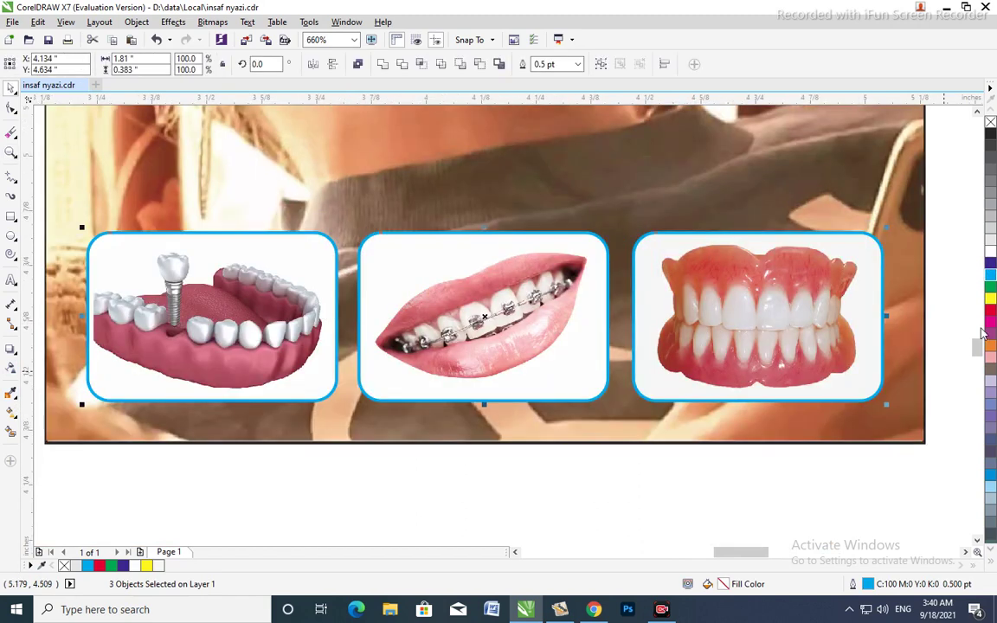
right_click(992, 286)
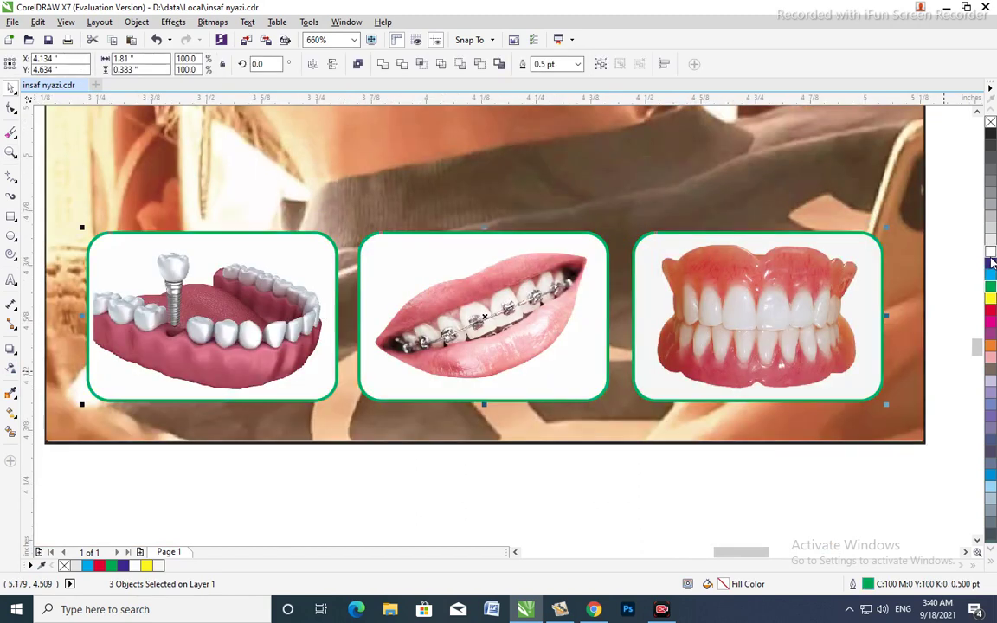
right_click(991, 132)
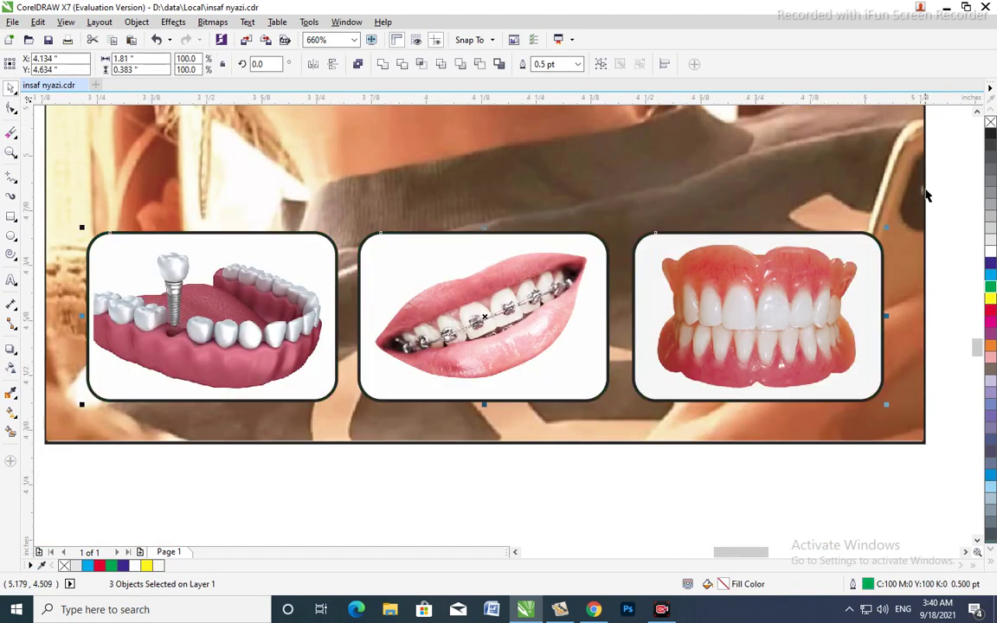
Duplicate the green header and flatten the copy into a thin blue strip along its bottom
key("shift+F4")
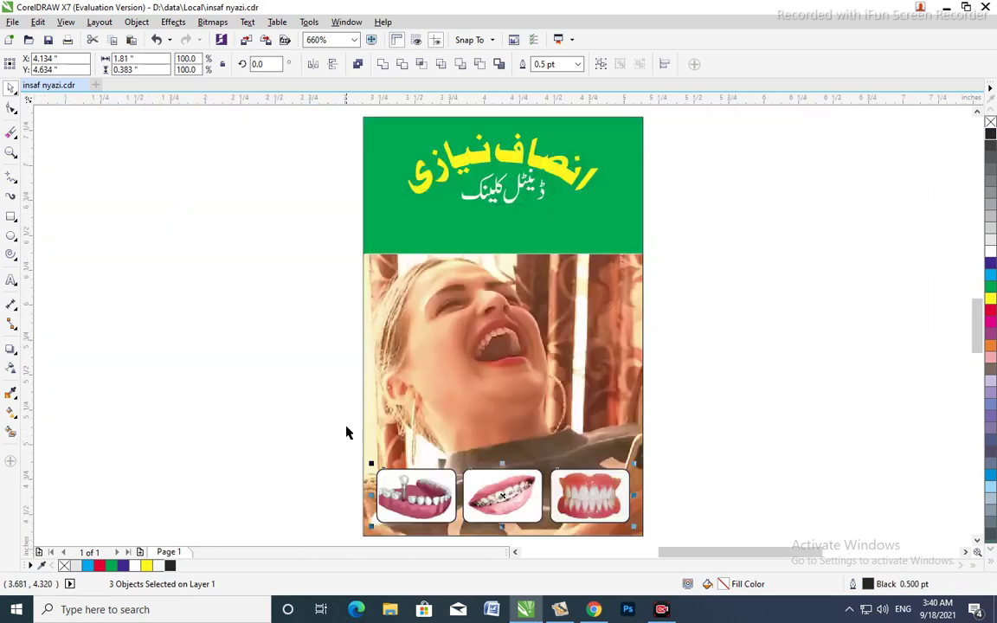
left_click(671, 383)
left_click(464, 227)
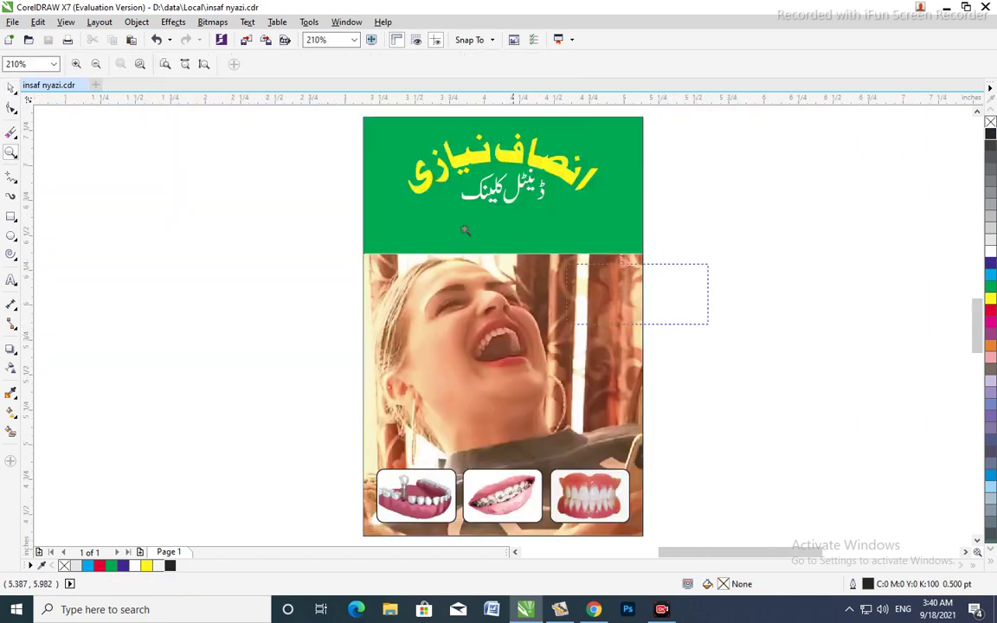
key("shift+F2")
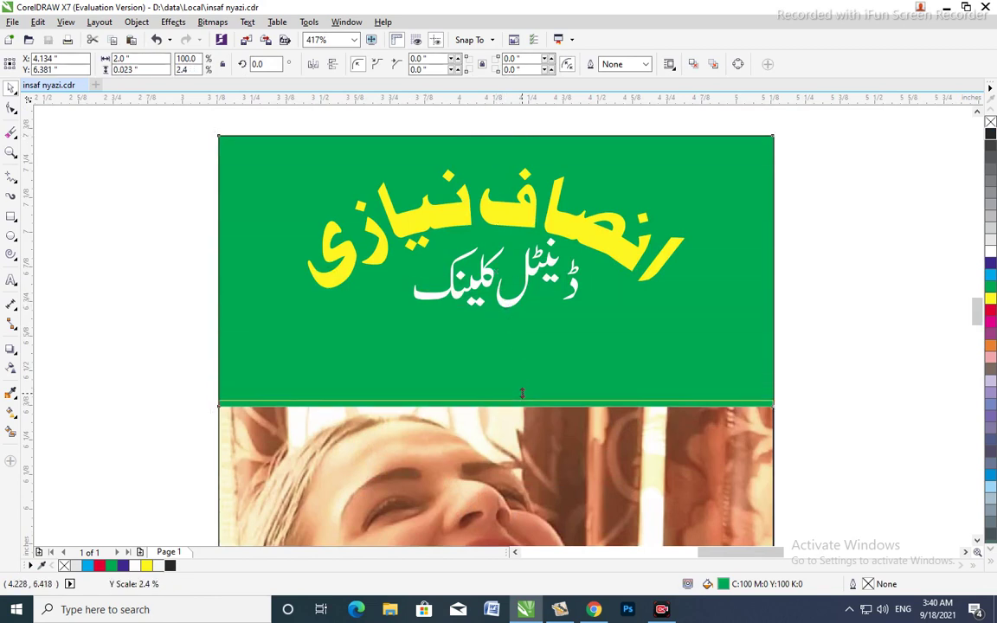
left_click_drag(496, 135, 495, 399)
left_click(990, 275)
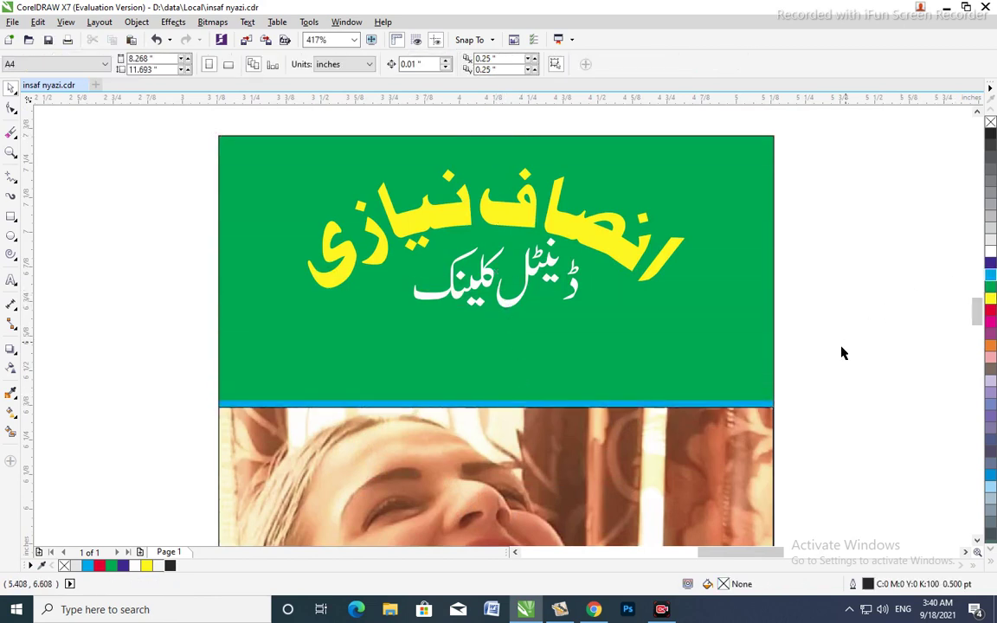
left_click_drag(841, 352, 279, 446)
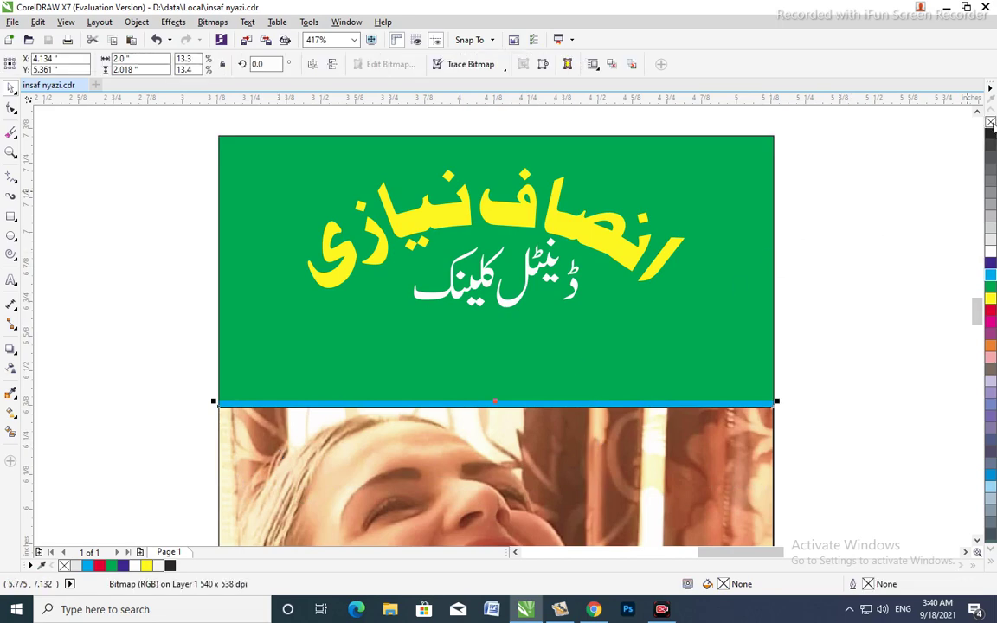
left_click(876, 253)
Draw a rectangle across the lower part of the green header
key("F3")
key("F2")
left_click_drag(401, 349, 811, 429)
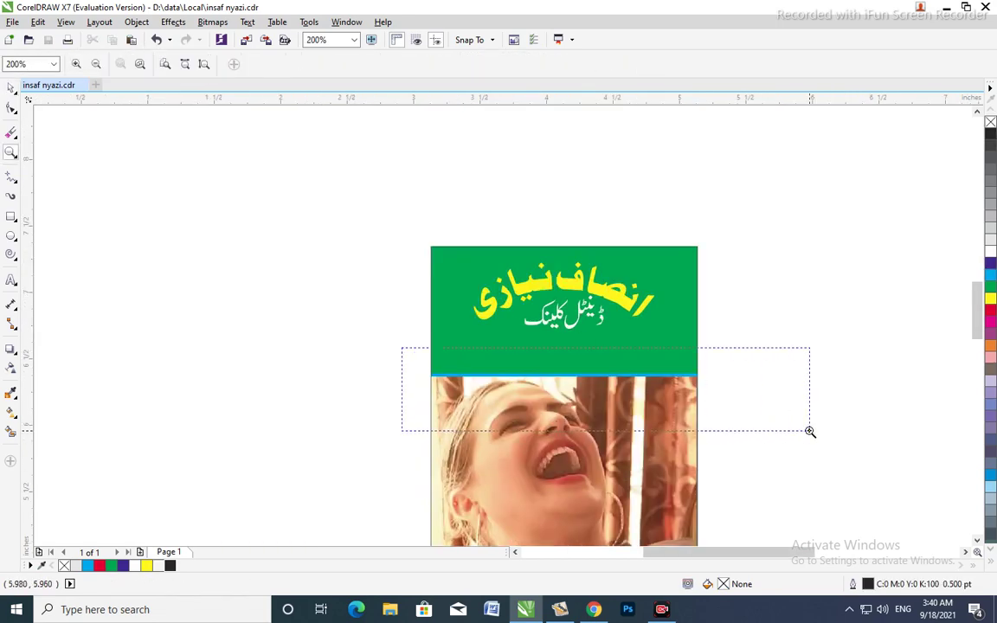
left_click(260, 294)
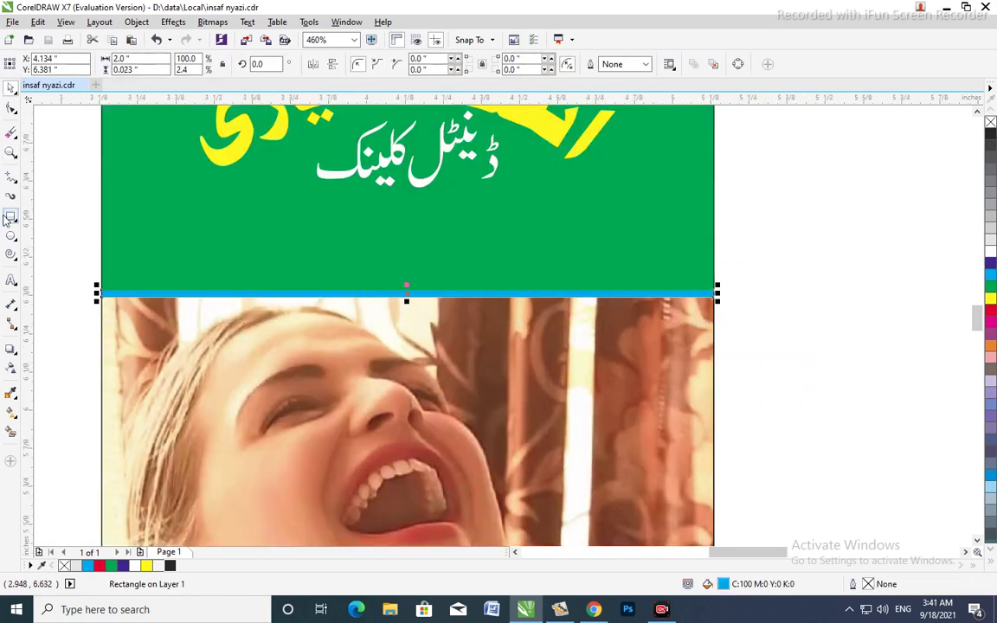
left_click_drag(201, 249, 666, 326)
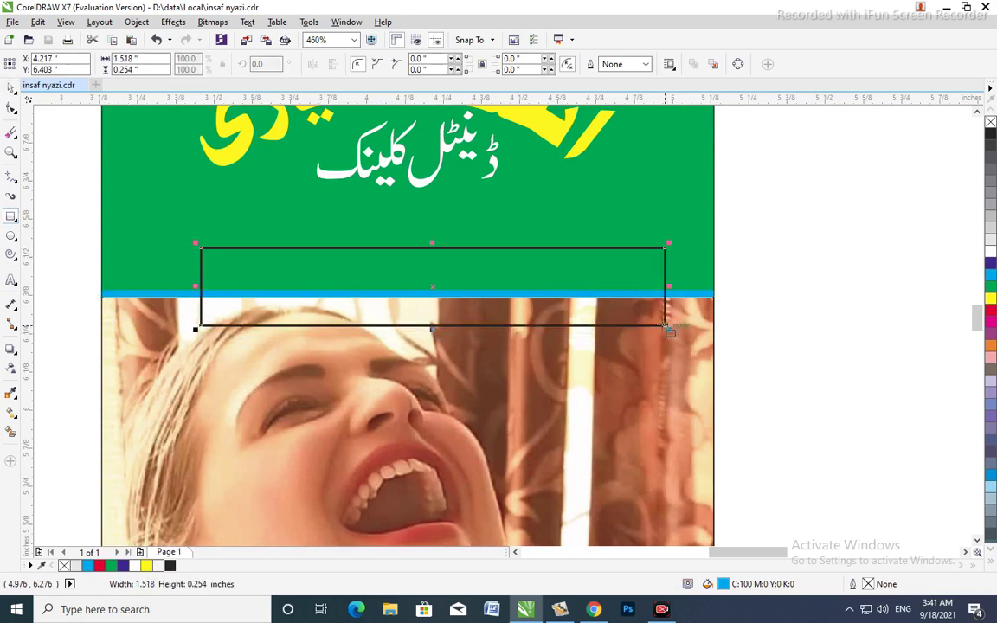
key("Delete")
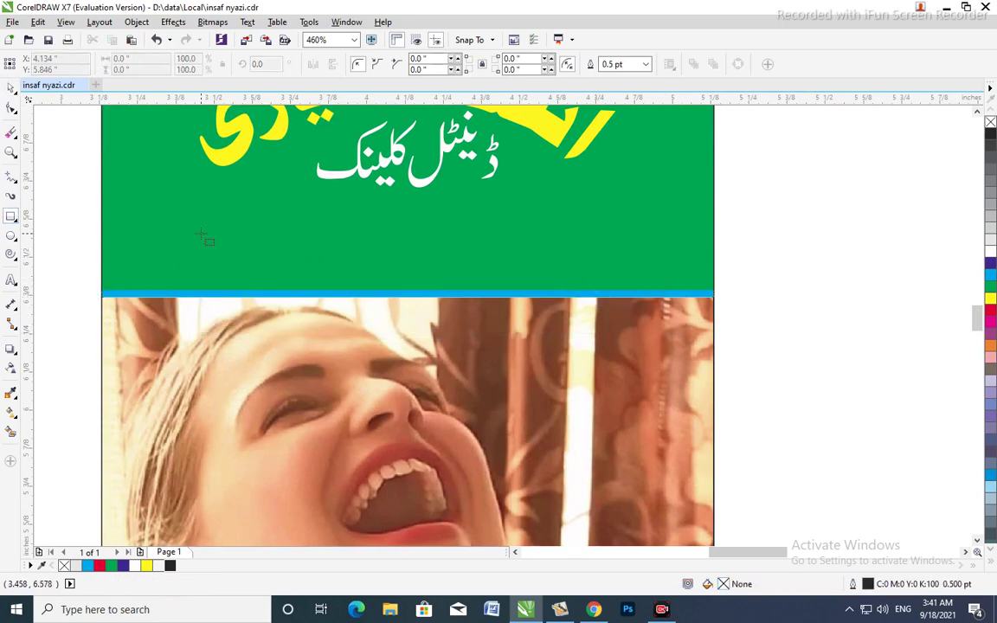
mouse_move(202, 234)
left_mouse_down()
mouse_move(668, 297)
mouse_move(653, 275)
left_mouse_up()
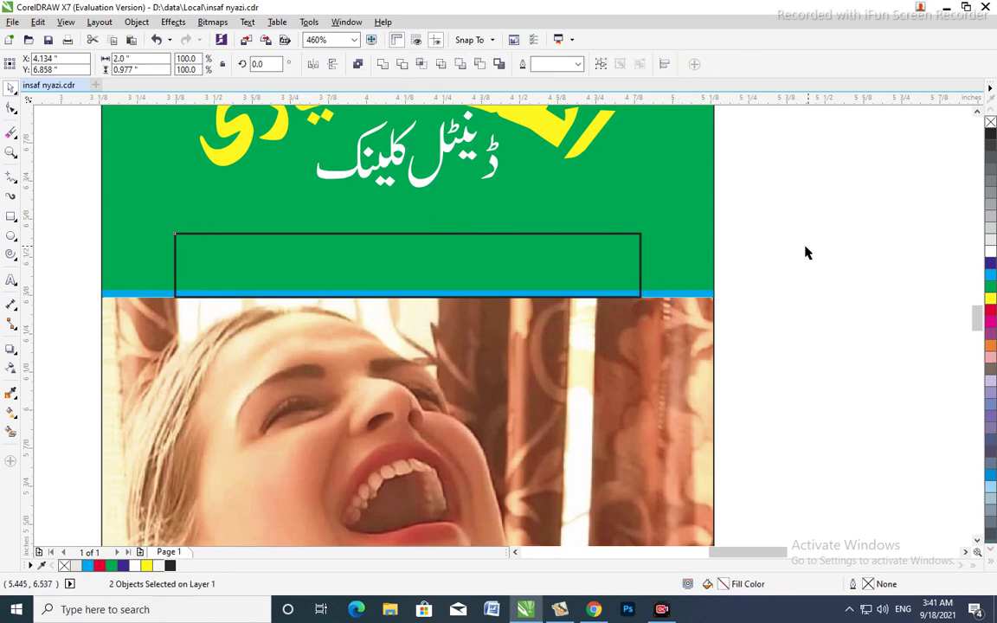
Round the rectangle's top corners into a tab and widen it evenly
key("F10")
left_click(411, 230)
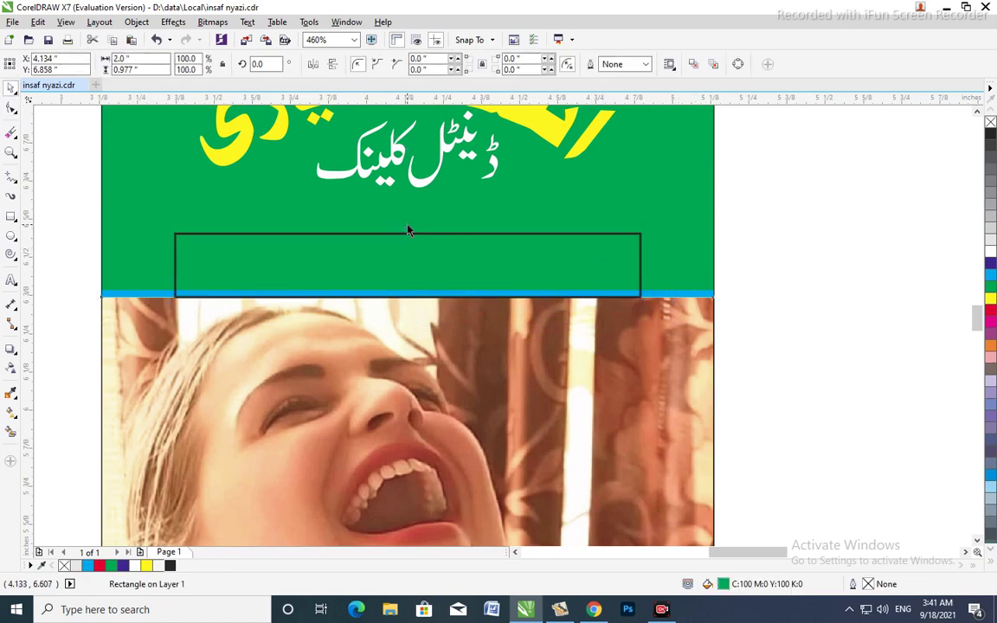
left_click(407, 235)
left_click_drag(407, 228, 407, 219)
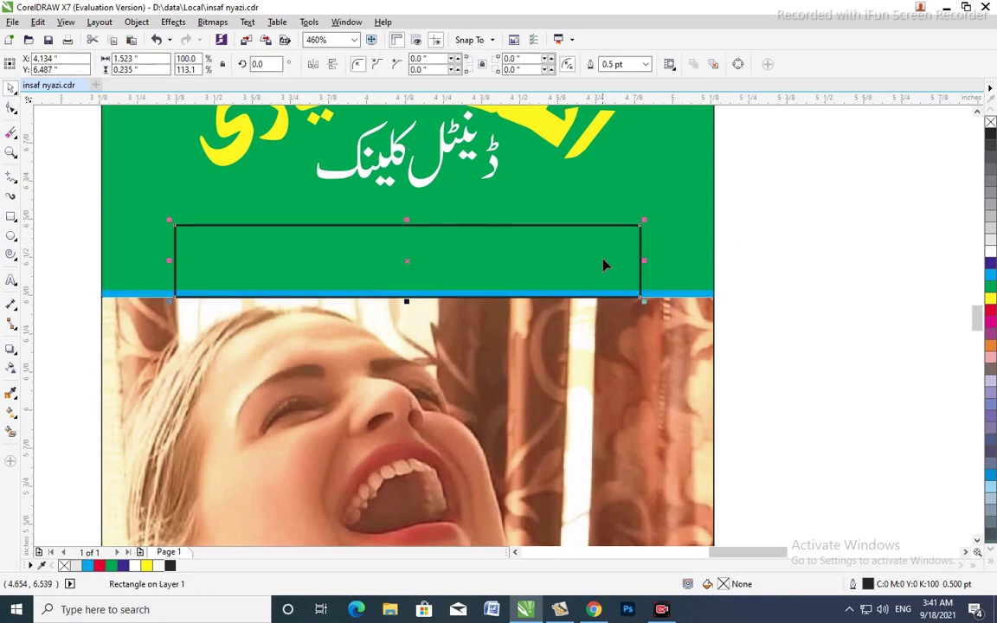
key("F10")
left_click_drag(641, 227, 230, 259)
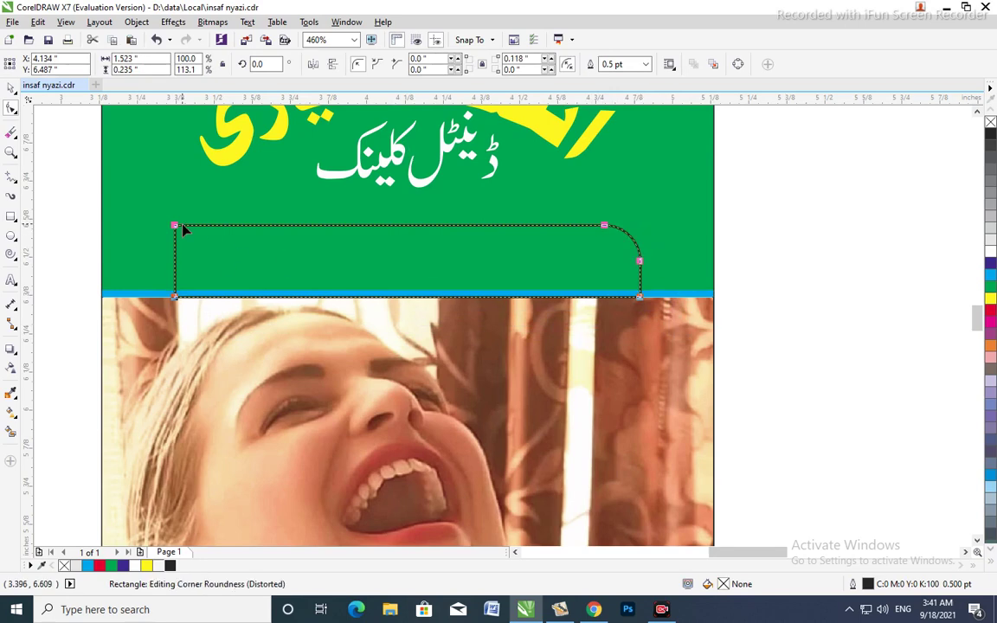
left_click_drag(183, 228, 173, 264)
key("space")
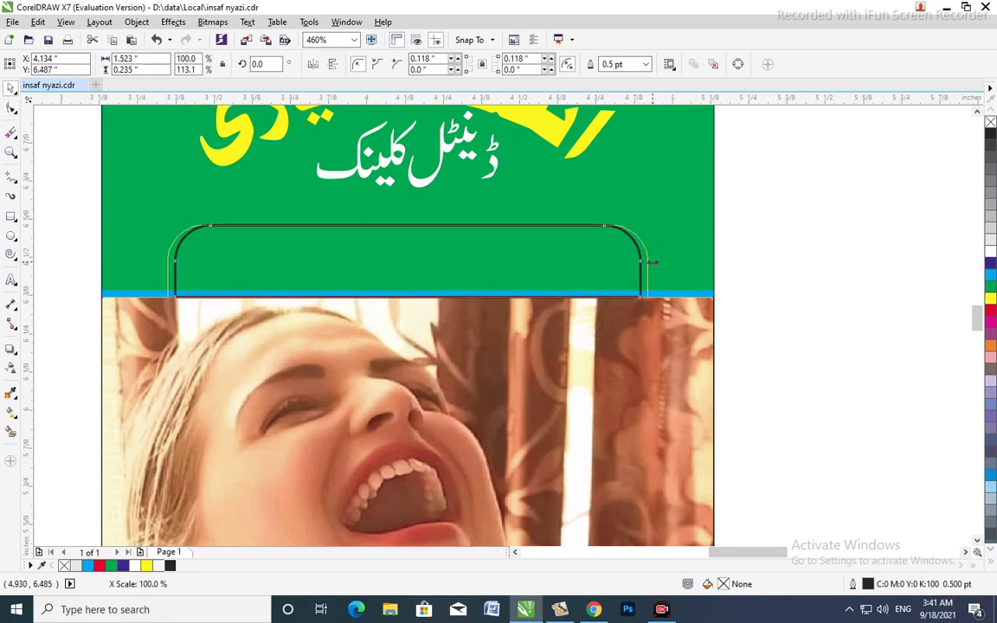
left_click_drag(652, 262, 672, 282)
Zoom to frame the whole poster
left_click(680, 300, "shift")
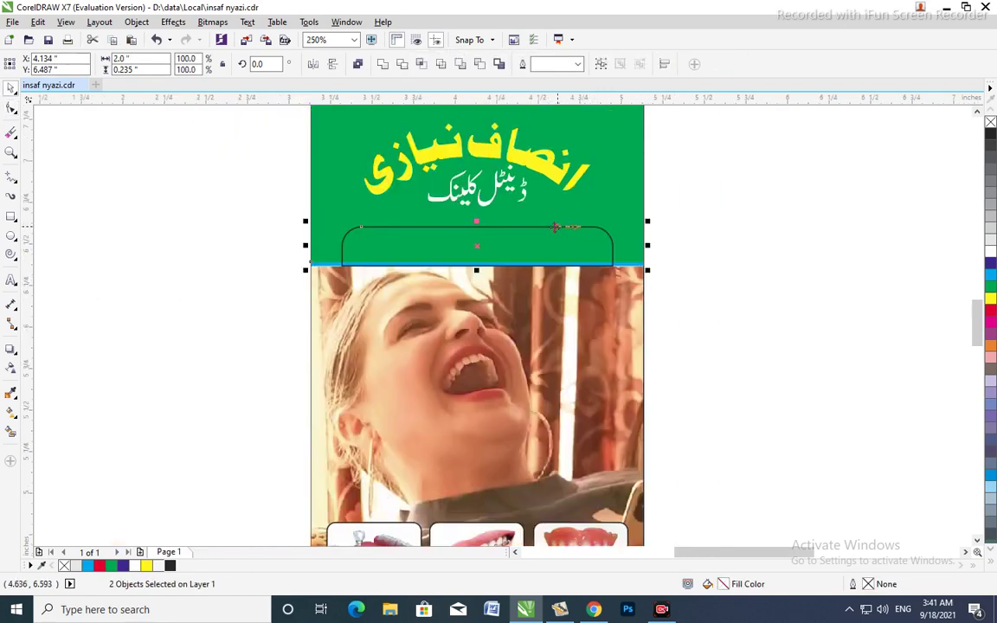
scroll(673, 294, "down", 2)
scroll(745, 437, "up", 1)
left_click(745, 438)
scroll(525, 412, "down", 1)
scroll(521, 417, "down", 1)
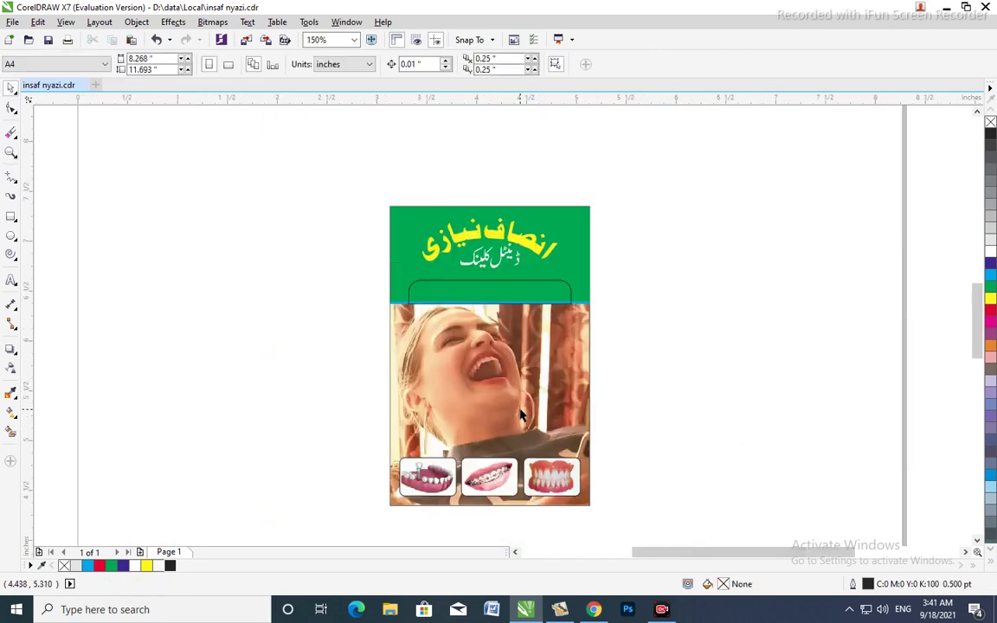
key("z")
mouse_move(365, 199)
left_mouse_down()
mouse_move(628, 378)
mouse_move(643, 507)
left_mouse_up()
key("space")
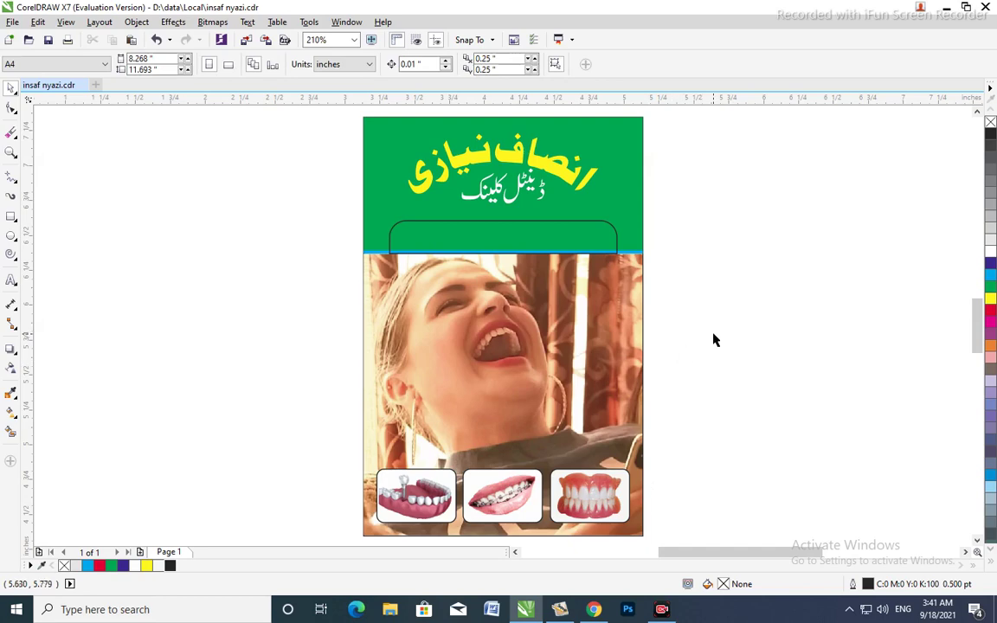
Delete the rounded tab and move the three dental images up, leaving a bottom strip
left_click(523, 365)
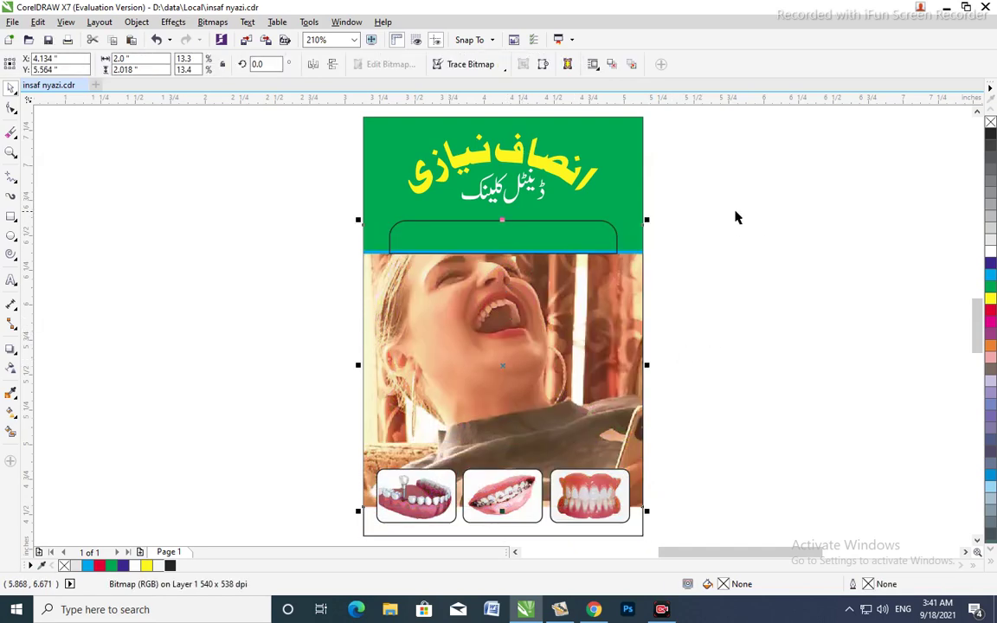
left_click_drag(724, 214, 336, 296)
key("Delete")
left_click_drag(299, 455, 648, 529)
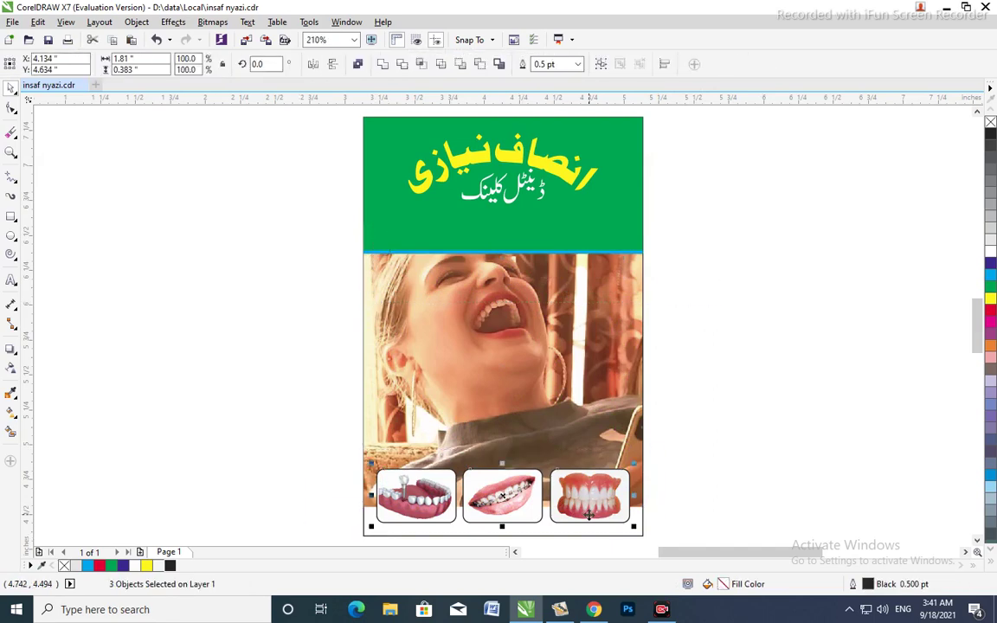
left_click_drag(502, 498, 502, 463)
key("z")
left_click_drag(300, 408, 725, 553)
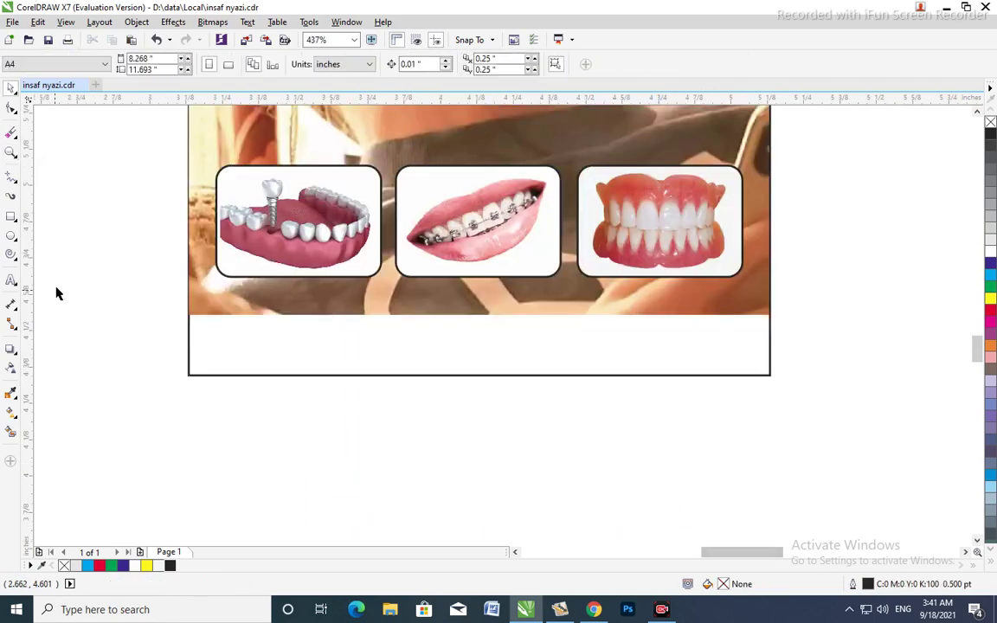
Draw a rectangle over the bottom strip with no outline and a purple fill
left_click(11, 215)
left_click_drag(188, 374, 771, 315)
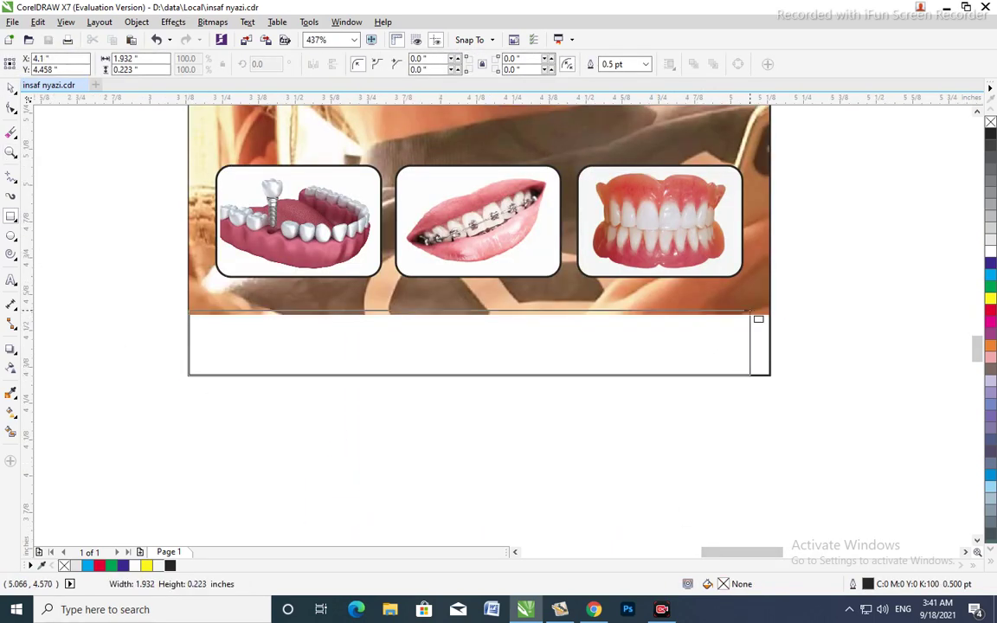
right_click(992, 123)
left_click(990, 288)
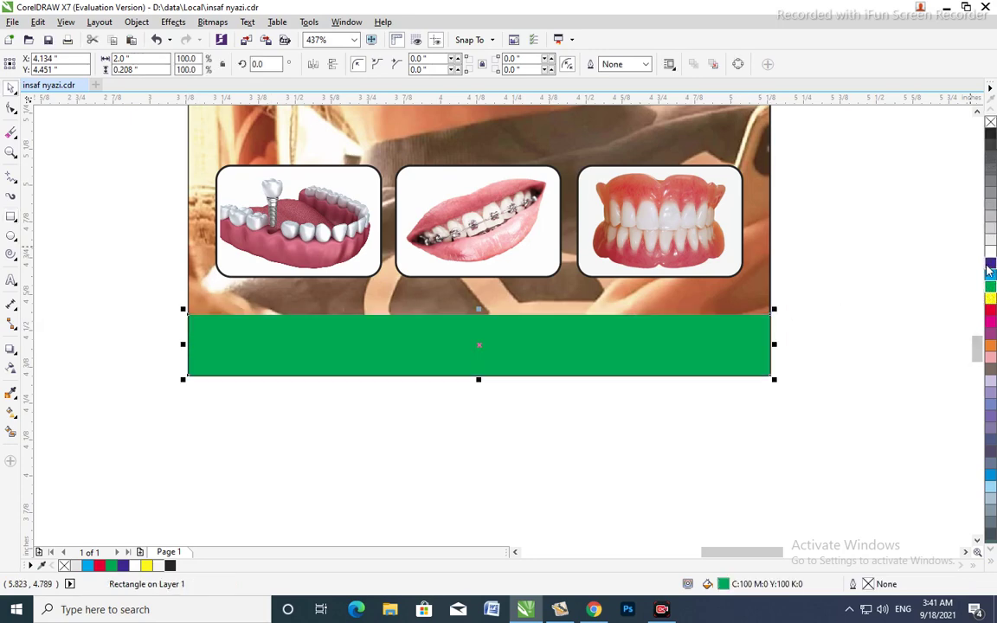
left_click(990, 268)
left_click(792, 386)
Start a 'Ph:' text line below the band with the first contact phone number
key("F8")
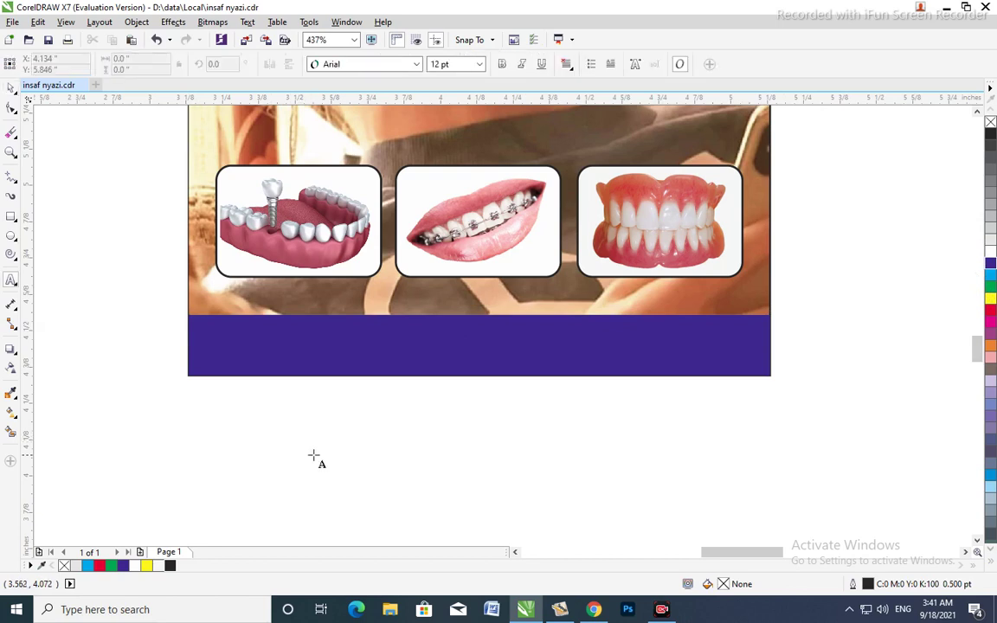
left_click(314, 457)
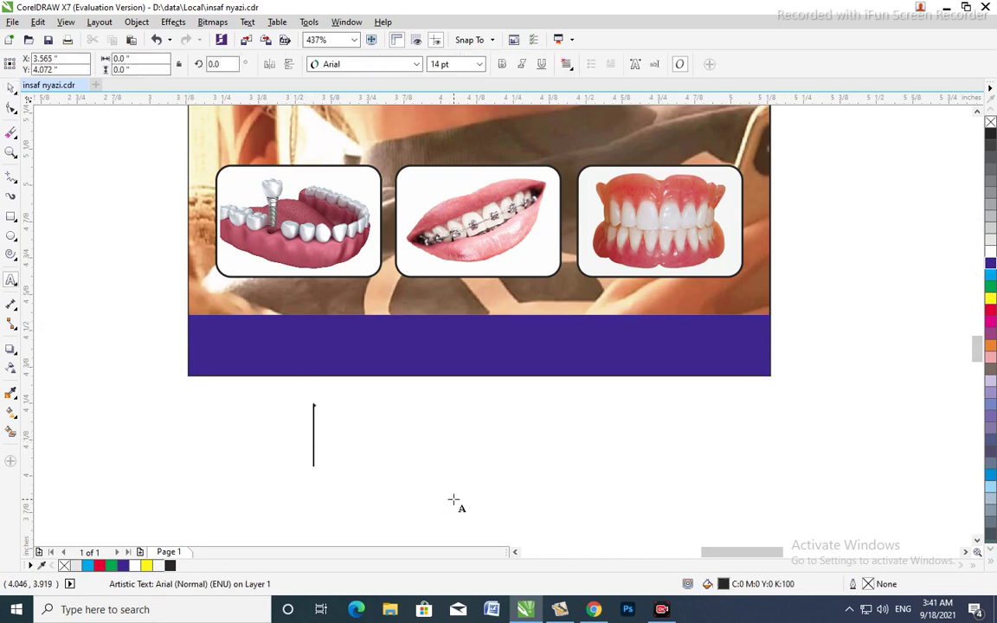
type("Ph:")
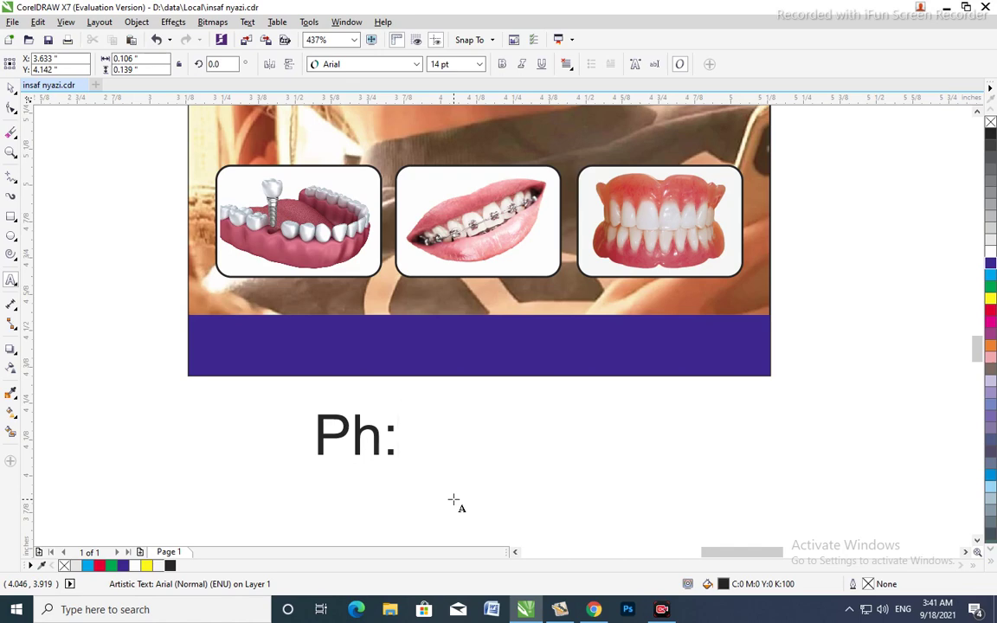
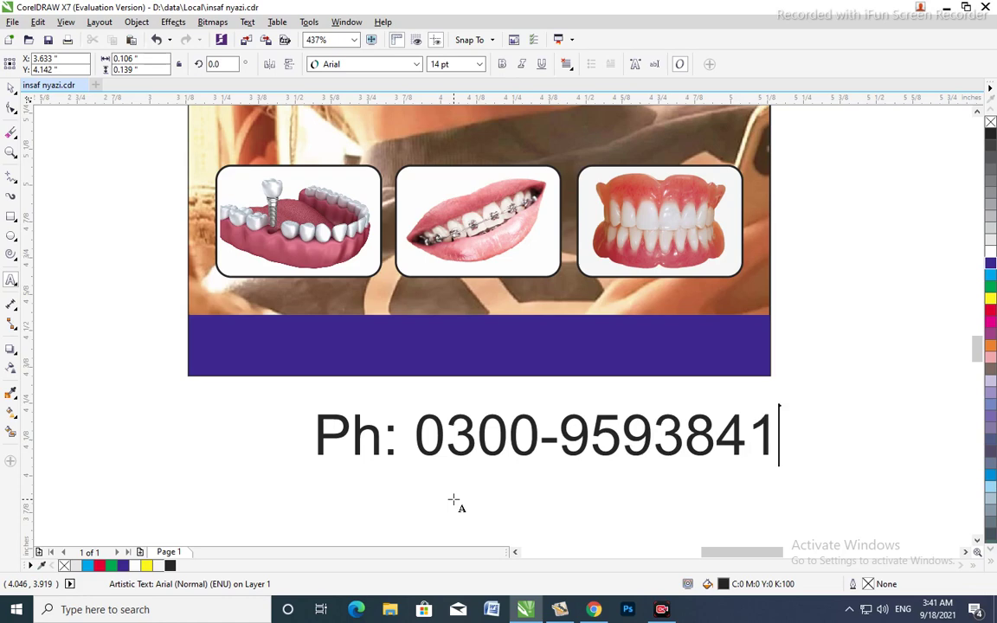
key("ctrl+space")
key("ctrl+space")
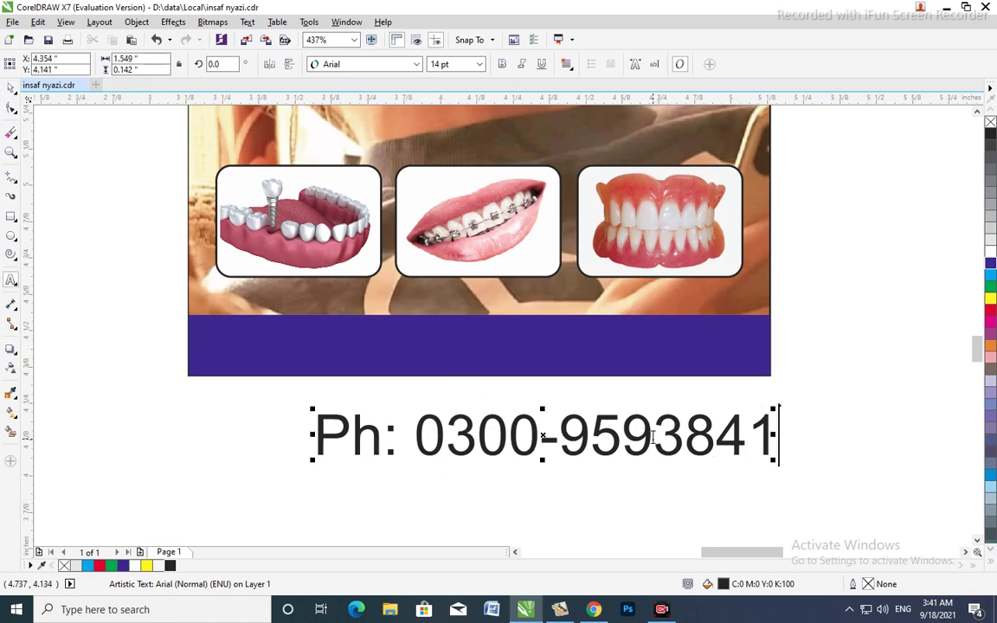
Add the second phone number and move the text onto the purple band
type("I")
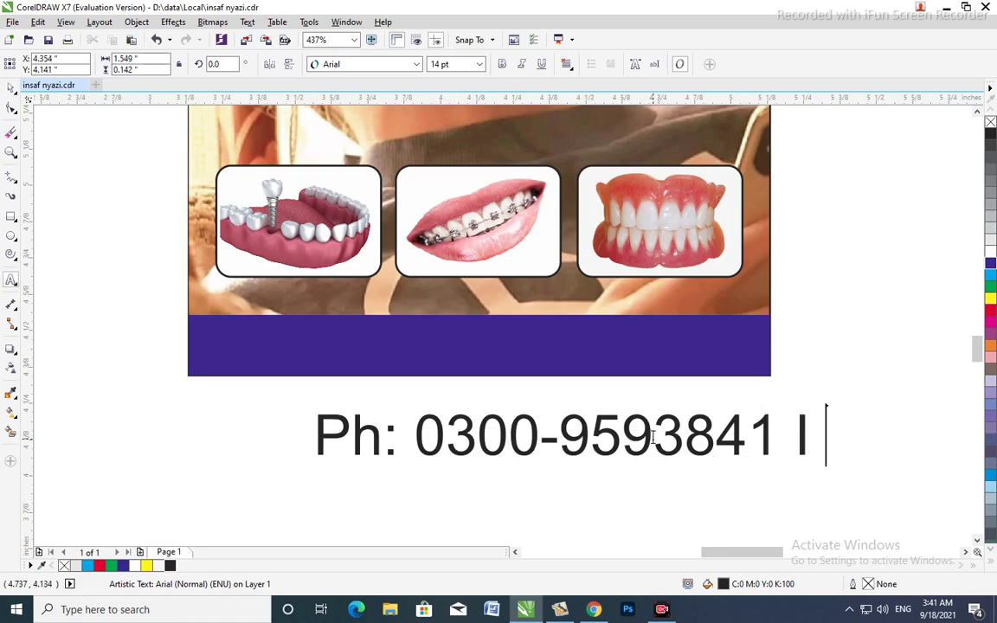
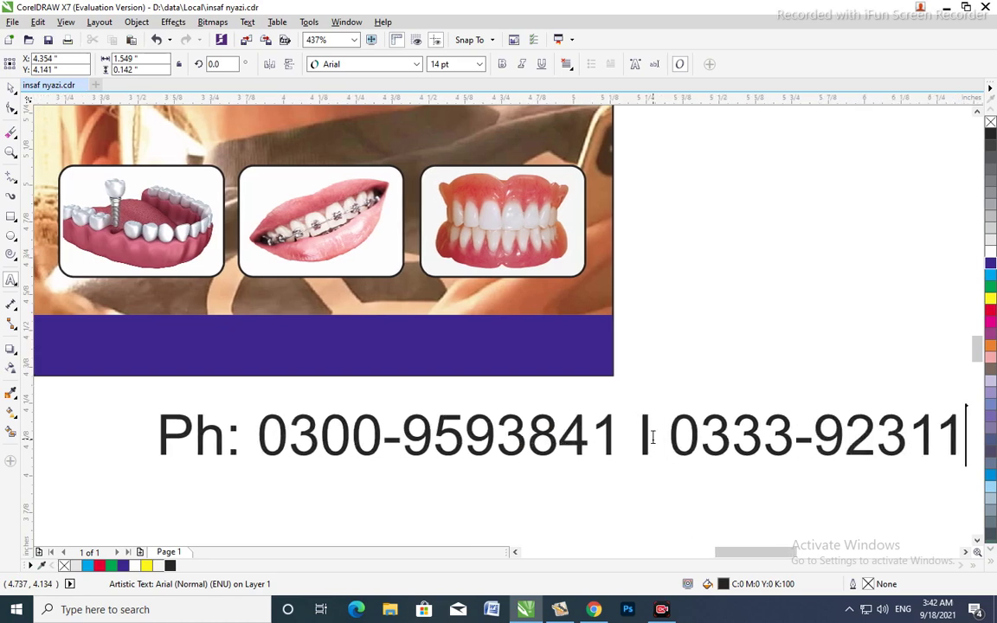
key("ctrl+space")
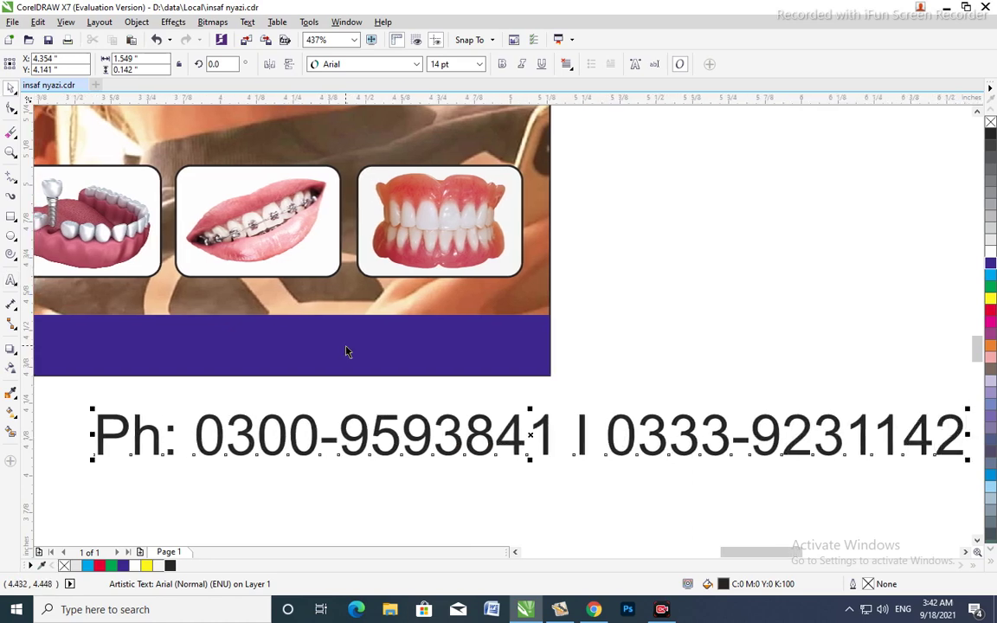
left_click_drag(746, 440, 476, 358)
scroll(416, 425, "up", 1)
Shrink the phone text to fit the band and make it bold and white
left_click(416, 425)
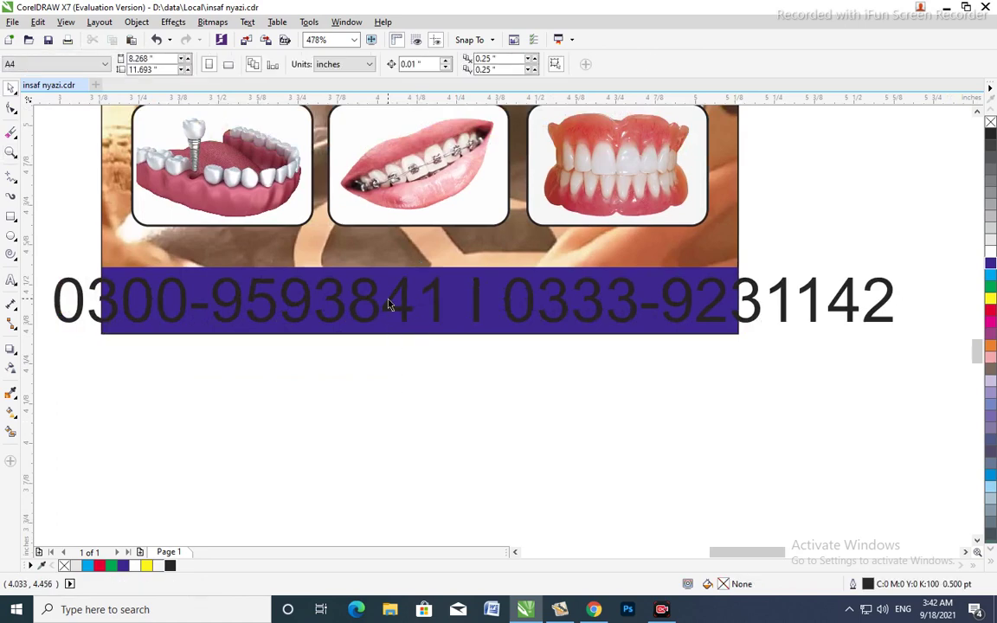
left_click(874, 322)
left_click_drag(874, 322, 700, 317)
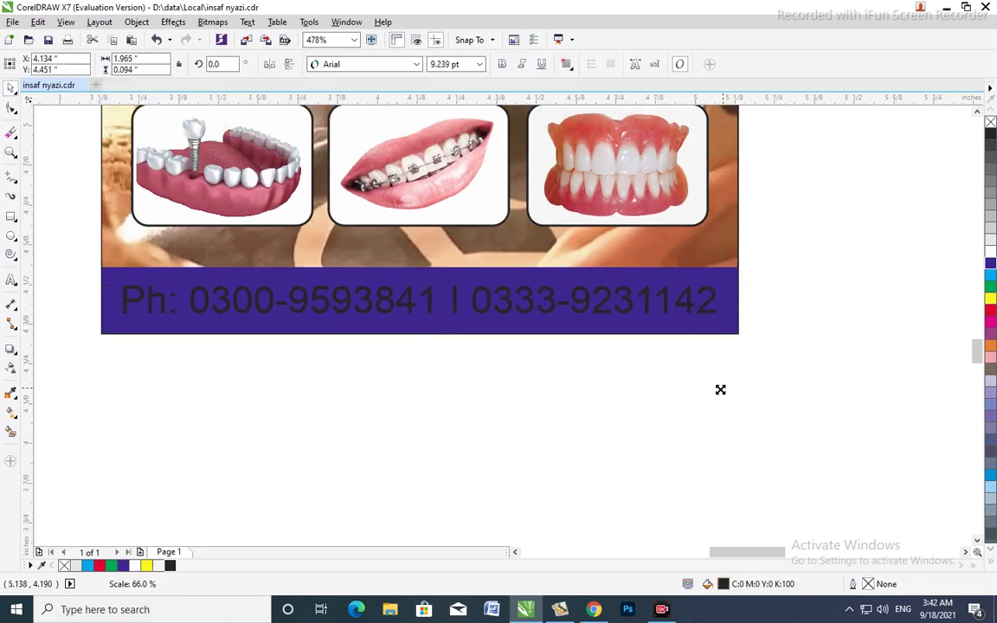
left_click(502, 64)
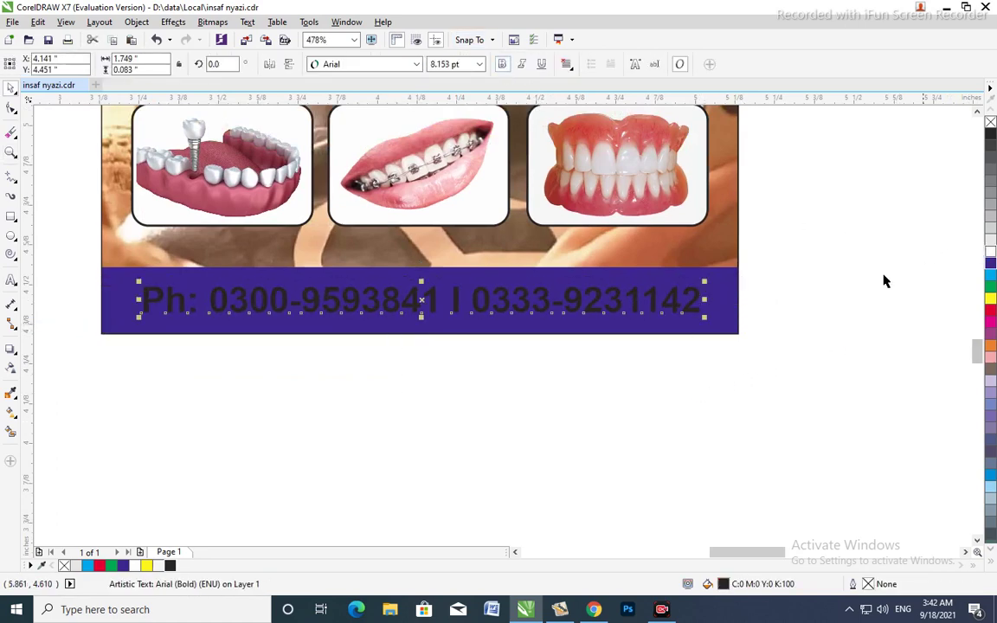
left_click(991, 252)
left_click(665, 379)
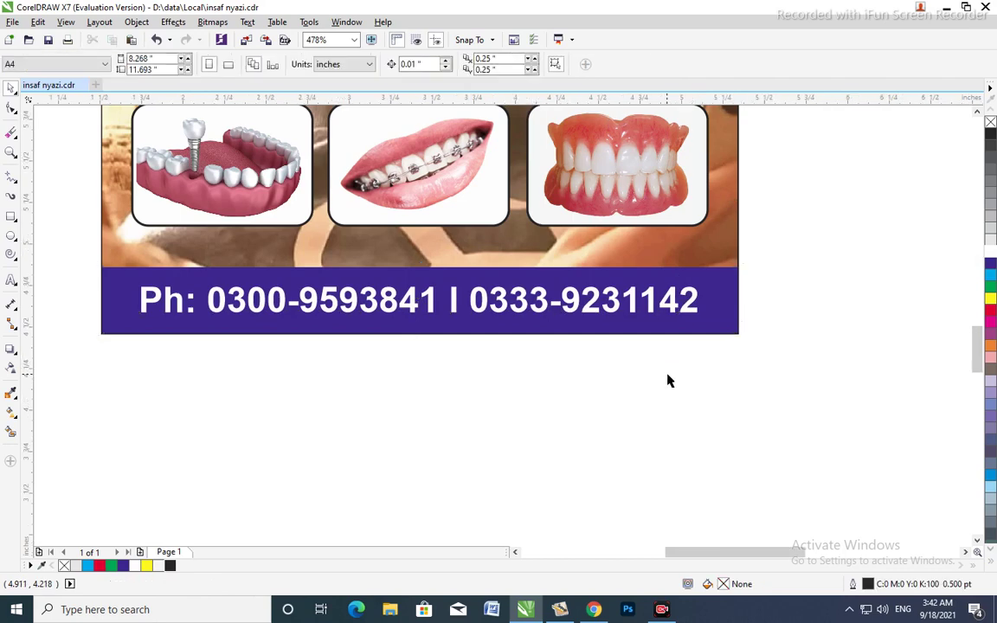
Select the braces and denture images, then undo the last two changes
scroll(667, 381, "down", 2)
left_click_drag(748, 383, 390, 205)
scroll(389, 205, "up", 3)
left_click(394, 248)
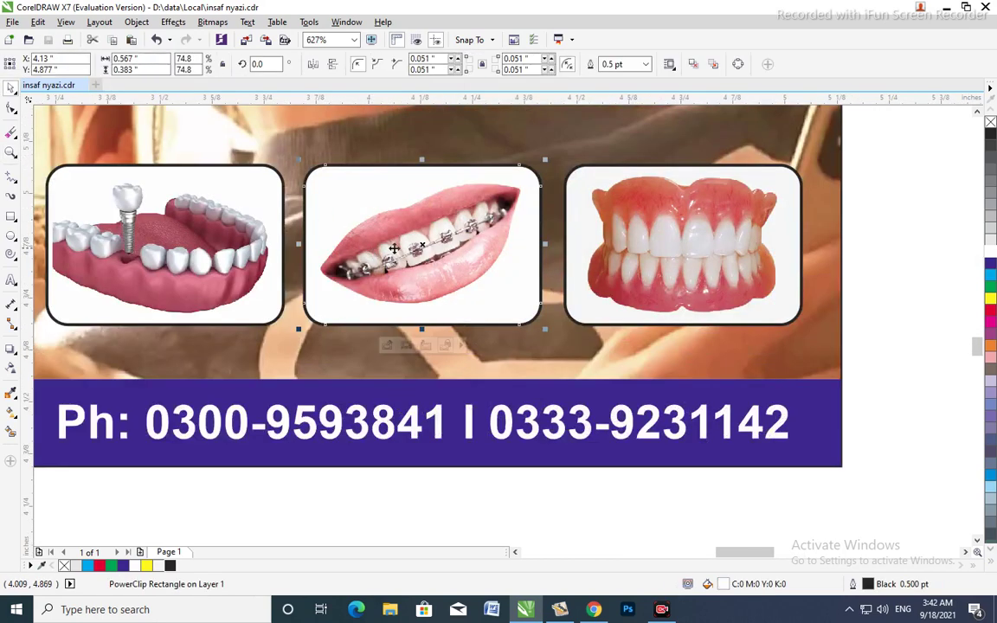
left_click(684, 249, "shift")
key("ctrl+z")
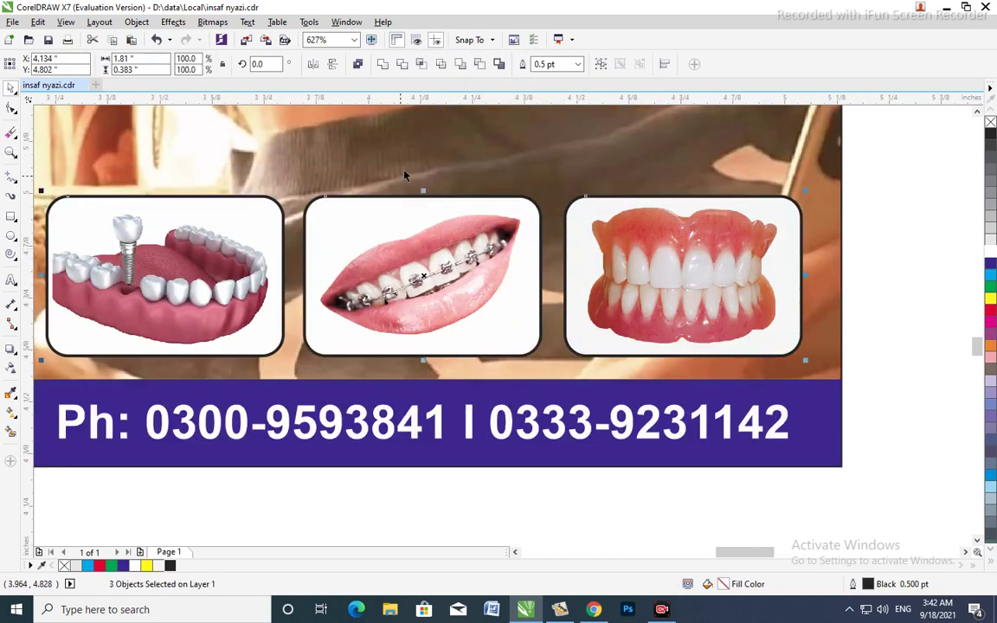
key("ctrl+z")
scroll(452, 343, "down", 3)
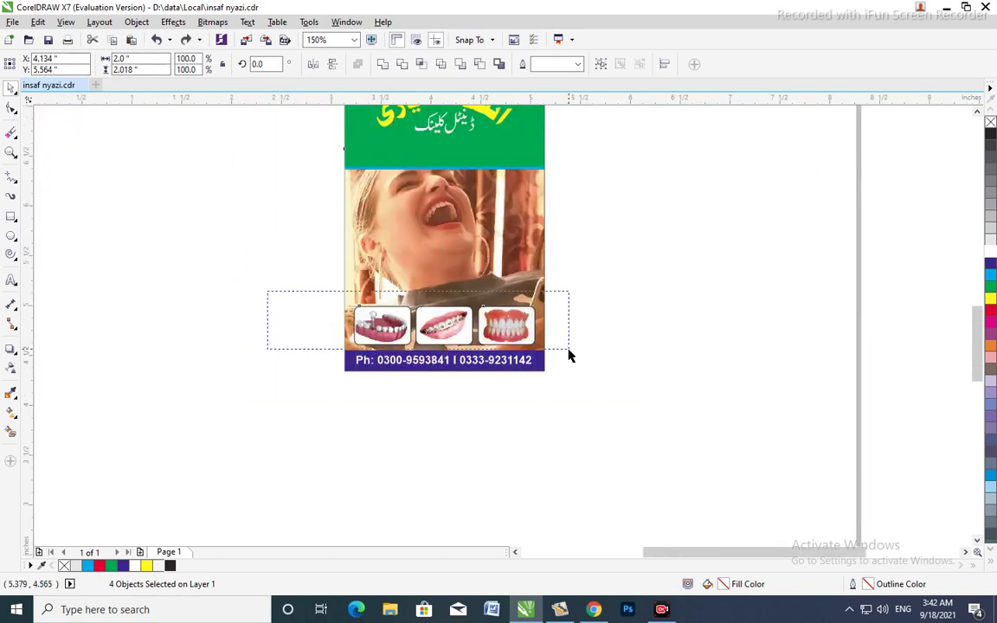
Group the three dental images with Ctrl+G
left_click_drag(268, 289, 570, 352)
key("ctrl+g")
key("z")
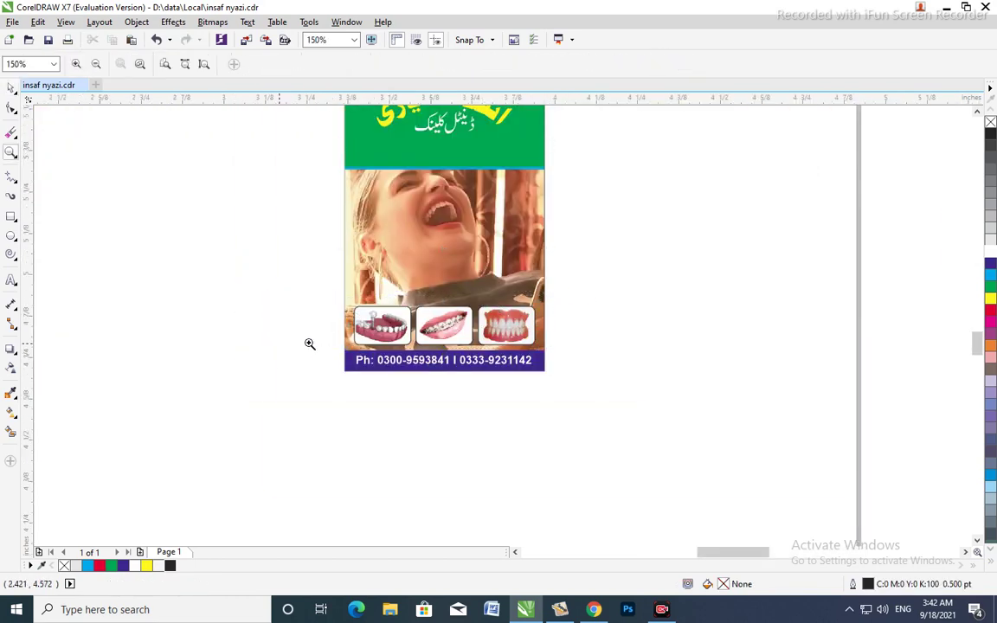
left_click_drag(309, 343, 485, 299)
key("space")
Enlarge the Urdu header text group by dragging a corner handle
key("z")
scroll(523, 390, "down", 2)
left_click_drag(662, 416, 442, 139)
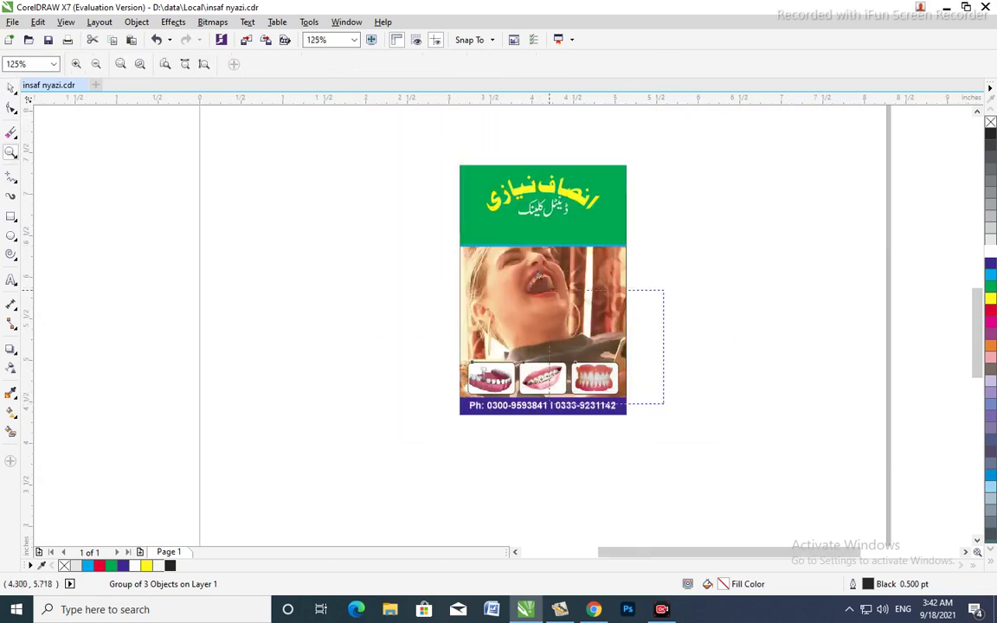
left_click_drag(291, 139, 688, 345)
key("space")
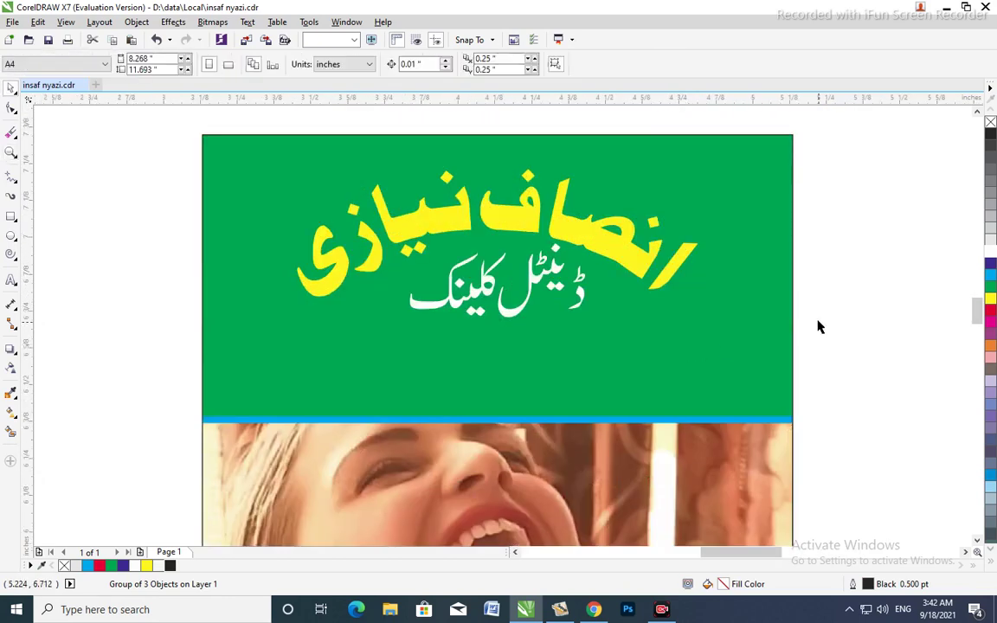
left_click(582, 281)
left_click(634, 256)
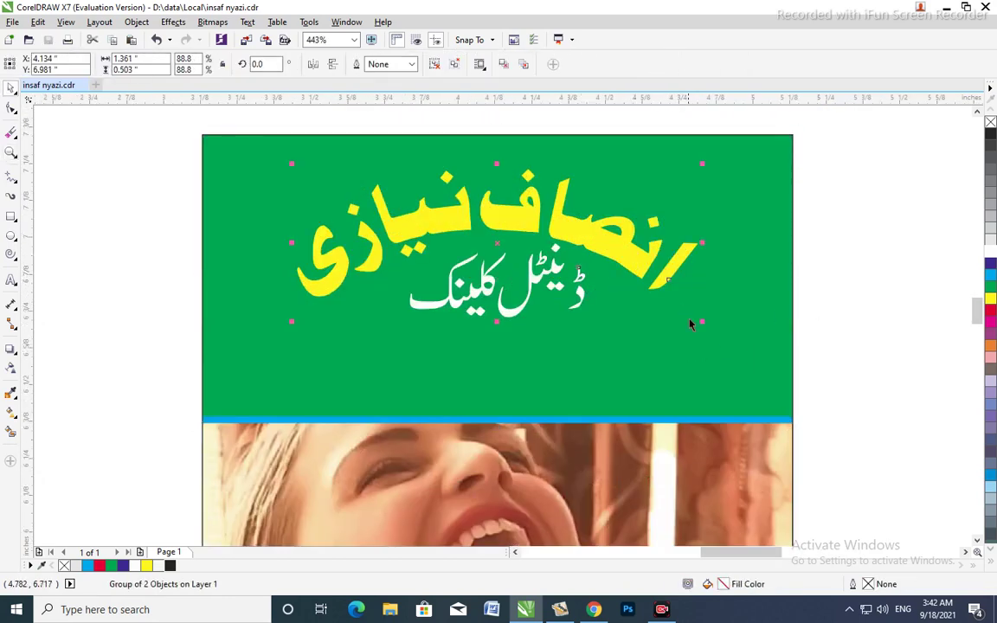
left_click_drag(701, 318, 724, 319)
left_click(724, 319, "shift")
left_click(892, 323)
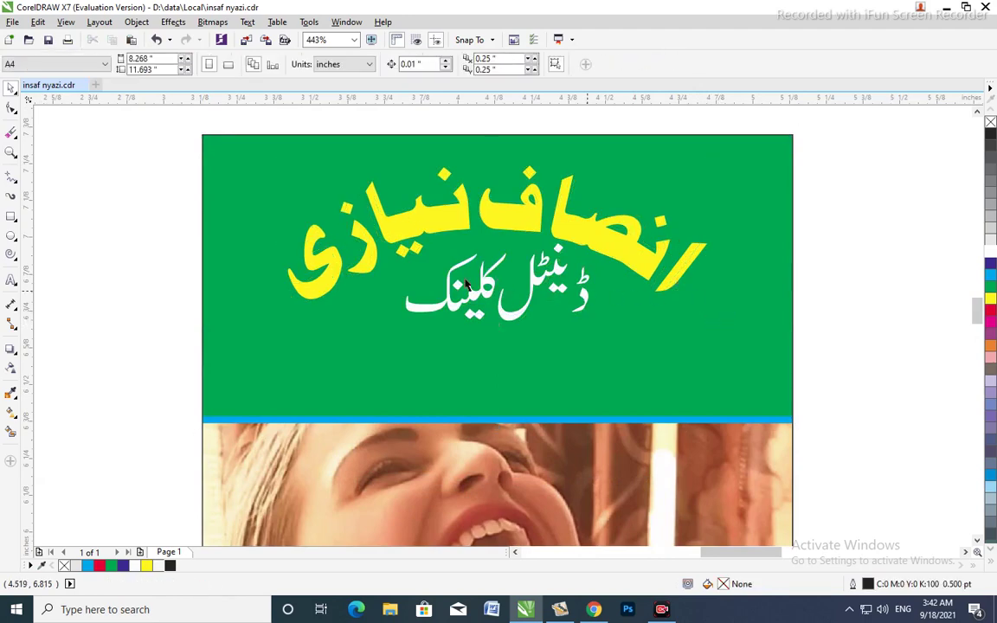
Start a new text line to the right of the page
key("z")
scroll(425, 339, "down", 2)
key("space")
scroll(467, 384, "down", 3)
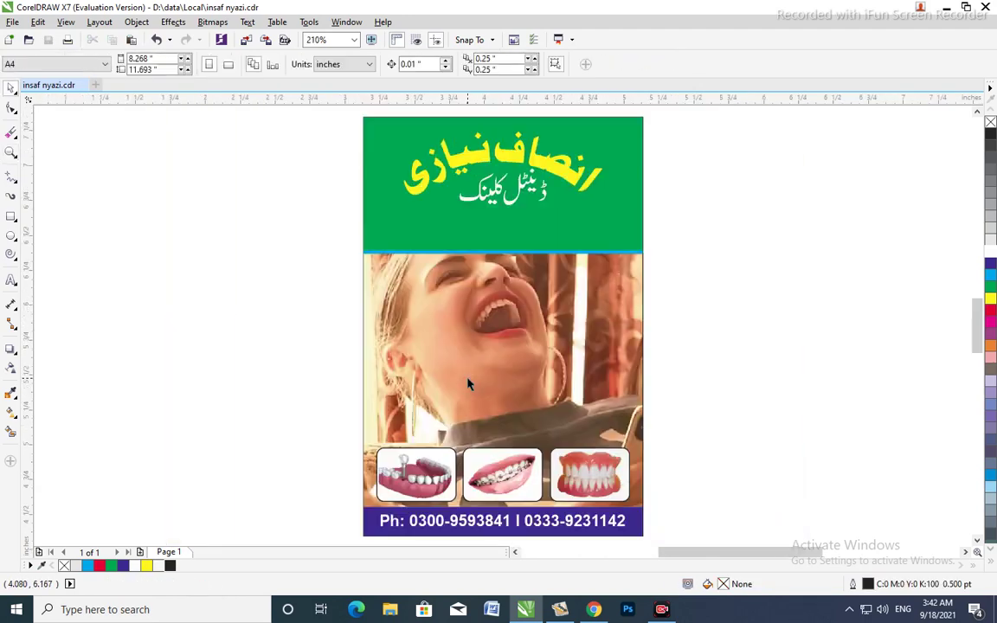
left_click(693, 290)
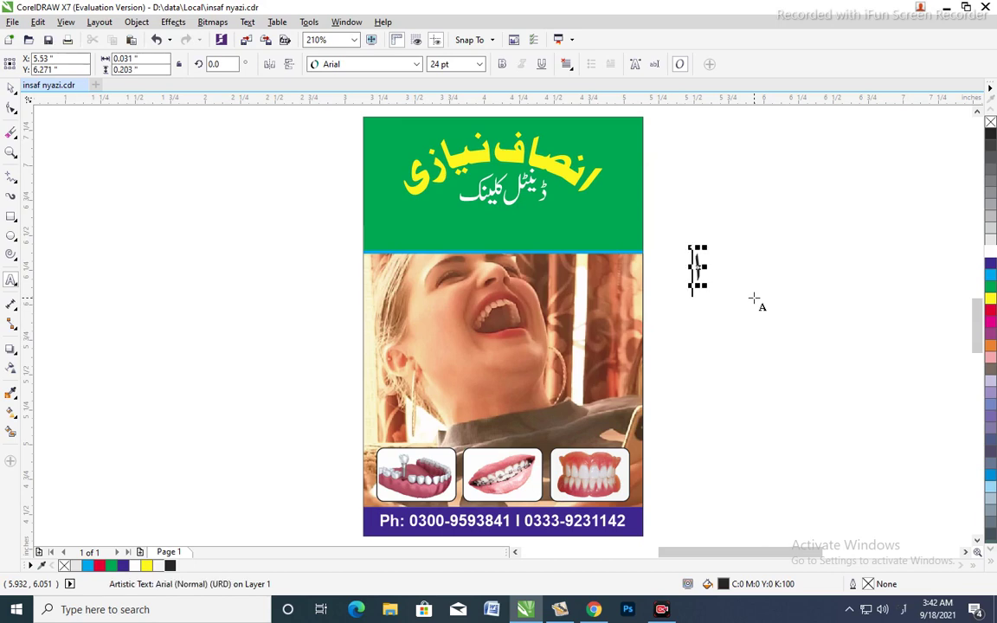
Type the Urdu line 'اوپر تشریف لائیں' and remove the trailing full stop
type("وپر ")
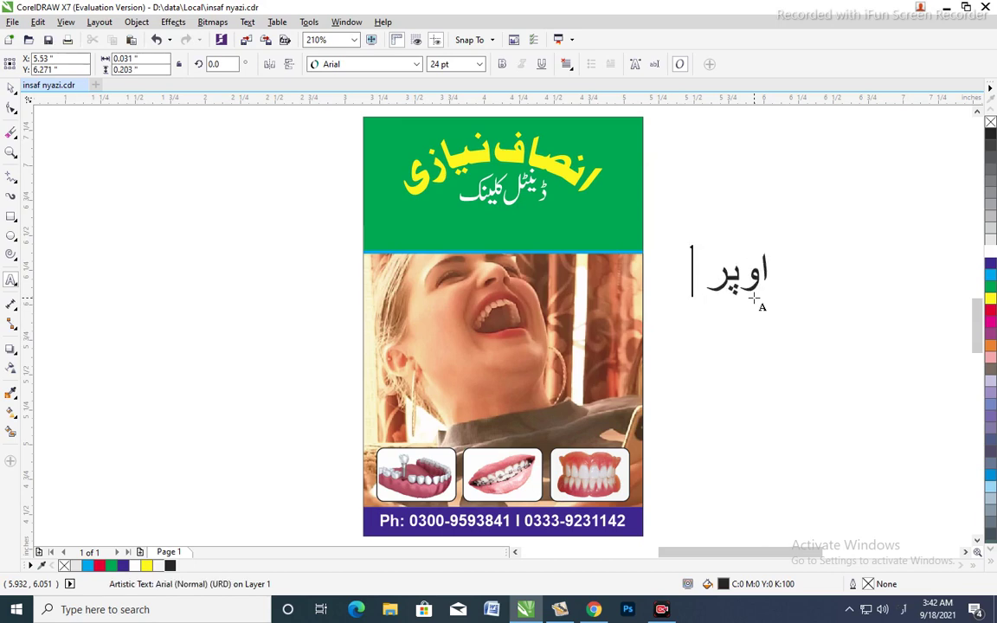
type("تشریف لائی")
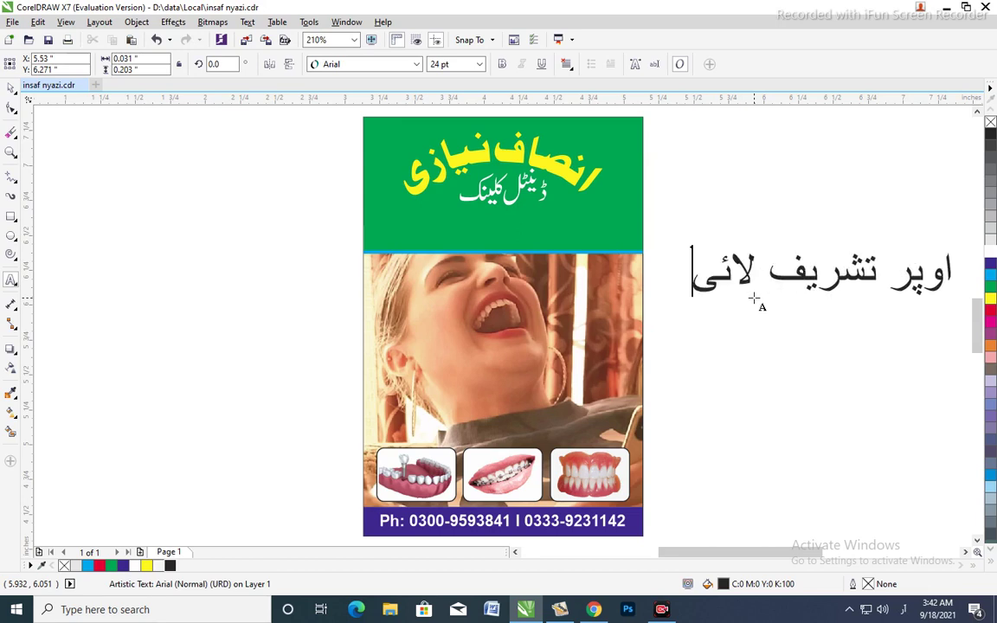
type("ں۔")
key("ctrl+space")
key("ctrl+space")
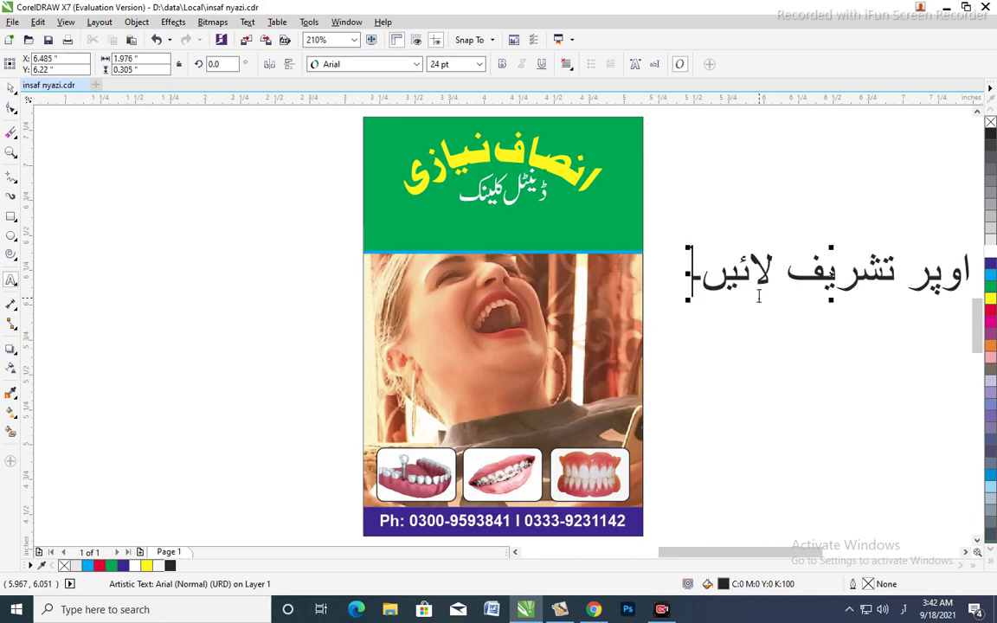
key("BackSpace")
key("ctrl+space")
Set the Urdu text's font to Jameel Noori Nastaleeq
left_click(372, 64)
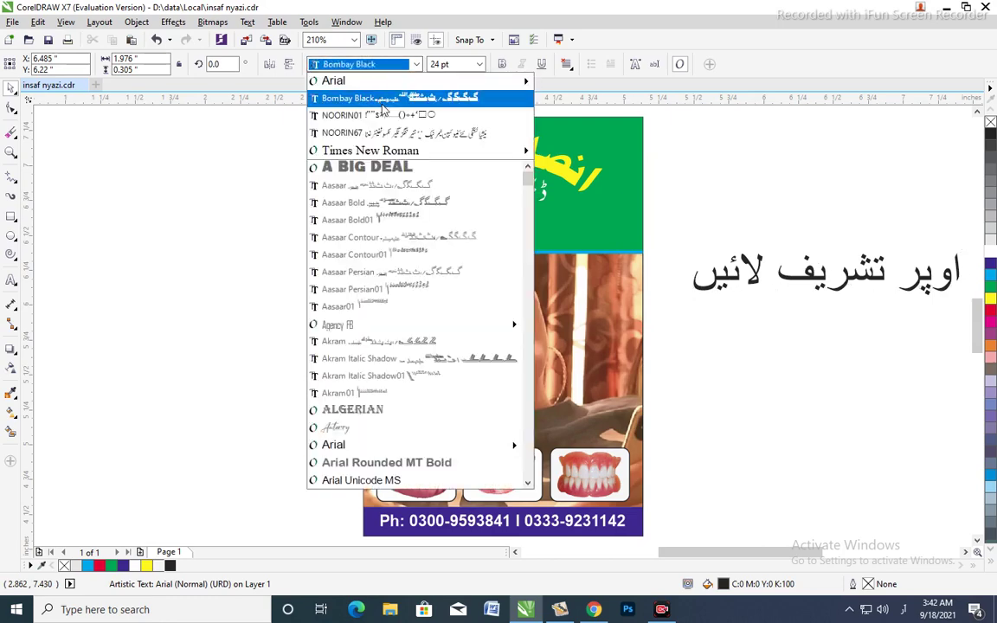
key("Escape")
left_click(383, 65)
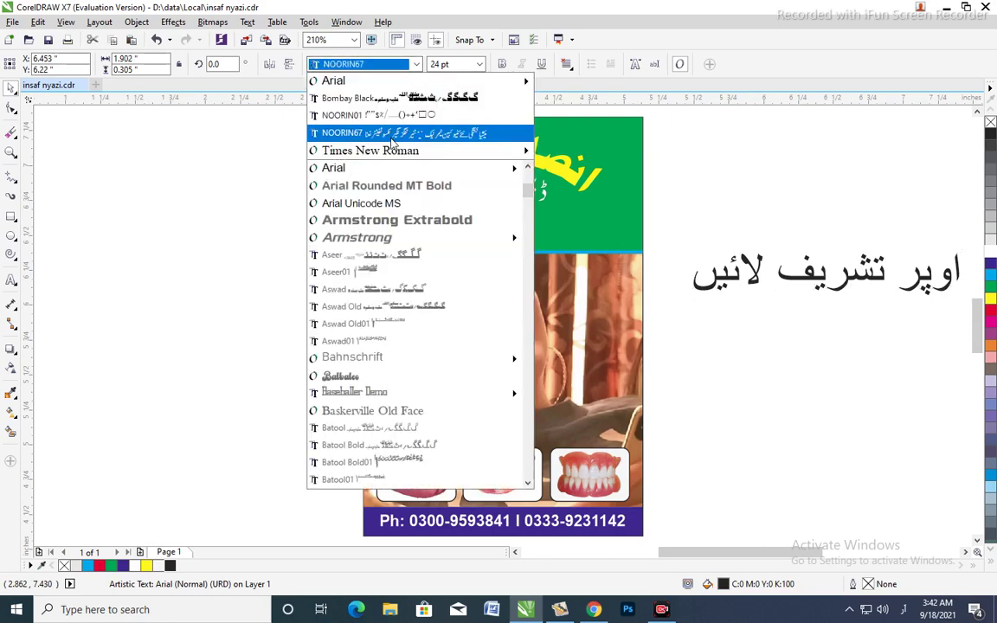
mouse_move(414, 237)
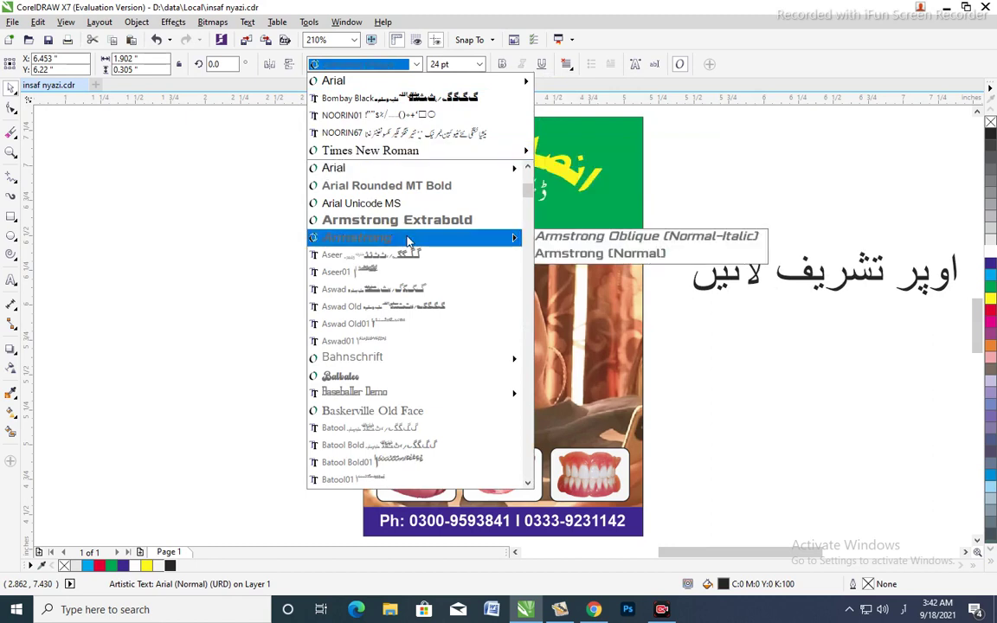
type("Jame")
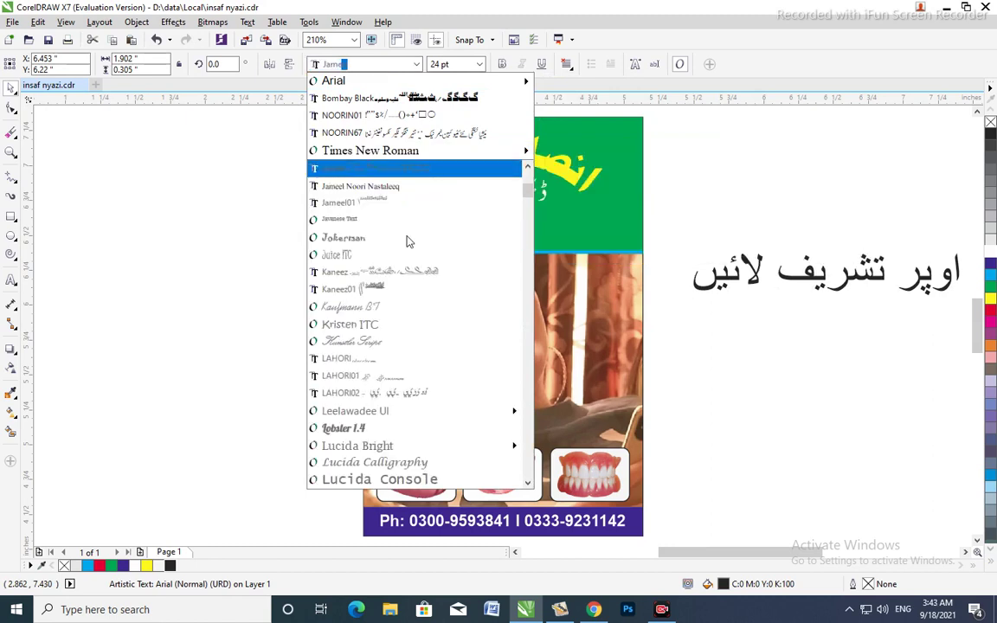
key("Down")
Apply Jameel Noori Nastaleeq to the Urdu line and move it into the green header
key("Return")
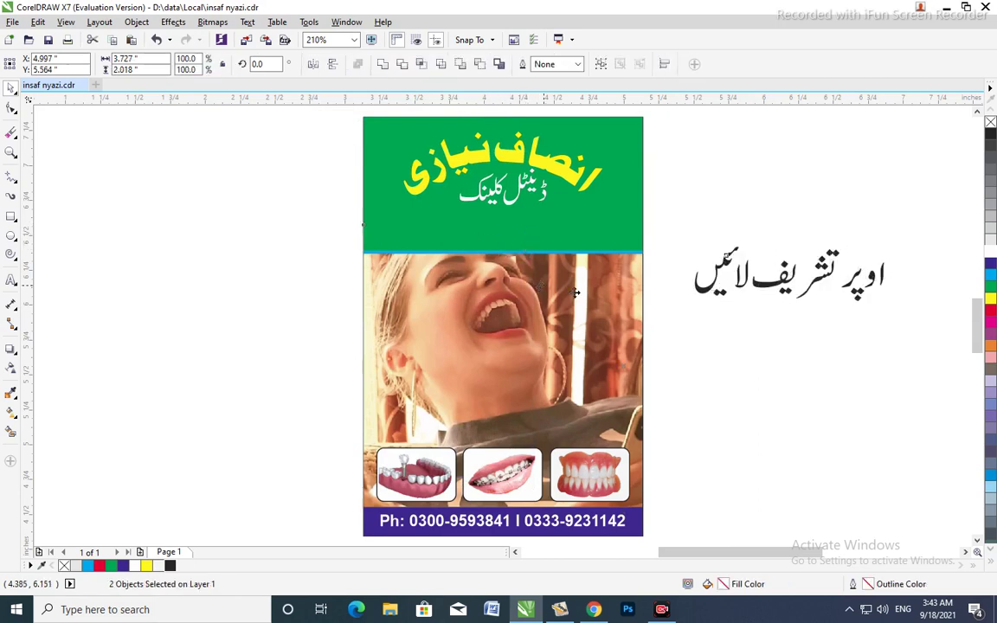
mouse_move(585, 282)
left_mouse_down()
mouse_move(585, 403)
mouse_move(573, 353)
left_mouse_up()
left_click_drag(485, 402, 503, 226)
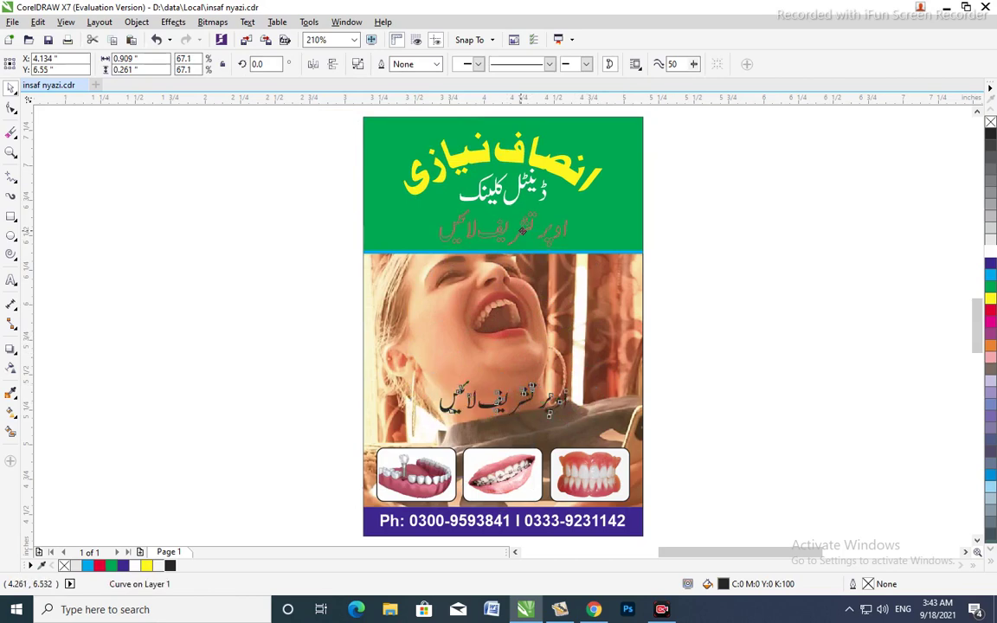
key("z")
left_click_drag(350, 184, 619, 269)
Shrink the Urdu line slightly and colour it yellow beneath the white subheading
left_click_drag(747, 392, 711, 381)
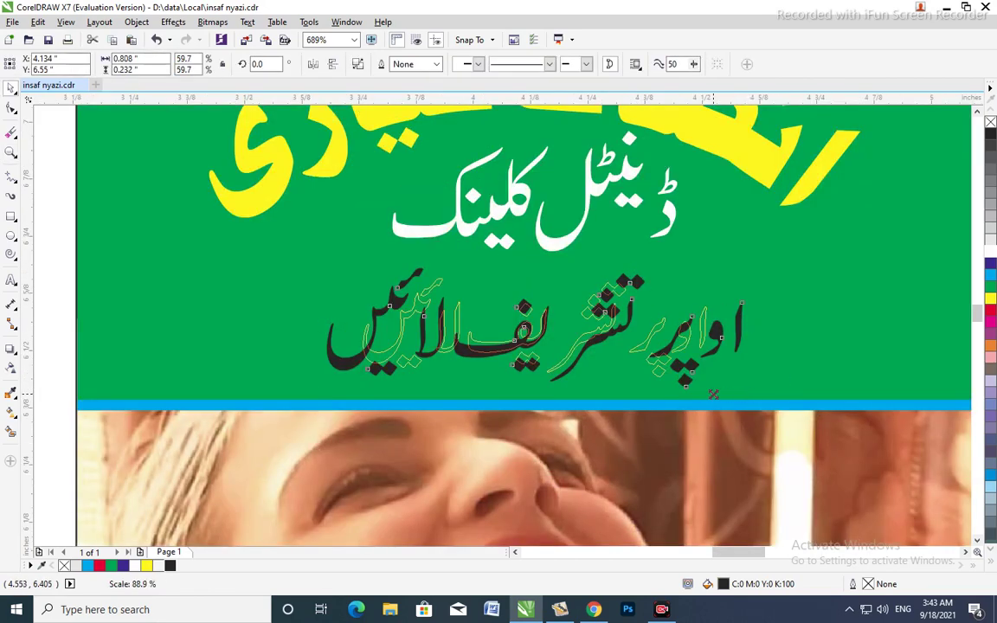
left_click(991, 250)
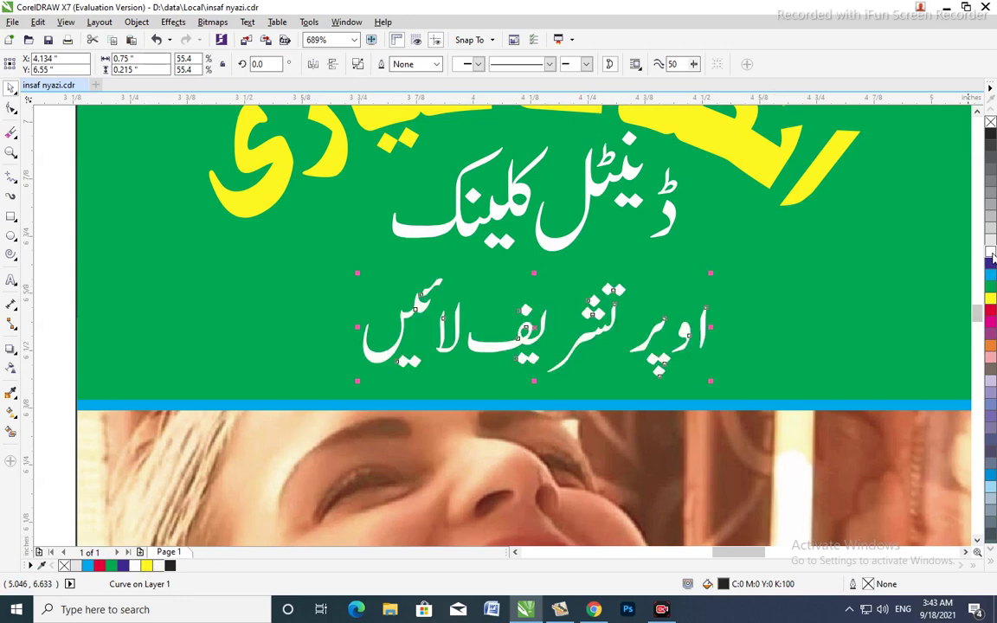
left_click(991, 298)
key("Escape")
scroll(510, 318, "down", 2)
scroll(511, 318, "down", 2)
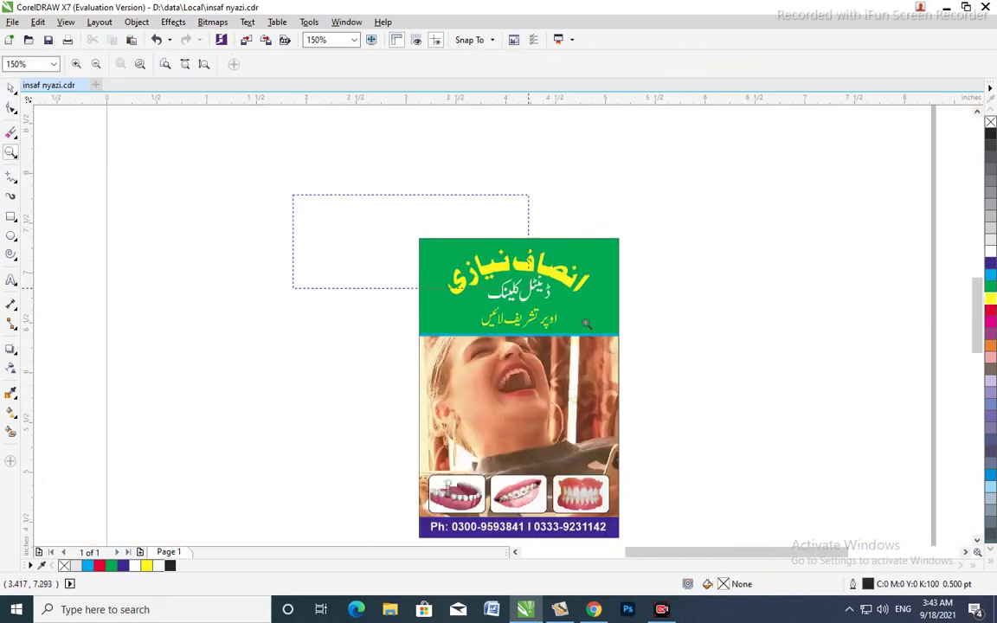
scroll(799, 455, "up", 1)
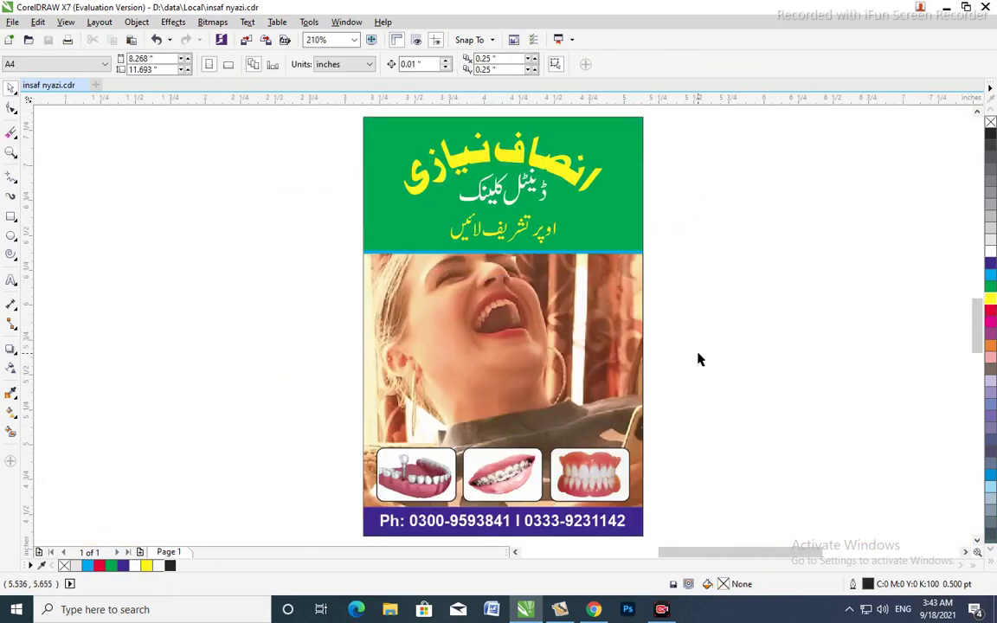
Draw a small square left of the page and rotate it 45° into a diamond
left_click(12, 234)
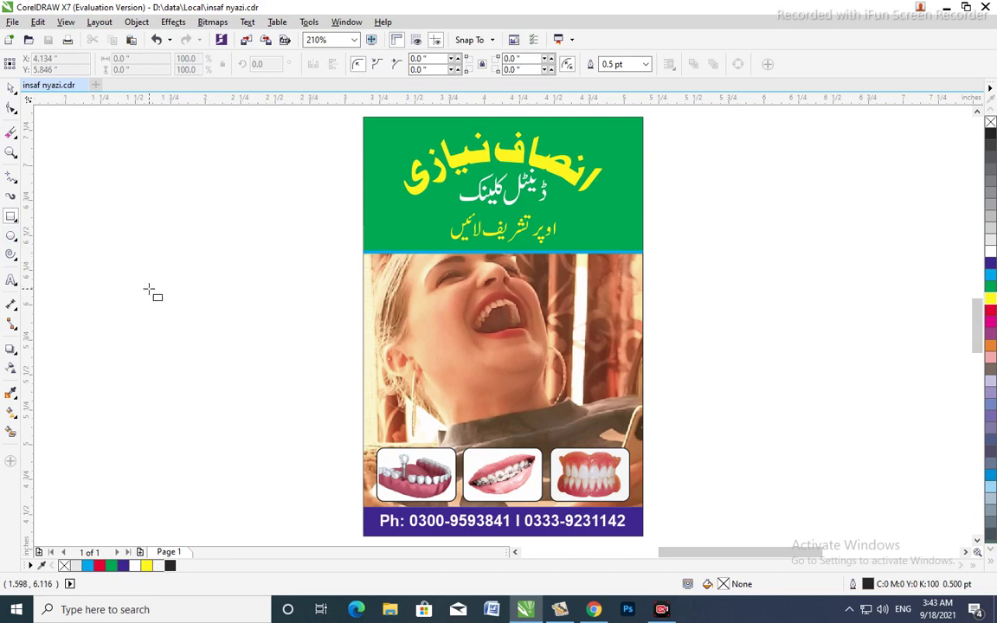
mouse_move(136, 285)
left_mouse_down()
mouse_move(196, 361)
mouse_move(217, 366)
left_mouse_up()
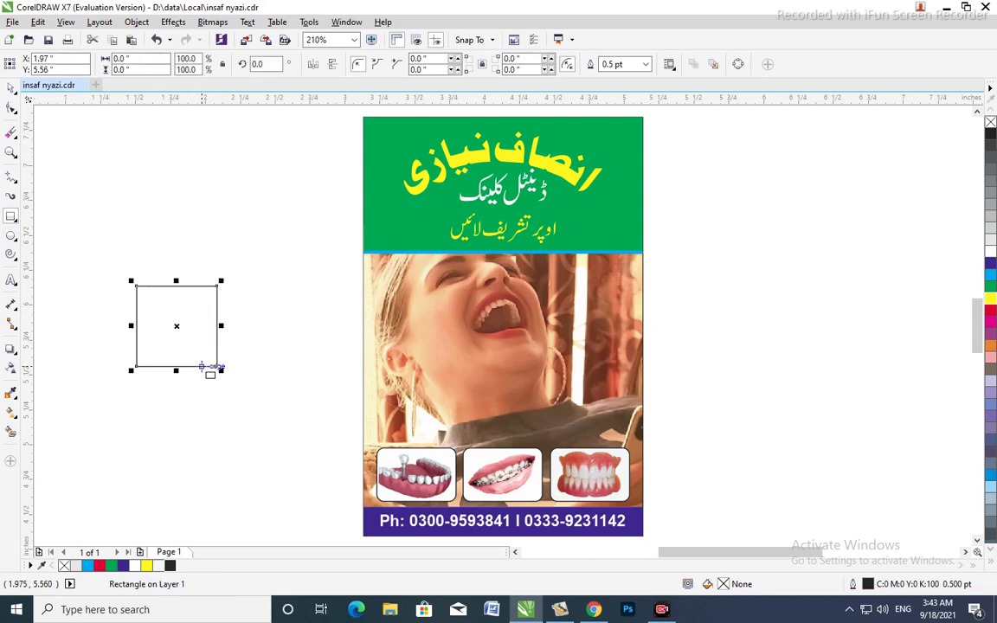
key("space")
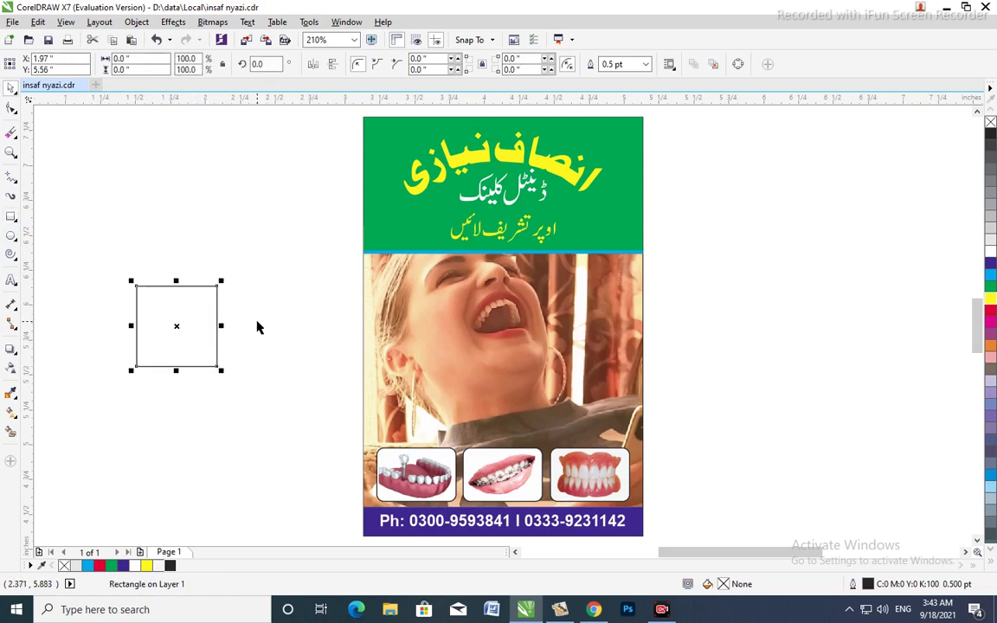
left_click(200, 285)
mouse_move(225, 282)
left_mouse_down()
mouse_move(239, 346)
mouse_move(240, 329)
left_mouse_up()
Convert the diamond to curves and delete its left node, leaving a right-pointing triangle
key("ctrl+q")
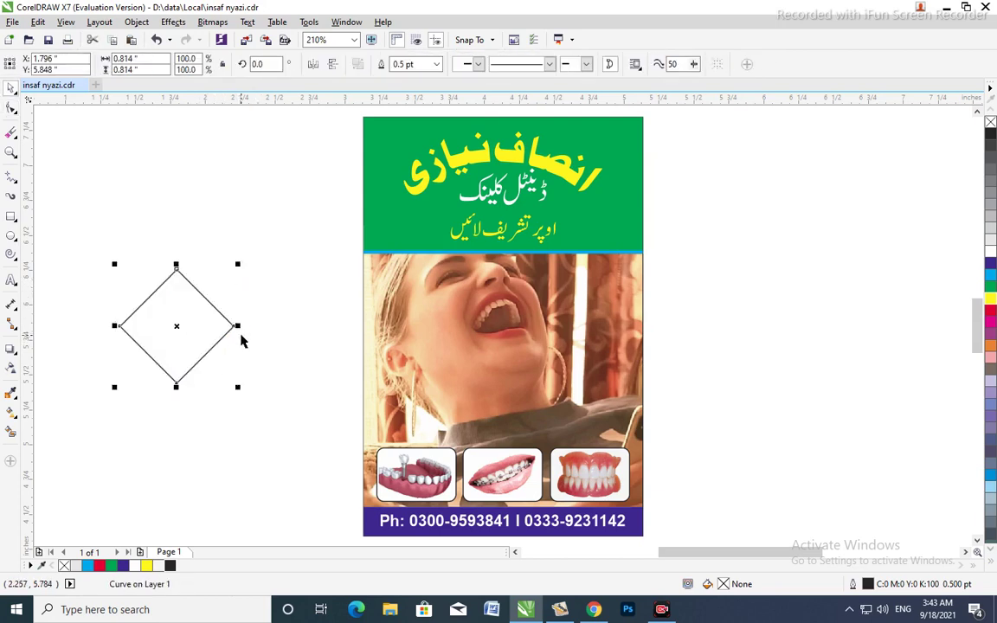
key("F10")
key("space")
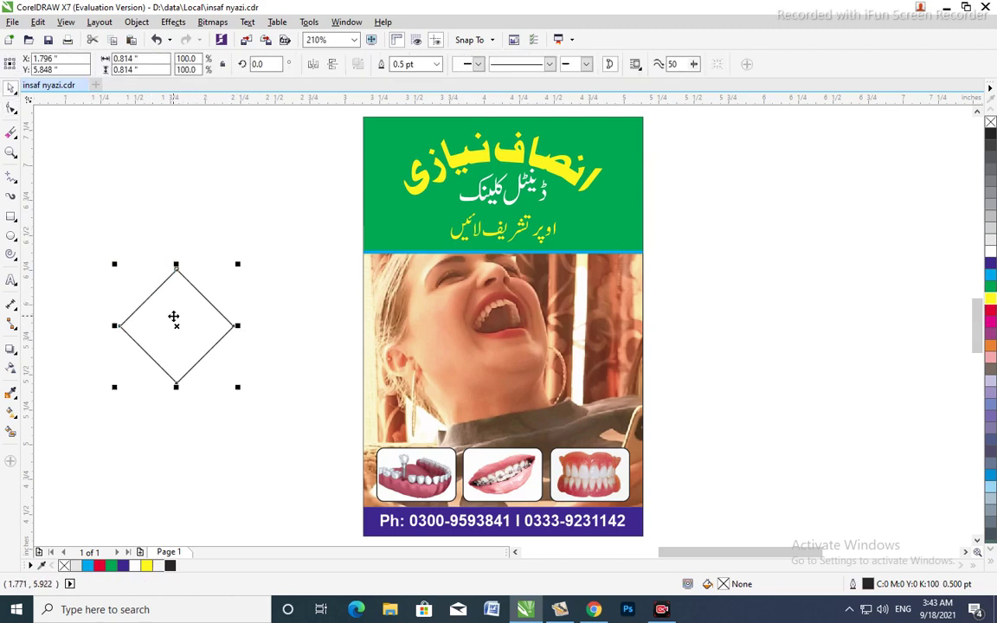
left_click(11, 109)
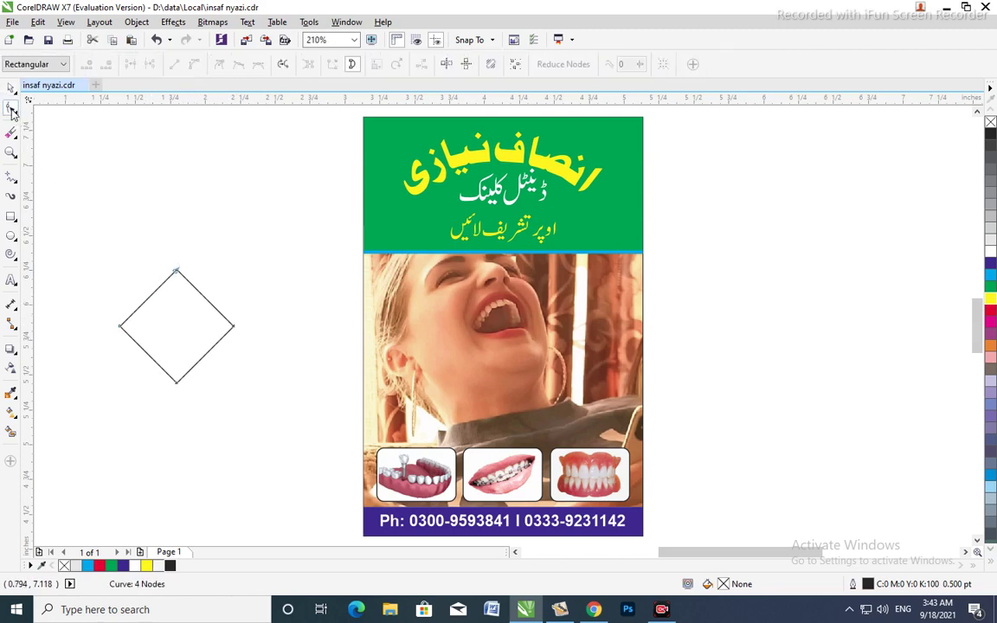
double_click(121, 328)
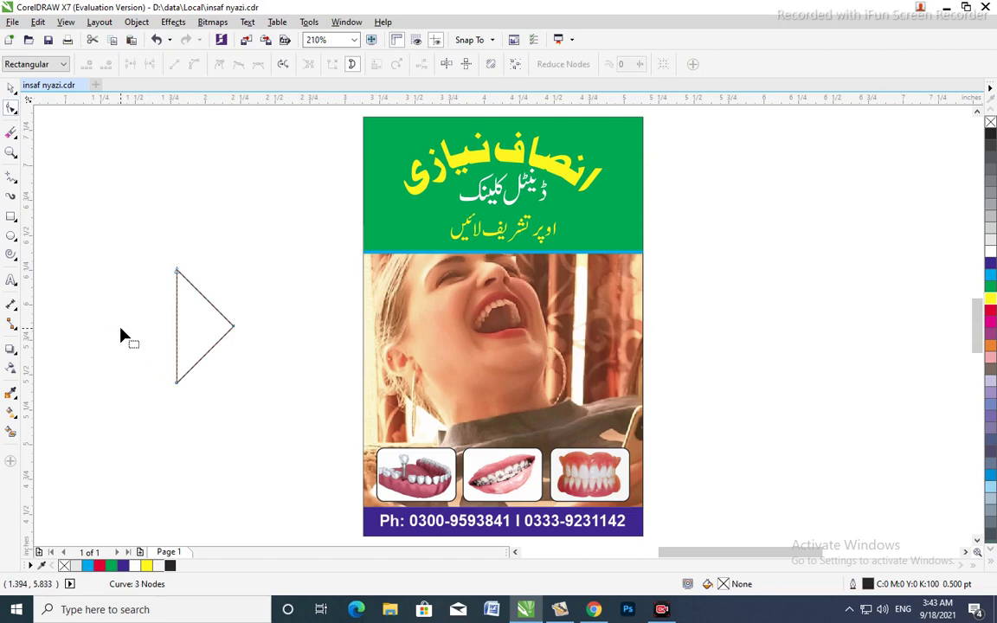
key("space")
Draw a rectangle left of the triangle and widen the triangle toward the right
left_click(11, 217)
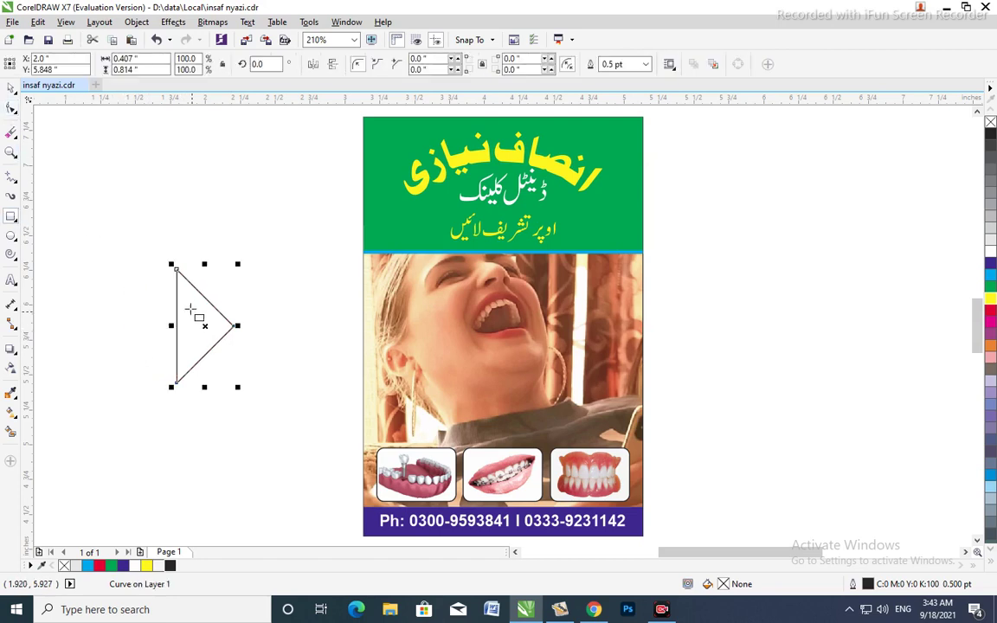
left_click_drag(189, 302, 38, 345)
key("space")
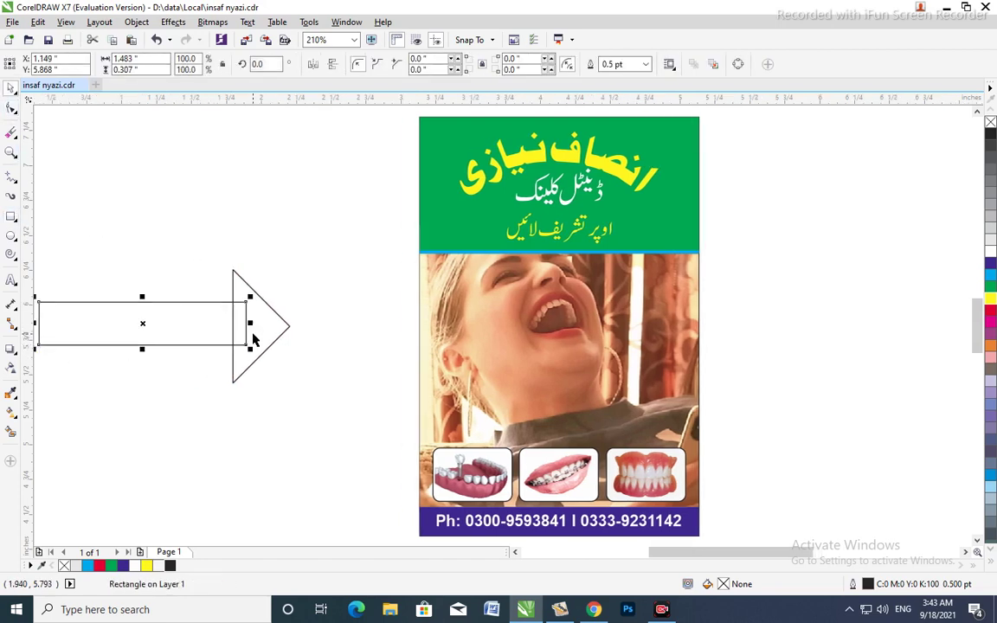
left_click_drag(354, 262, 165, 394)
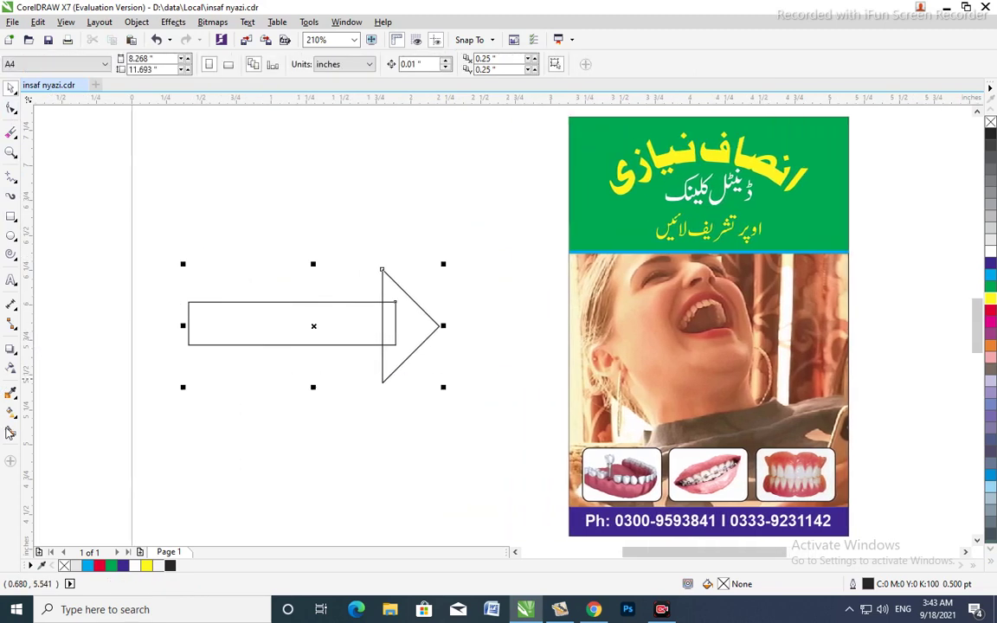
left_click(351, 374)
left_click(432, 335)
left_click_drag(443, 326, 456, 326)
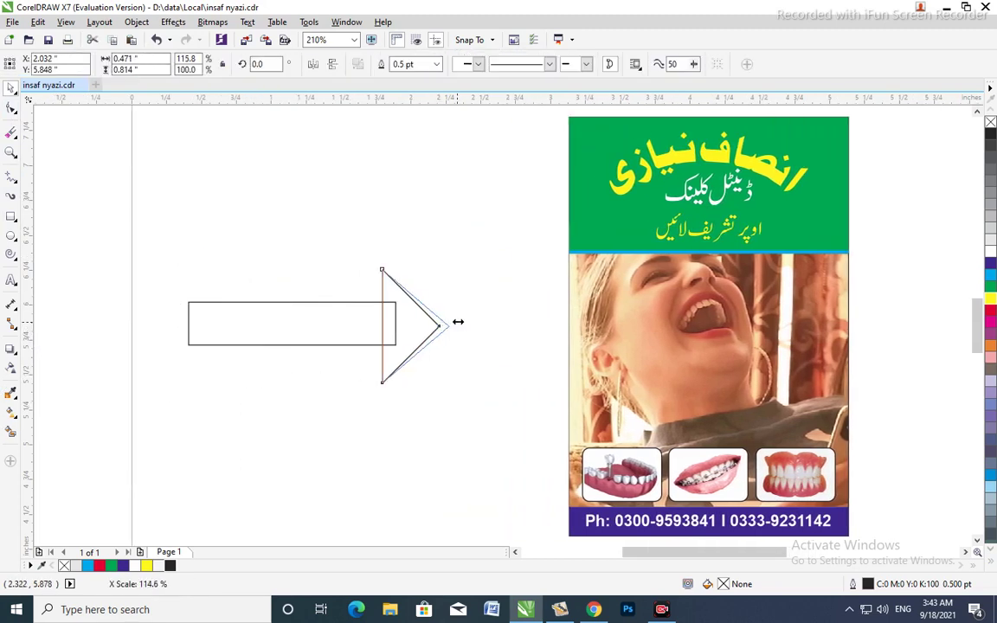
Weld rectangle and triangle into an arrow, shorten its tail, and shrink it to about 15%
left_click(360, 333, "shift")
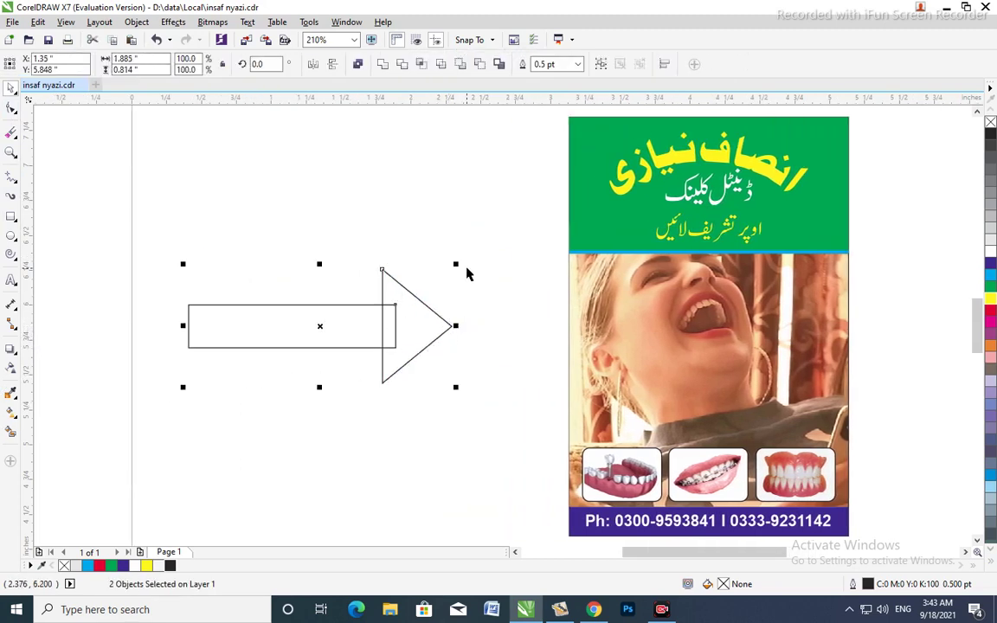
mouse_move(479, 223)
left_mouse_down()
mouse_move(238, 387)
mouse_move(135, 428)
left_mouse_up()
left_click(389, 65)
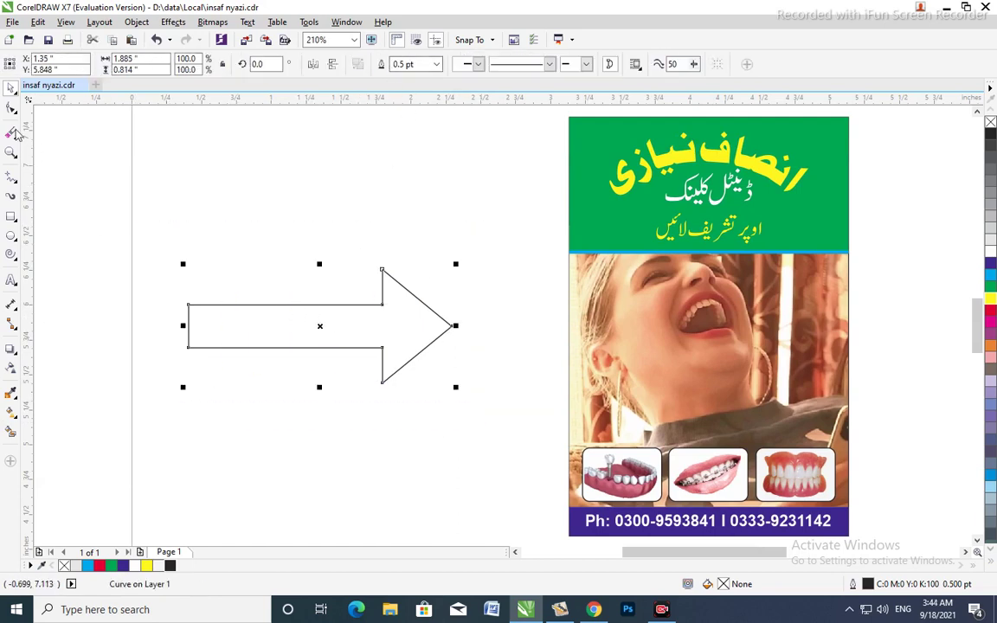
left_click(11, 107)
left_click_drag(127, 268, 212, 351)
key("space")
left_click_drag(457, 393, 358, 391)
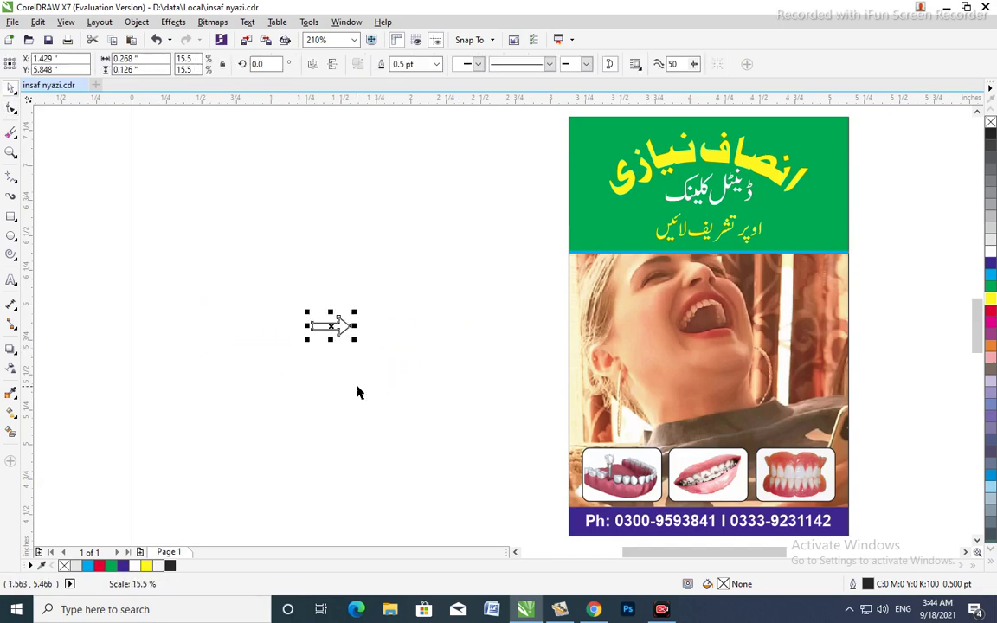
left_click(358, 391)
Move the arrow onto the green header beside the subheading, enlarge it slightly and fill it white
mouse_move(345, 334)
left_mouse_down()
mouse_move(885, 246)
mouse_move(810, 224)
left_mouse_up()
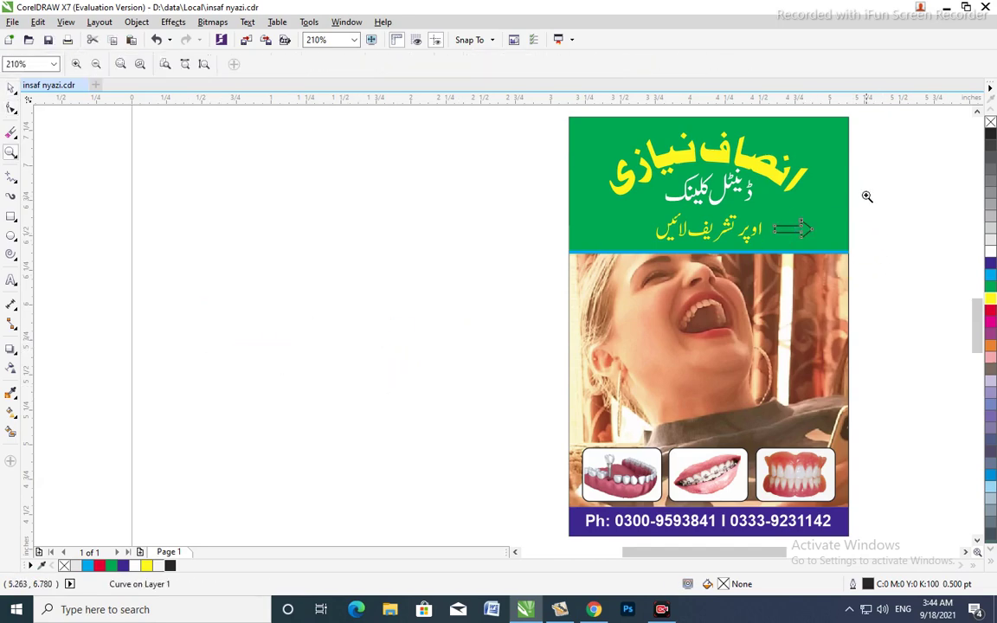
scroll(851, 215, "up", 5)
left_click_drag(650, 233, 780, 170)
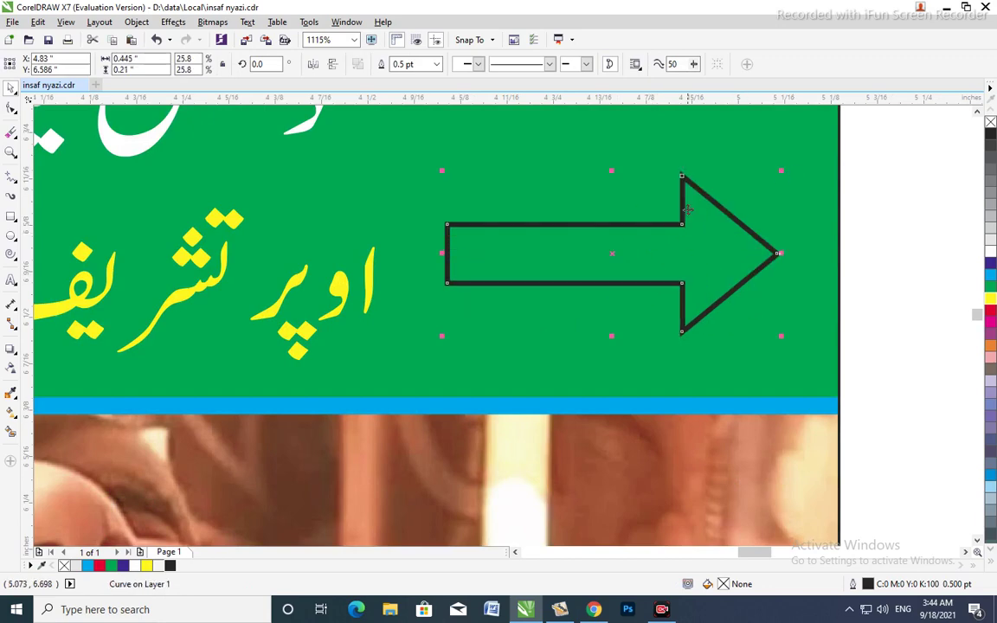
scroll(614, 250, "down", 2)
left_click_drag(536, 292, 578, 277)
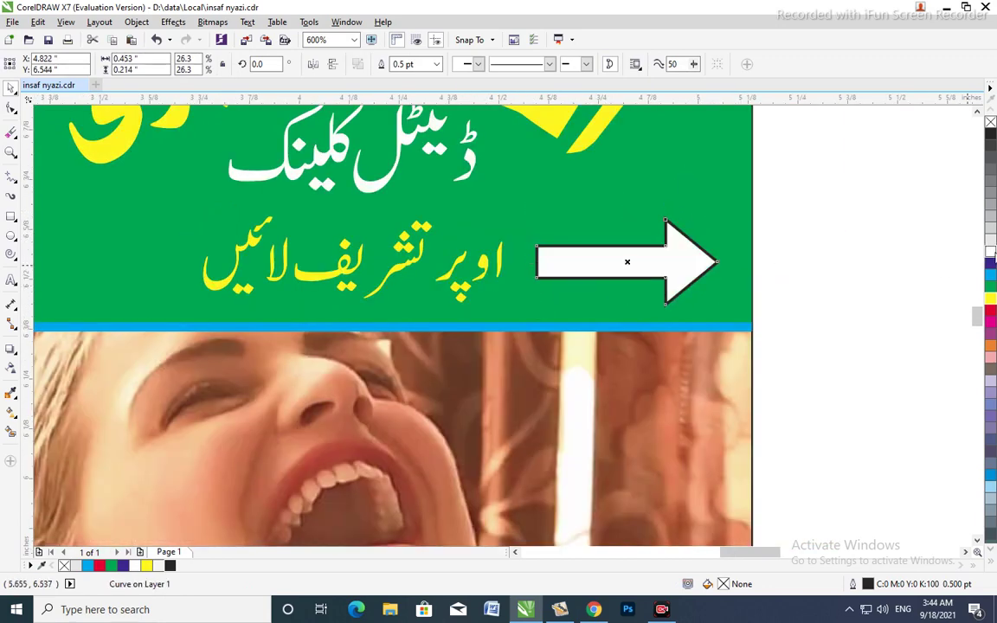
left_click(991, 251)
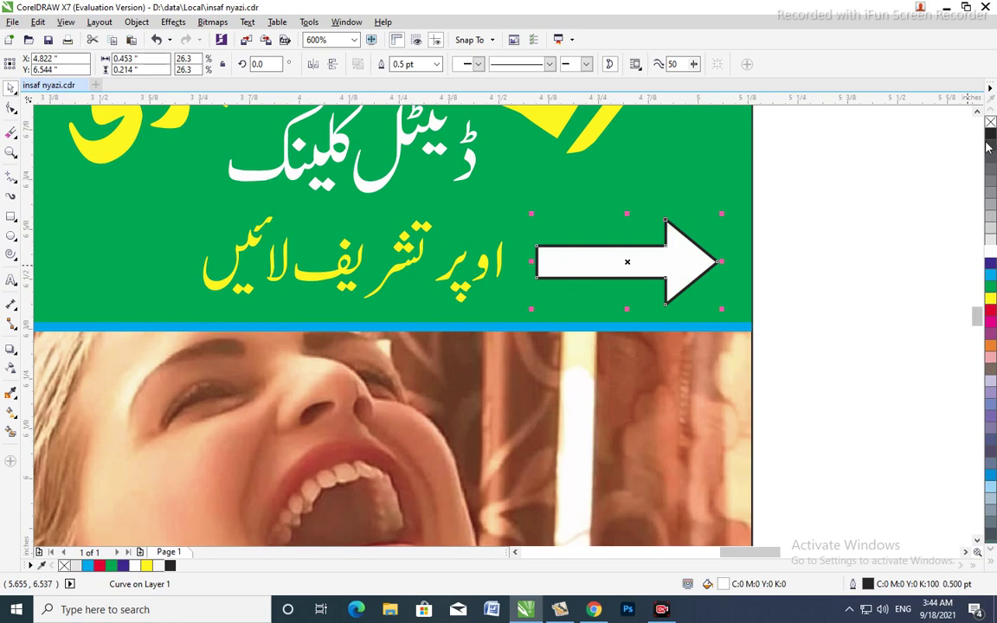
left_click(877, 216)
key("shift+F4")
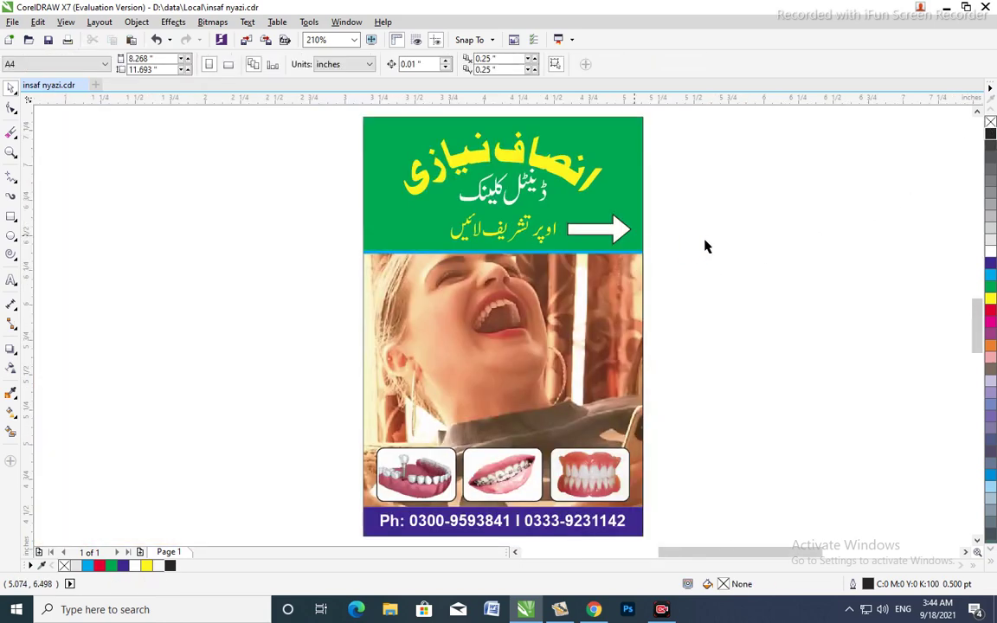
Save the poster and nudge the laughing woman photo down two steps
key("ctrl+s")
left_click(513, 294)
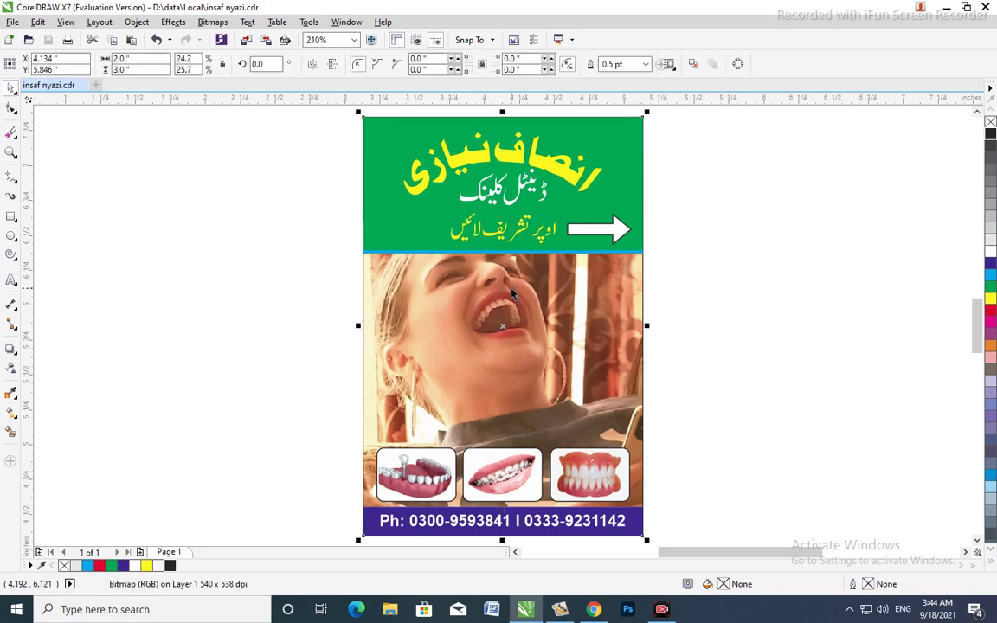
left_click(514, 288)
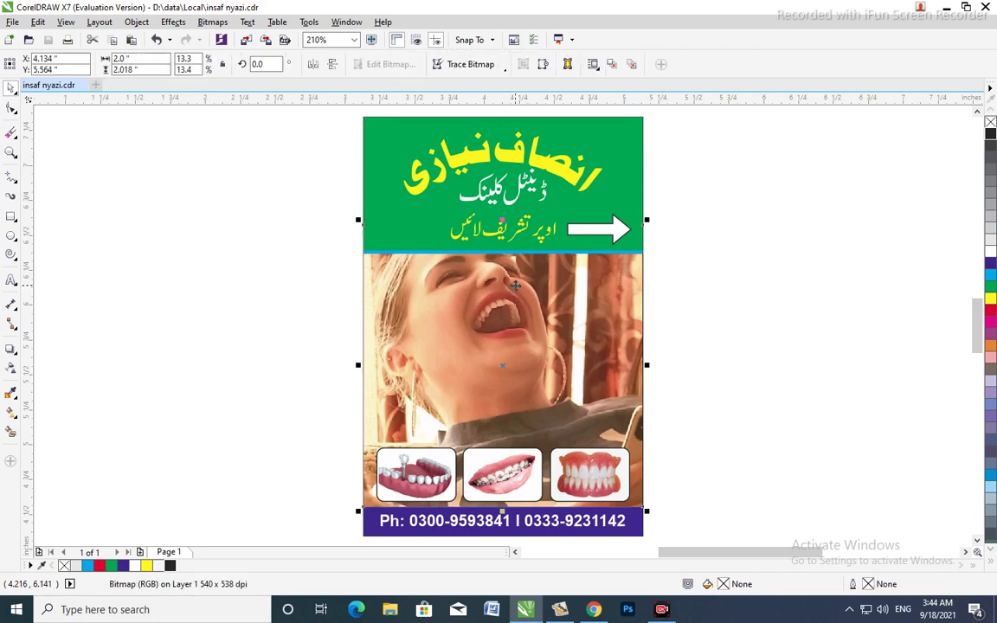
key("Down")
key("Down")
key("Down")
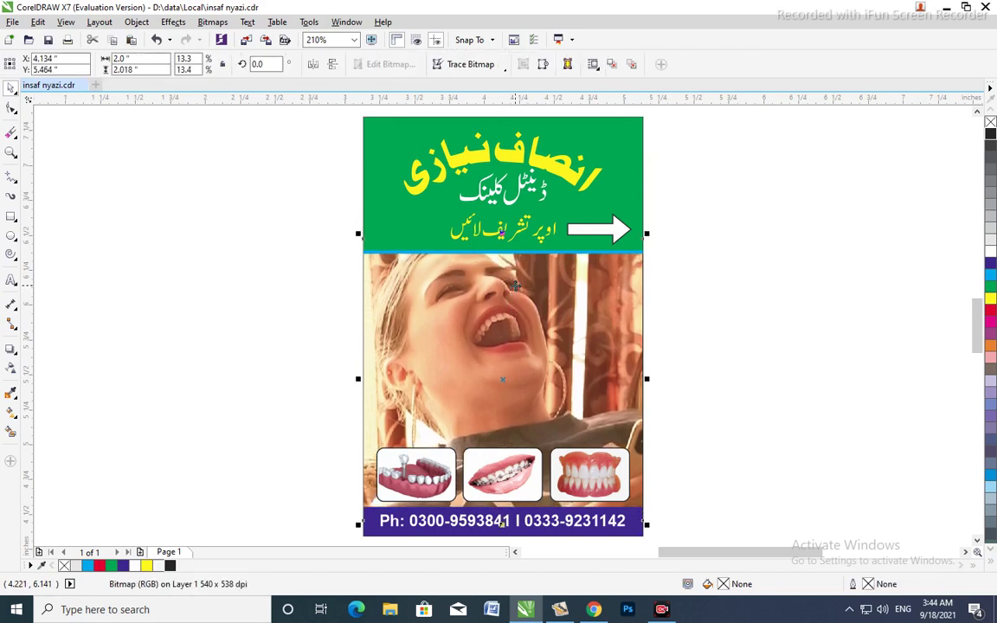
key("Down")
key("Down")
key("Down")
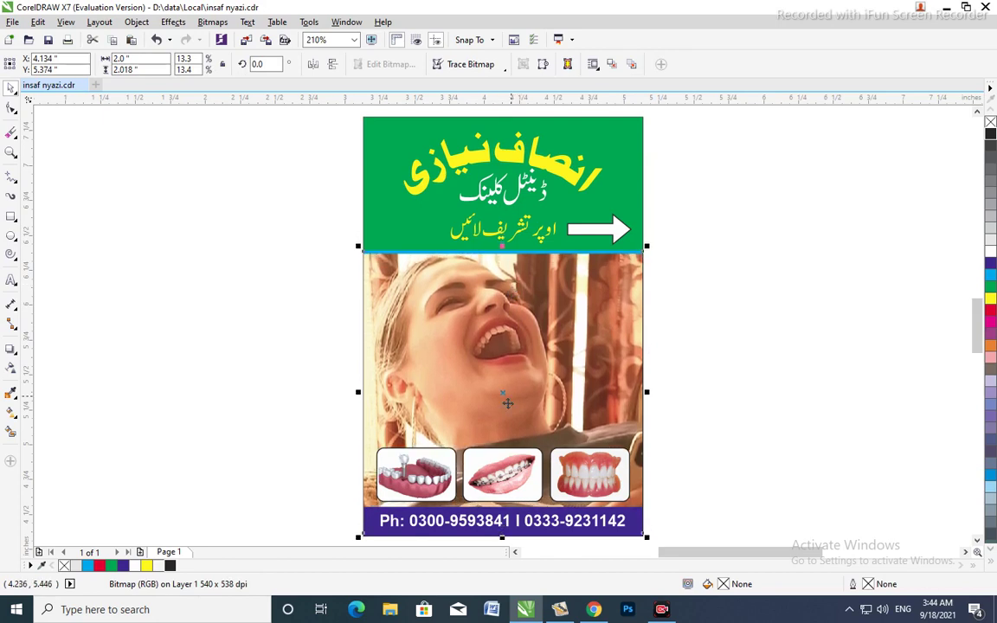
left_click(811, 348)
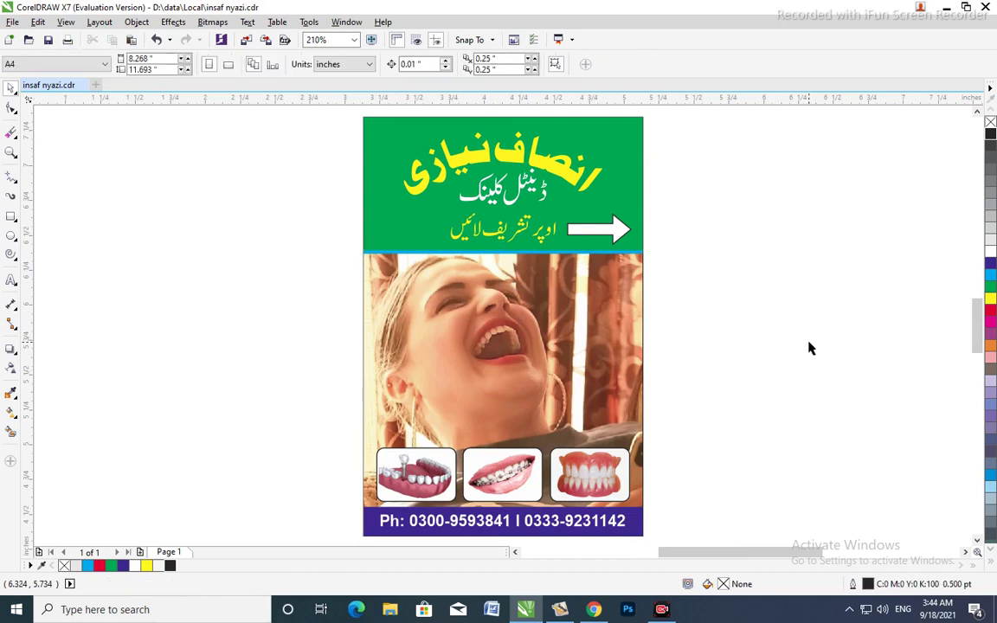
Group all ten poster objects with Ctrl+G, then preview the poster full screen with F9
key("ctrl+a")
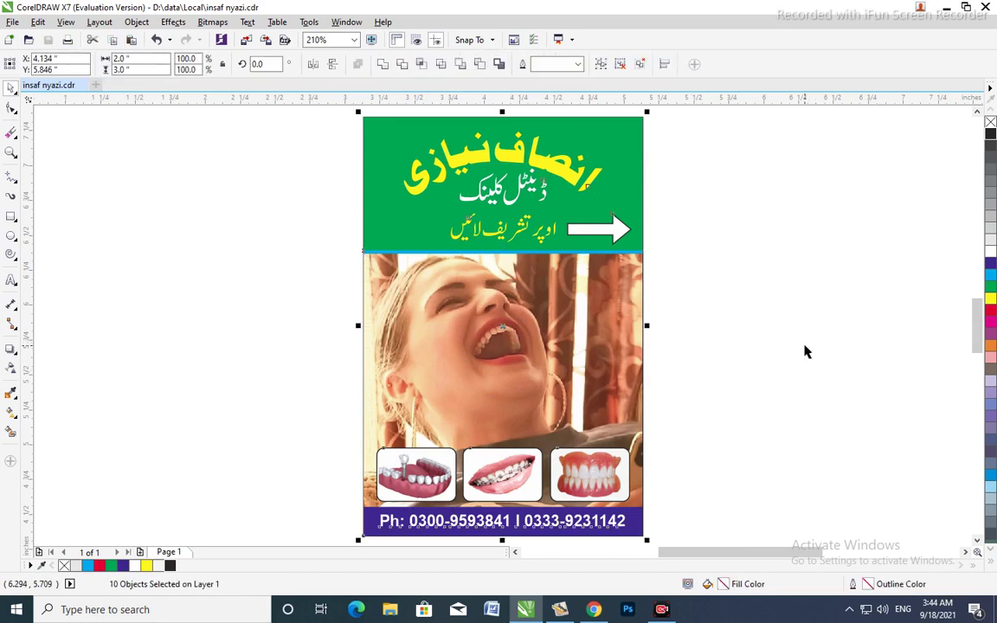
left_click(773, 278)
key("ctrl+a")
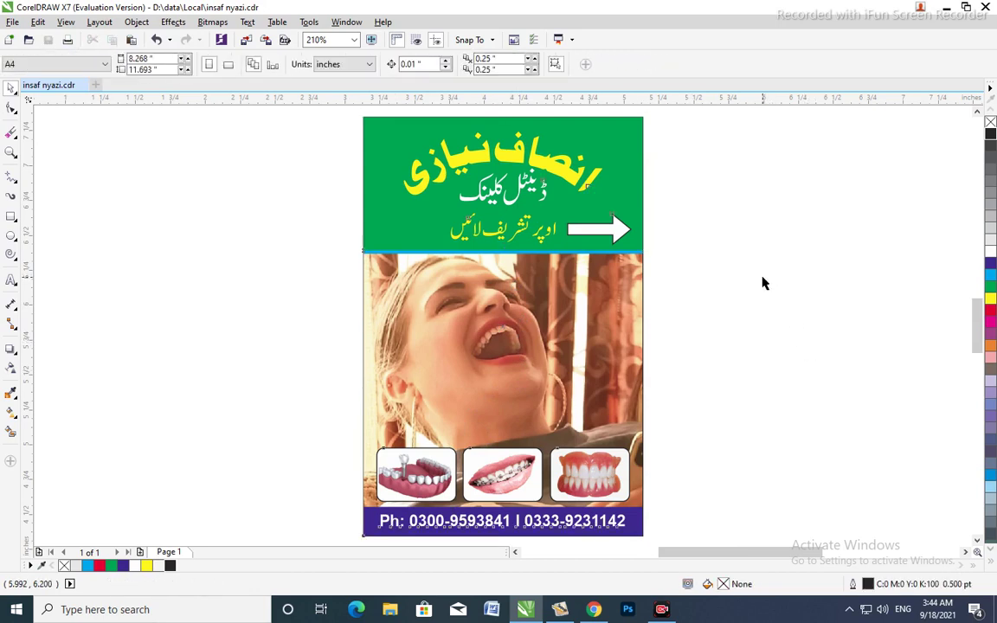
key("ctrl+g")
left_click(764, 282)
key("F9")
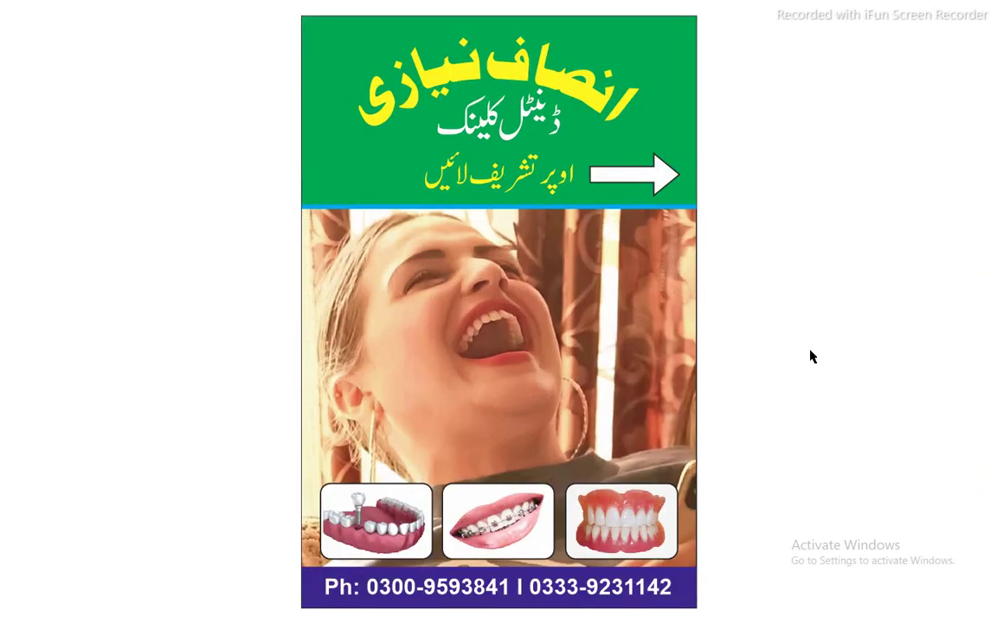
left_click(812, 356)
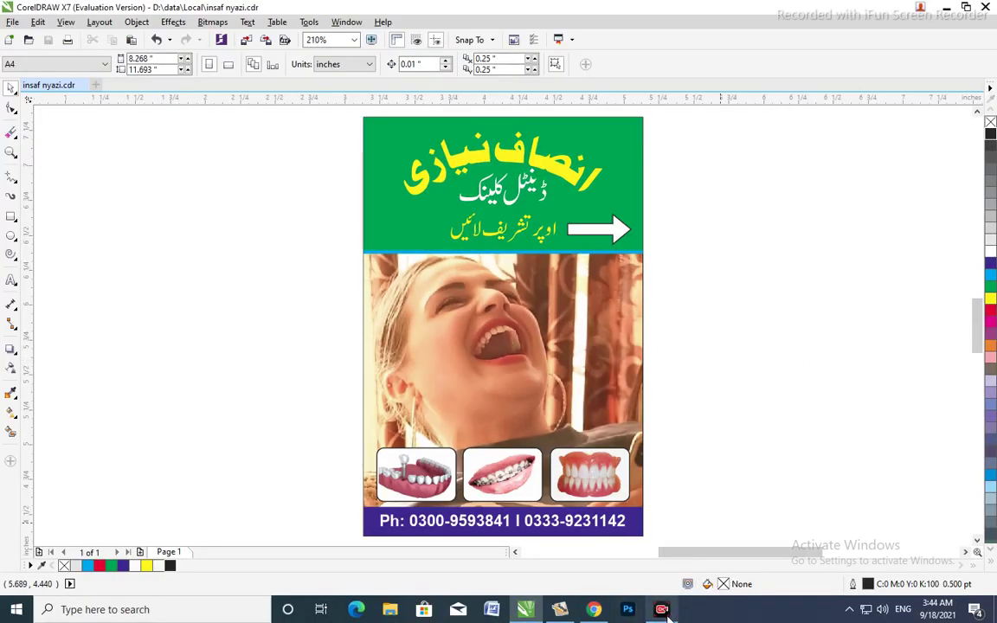